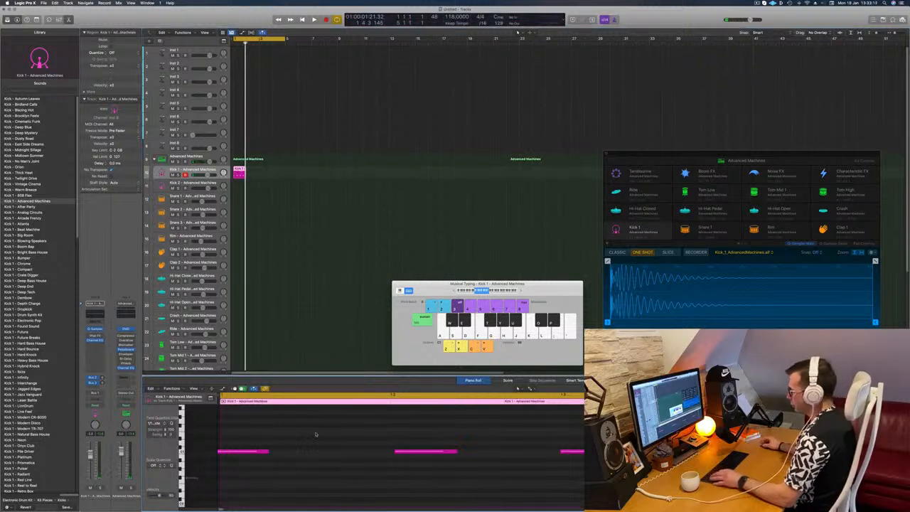
- Quantize all notes in the Kick 1 region to 1/16 notes and play the region back
key(super+a)
key(q)
click(332, 437)
key(space)
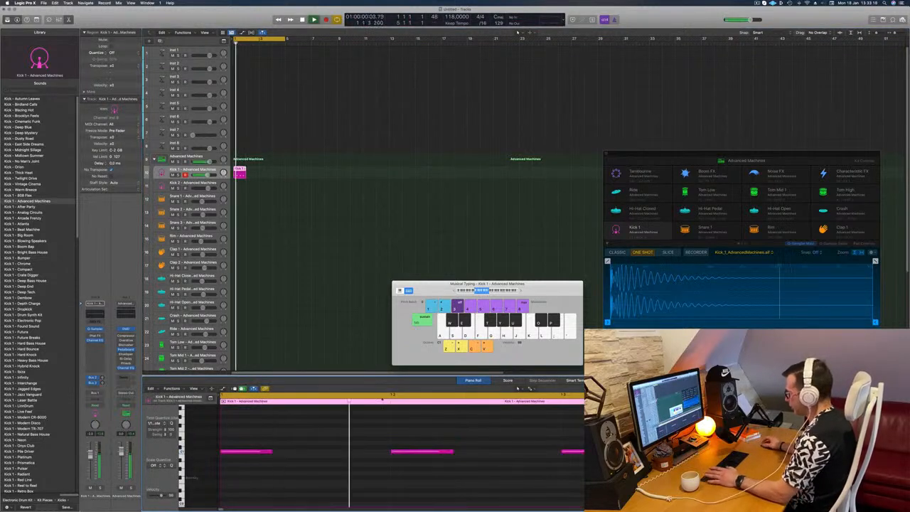
- Duplicate the one-bar Kick 1 region across bars 2 to 4 to fill the four-bar cycle
drag(242, 172, 255, 174)
mouse_move(266, 183)
mouse_down()
mouse_move(246, 167)
mouse_move(270, 174)
mouse_up()
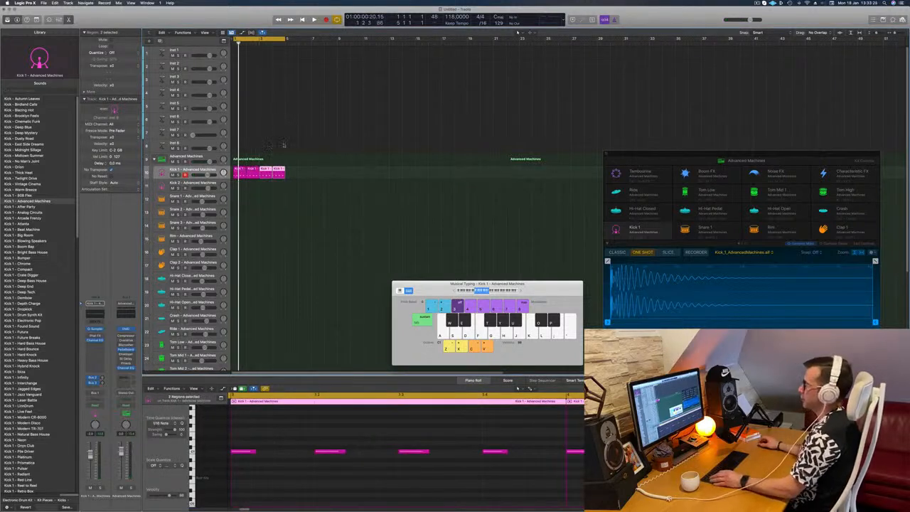
key(super+Left)
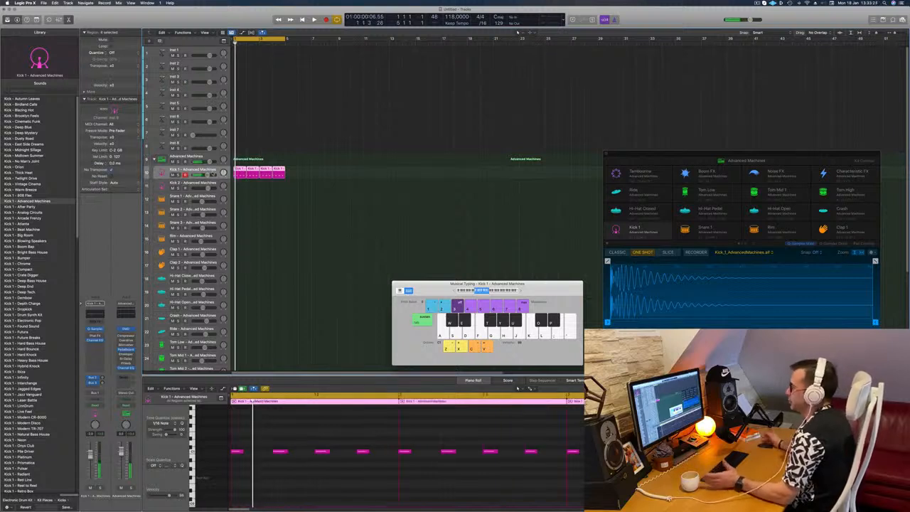
- Transpose all notes in the four Kick 1 regions down one octave and play the result
click(285, 489)
key(super+a)
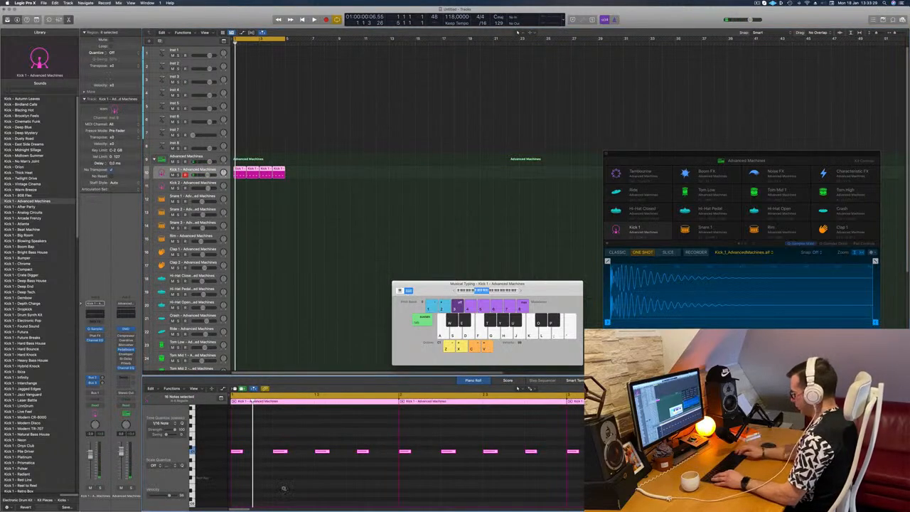
key(alt+shift+Down)
key(space)
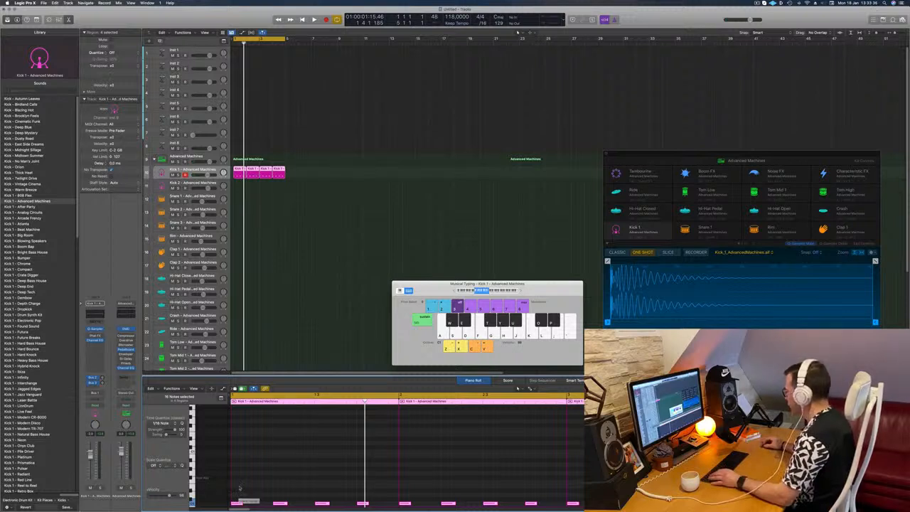
- Raise all the selected Kick 1 notes by four semitones and listen to the new pitch
key(alt+Up)
key(alt+Up)
key(alt+Up)
key(alt+Up)
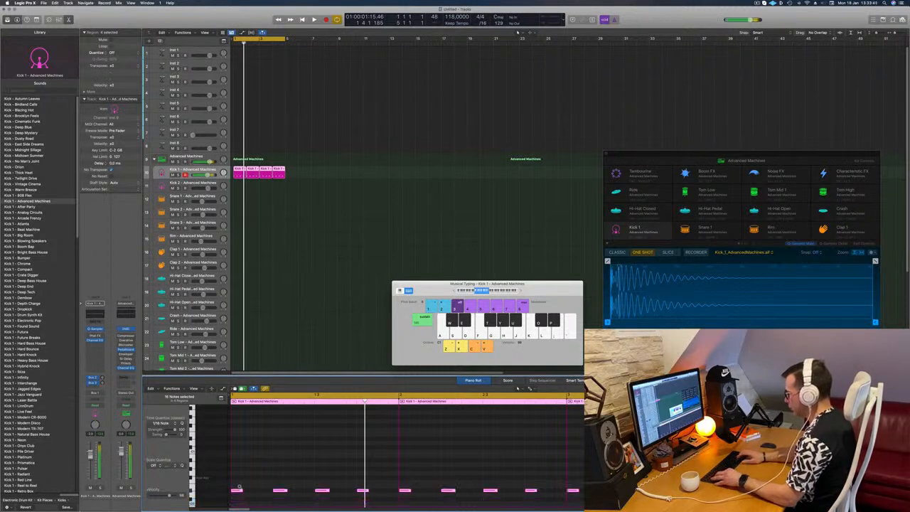
key(space)
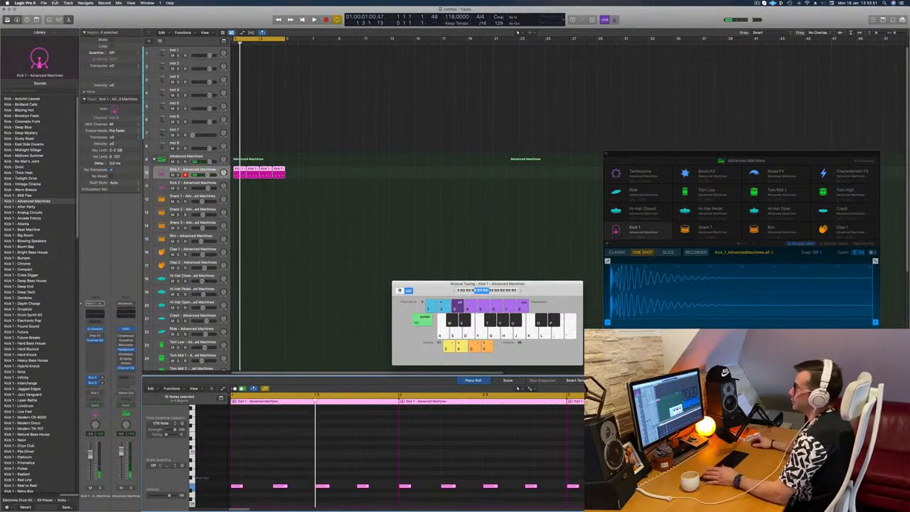
- Copy the first Kick 1 region to the Snare 1 track and keep only its notes on beats two and four
click(319, 239)
click(240, 171)
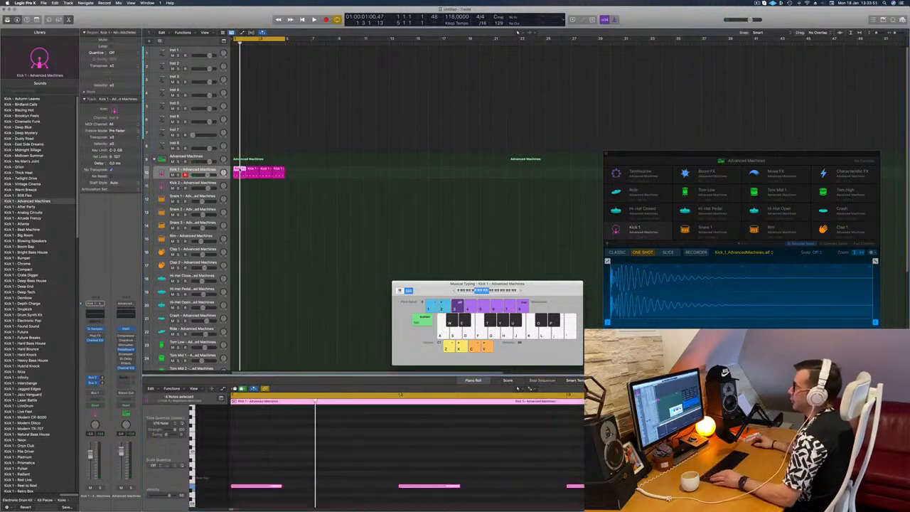
drag(239, 171, 239, 198)
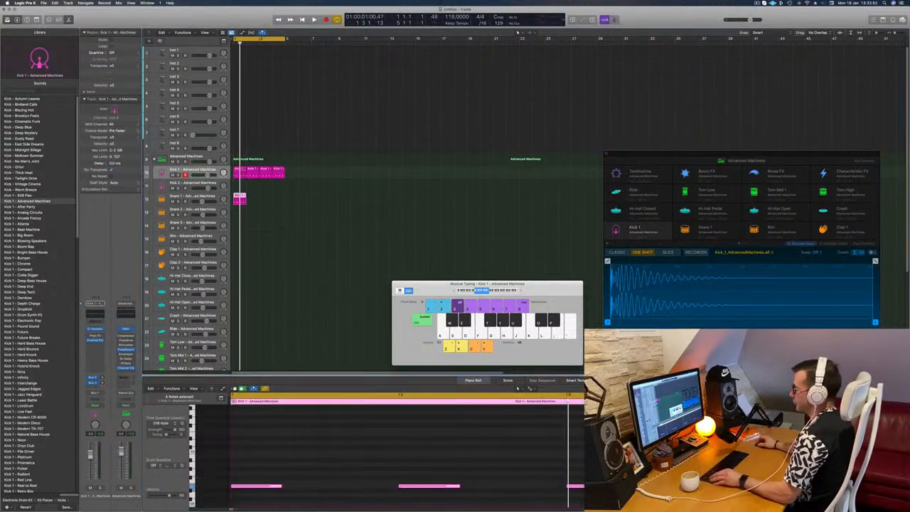
drag(275, 454, 241, 490)
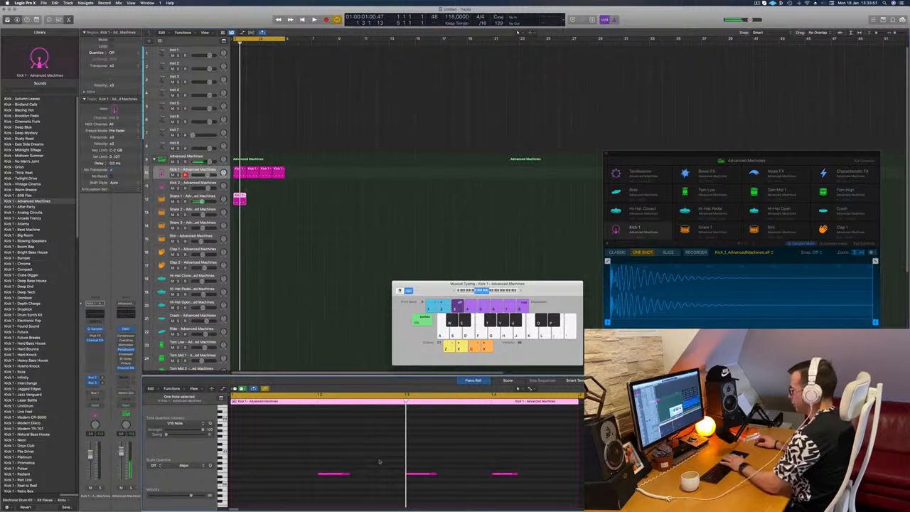
drag(382, 457, 438, 500)
key(Delete)
drag(327, 457, 507, 508)
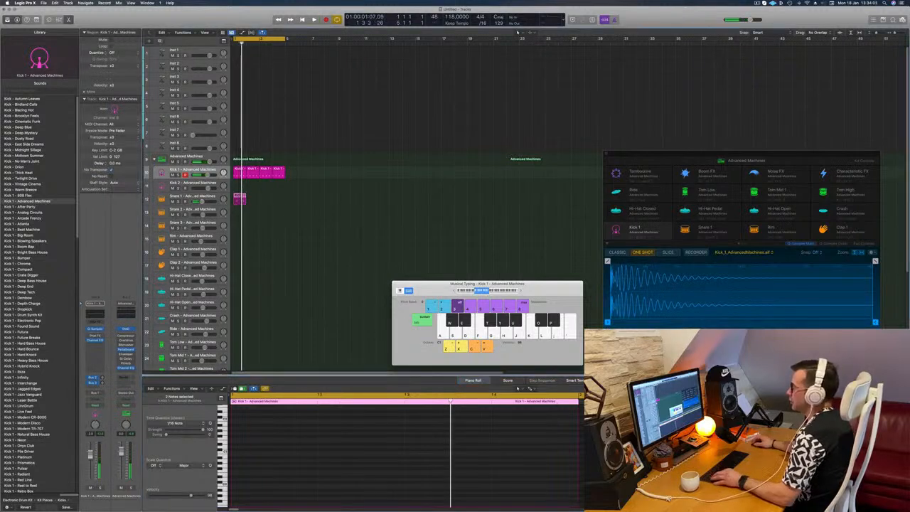
- Duplicate the Snare 1 region across bars 2 to 4 and play the kick and snare together
drag(239, 199, 252, 201)
mouse_move(277, 202)
mouse_down()
mouse_move(236, 196)
mouse_move(263, 201)
mouse_up()
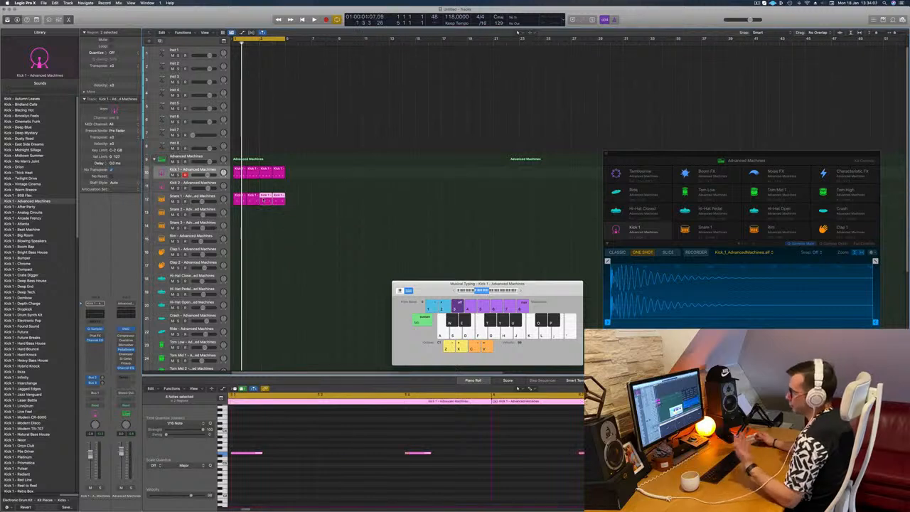
key(space)
click(321, 223)
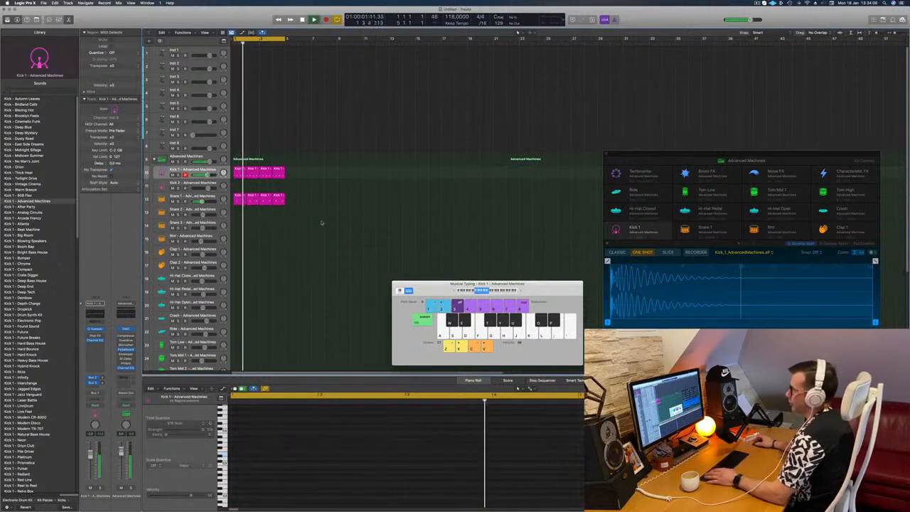
key(space)
- Copy the first Kick 1 region to the Hi-Hat Closed track and shift its four notes to the off-beats
scroll(254, 163, down, 1)
scroll(254, 162, down, 1)
click(242, 153)
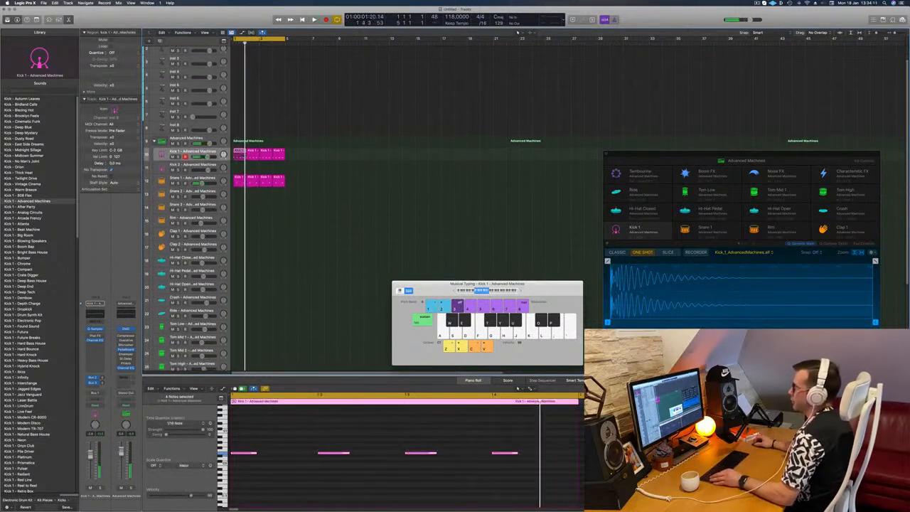
drag(242, 154, 240, 264)
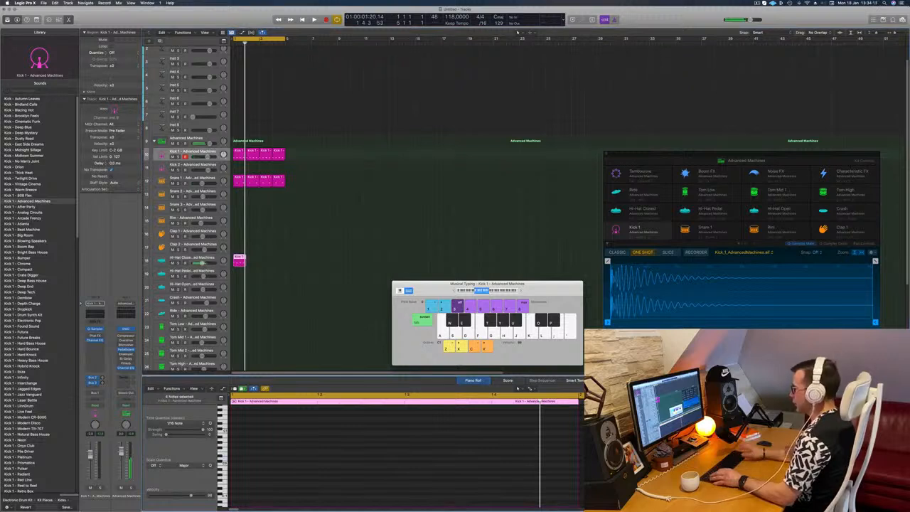
scroll(509, 453, up, 5)
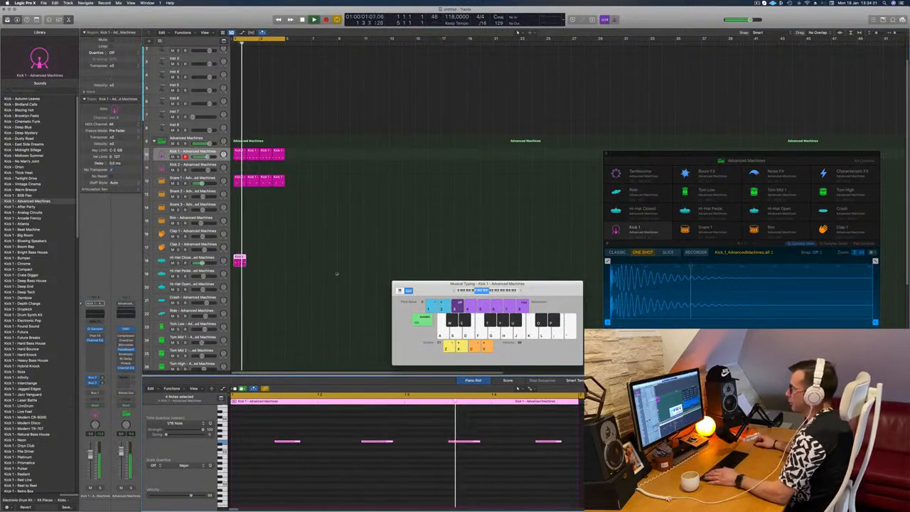
- Duplicate the Hi-Hat Closed region across bars 2 to 4 and play back the beat
drag(240, 260, 266, 261)
click(268, 246)
key(space)
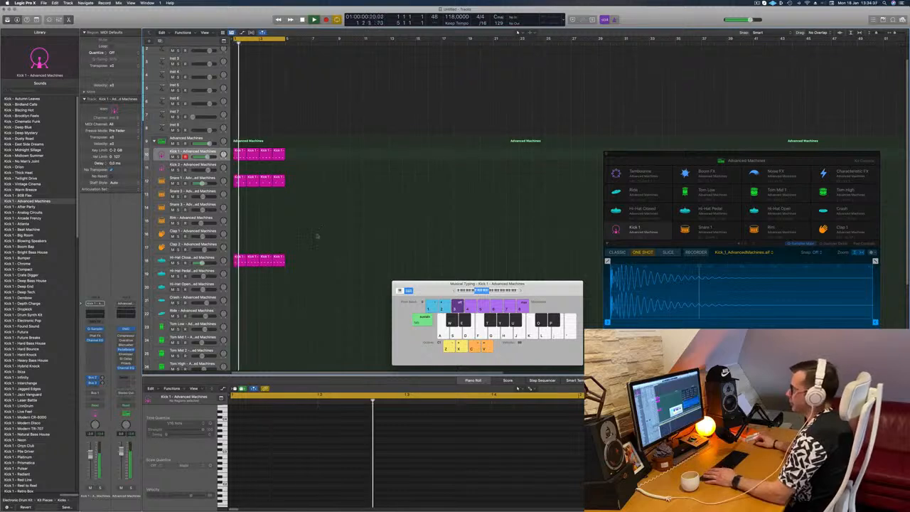
scroll(324, 235, down, 3)
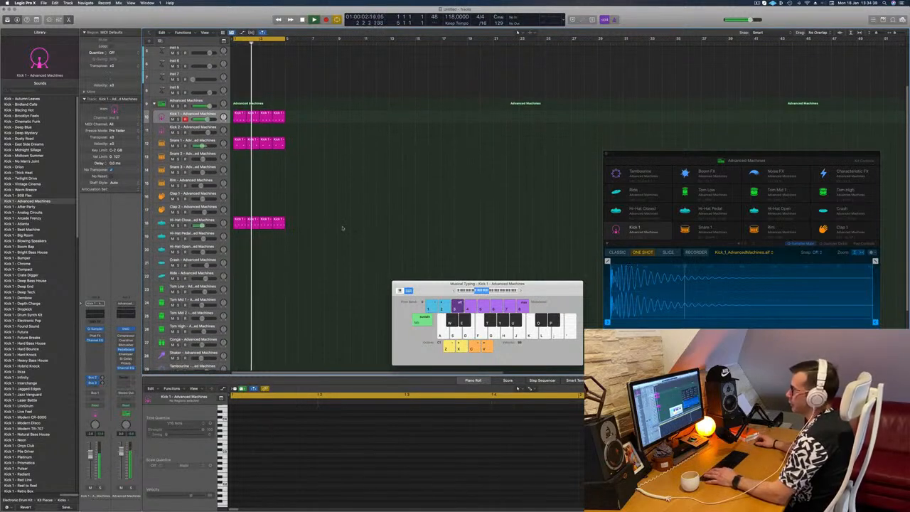
key(space)
- Copy the first Hi-Hat Closed region to bar 2 of the Hi-Hat Pedal track and delete its surplus notes
click(236, 224)
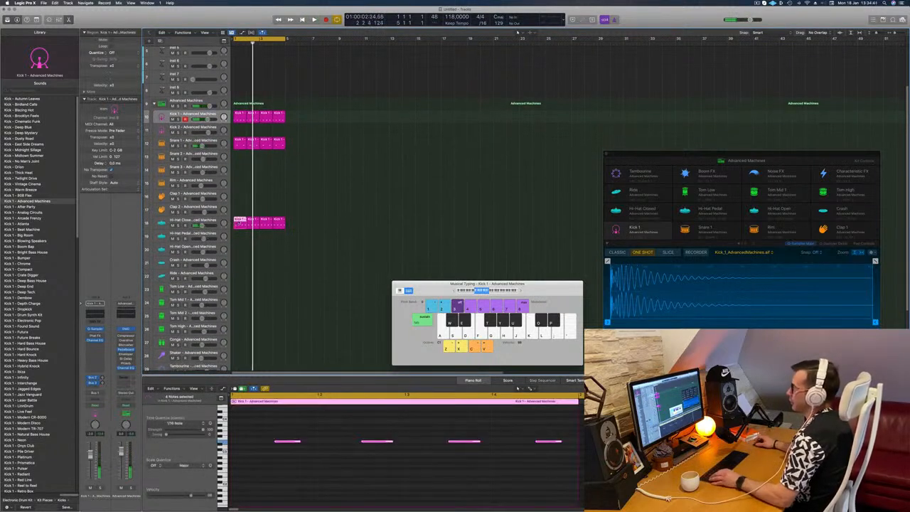
drag(238, 223, 254, 242)
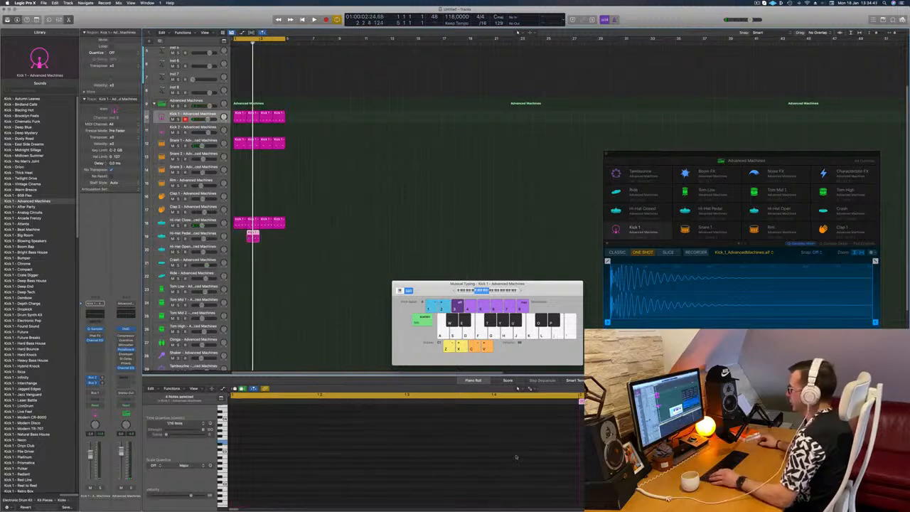
drag(501, 429, 641, 464)
key(Delete)
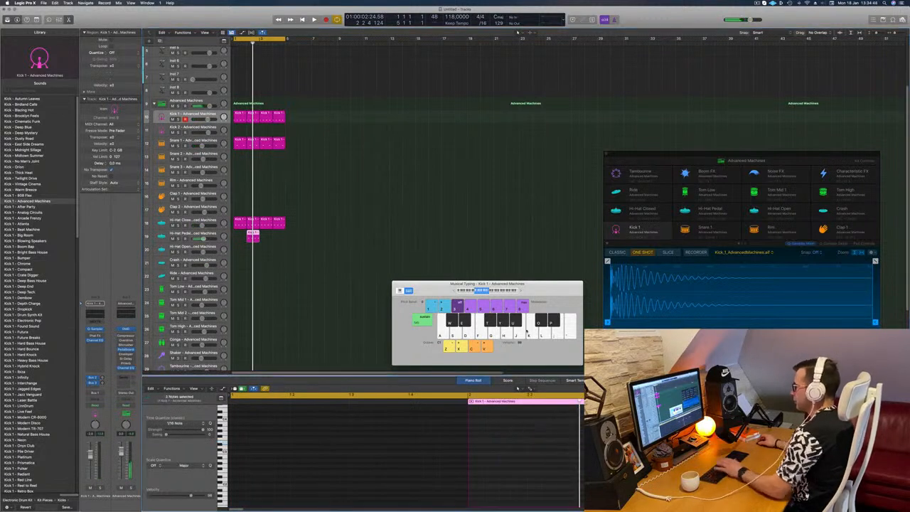
- Copy the Hi-Hat Pedal region to bar 4 and move both regions to the Hi-Hat Open track during playback
key(space)
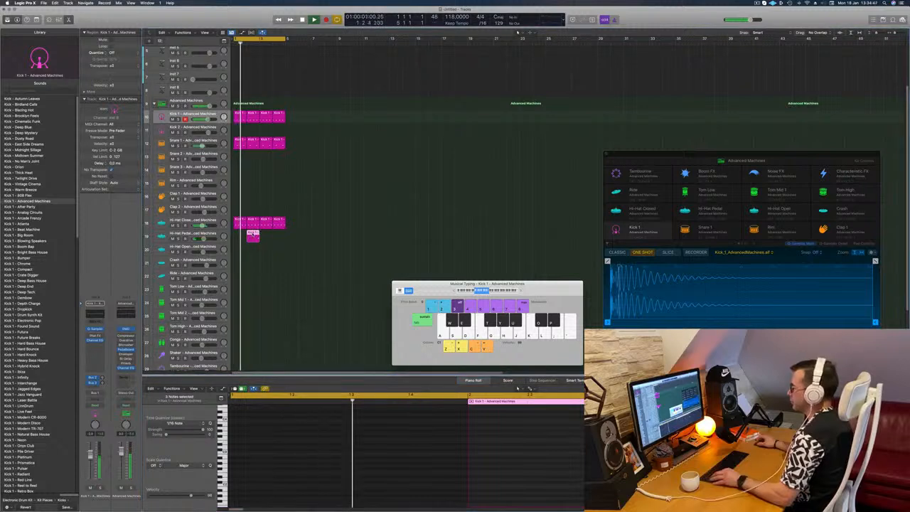
drag(254, 237, 273, 237)
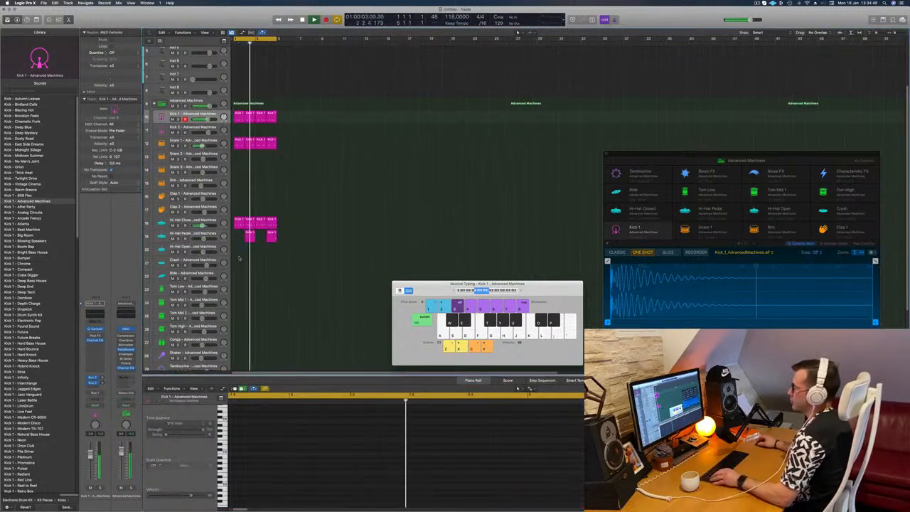
scroll(242, 249, down, 2)
click(250, 215)
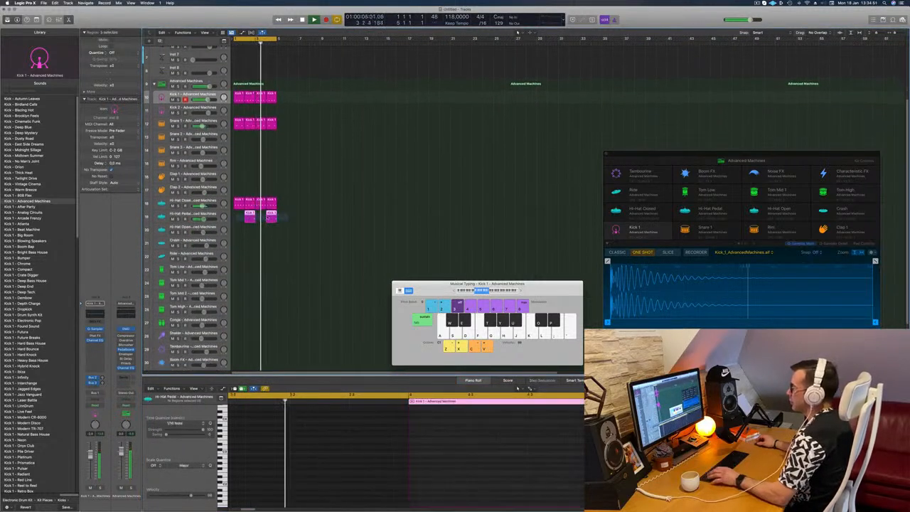
drag(250, 215, 249, 229)
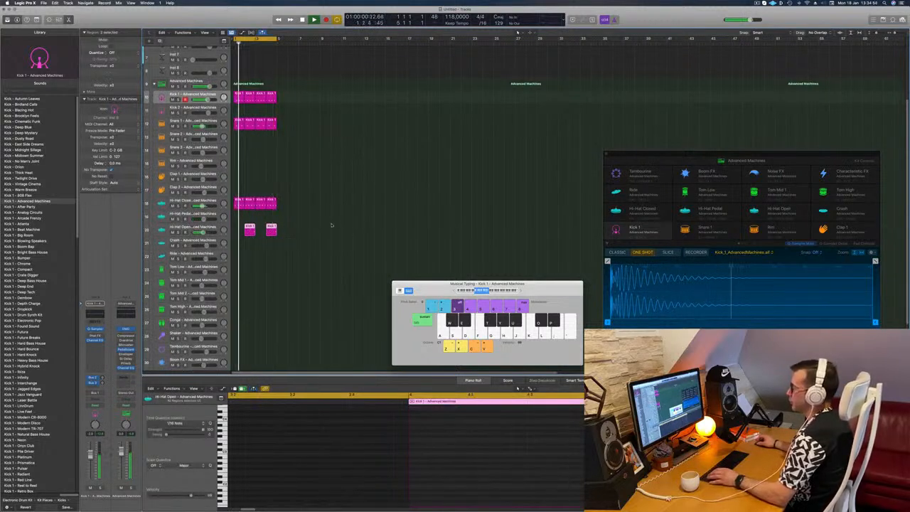
- Copy the first Hi-Hat Closed region to the Tom Low track and keep only its last note, lowered in pitch
scroll(331, 225, down, 3)
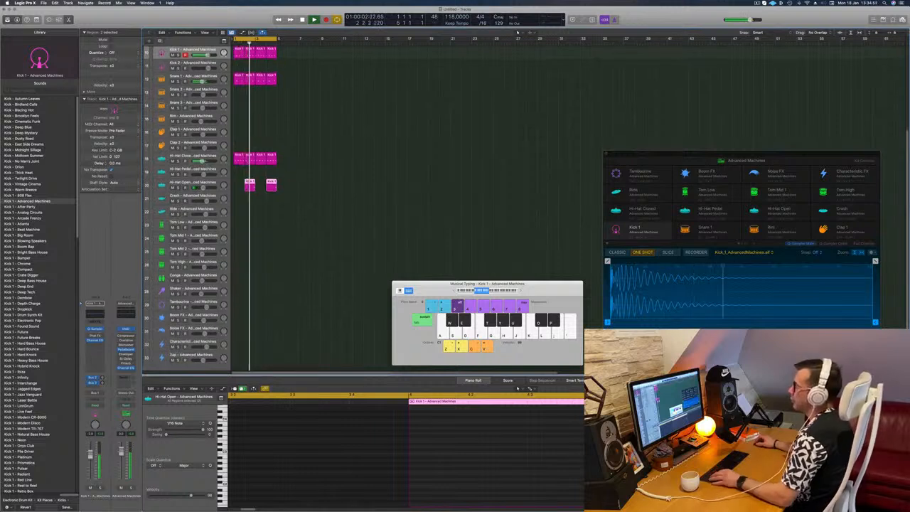
drag(239, 159, 238, 226)
drag(244, 428, 392, 458)
key(Delete)
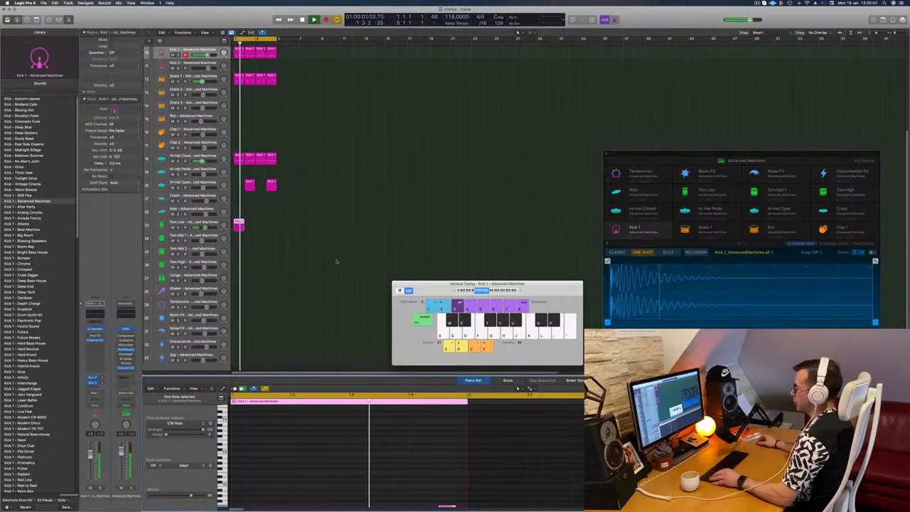
- Duplicate the Tom Low region across bars 2 to 4
scroll(305, 171, down, 2)
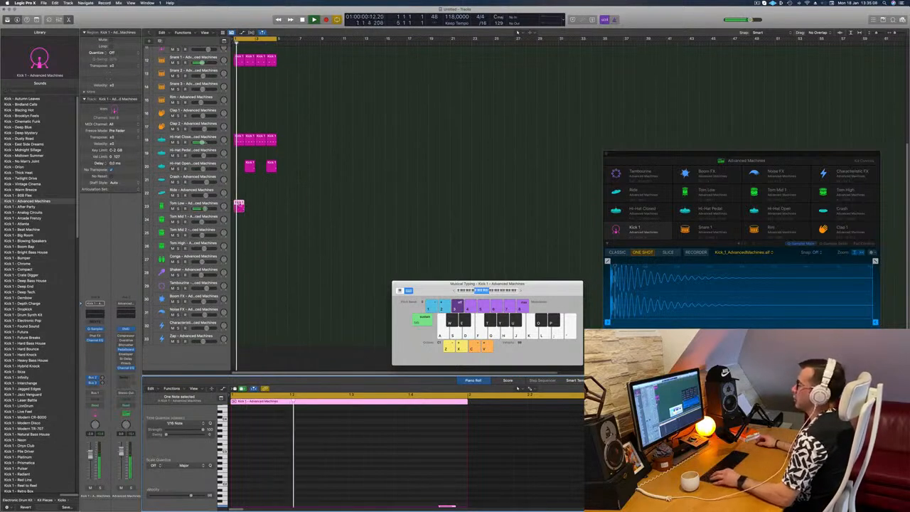
drag(240, 206, 294, 194)
click(295, 194)
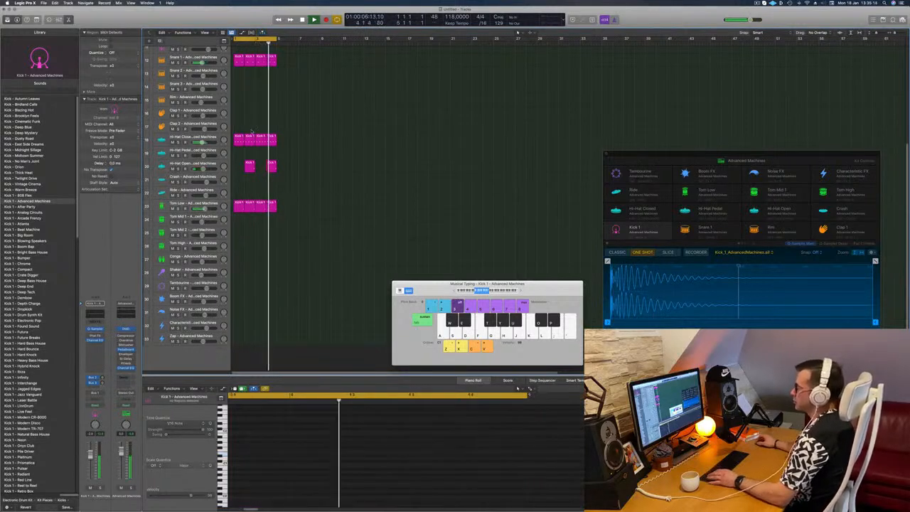
- Copy the first Hi-Hat Closed region to the Tom Mid 1 track and keep only its first two notes, lowered by two octaves
drag(238, 142, 239, 220)
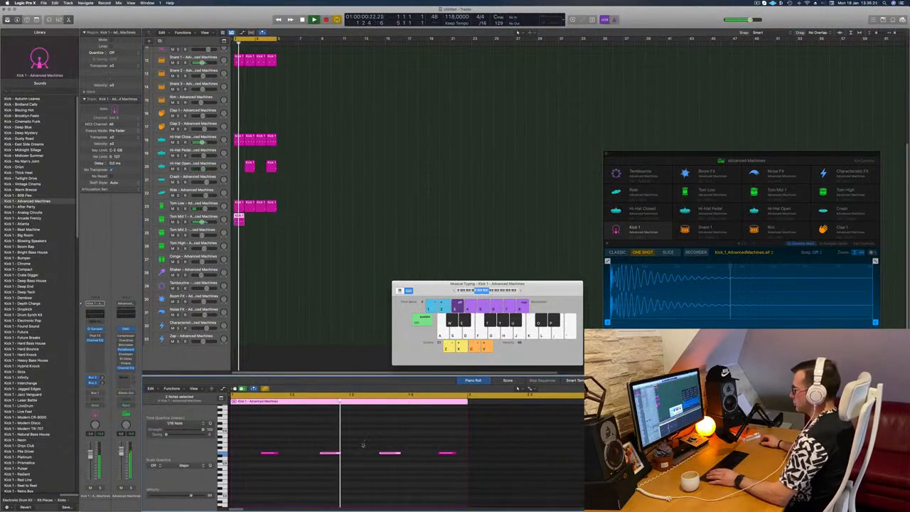
drag(377, 444, 445, 469)
key(Delete)
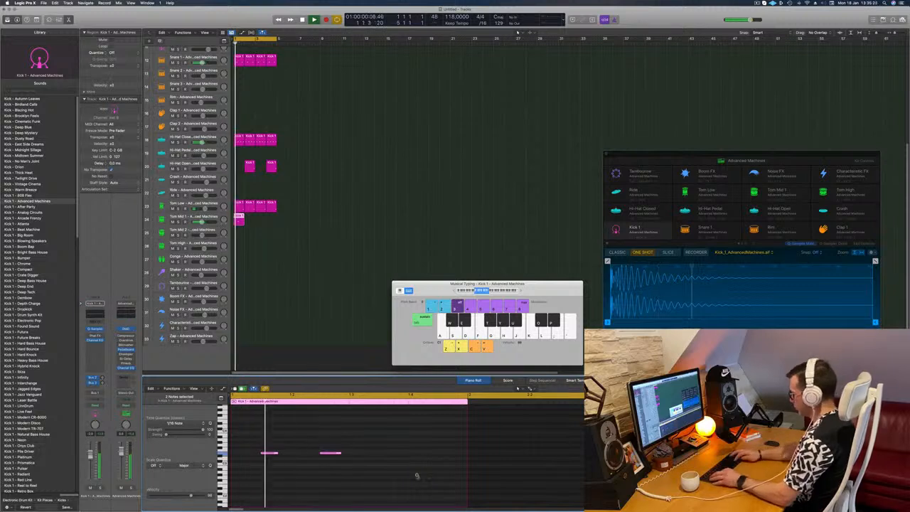
key(alt+shift+Down)
key(alt+shift+Down)
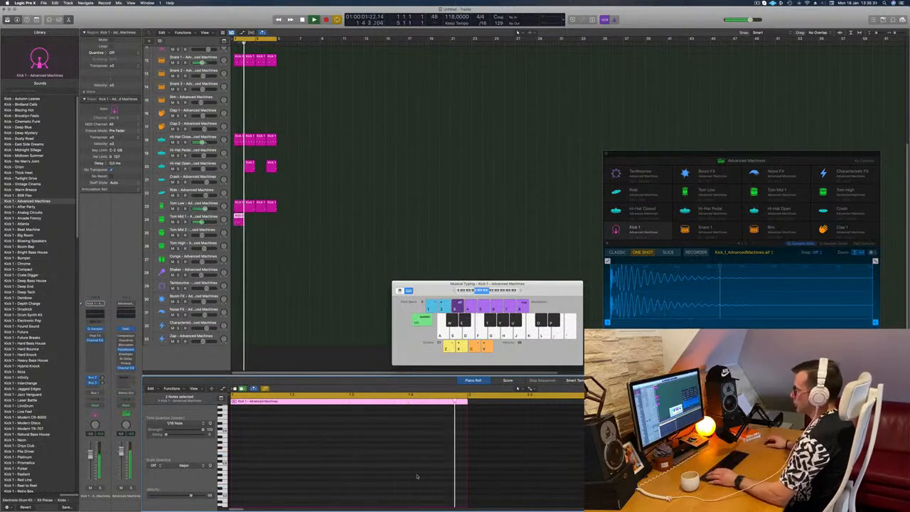
- Duplicate the Tom Mid 1 region across bars 2 to 4 and select the first one
drag(236, 217, 247, 217)
mouse_move(260, 223)
mouse_down()
mouse_move(239, 217)
mouse_move(261, 224)
mouse_up()
click(262, 248)
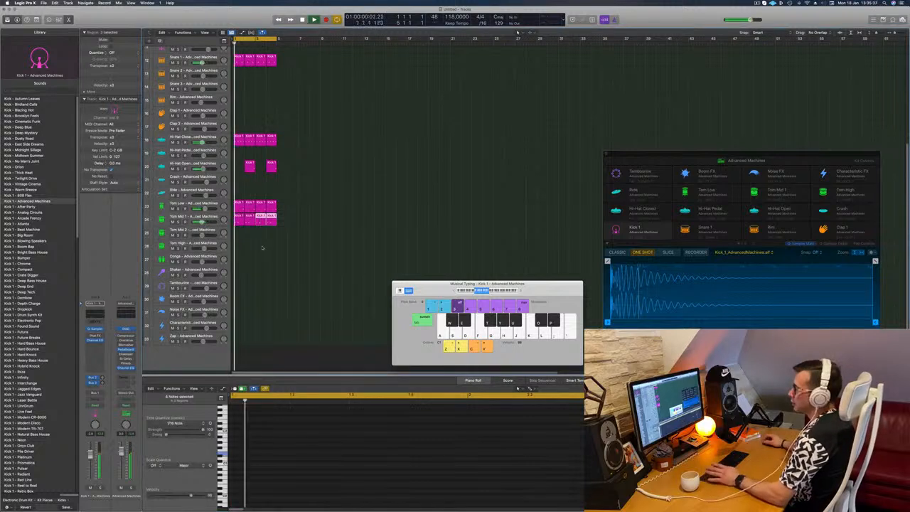
scroll(326, 256, down, 1)
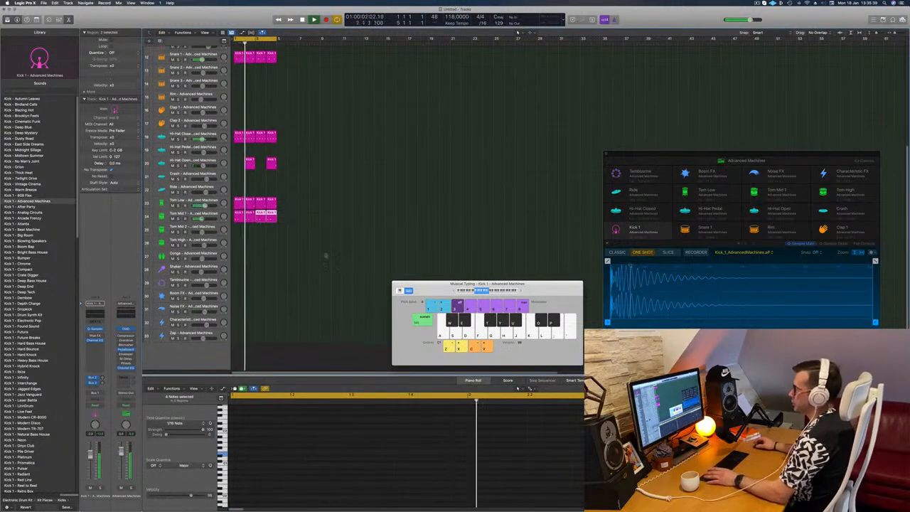
click(239, 217)
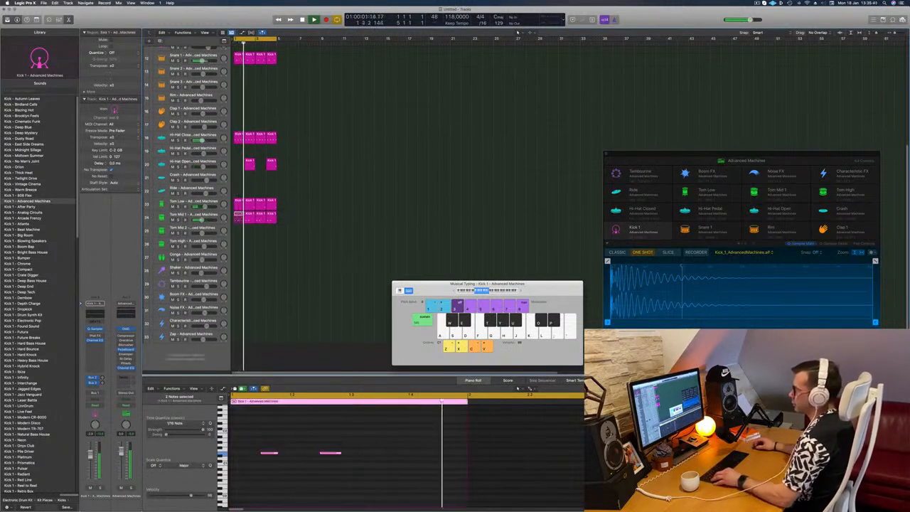
- Copy the first Tom Mid 1 region to the Conga track with its two notes shifted later, and duplicate it across bars 2 to 4
drag(239, 218, 239, 256)
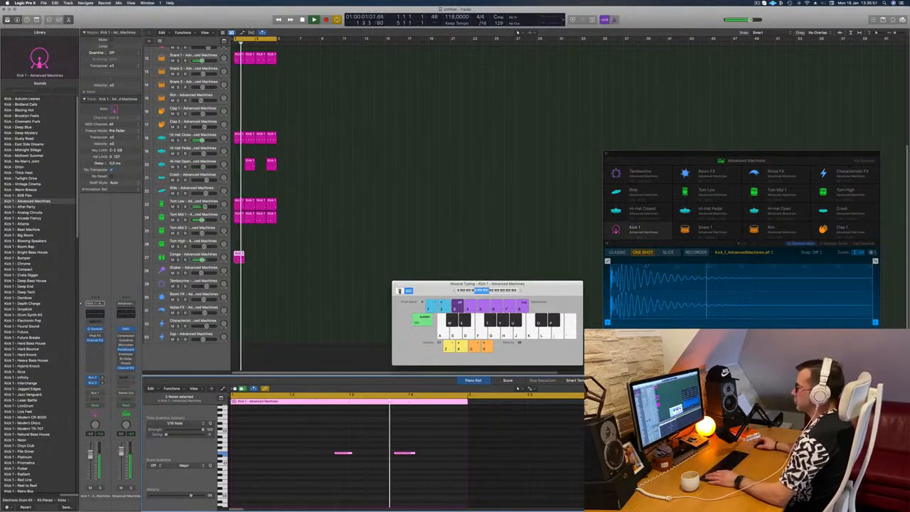
click(166, 256)
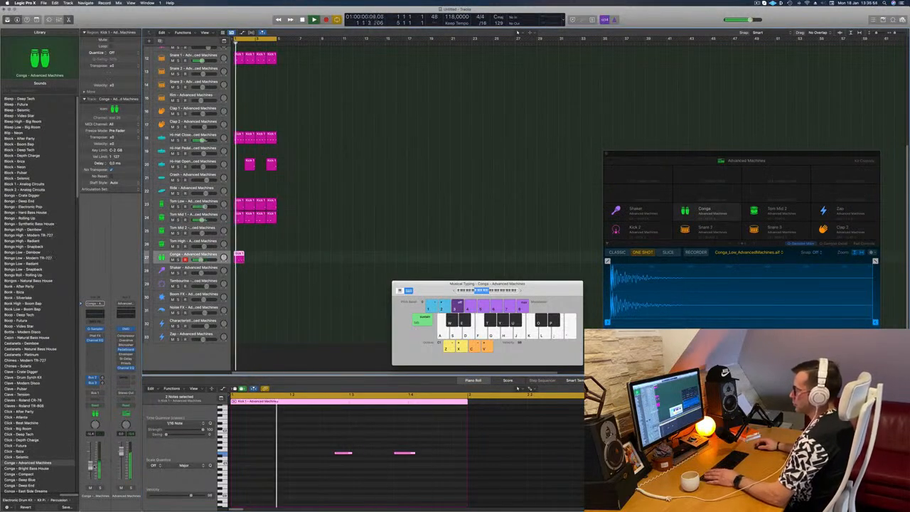
drag(240, 257, 264, 262)
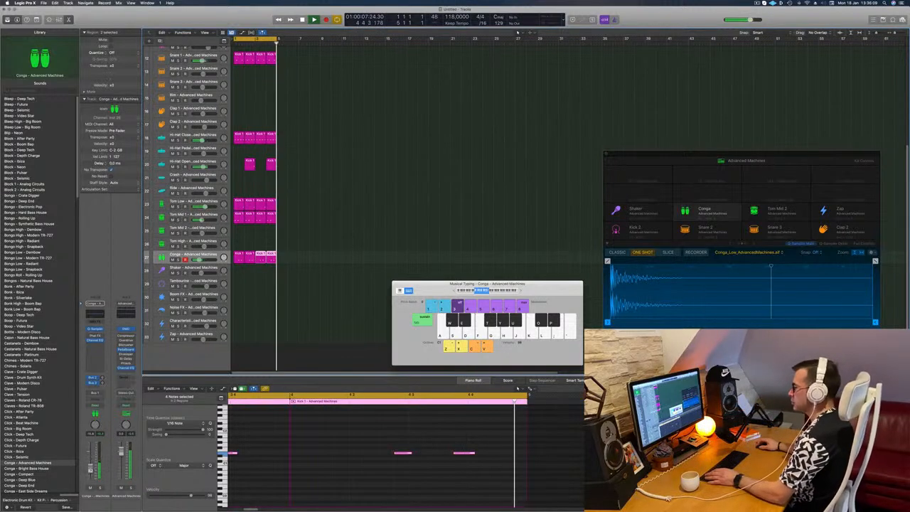
click(271, 335)
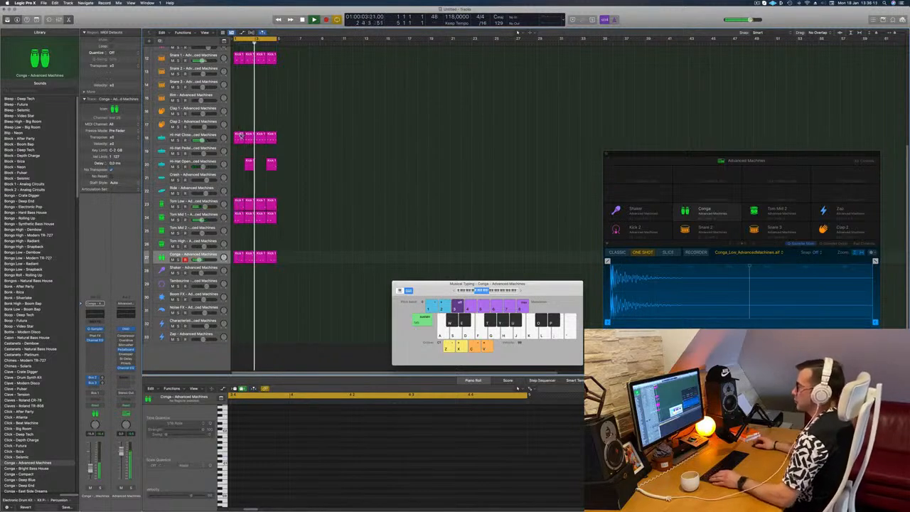
- Copy the first Hi-Hat Closed region to the Tambourine track and add shortened copies of its four notes on the beats, half a beat earlier
drag(240, 135, 240, 283)
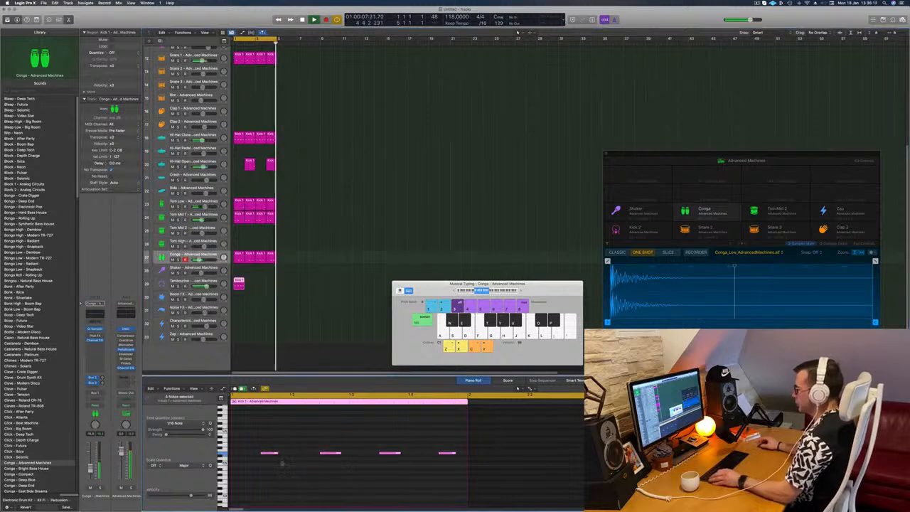
drag(263, 454, 243, 454)
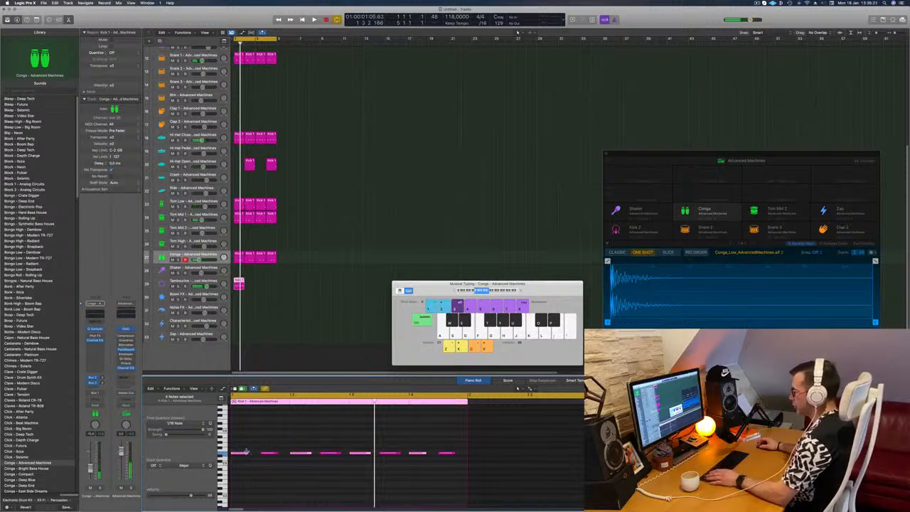
drag(247, 453, 240, 453)
key(space)
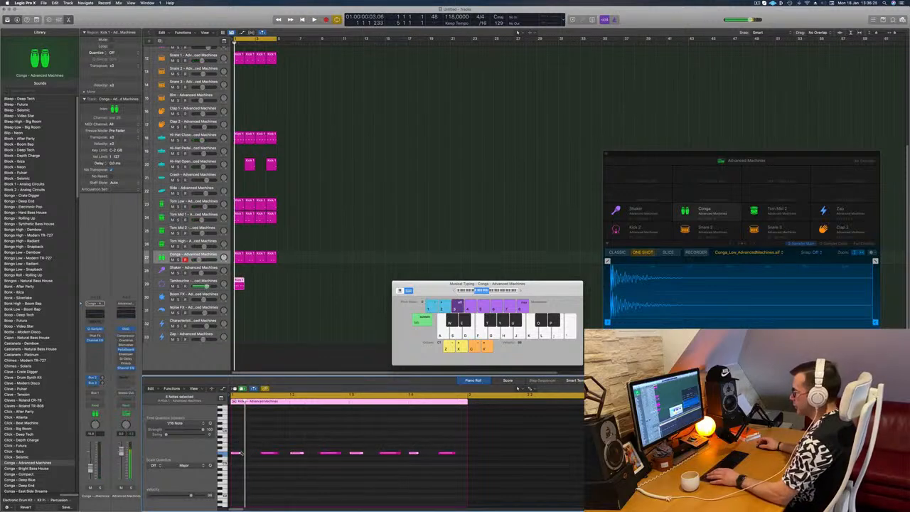
key(super+Left)
key(super+Left)
key(super+Left)
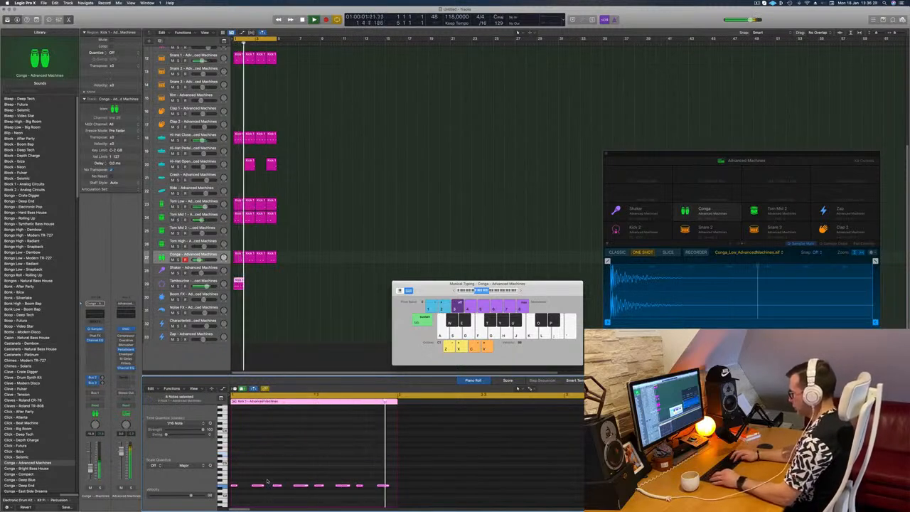
scroll(267, 481, down, 3)
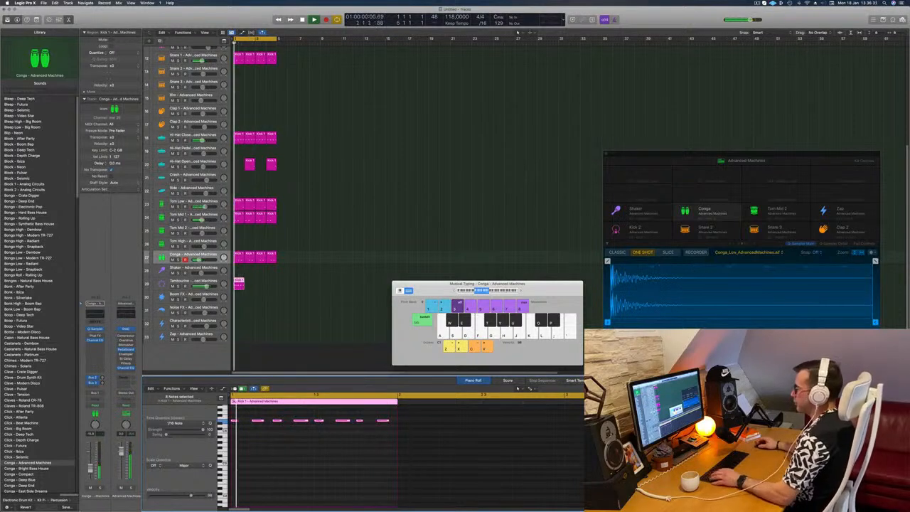
- Duplicate the Tambourine region across bars 2 to 4
drag(240, 282, 252, 282)
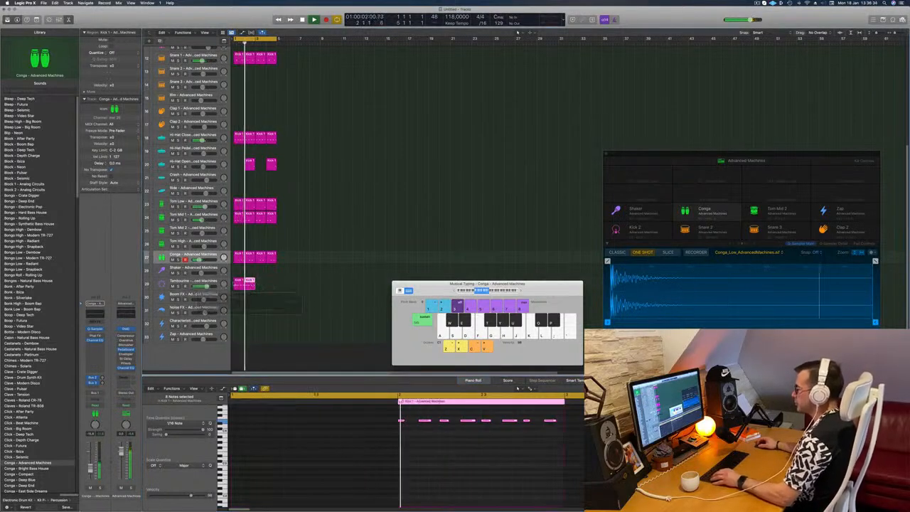
shift+click(241, 282)
drag(240, 286, 264, 287)
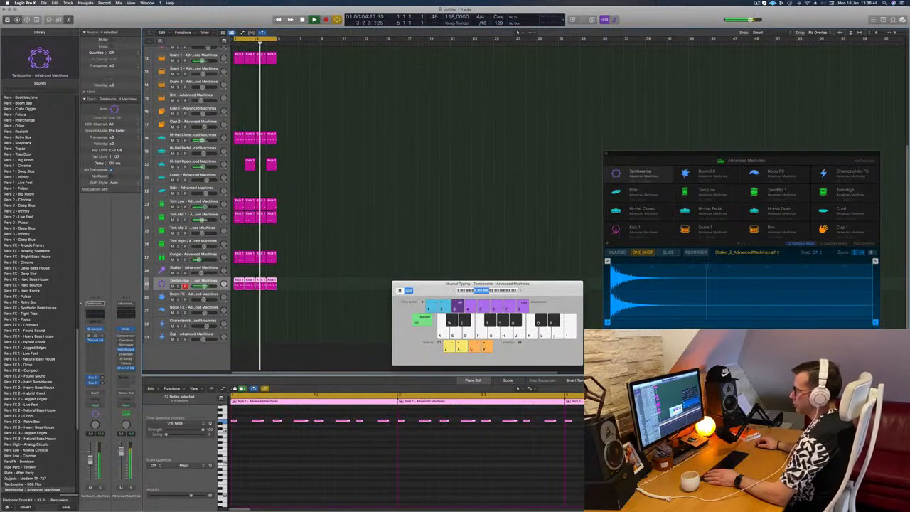
- Set the right delay of the Tambourine track's Sample Delay to 9.9 ms and close the plug-in
click(95, 336)
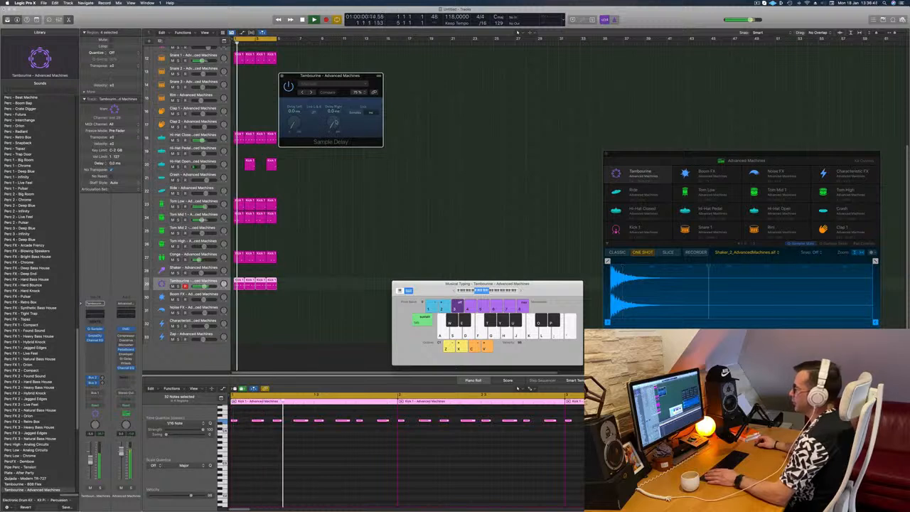
drag(333, 124, 333, 122)
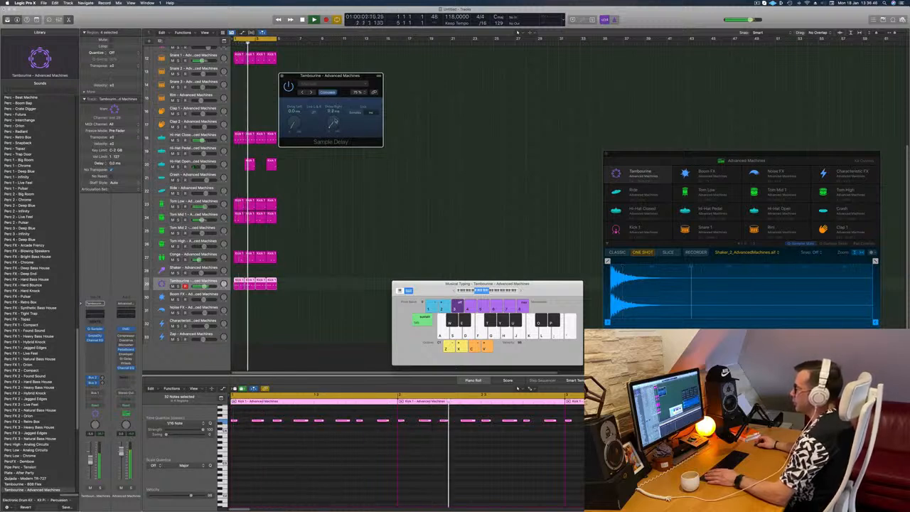
mouse_move(341, 76)
mouse_down()
mouse_move(362, 81)
mouse_move(349, 84)
mouse_up()
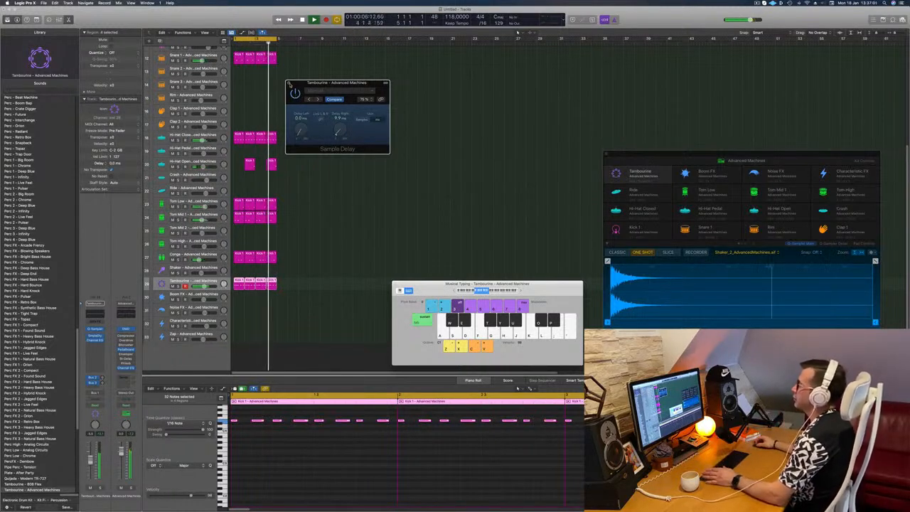
click(289, 84)
- Select the Inst 1 track above the drum kit and increase its track height
scroll(333, 192, down, 5)
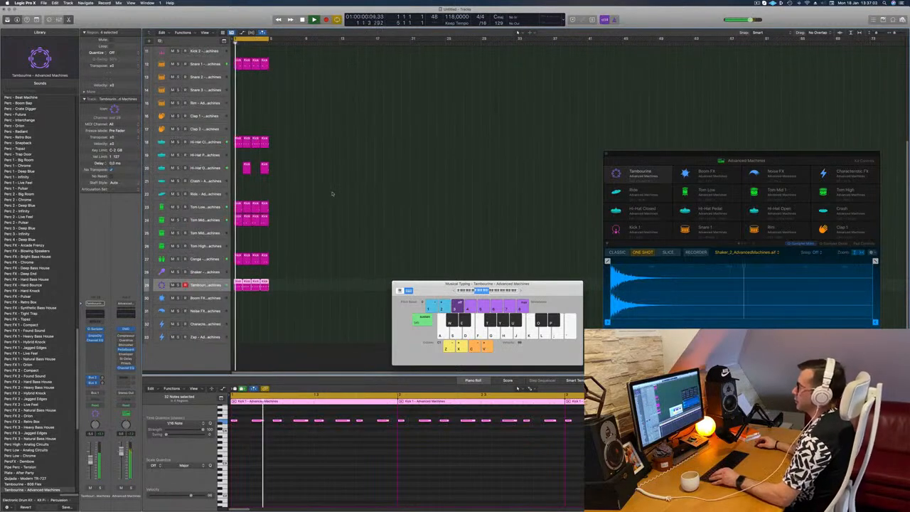
scroll(333, 192, up, 1)
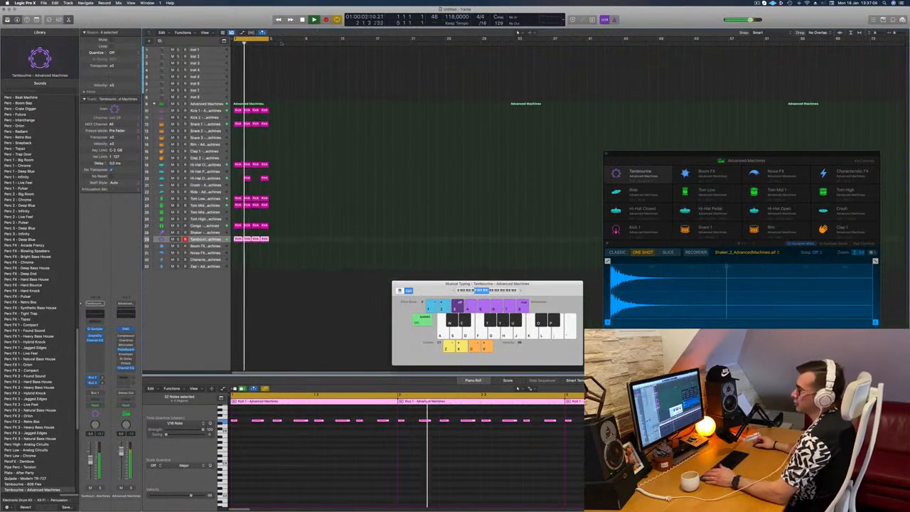
click(211, 51)
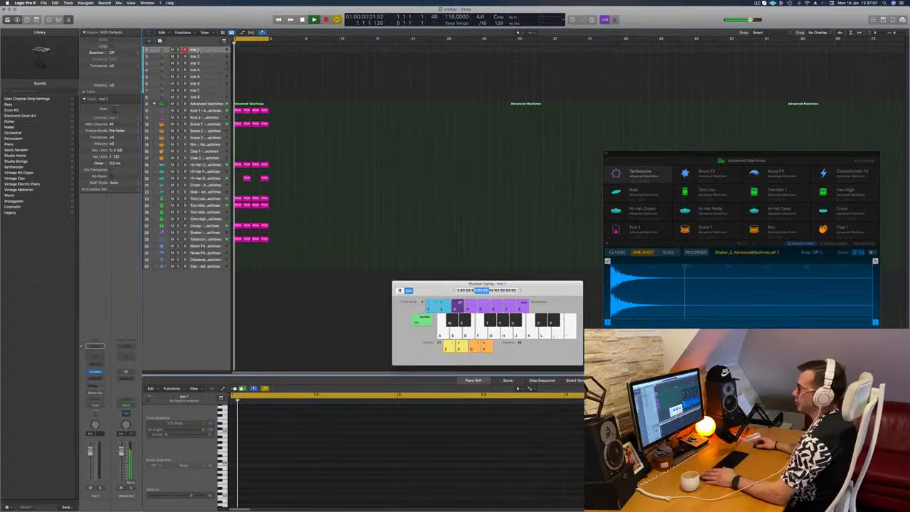
drag(207, 52, 208, 98)
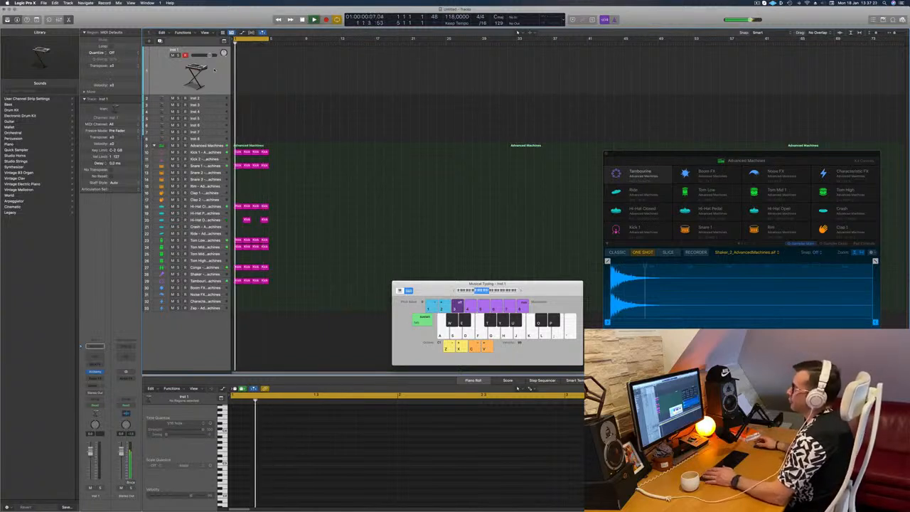
- Open the Alchemy synth on the Inst 1 track and filter its presets to the Brass category
key(super+Right)
key(Return)
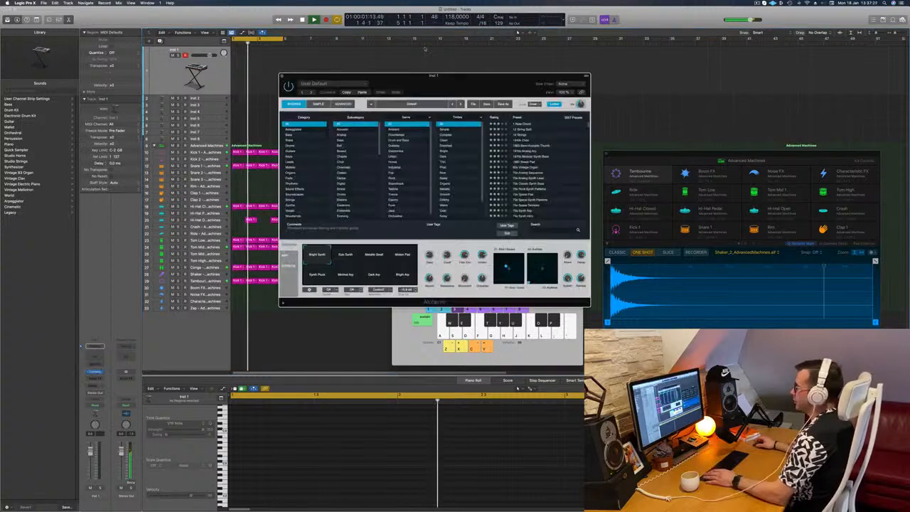
click(95, 371)
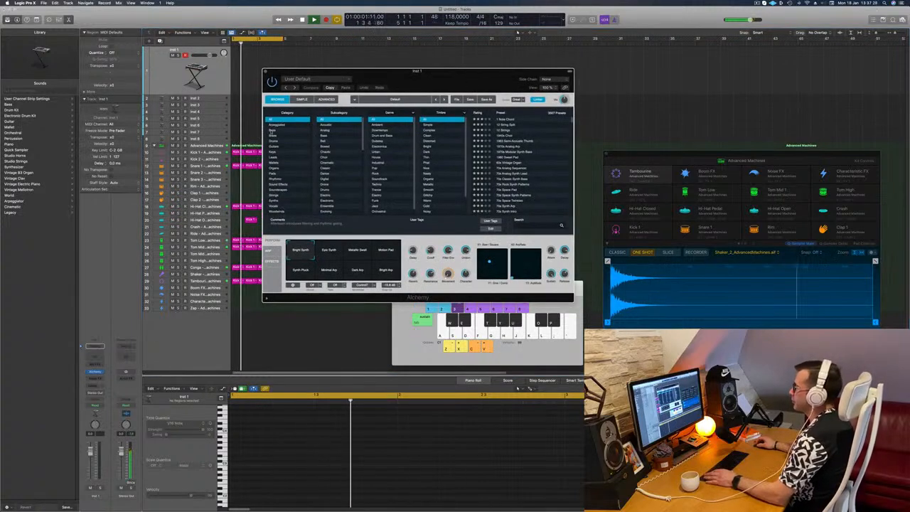
click(271, 130)
click(273, 135)
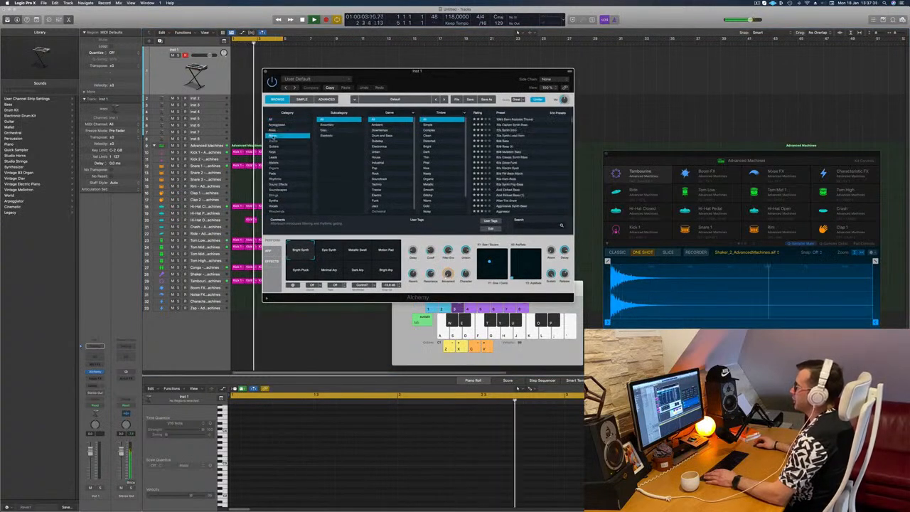
drag(517, 70, 554, 54)
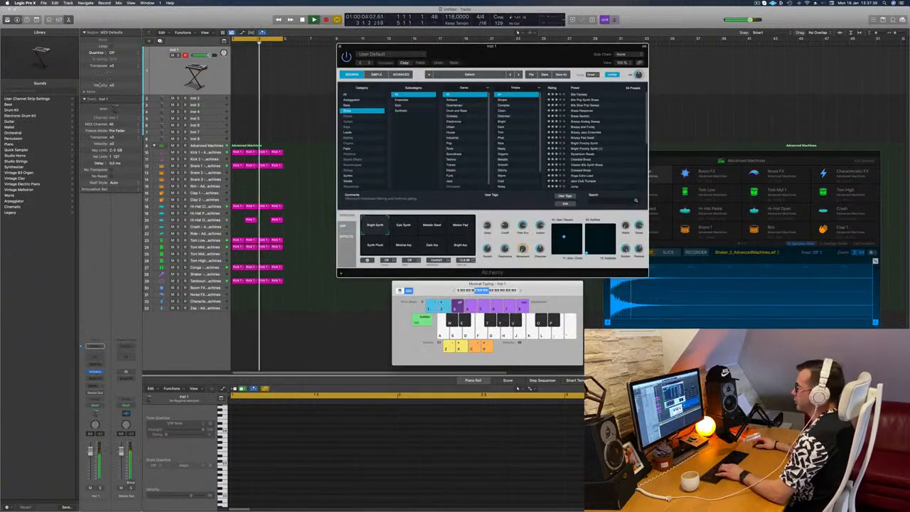
- Load the Brass Section preset, lower the instrument track's volume and play a few notes over the drum loop
click(582, 116)
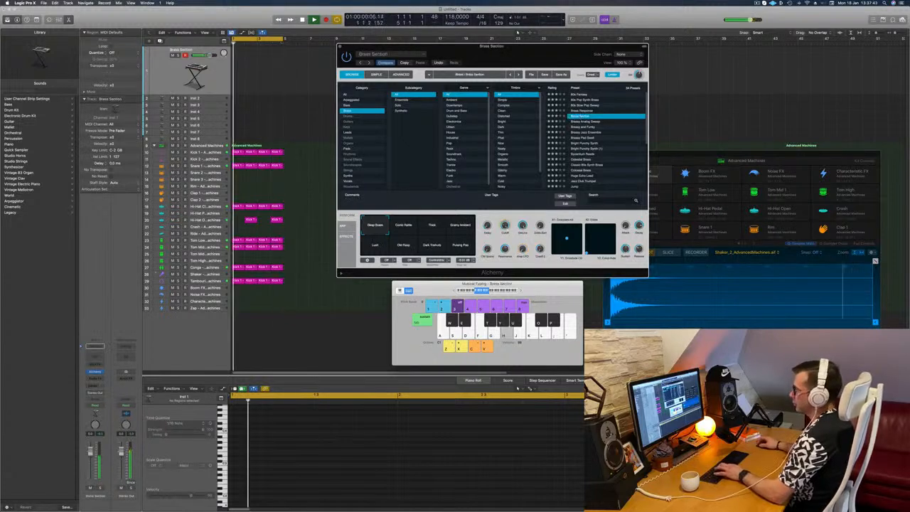
key(h)
drag(90, 451, 90, 462)
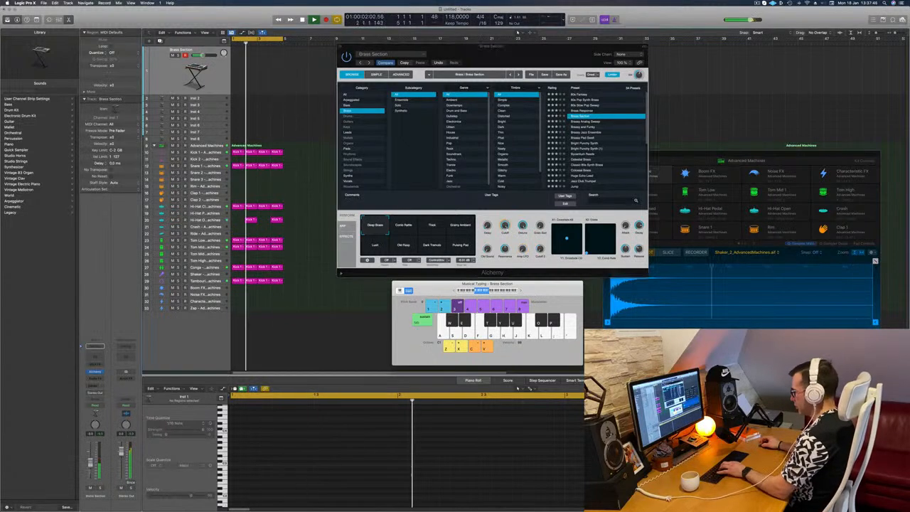
key(k)
key(a)
key(s)
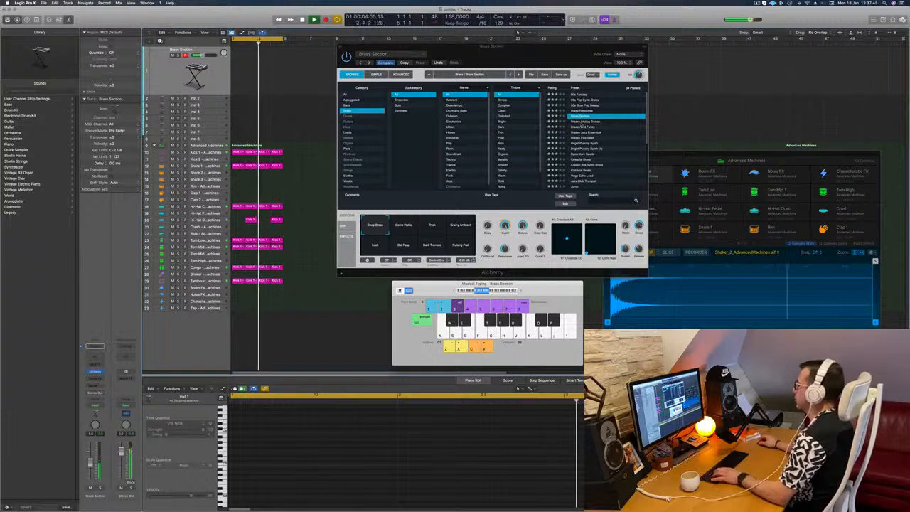
- Audition further brass presets in Alchemy, including Brassy Analog Sweep, Brassy and Funky, and Celestial Brass
click(582, 125)
click(582, 124)
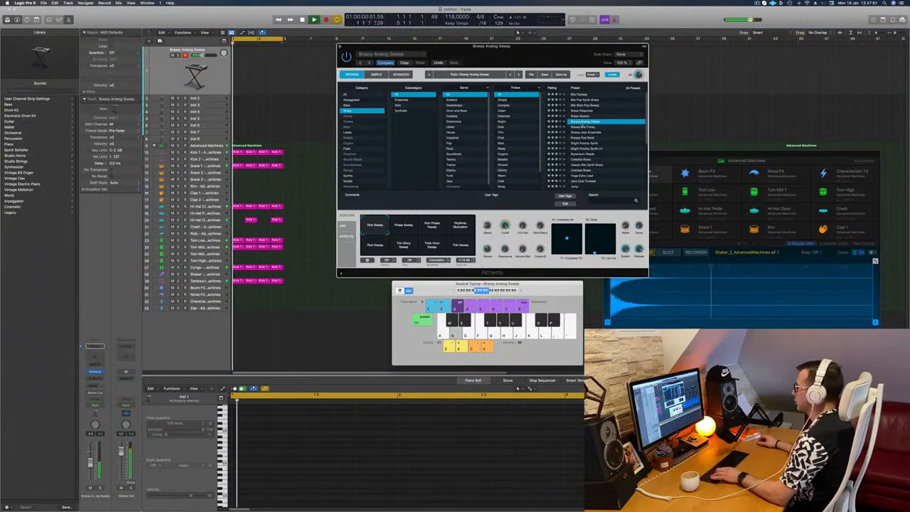
key(j)
key(a)
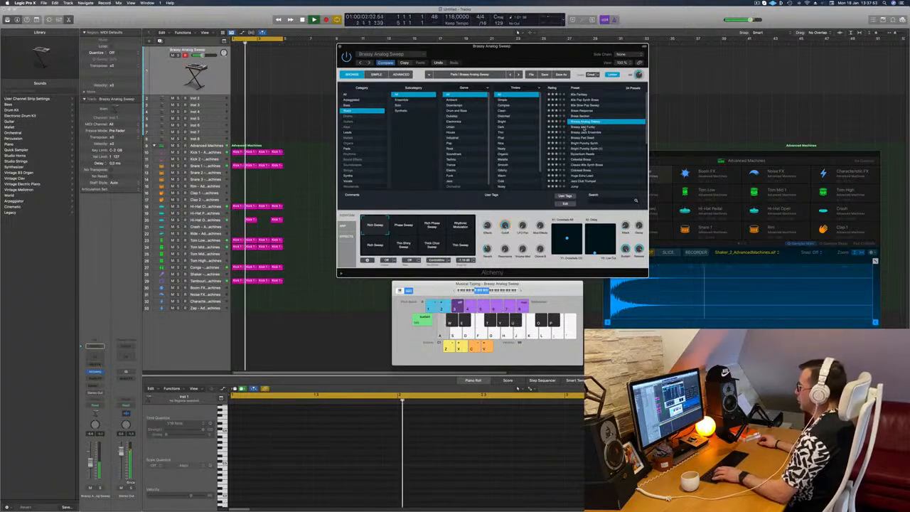
key(f)
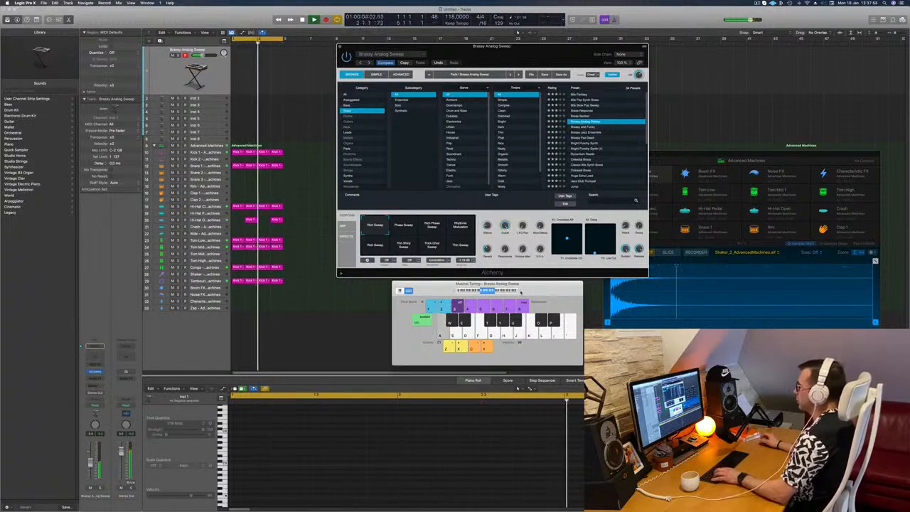
click(583, 127)
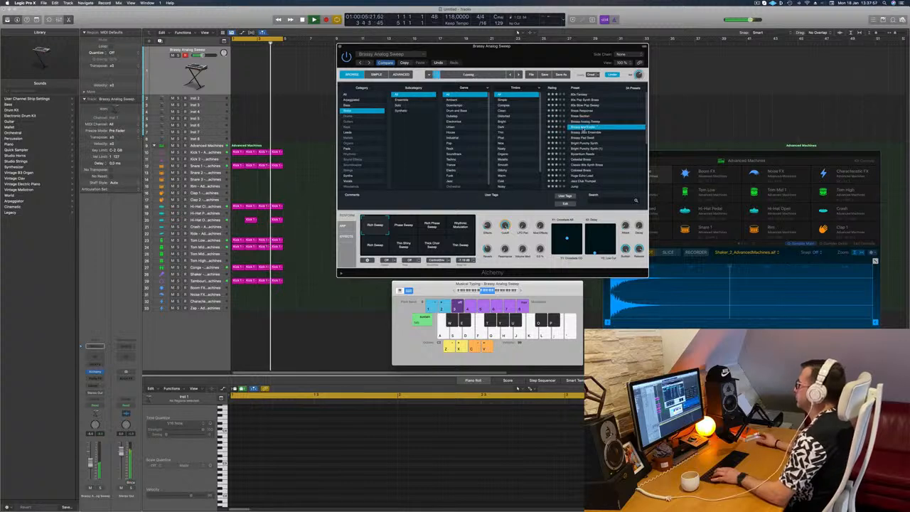
click(587, 153)
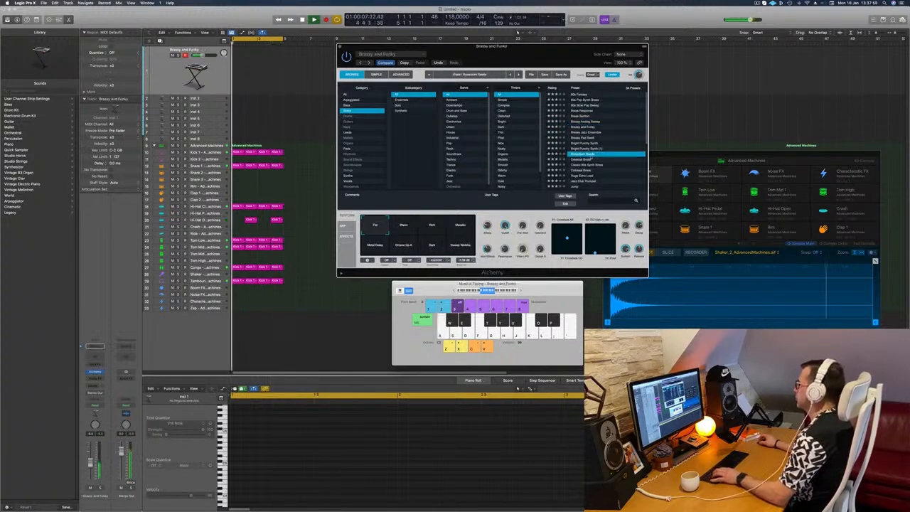
scroll(584, 138, down, 2)
click(584, 134)
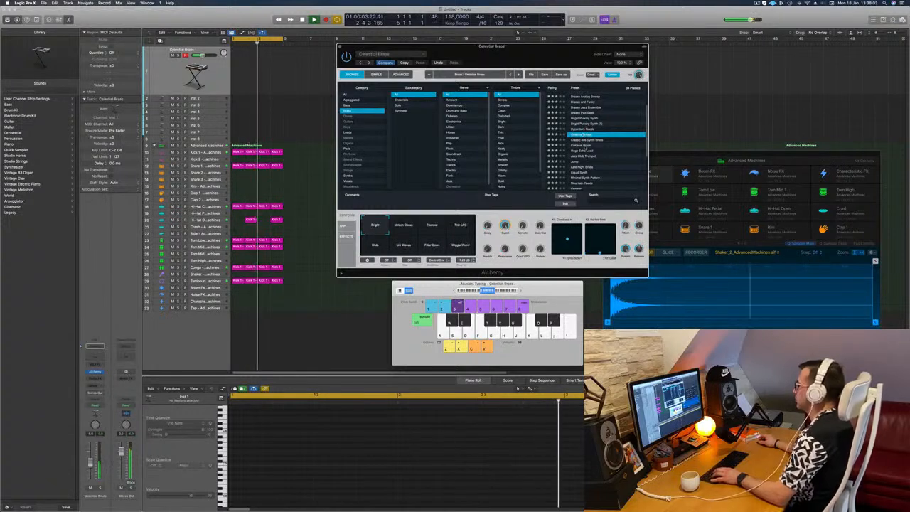
- Load the Colossal Brass preset, try it with a few notes and choose its Smooth variation
click(576, 146)
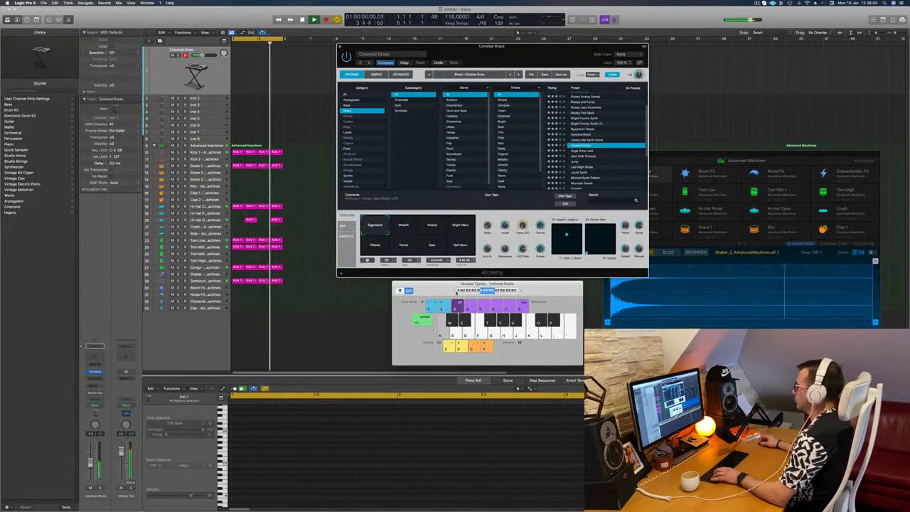
key(a)
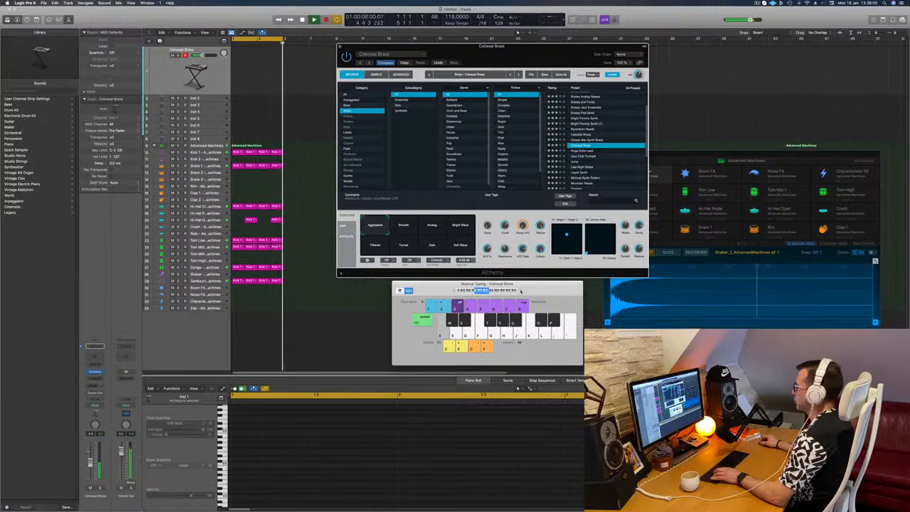
click(401, 226)
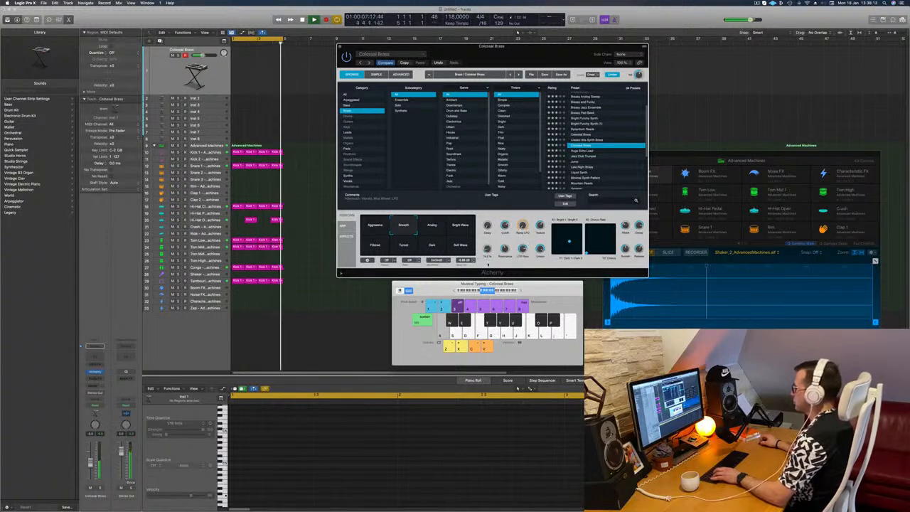
drag(506, 62, 556, 56)
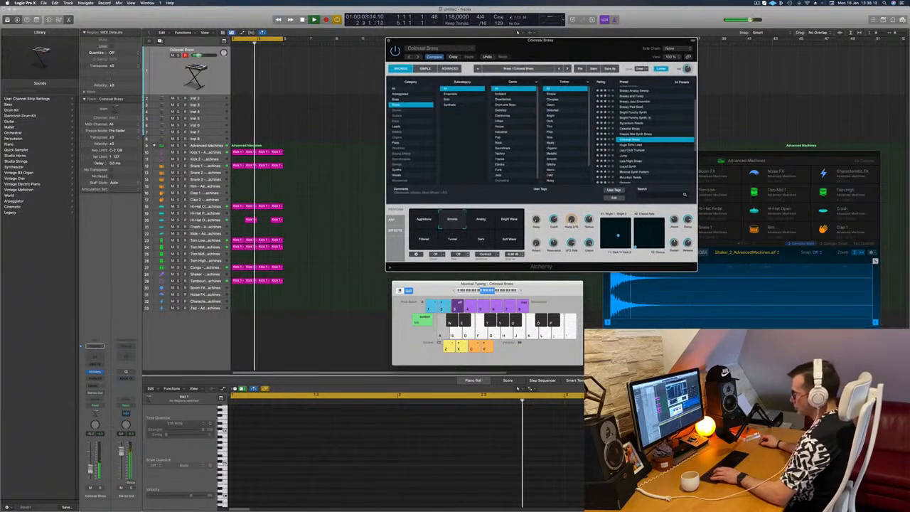
- Record a Colossal Brass melody over the drum loop on the first instrument track
click(553, 220)
key(a)
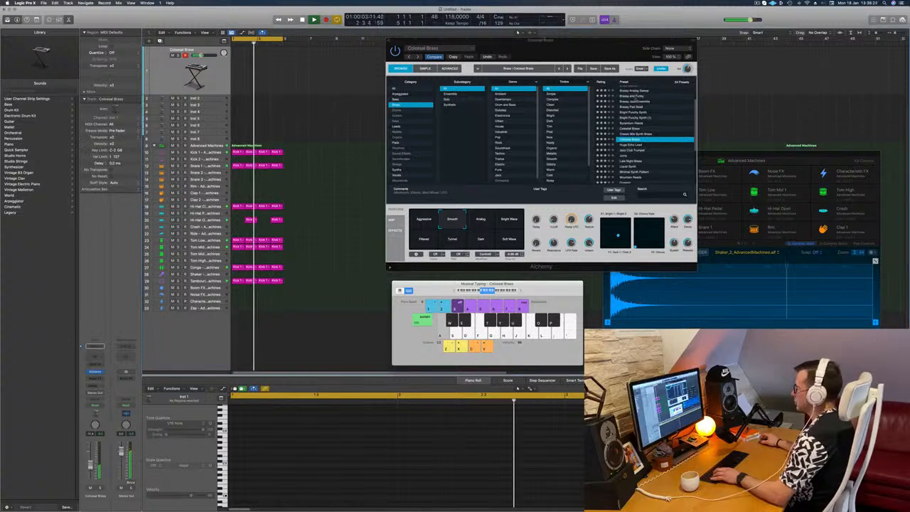
drag(593, 45, 647, 71)
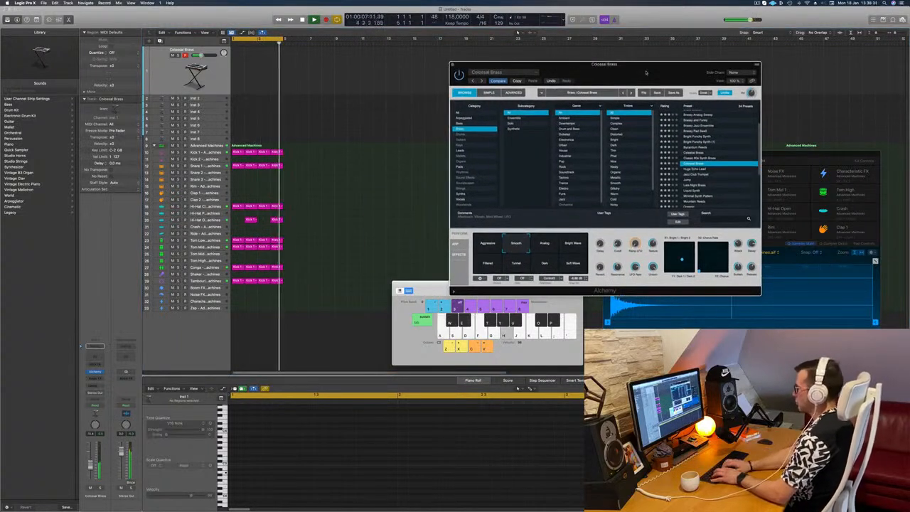
key(r)
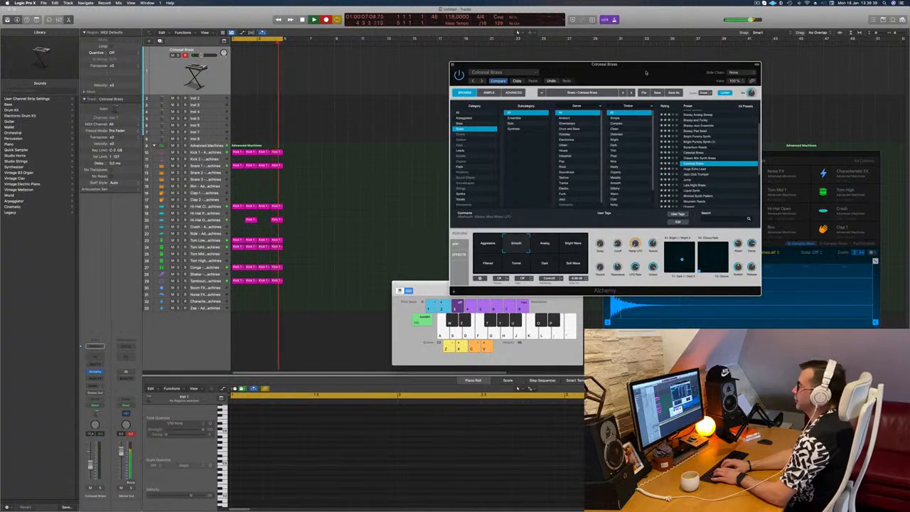
key(space)
key(space)
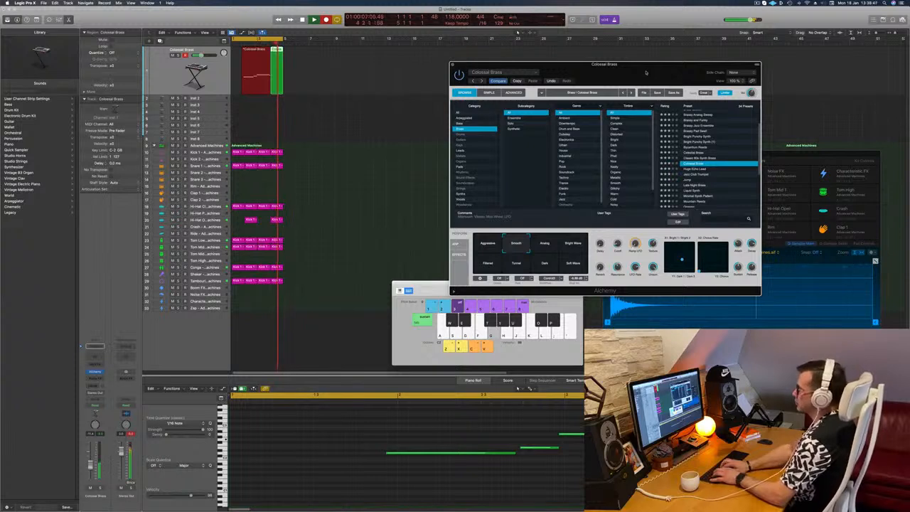
key(space)
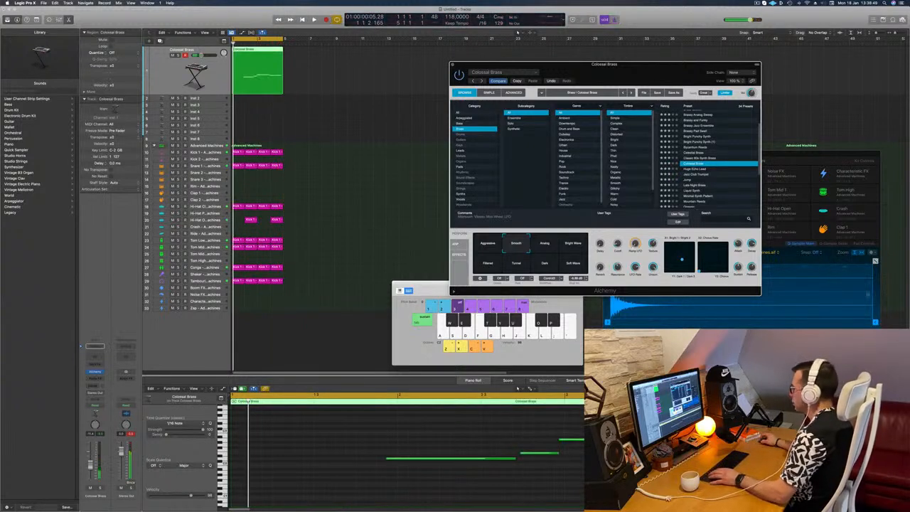
- Move the stray brass note to the start of the recorded region in the Piano Roll and play it back
click(519, 388)
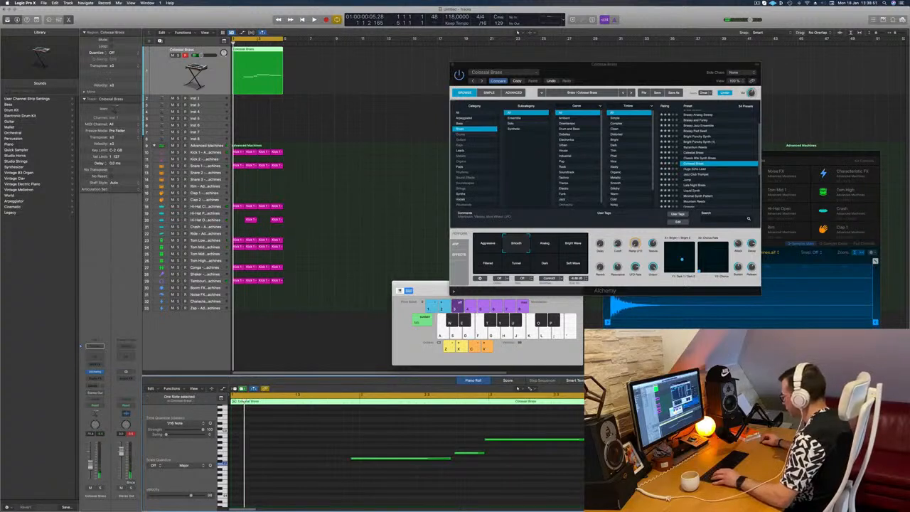
click(387, 467)
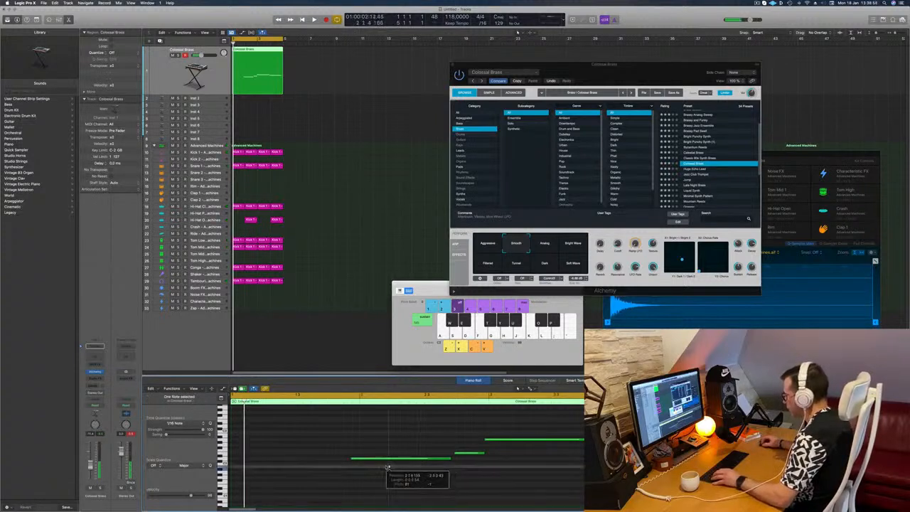
drag(388, 467, 343, 470)
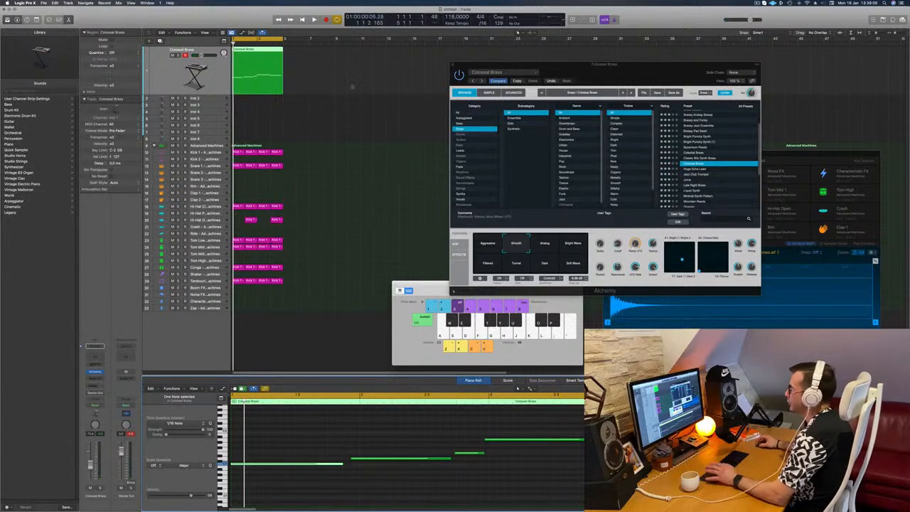
key(space)
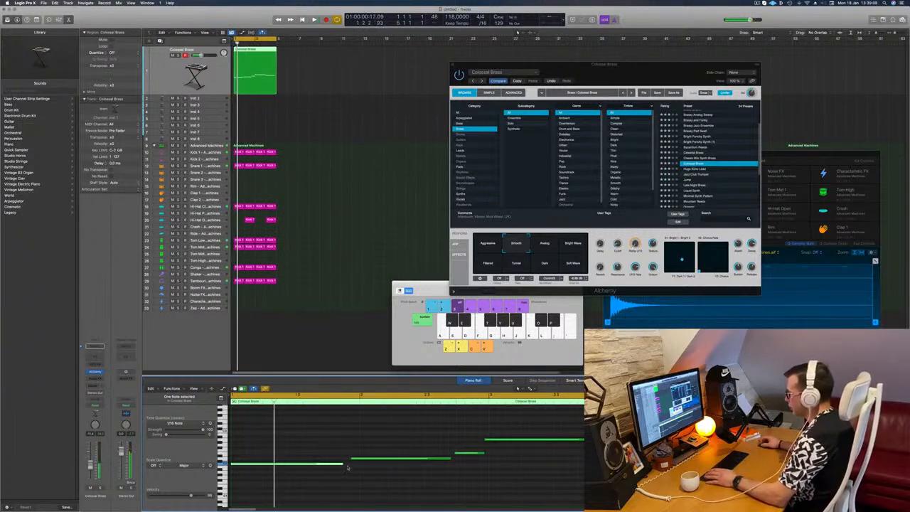
- Lengthen the first brass note to bar 2 and adjust the timing of the three following notes, checking the result by playback
drag(343, 463, 490, 466)
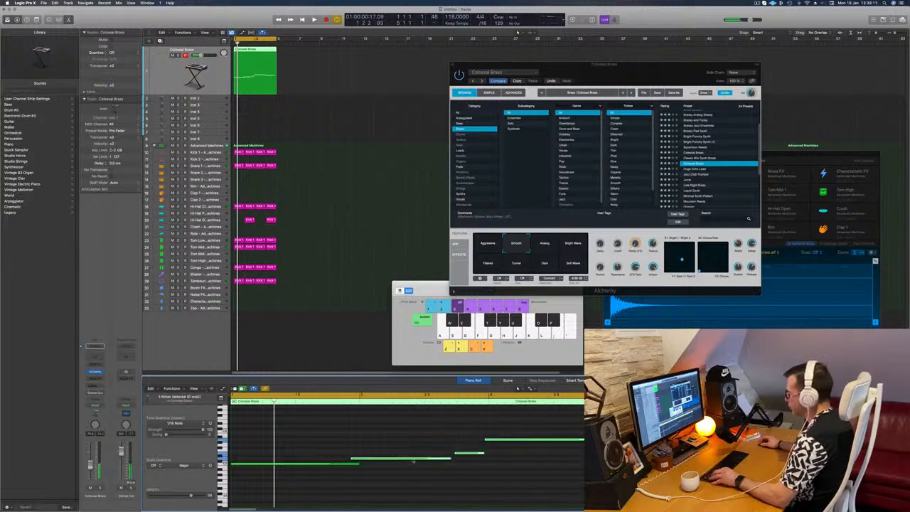
drag(413, 461, 422, 463)
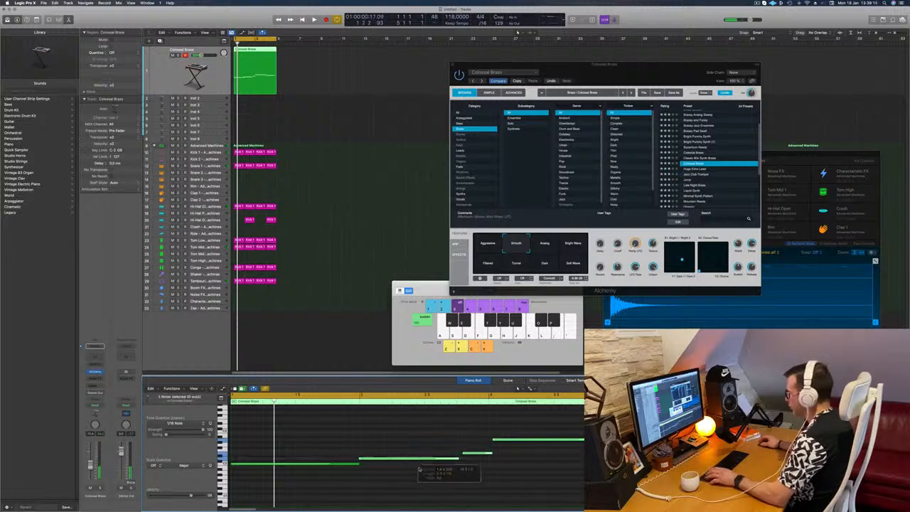
key(space)
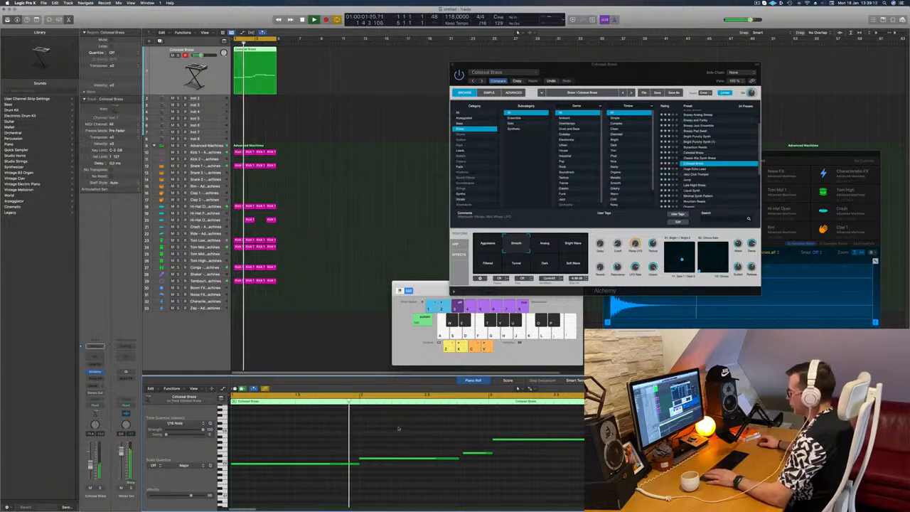
key(space)
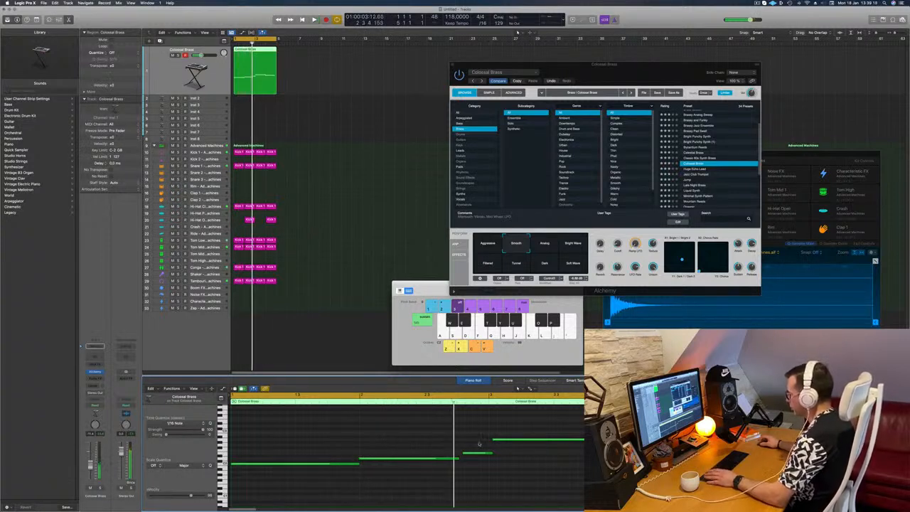
key(alt+Left)
key(space)
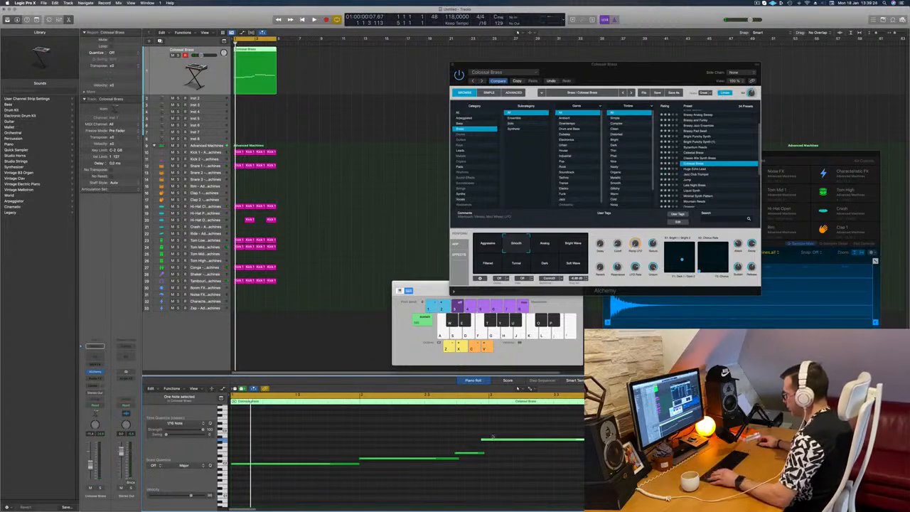
drag(495, 440, 503, 441)
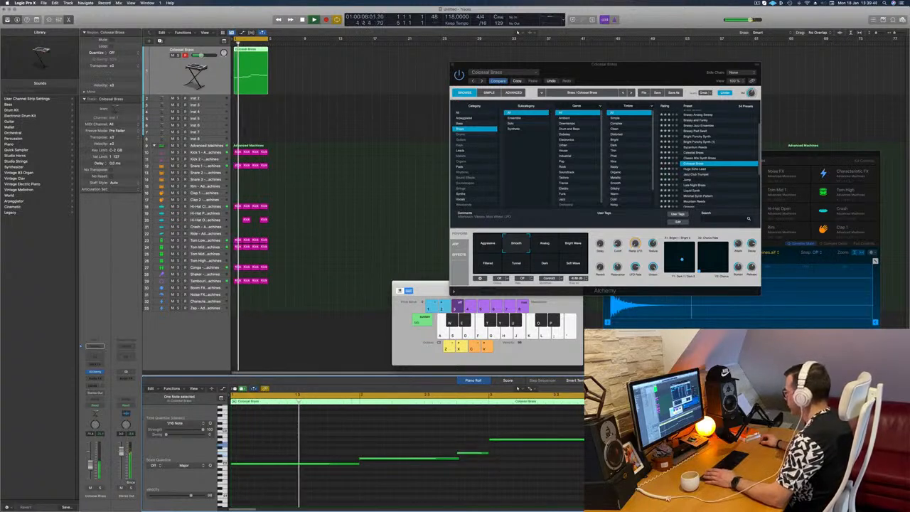
key(space)
- Audition the Analog, Bright Wave, Filtered, Dark and Aggressive variations of Colossal Brass while the recorded melody plays
drag(624, 61, 500, 50)
key(space)
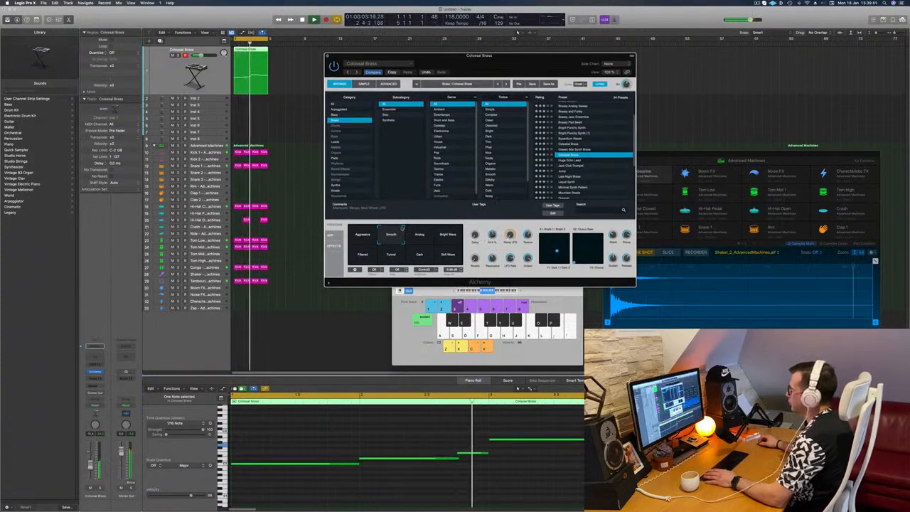
click(419, 237)
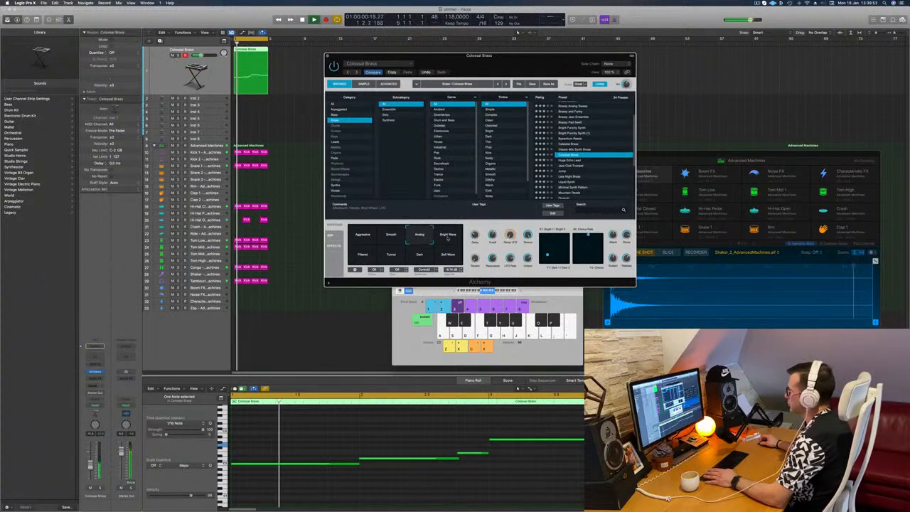
click(448, 238)
click(362, 258)
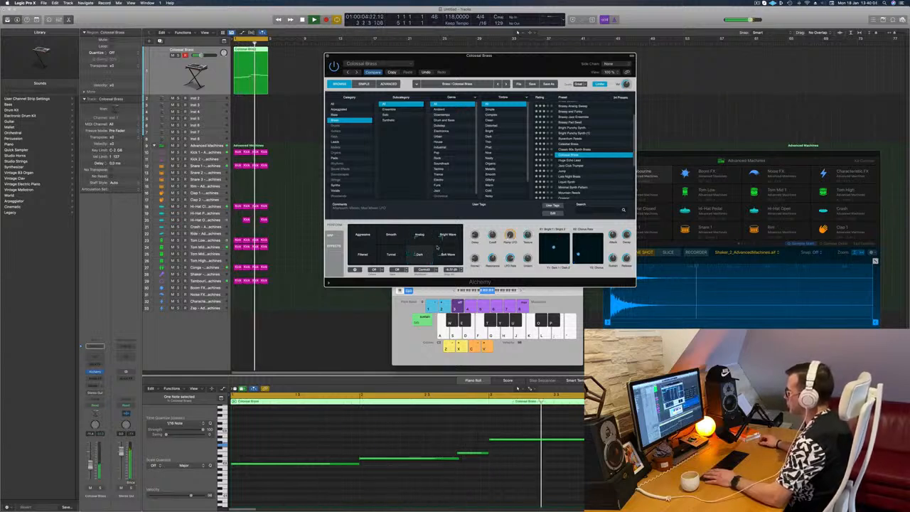
drag(438, 247, 374, 242)
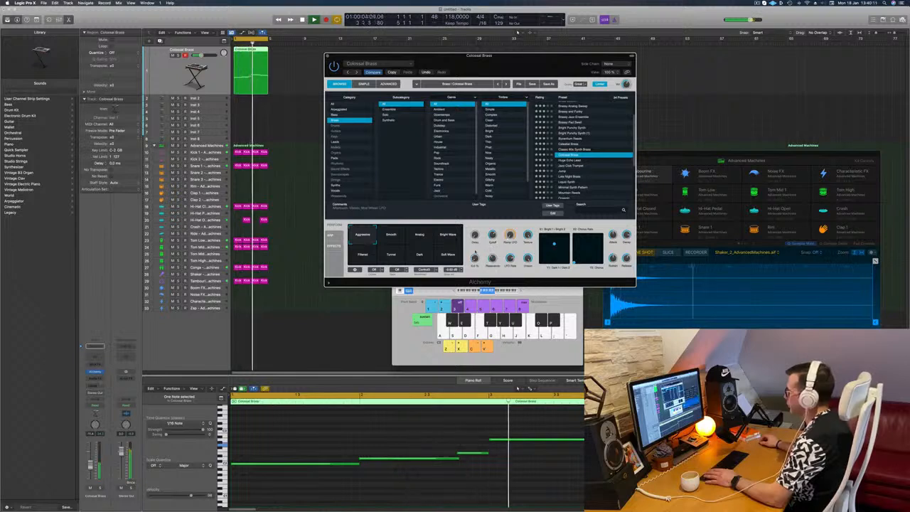
- Load the Huge Echo Lead preset, compare its Fast and More Delay variations, choose Soft & Wide and close Alchemy
drag(536, 55, 574, 46)
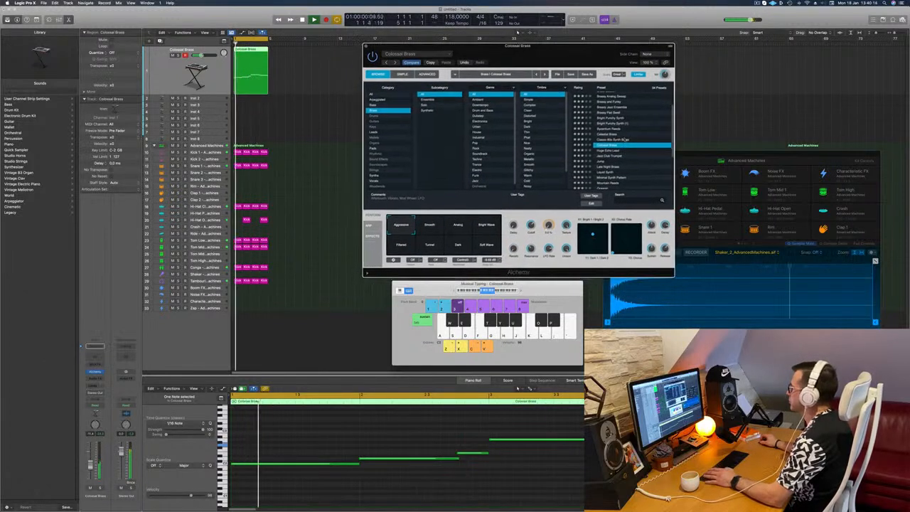
key(Down)
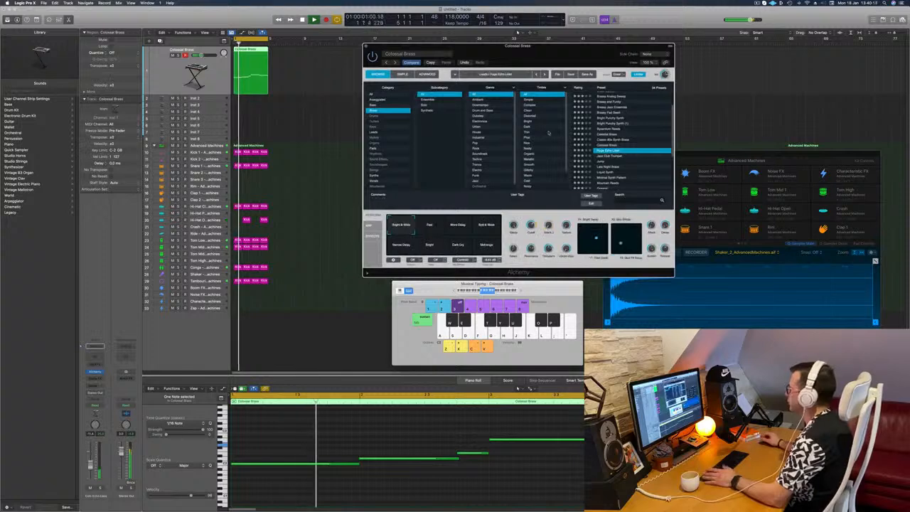
mouse_move(584, 54)
mouse_down()
mouse_move(541, 58)
mouse_move(581, 61)
mouse_up()
click(431, 226)
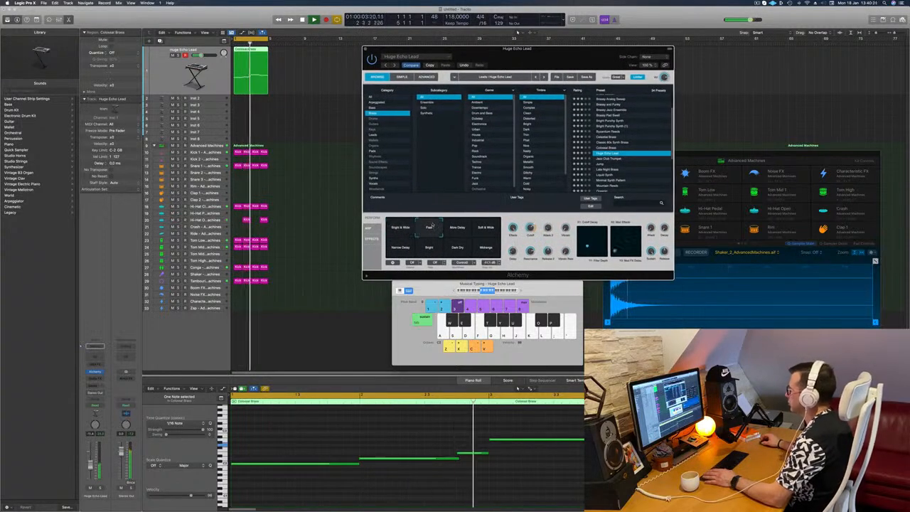
click(456, 229)
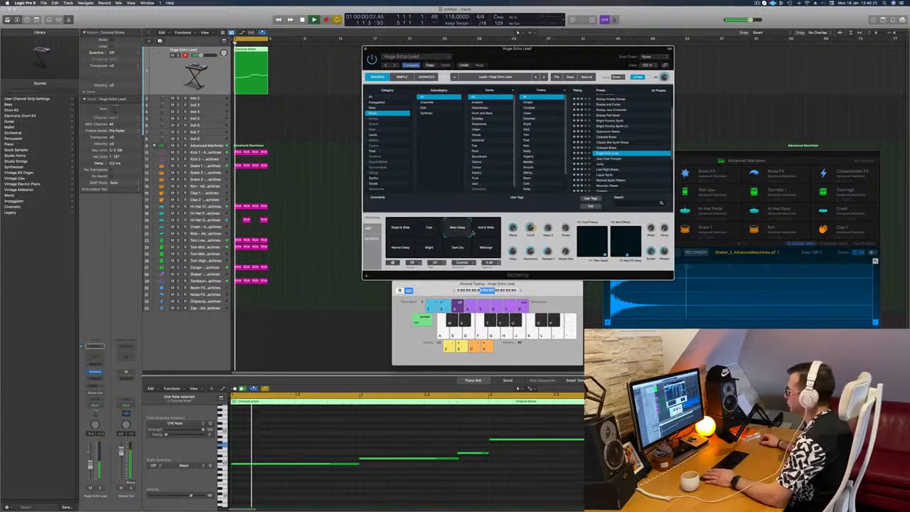
click(487, 227)
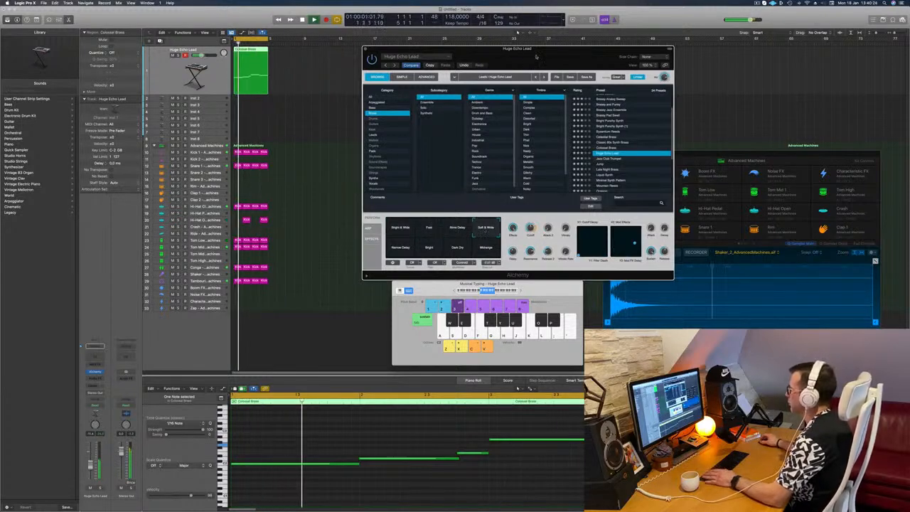
drag(537, 56, 508, 107)
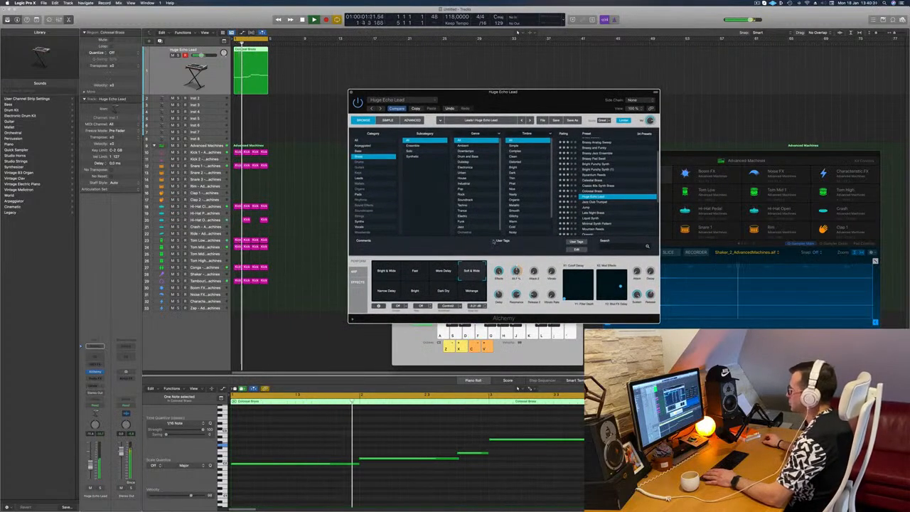
drag(523, 106, 435, 101)
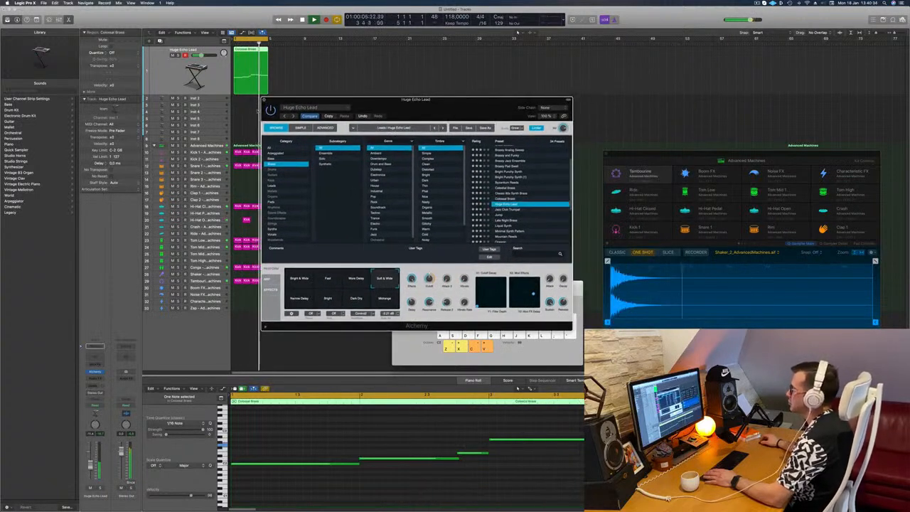
click(265, 100)
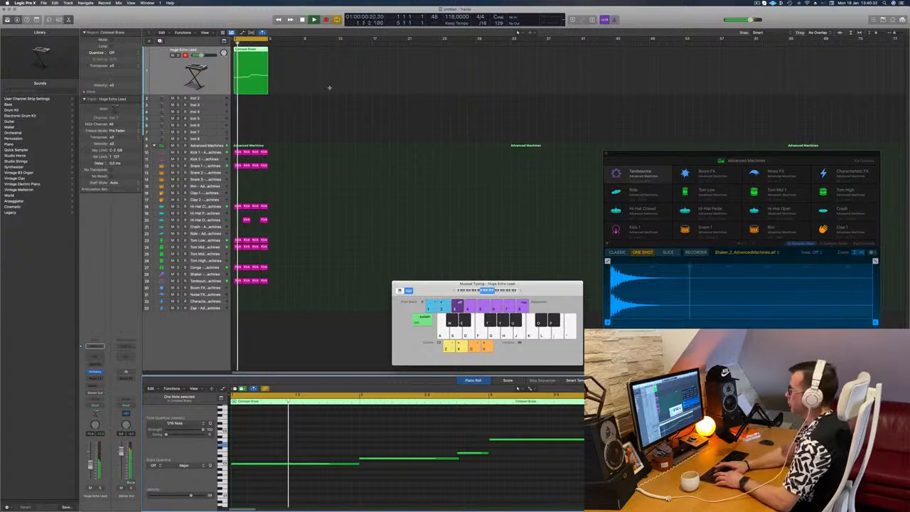
- Repeat all brass and drum regions up to bar 17 and extend the cycle range to match
click(329, 88)
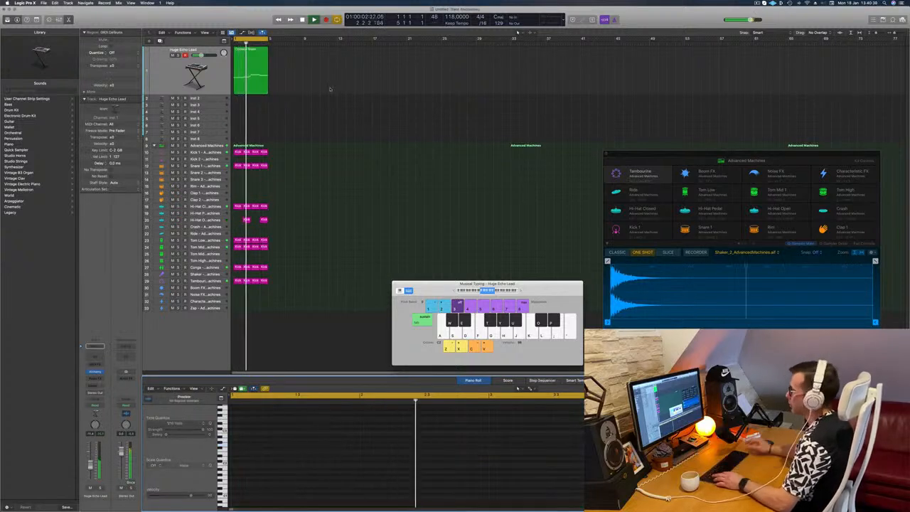
click(328, 133)
key(super+a)
key(super+r)
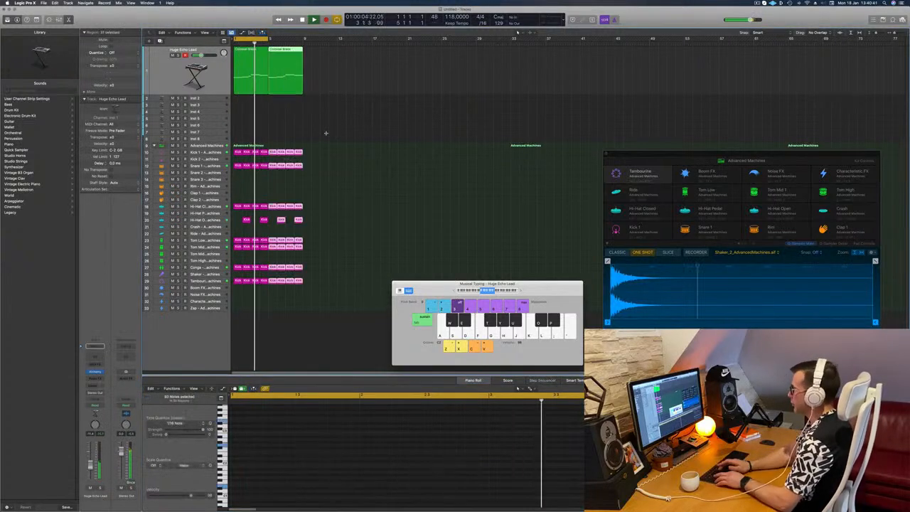
key(super+r)
key(super+r)
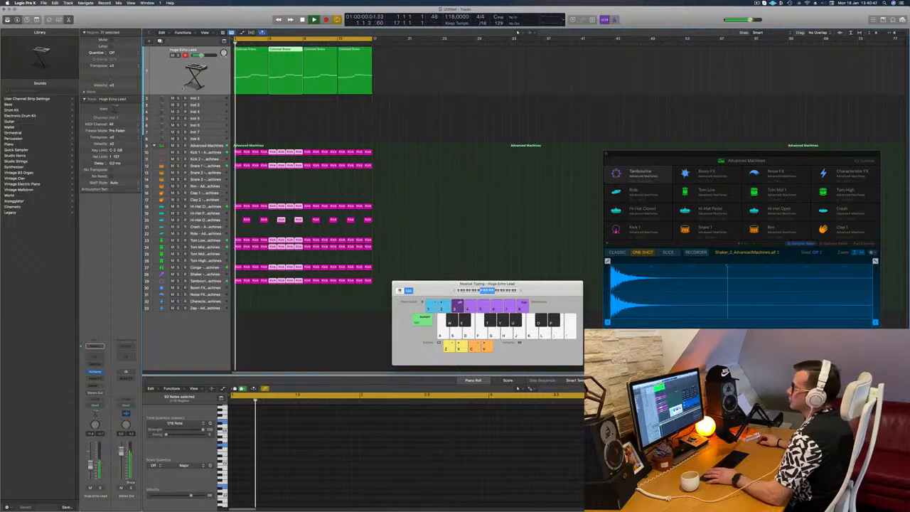
- Reopen the Alchemy window for the Huge Echo Lead track, move it clear of the regions and select the Inst 2 track
click(184, 88)
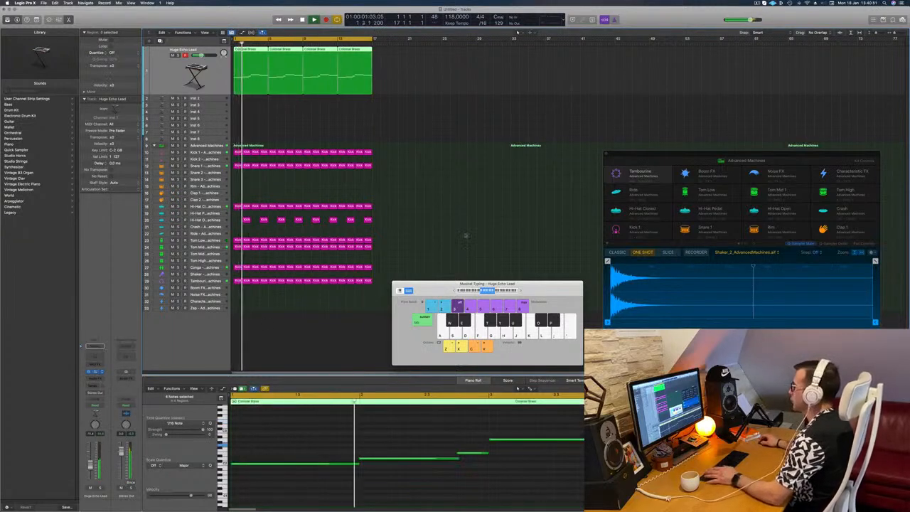
drag(466, 110, 518, 117)
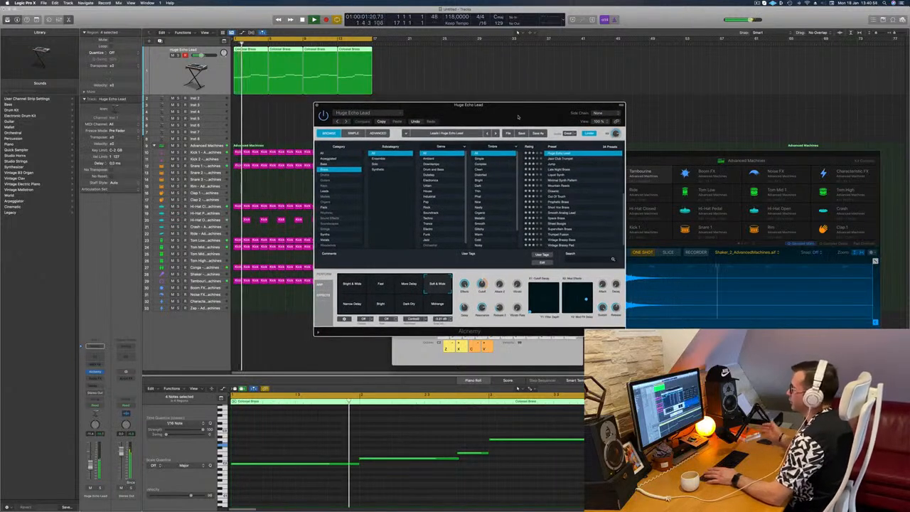
drag(519, 116, 569, 111)
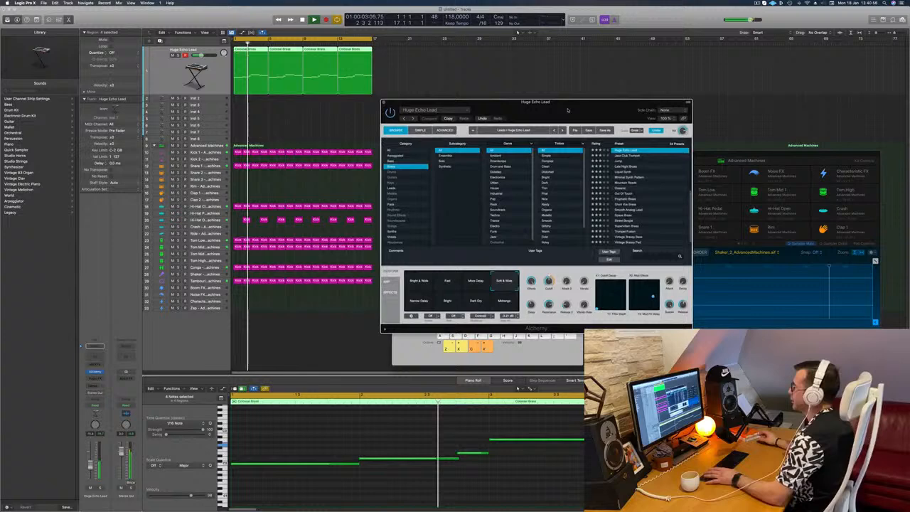
click(304, 132)
key(Return)
click(166, 74)
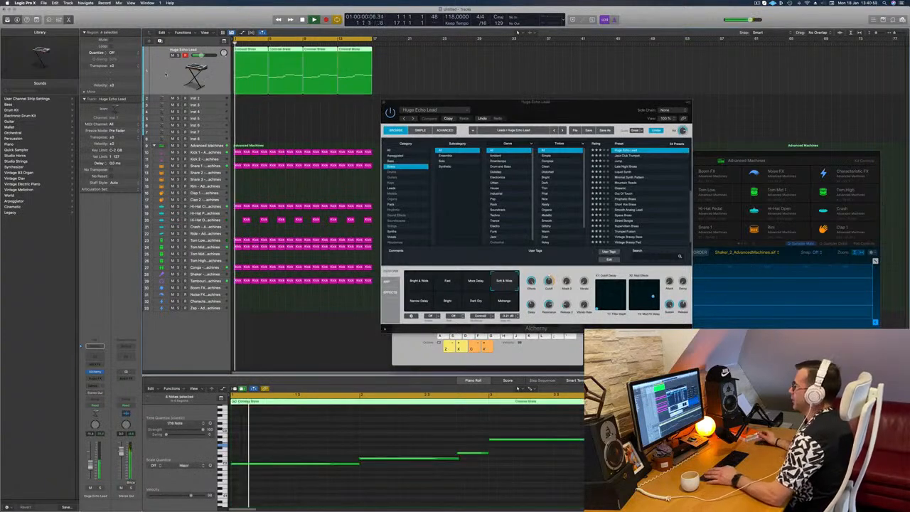
click(204, 99)
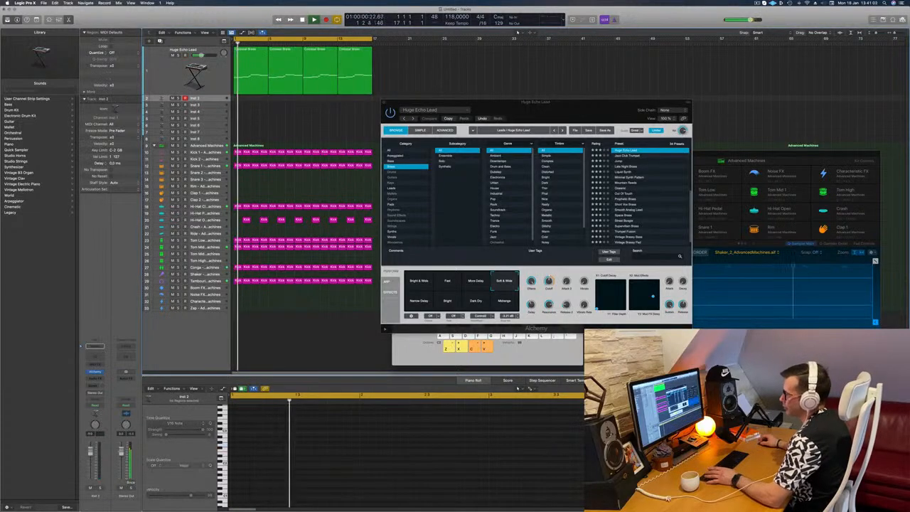
click(102, 372)
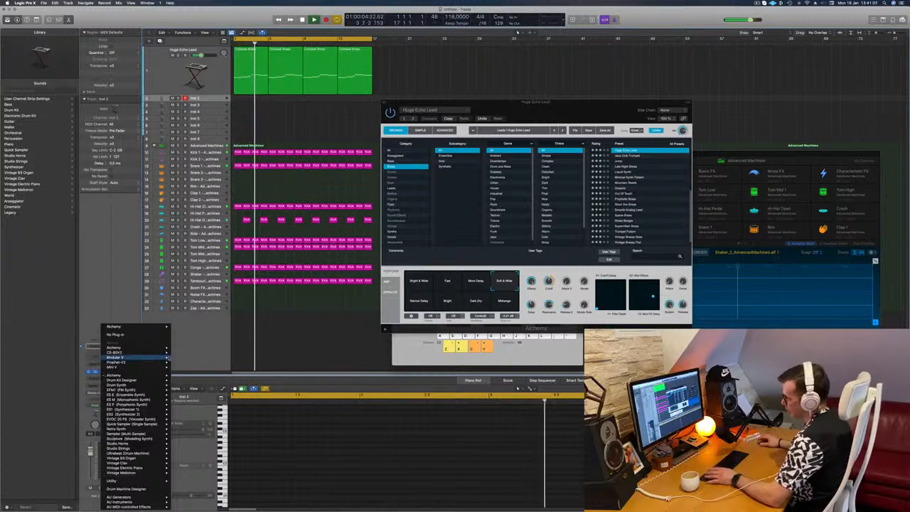
mouse_move(135, 482)
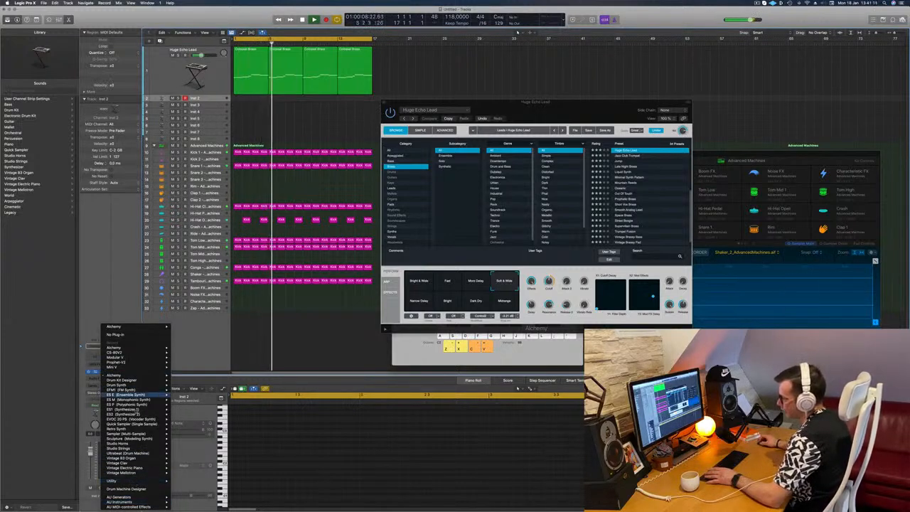
mouse_move(140, 406)
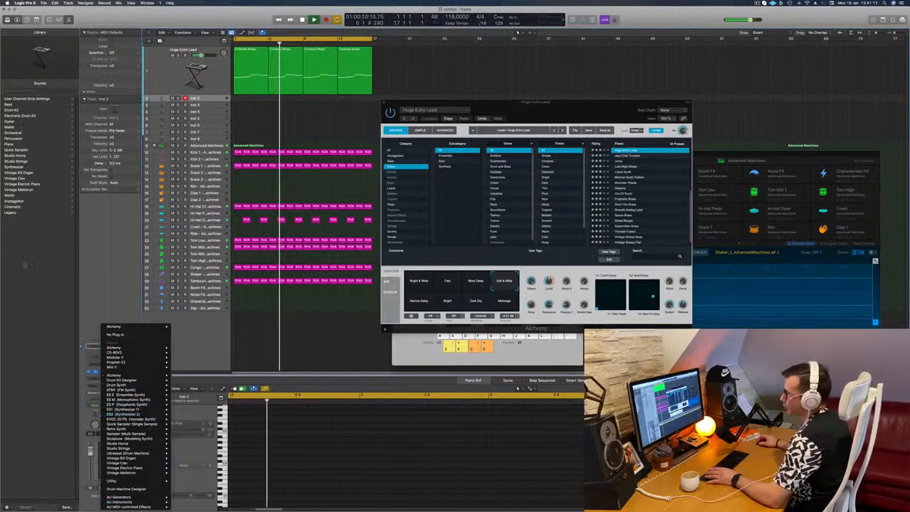
click(184, 404)
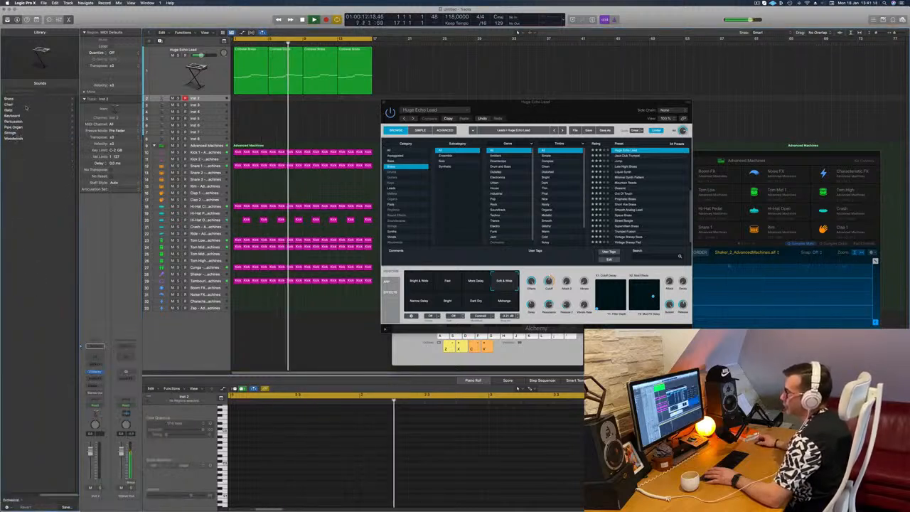
- Load the Cellos patch from the orchestral strings on the Inst 2 track and copy the first Huge Echo Lead region onto it
click(11, 133)
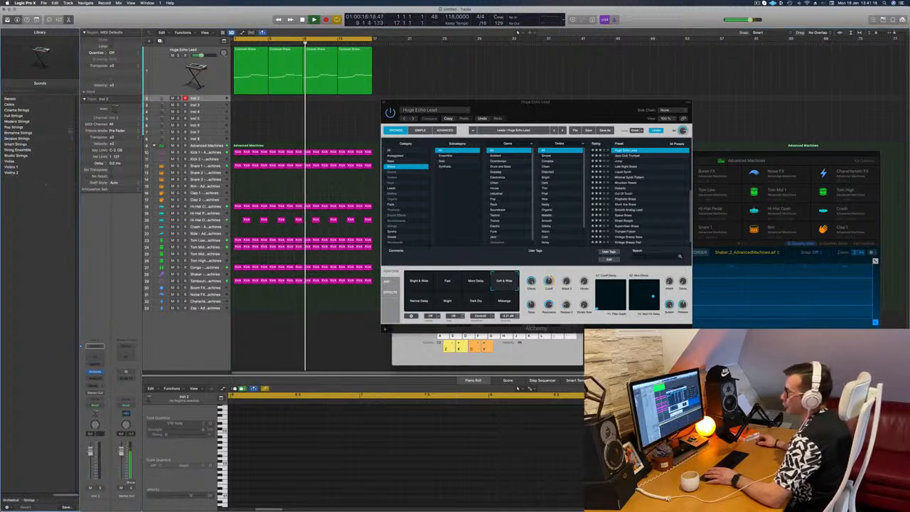
click(15, 105)
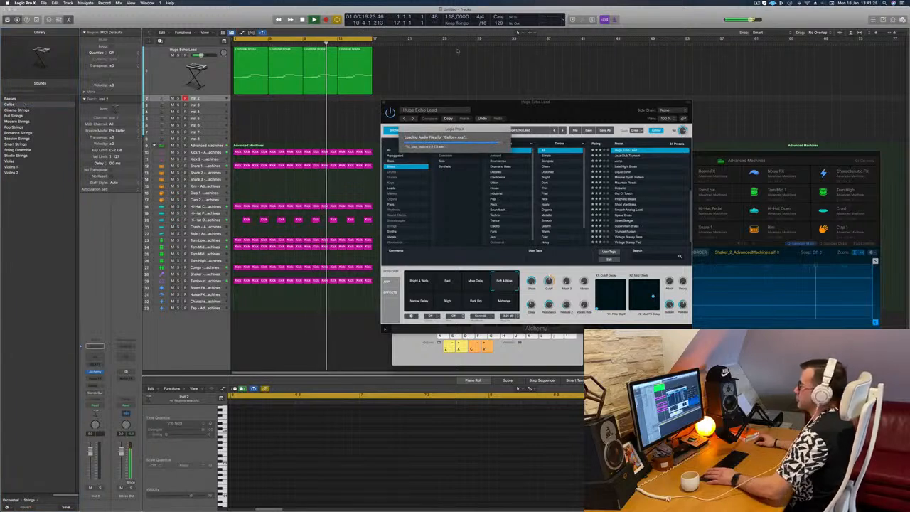
click(252, 62)
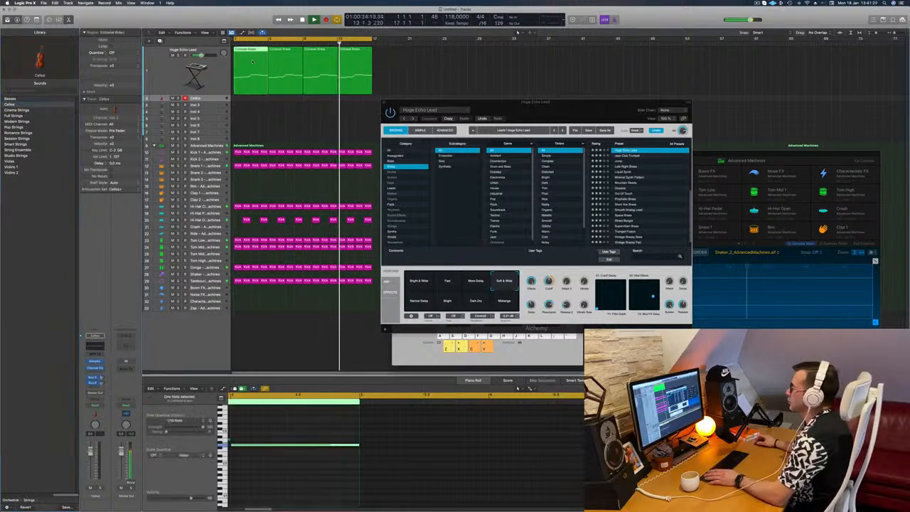
drag(251, 75, 248, 100)
- Transpose all notes of the copied Cellos region up one octave
key(space)
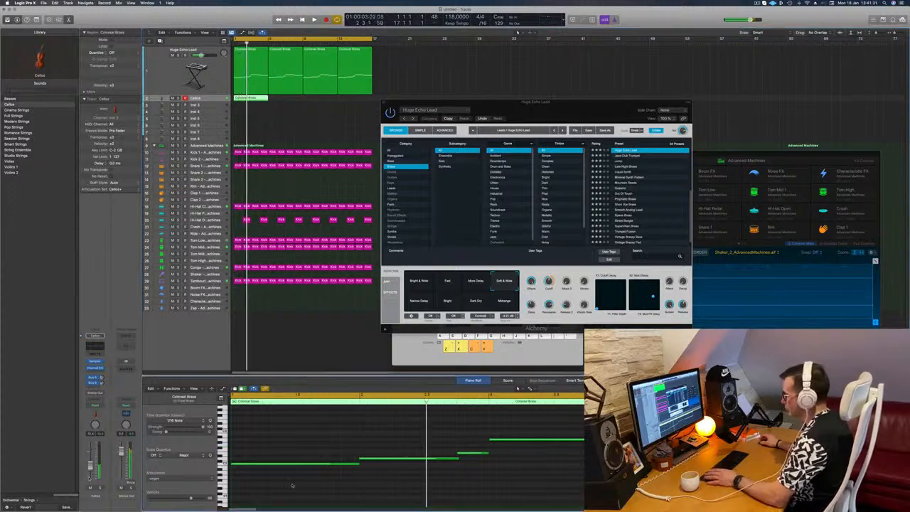
key(super+a)
key(alt+shift+Up)
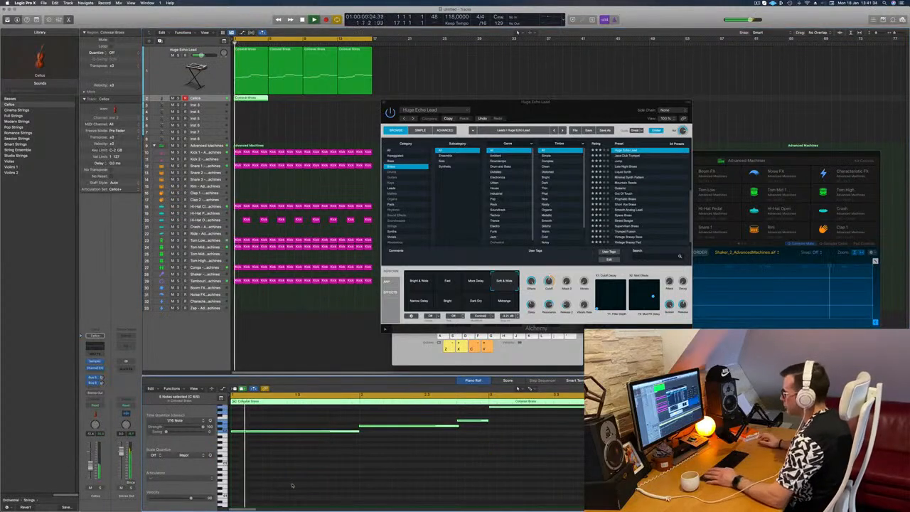
- Move the Alchemy window clear of the regions and repeat the Cellos region up to bar 17
drag(535, 124, 669, 149)
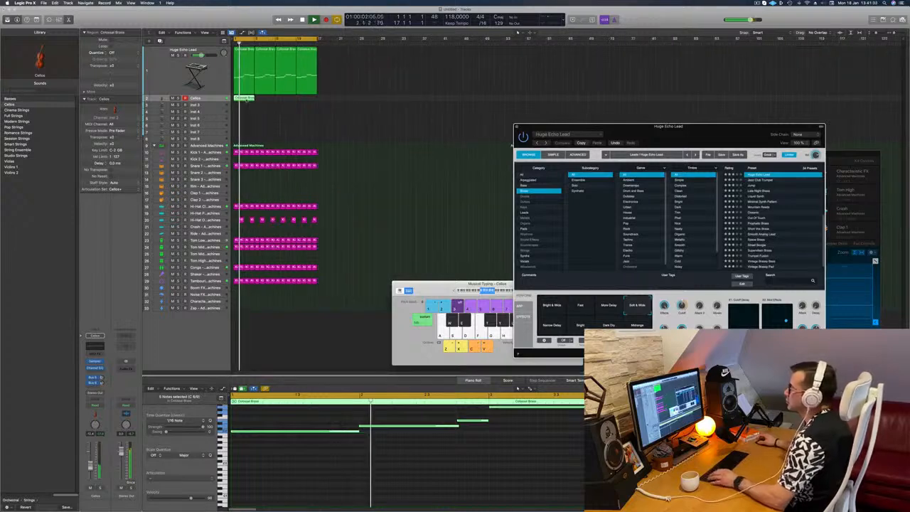
drag(246, 98, 264, 100)
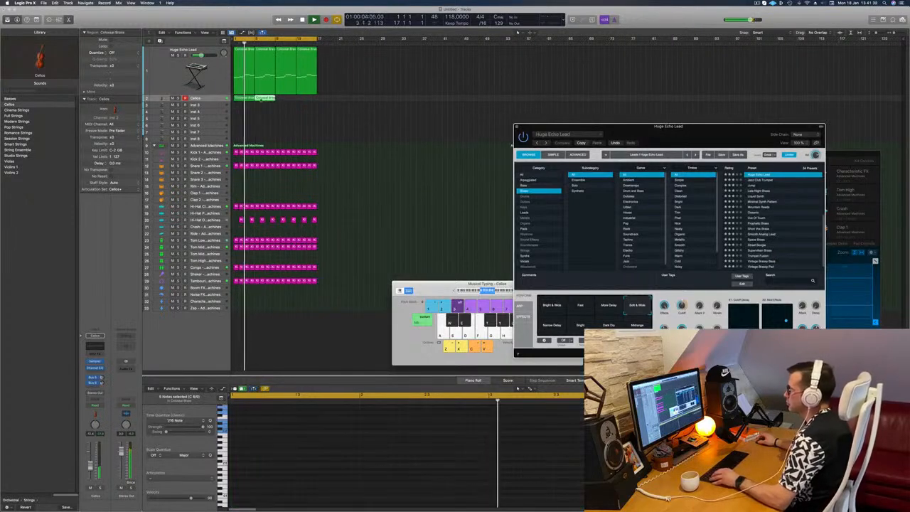
key(super+r)
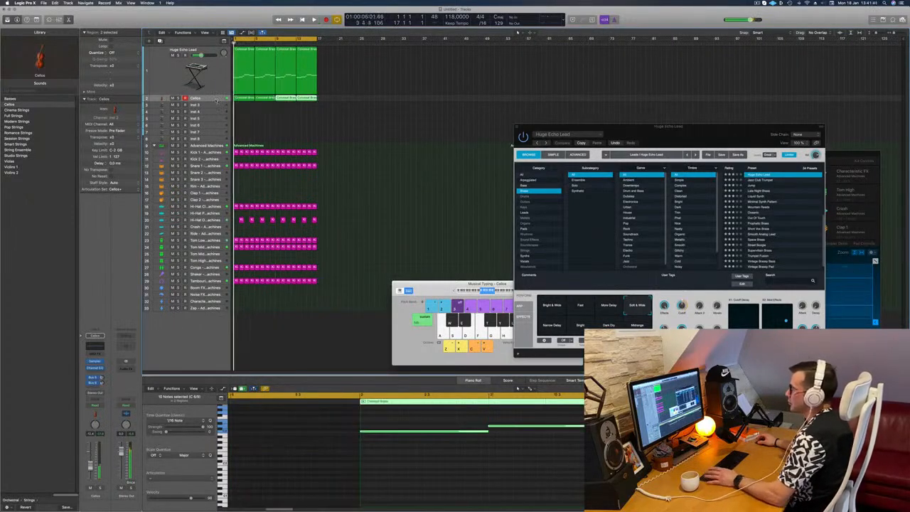
- Add a send to the unused Bus 4 on the Cellos channel strip and stop playback
click(95, 388)
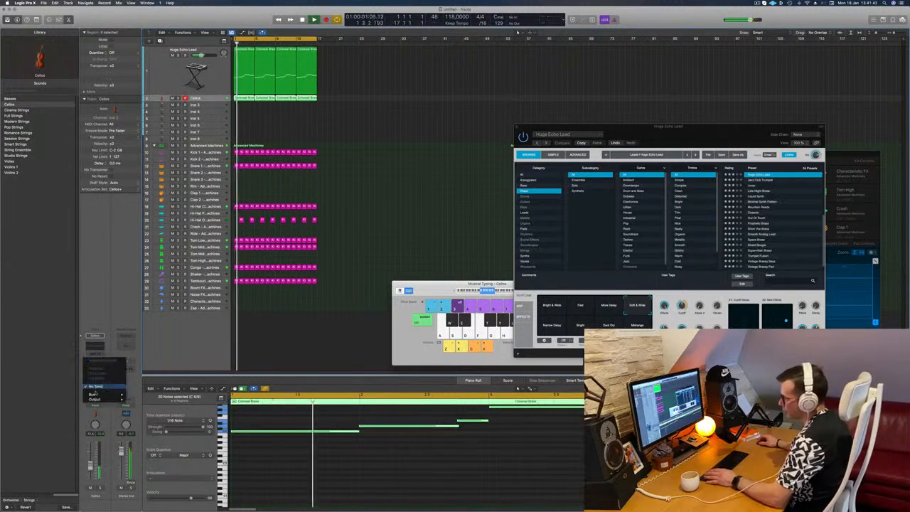
mouse_move(96, 396)
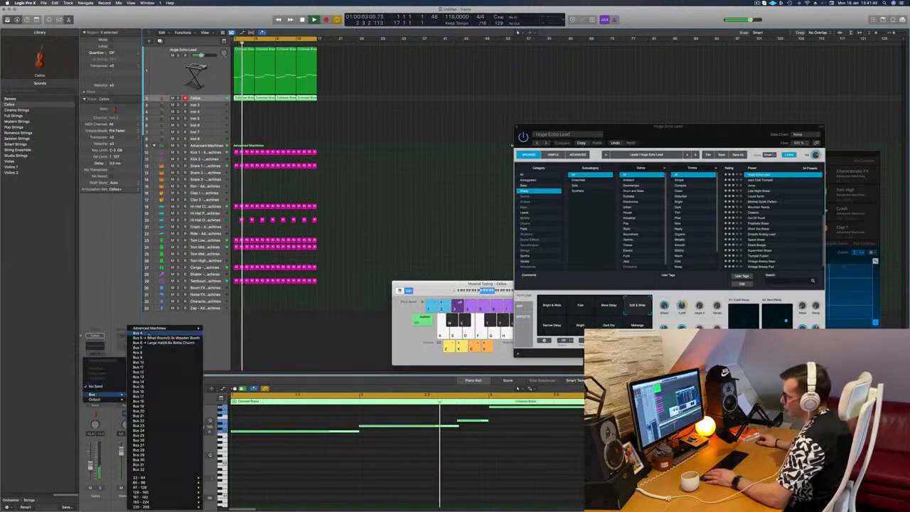
click(142, 333)
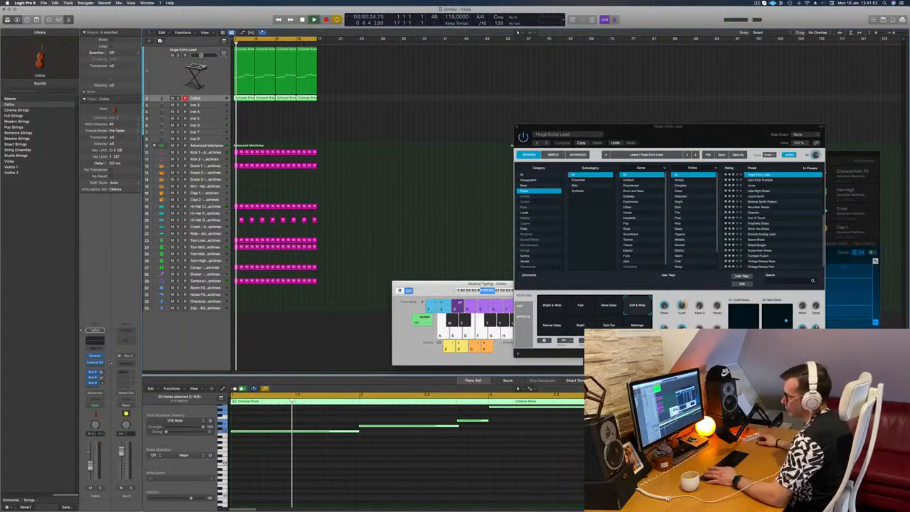
key(space)
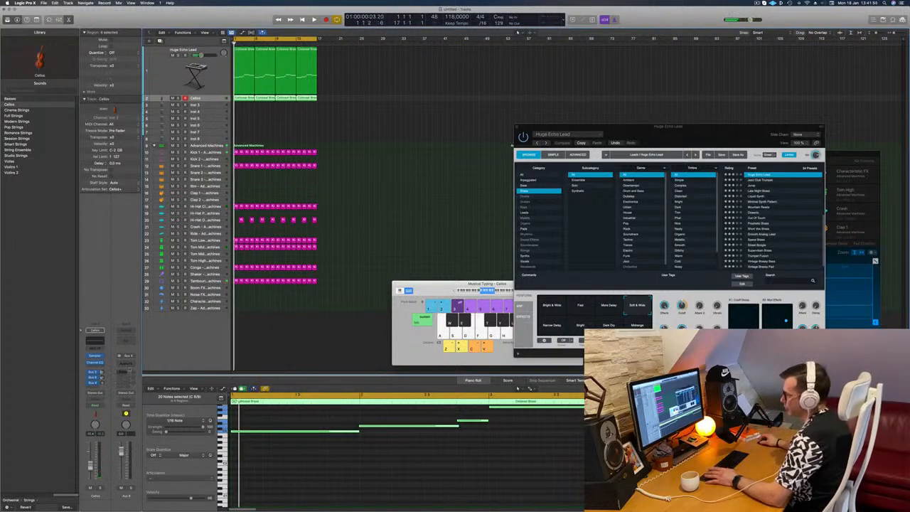
- Insert SilverVerb on the new Bus 4 aux channel and load its grandiose preset
click(124, 363)
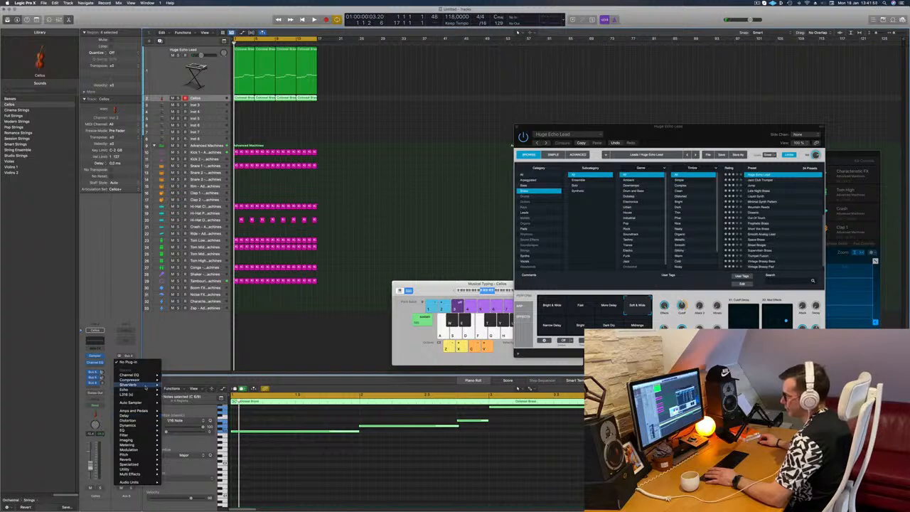
click(173, 385)
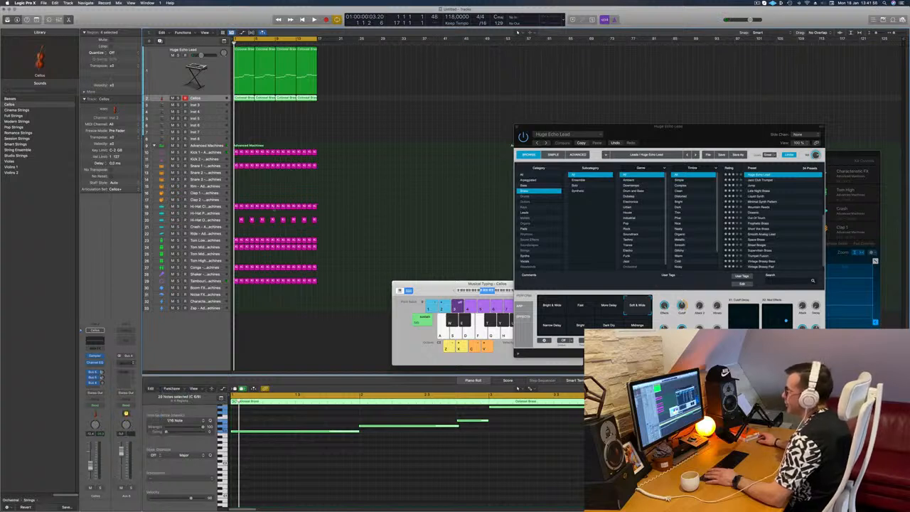
click(341, 83)
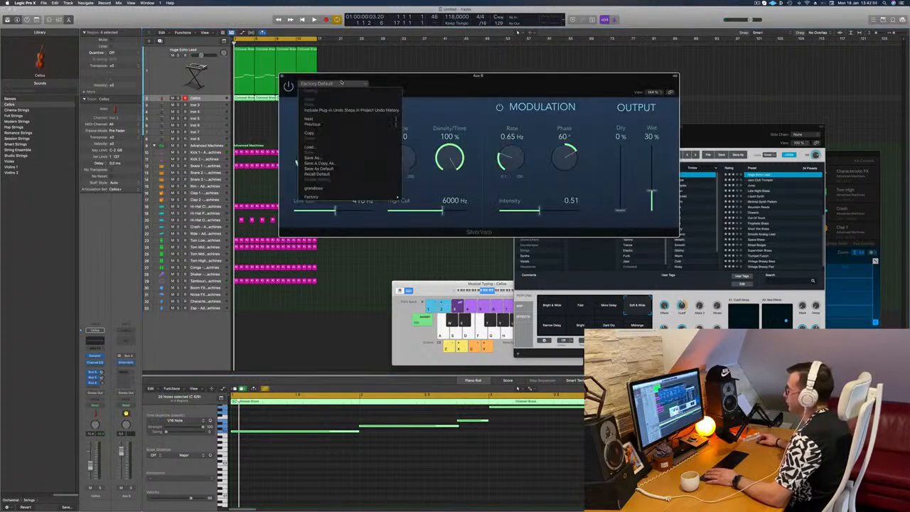
click(341, 189)
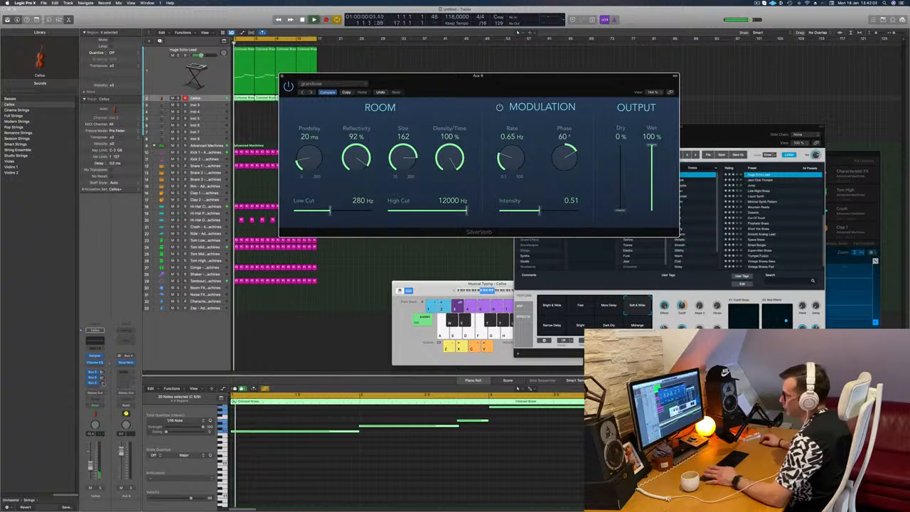
- Raise the Cellos track's Bus 4 send level and audition the reverb
click(106, 372)
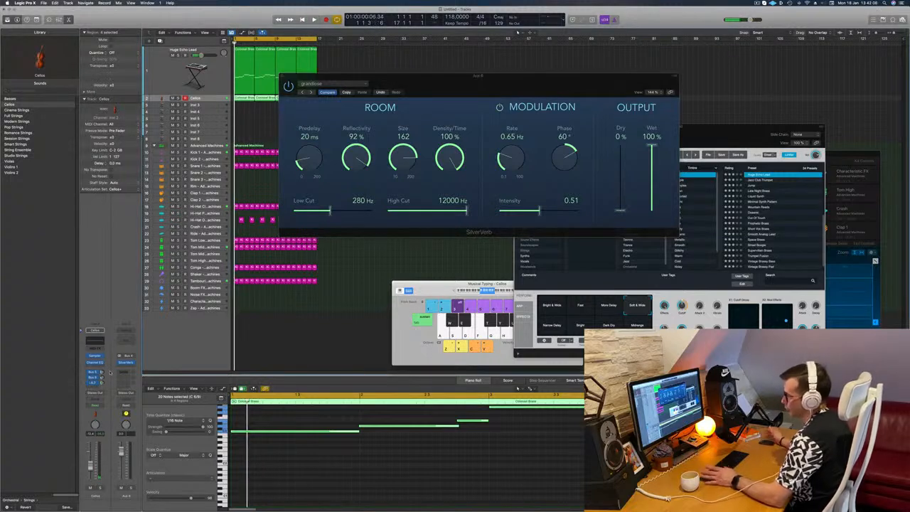
key(space)
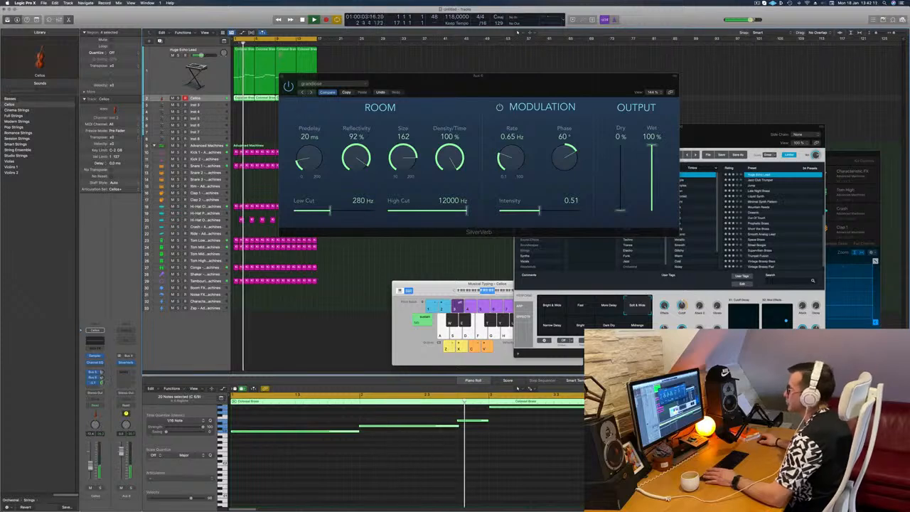
click(292, 76)
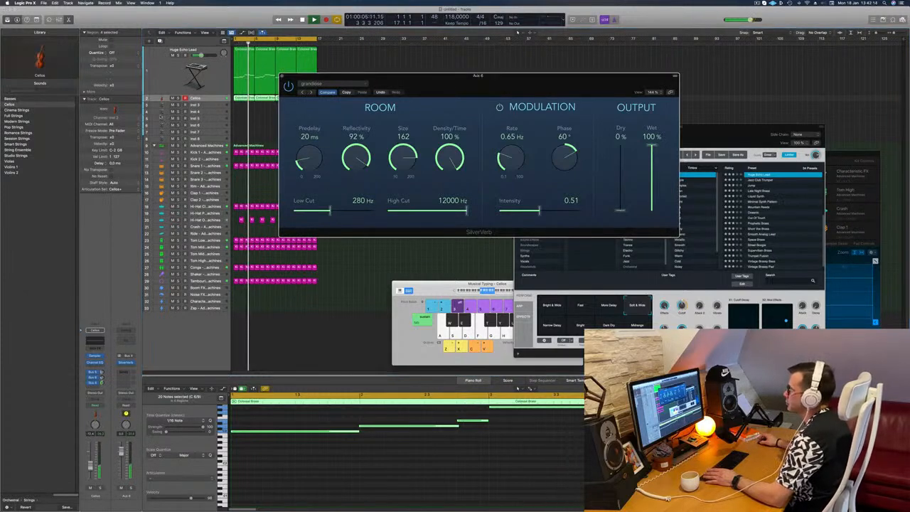
key(space)
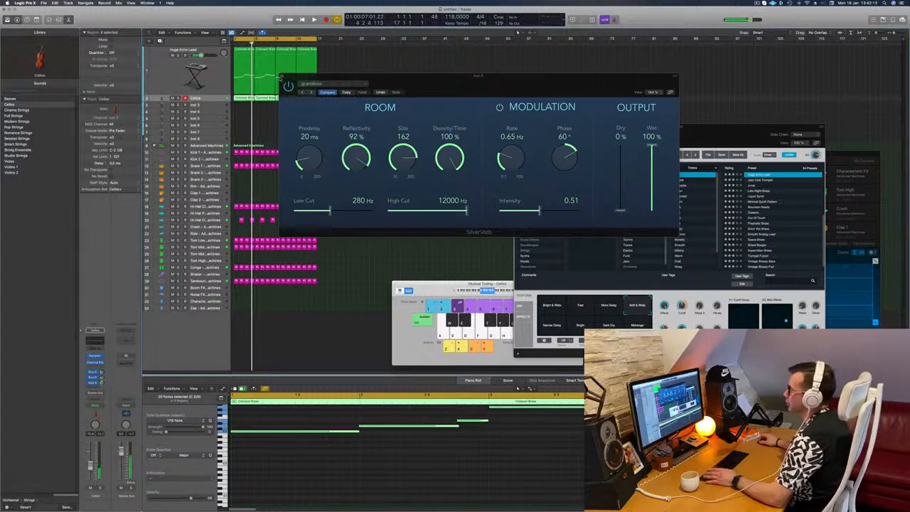
- Hide the SilverVerb window and replay the loop from the start to compare the Huge Echo Lead and Cellos tracks
key(v)
key(Return)
key(space)
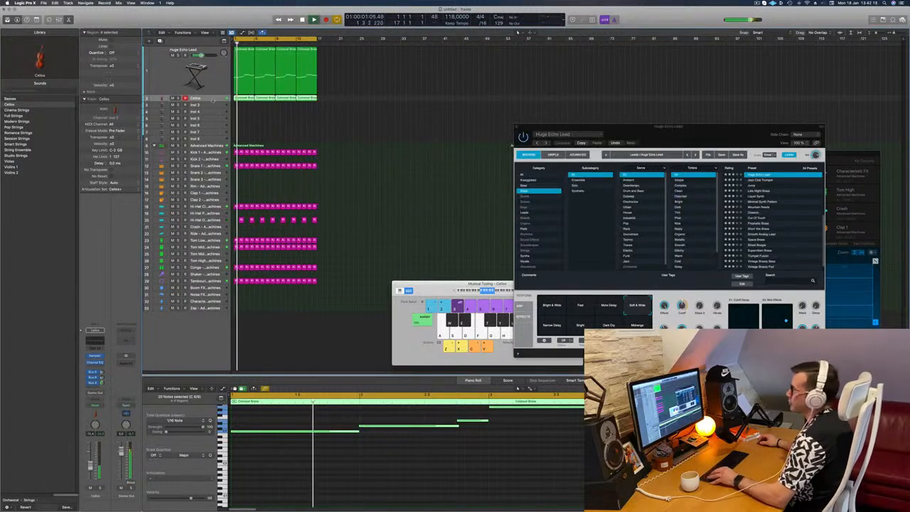
click(168, 76)
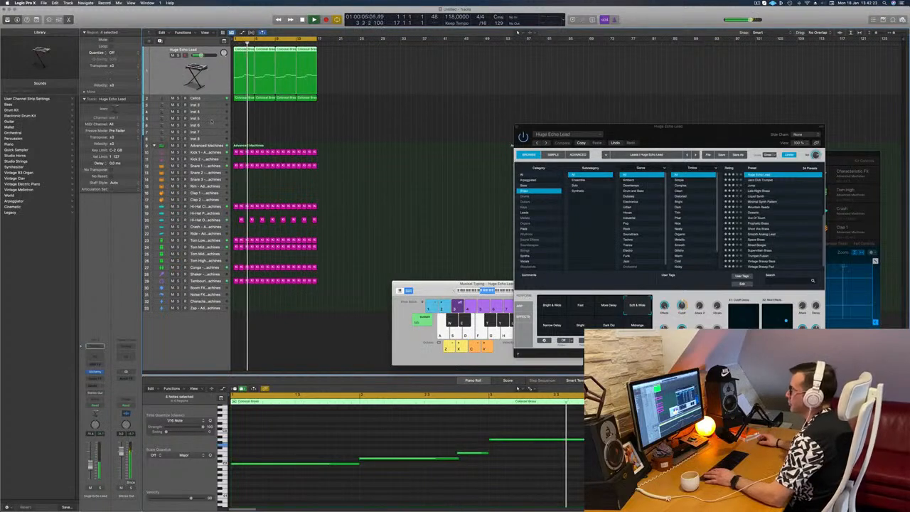
key(Down)
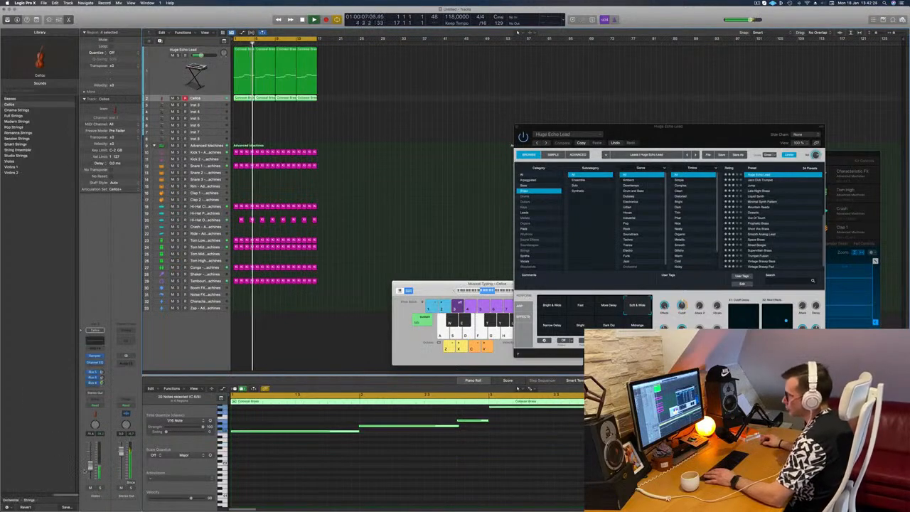
click(368, 187)
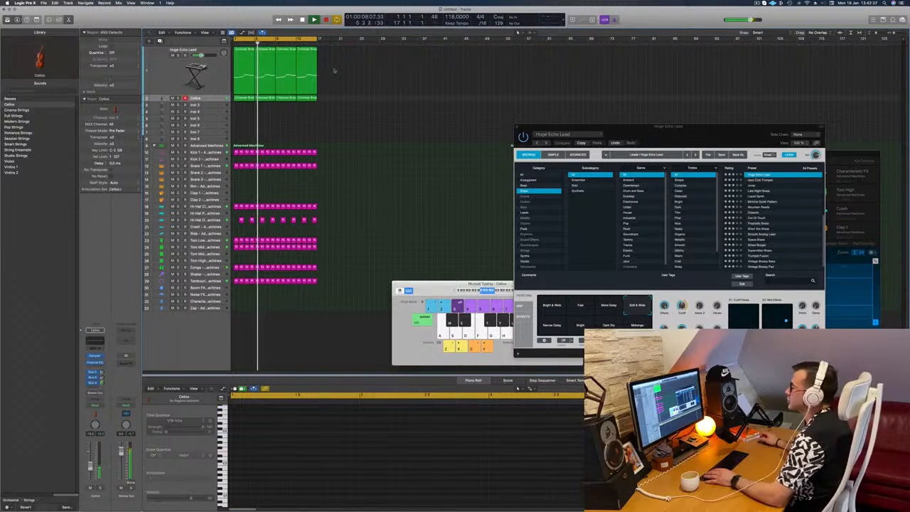
- Duplicate the Huge Echo Lead track with its settings and copy the first melody region onto the new track
click(219, 73)
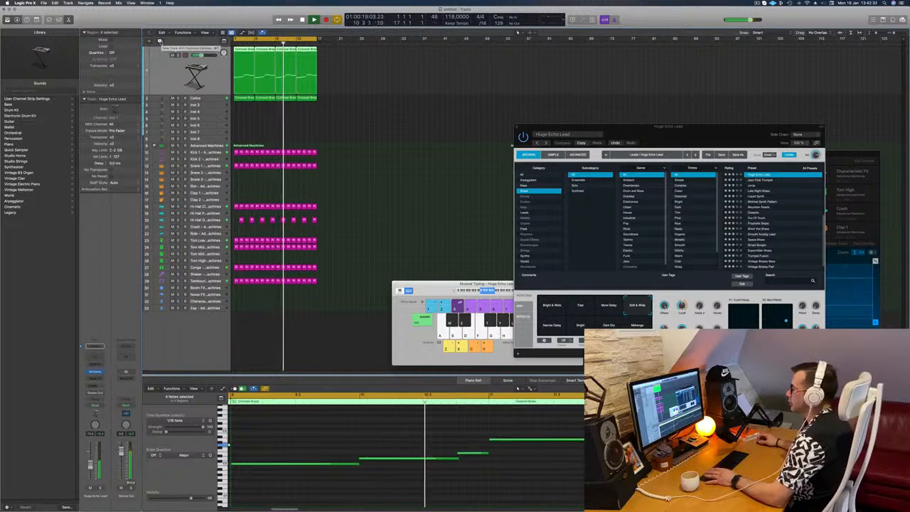
click(160, 40)
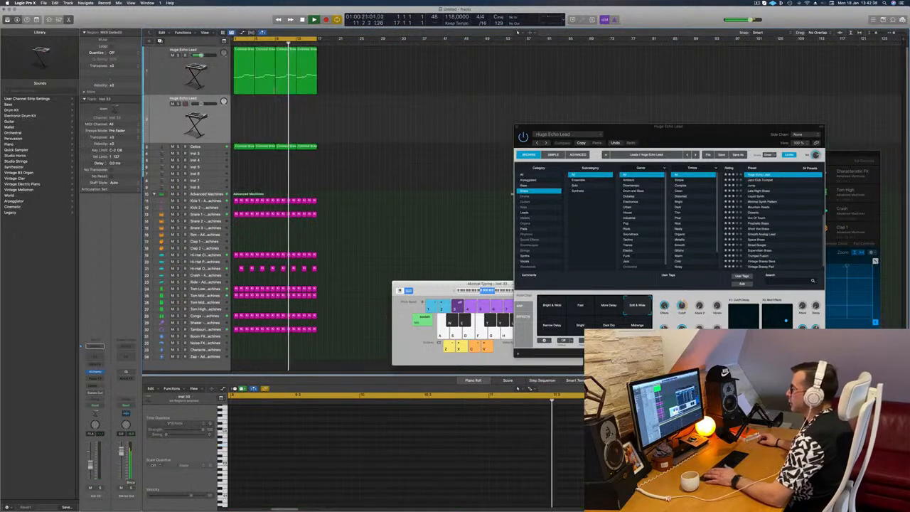
key(Return)
drag(242, 74, 239, 118)
key(space)
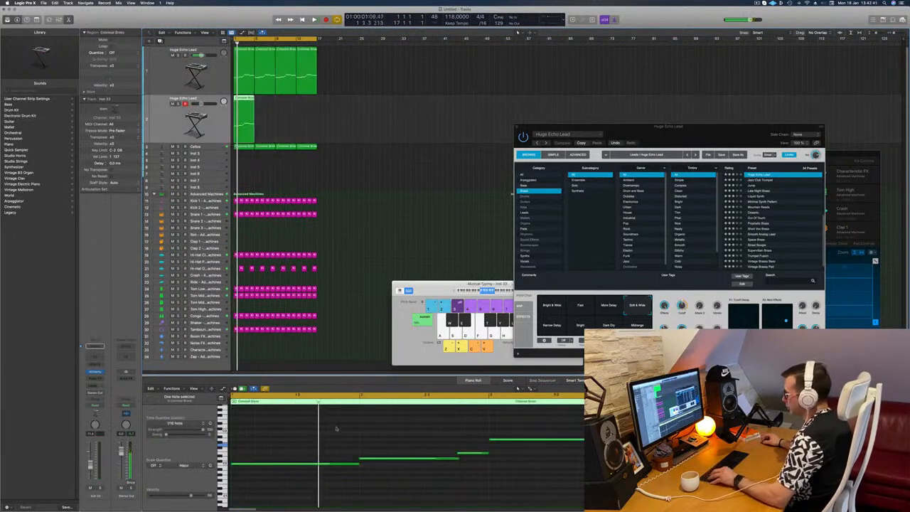
- Shorten the notes in bars 1 and 2 into brief stabs, move them to beat 2, and add a copy shortly after each
scroll(319, 446, down, 2)
drag(319, 446, 258, 470)
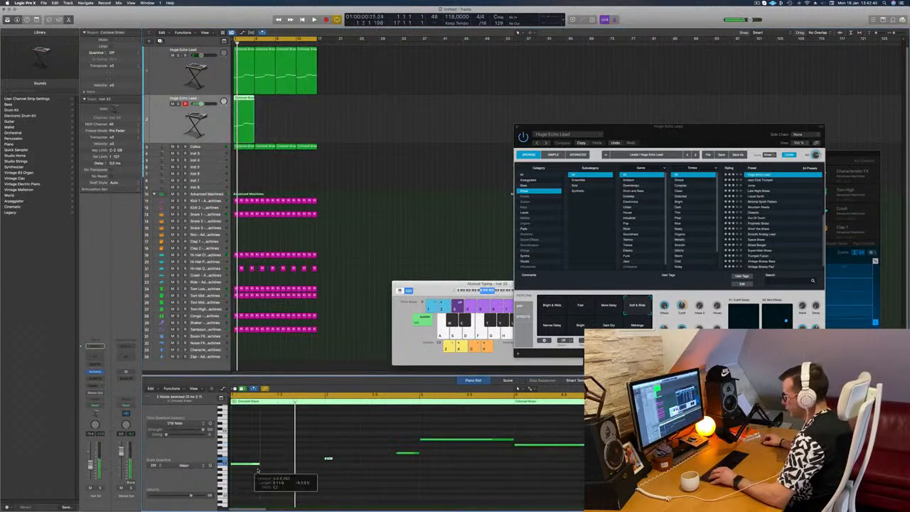
click(259, 448)
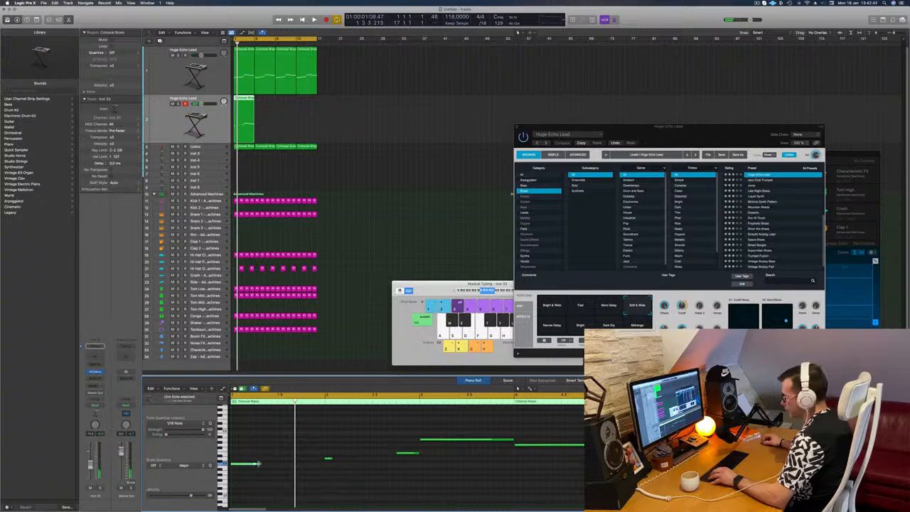
drag(259, 464, 237, 466)
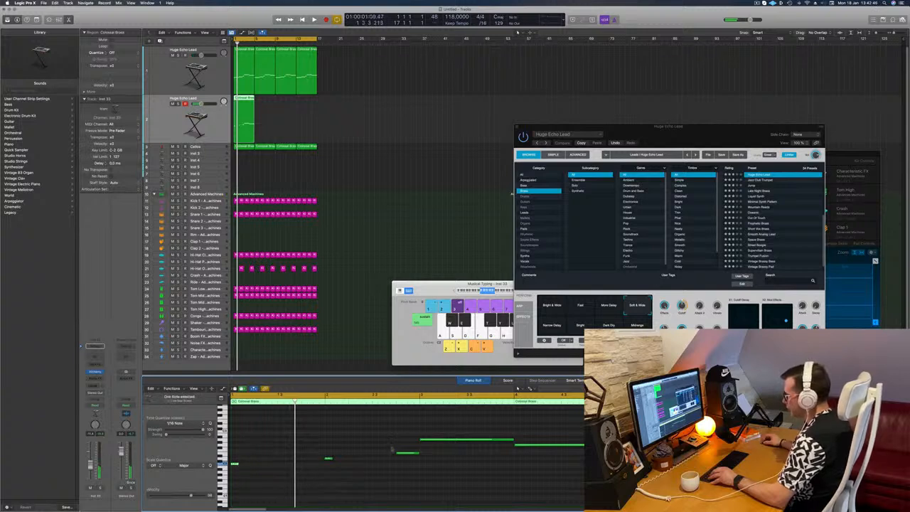
drag(344, 450, 233, 481)
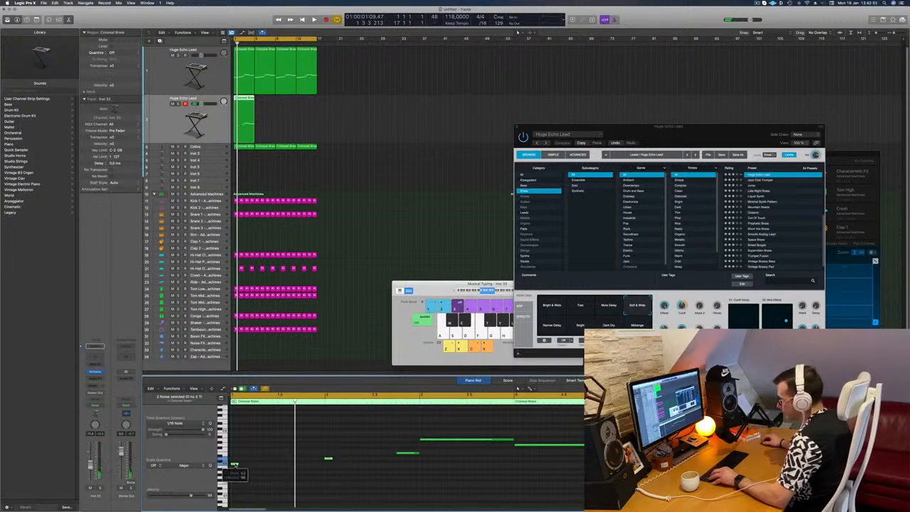
drag(234, 466, 278, 469)
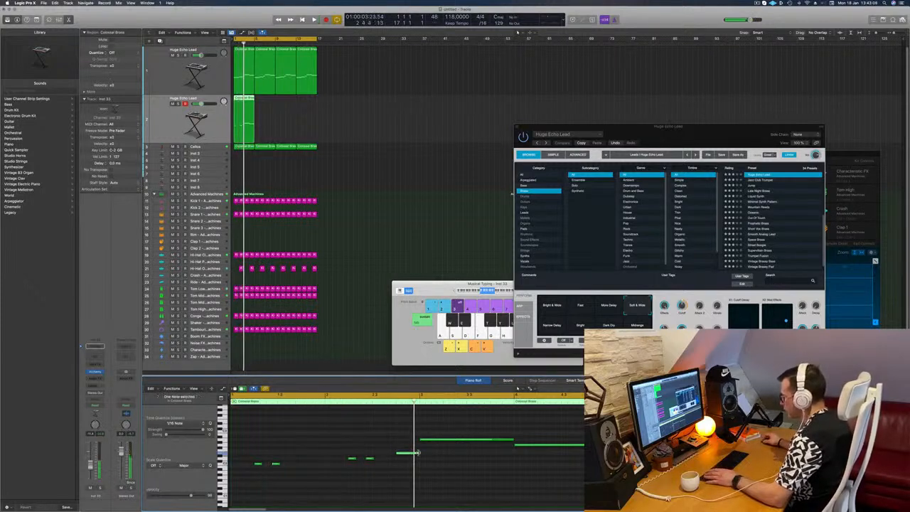
- Shorten the remaining notes and give the bar 3 and bar 4 notes the same two-stab rhythm from beat 2
drag(419, 452, 403, 454)
drag(472, 418, 598, 477)
drag(547, 450, 524, 453)
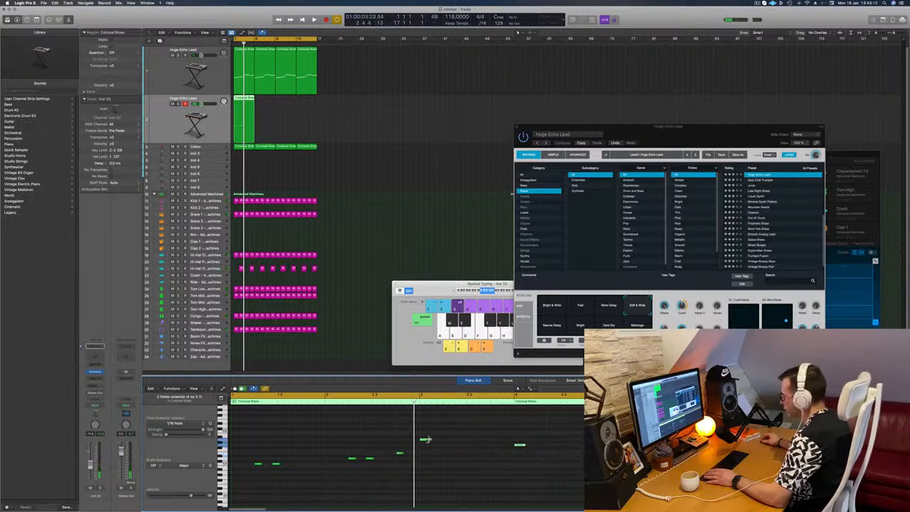
drag(426, 440, 464, 442)
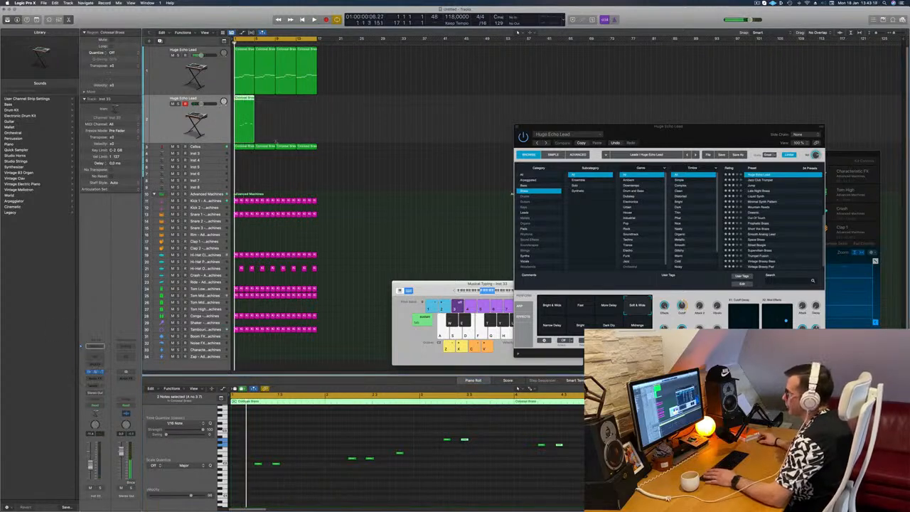
- Open the duplicated lead track's Alchemy instrument, play the loop, and filter the presets to the Bass category
drag(476, 77, 656, 97)
key(space)
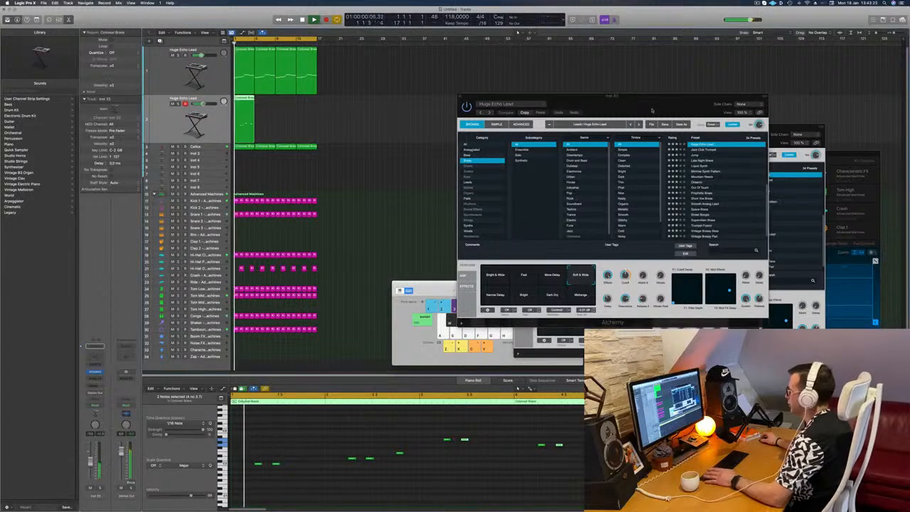
drag(659, 102, 551, 148)
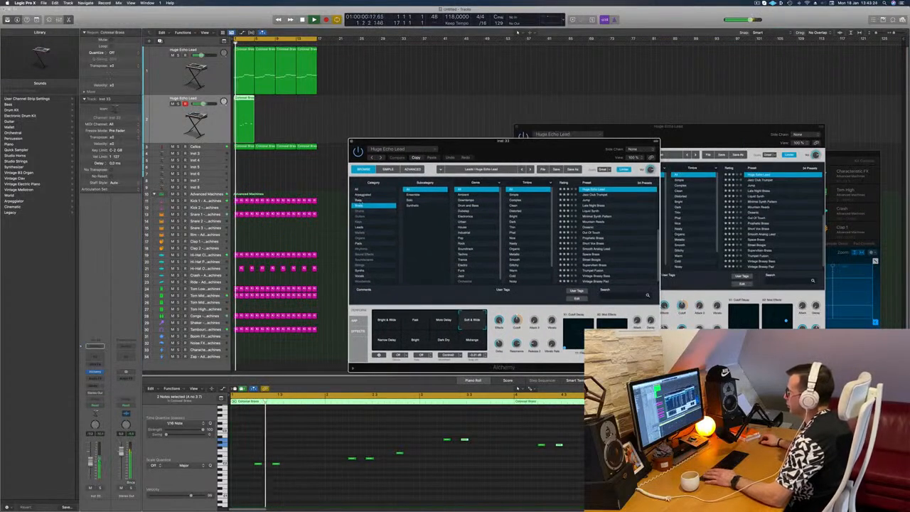
click(360, 201)
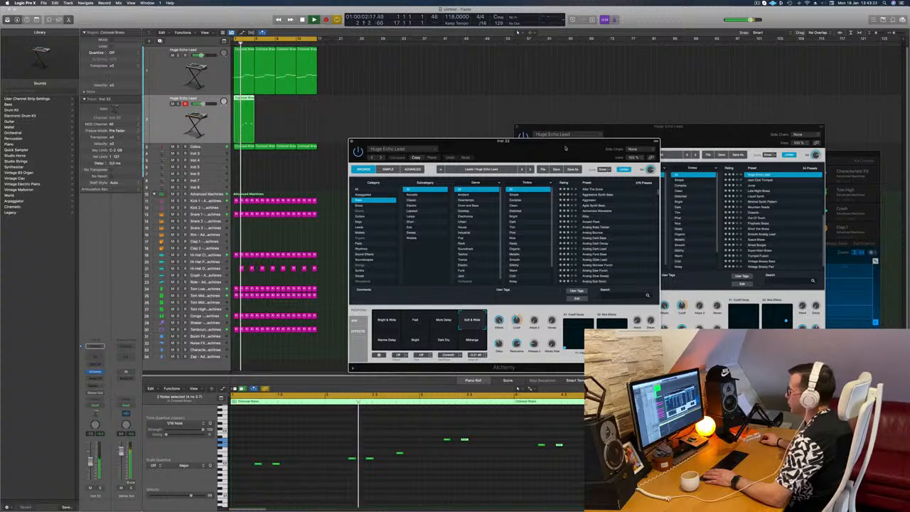
drag(532, 146, 548, 131)
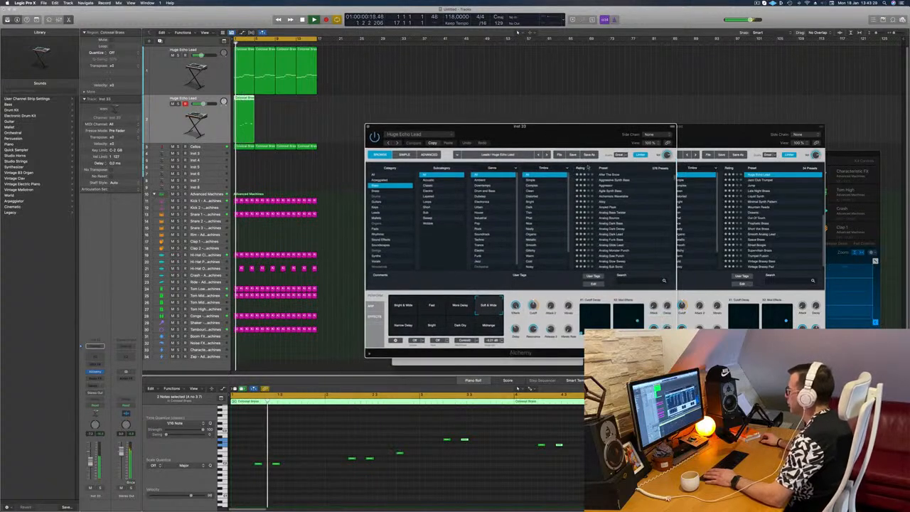
- Audition the Analog Bass Twister, Analog Funk Bass, Analog Monster Punch and Analog Saw Punch presets against the loop
scroll(625, 189, down, 2)
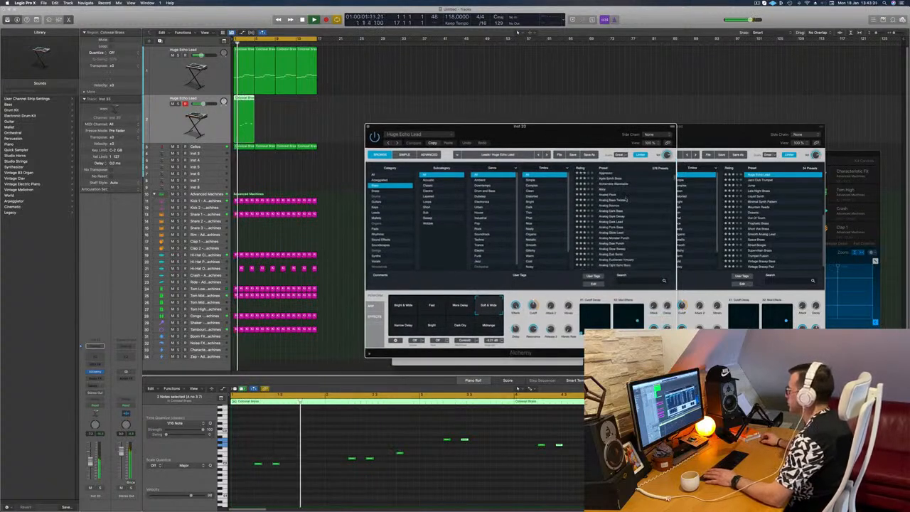
click(624, 201)
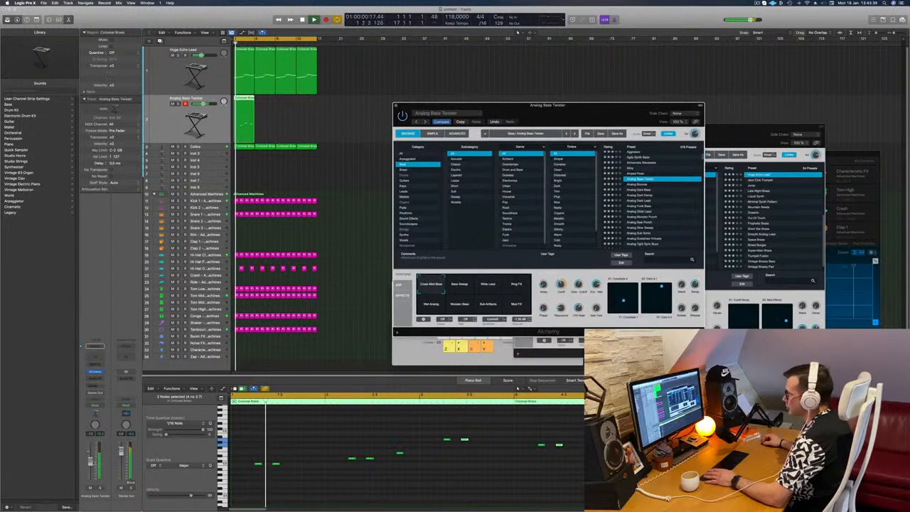
click(640, 207)
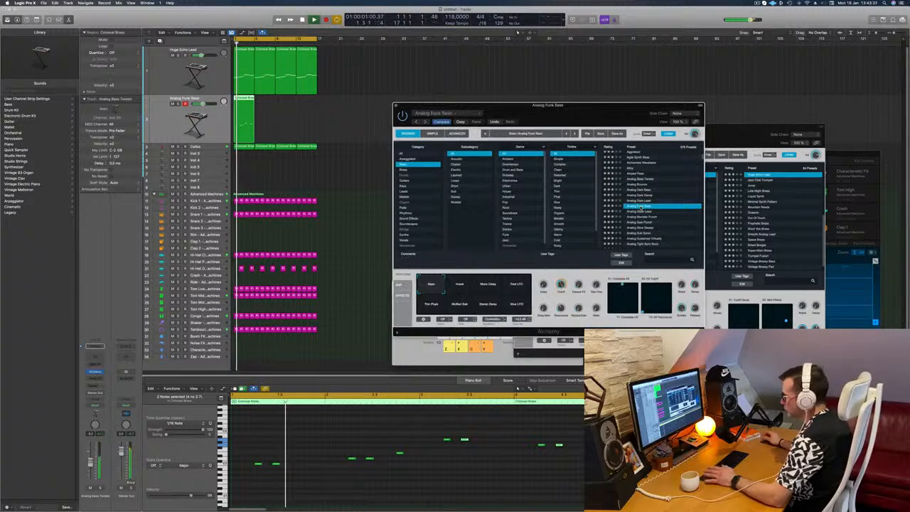
scroll(655, 200, down, 5)
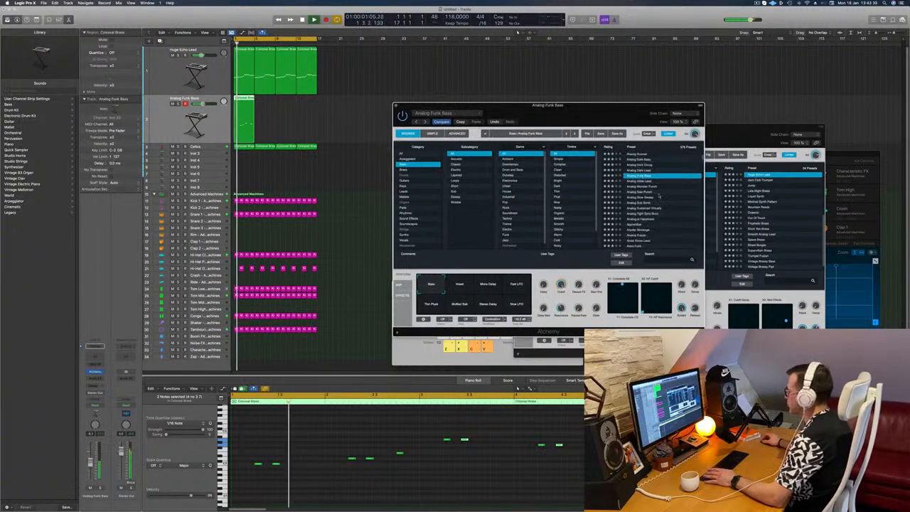
click(640, 187)
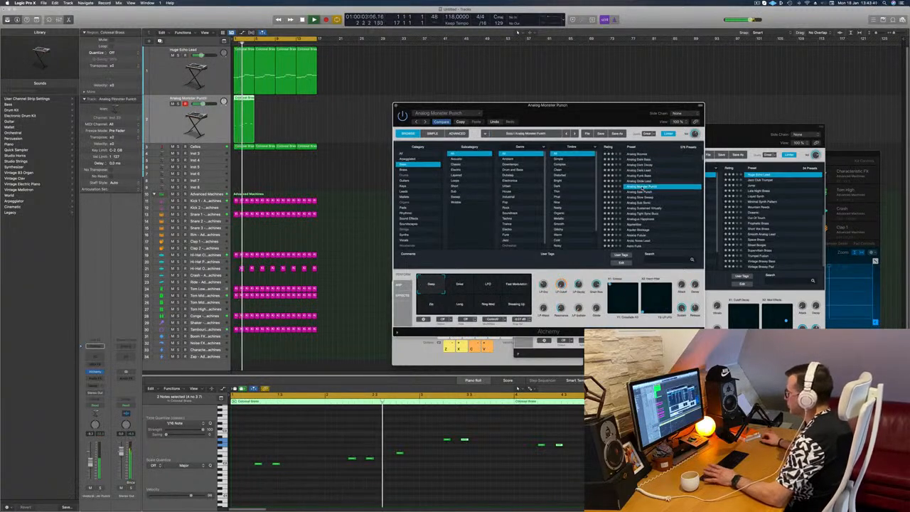
scroll(648, 187, down, 2)
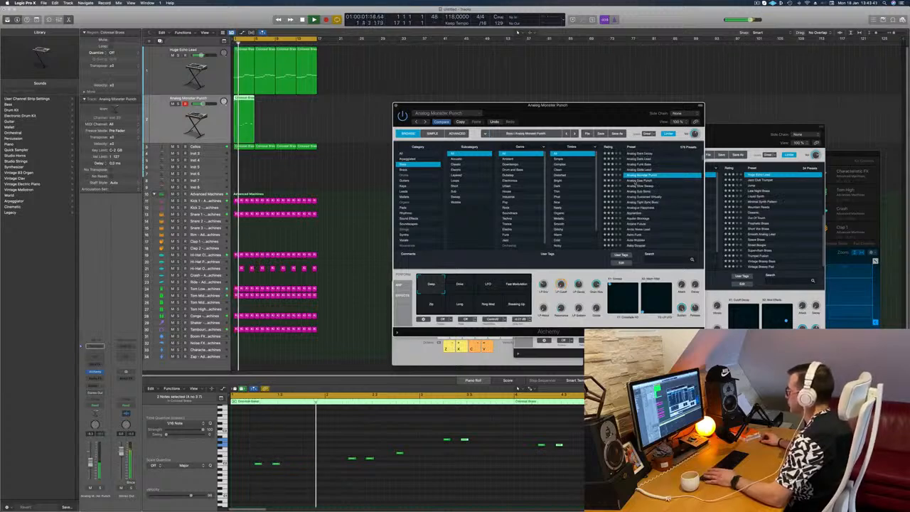
click(635, 181)
- Filter the bass presets by the Warm timbre and load Back Flash Bass
scroll(640, 191, down, 2)
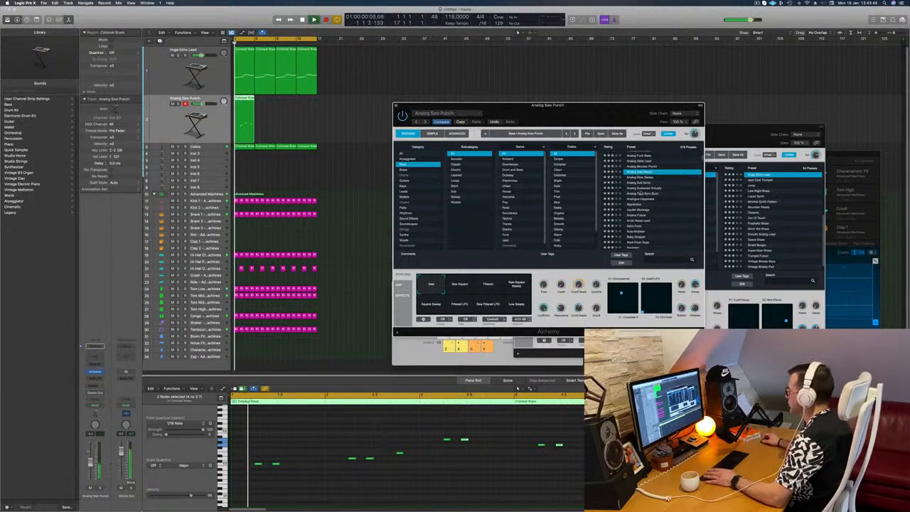
scroll(642, 193, down, 3)
scroll(575, 189, down, 2)
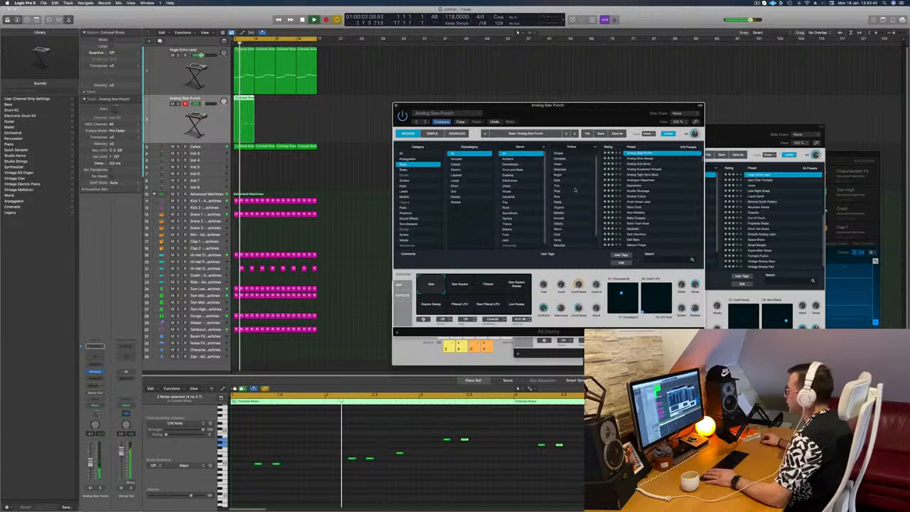
scroll(577, 190, down, 2)
click(569, 217)
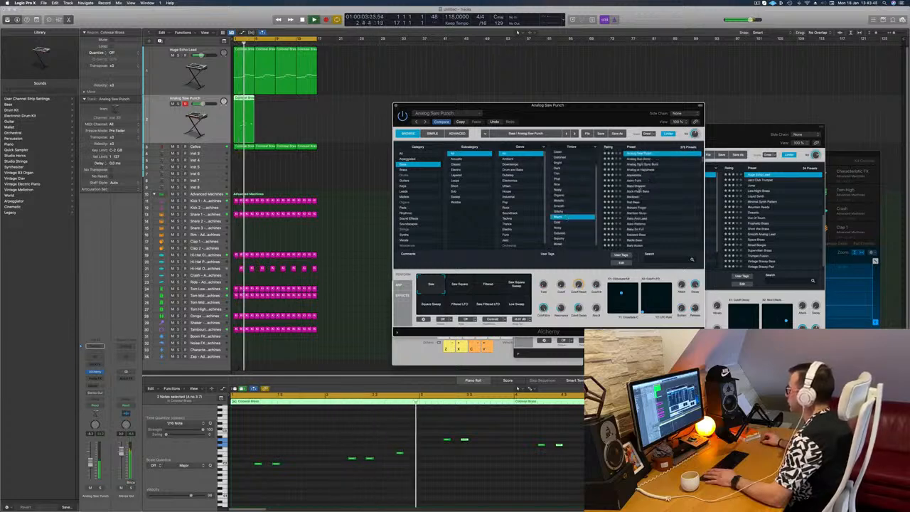
click(645, 192)
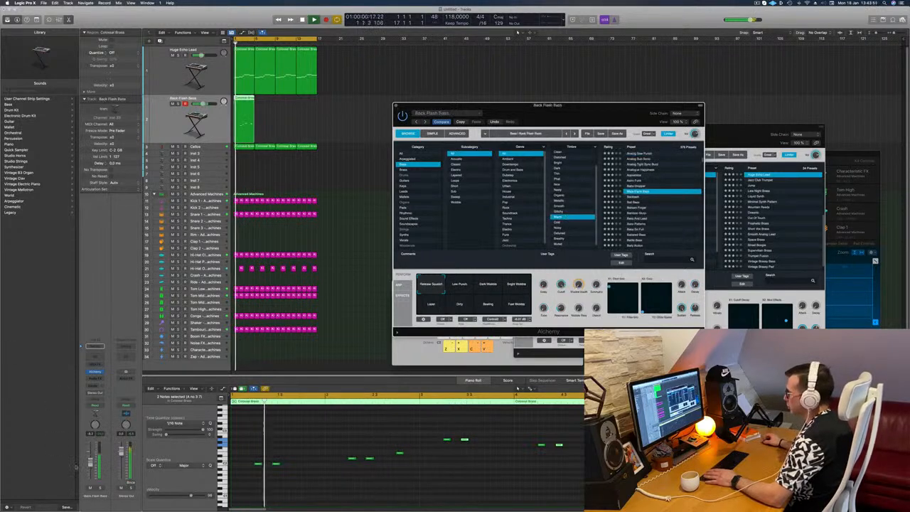
- Remove the single stab just before bar 3 and transpose all remaining notes down one octave
click(292, 472)
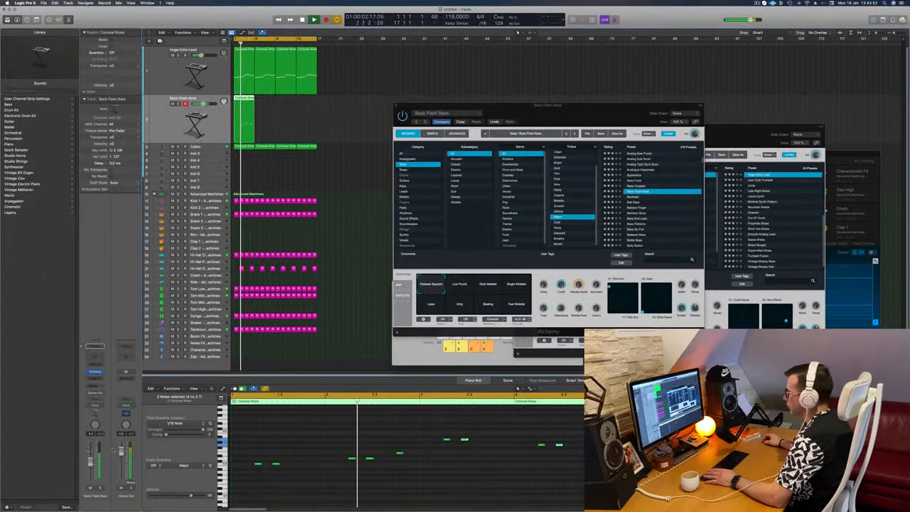
click(400, 454)
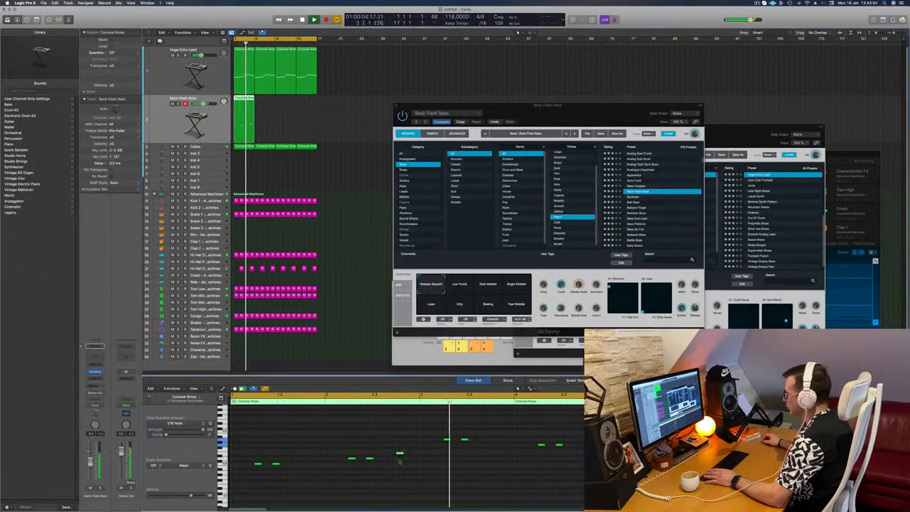
key(alt+Right)
key(alt+Right)
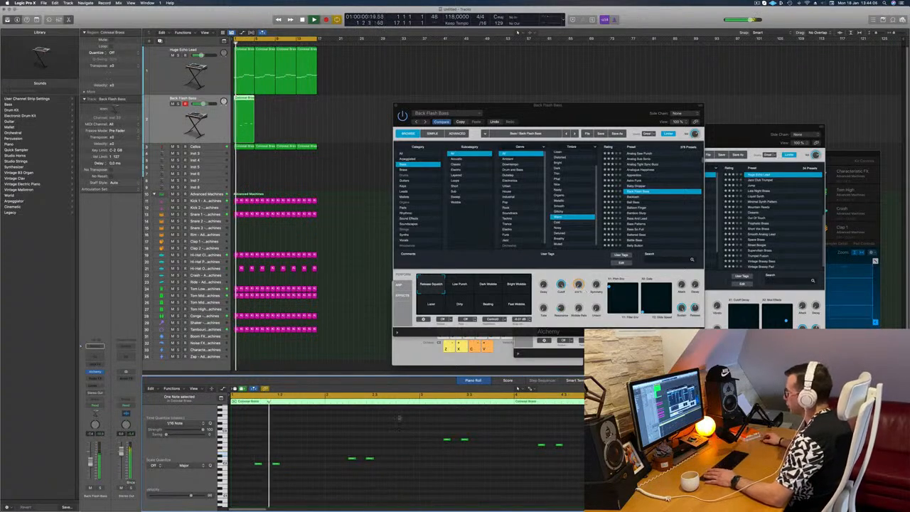
key(super+a)
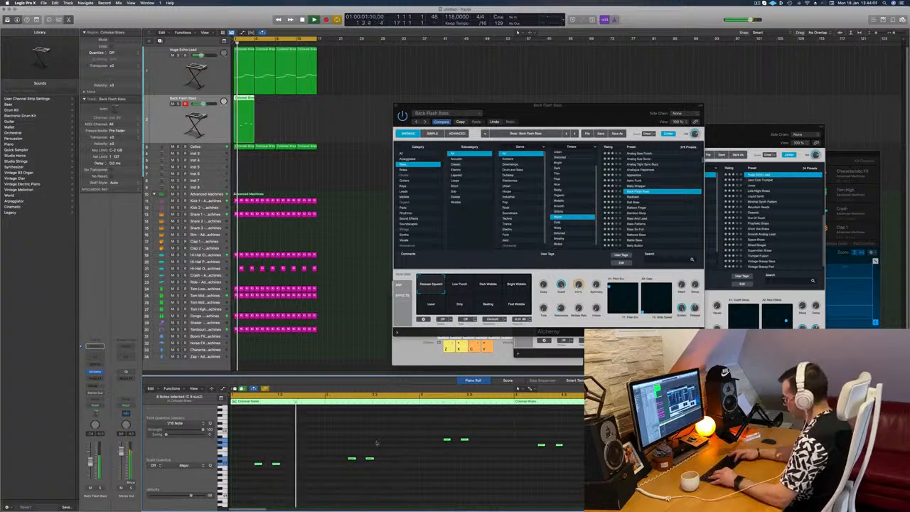
key(alt+shift+Down)
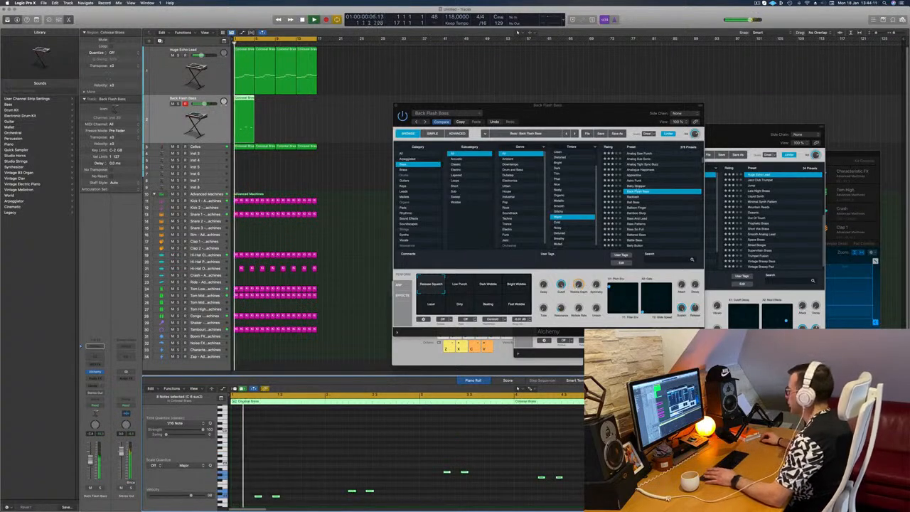
- Audition the Backlash, Ball Bass and Bass And Lead presets and lower the bass track's volume
click(631, 198)
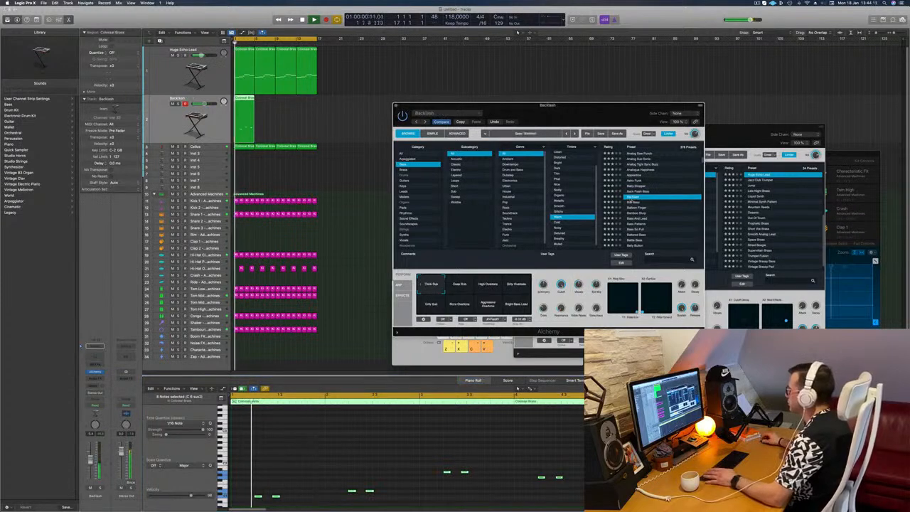
click(633, 204)
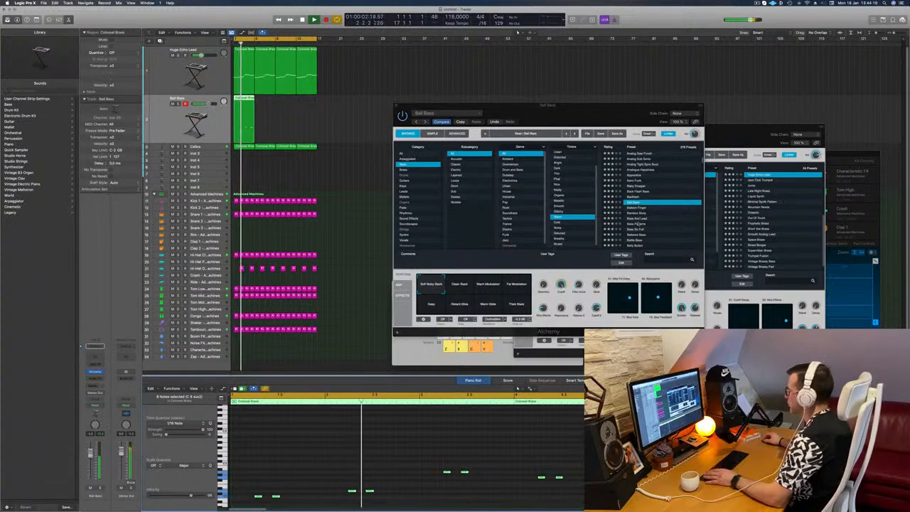
click(637, 219)
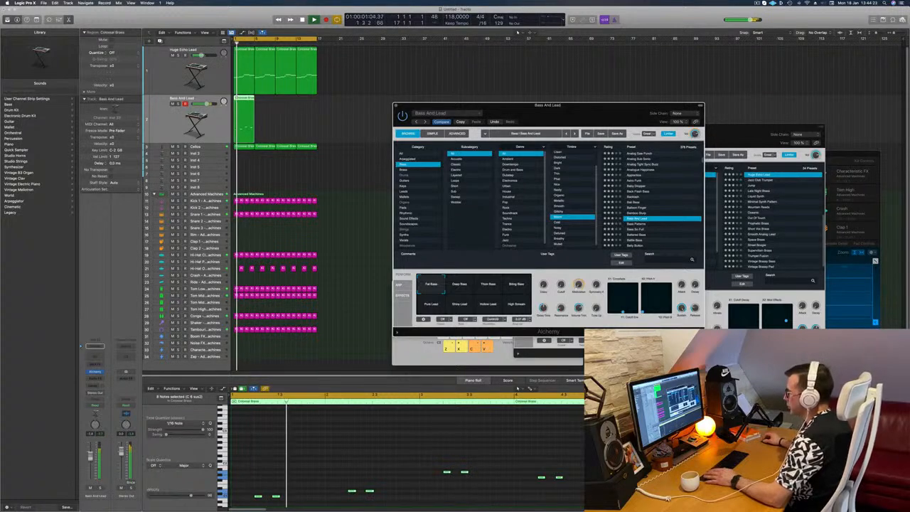
drag(91, 454, 90, 463)
key(Return)
- Audition the Big Boss, Bold Bass and Brassy Octave Bass presets against the loop
scroll(686, 192, down, 5)
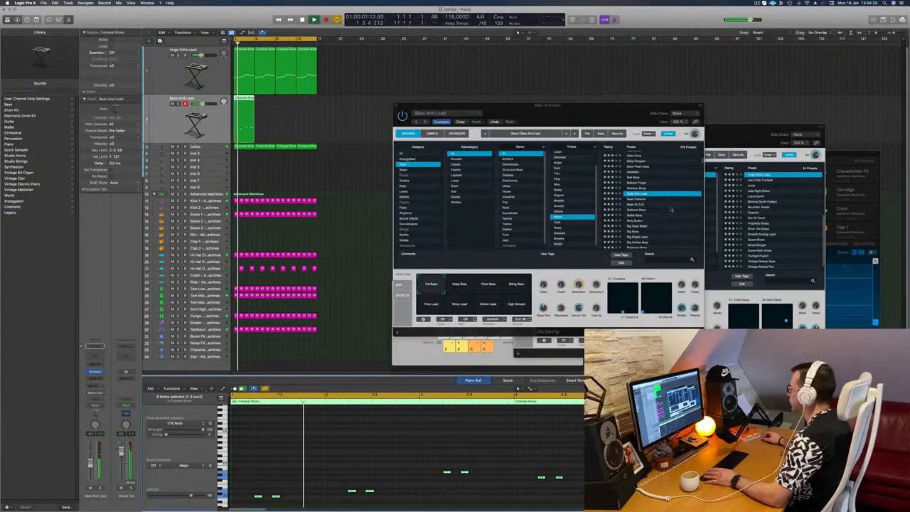
scroll(661, 201, down, 2)
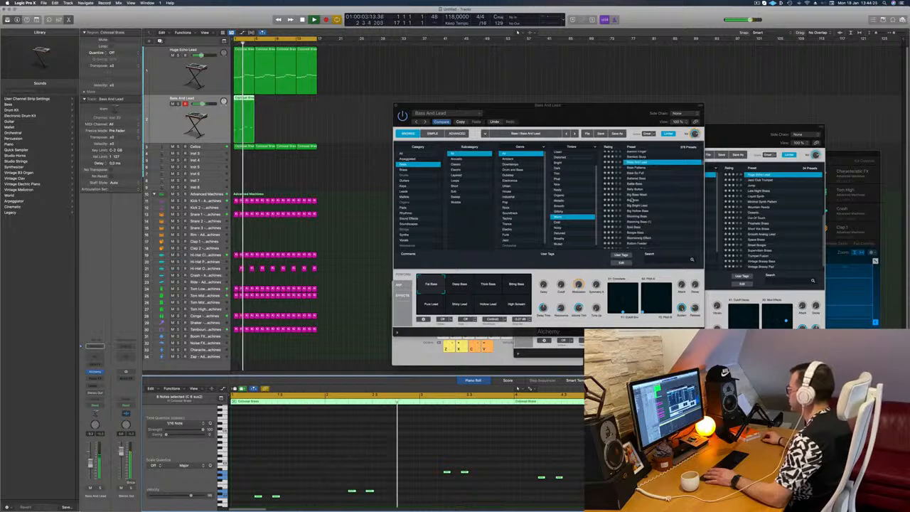
click(630, 200)
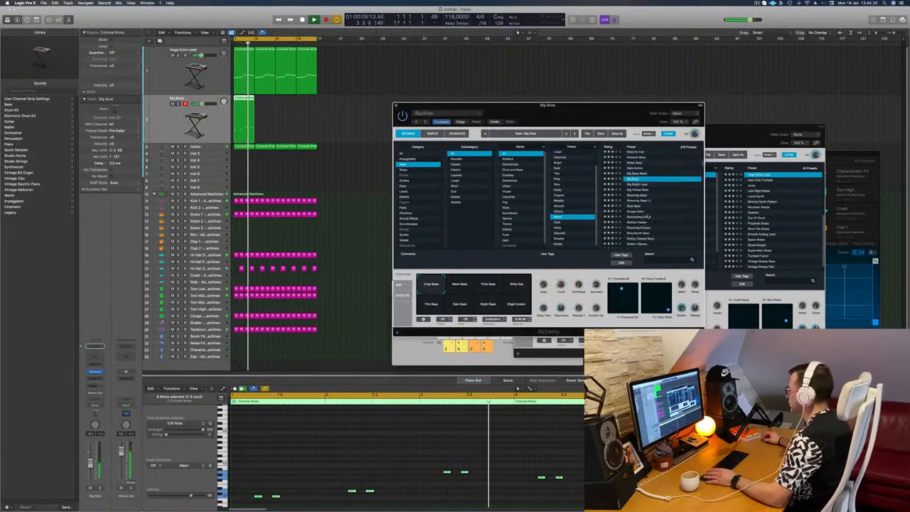
scroll(631, 198, down, 4)
click(633, 193)
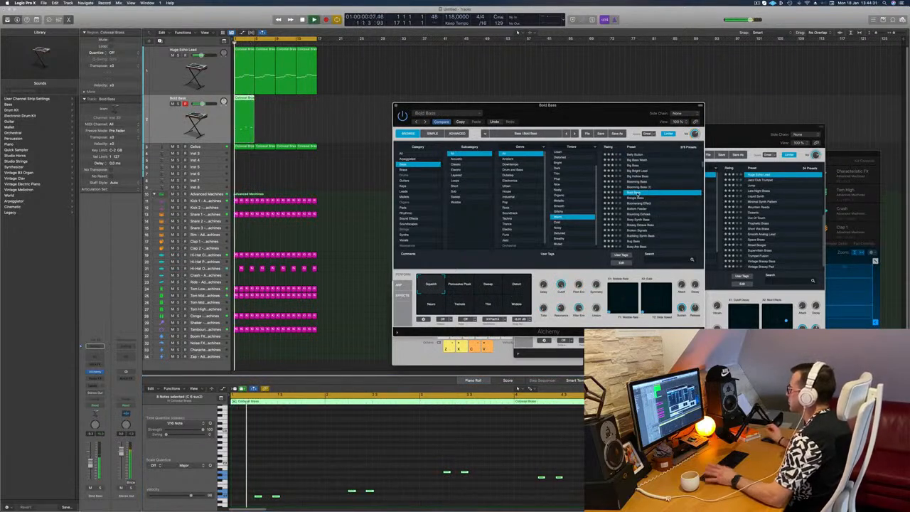
scroll(643, 195, down, 1)
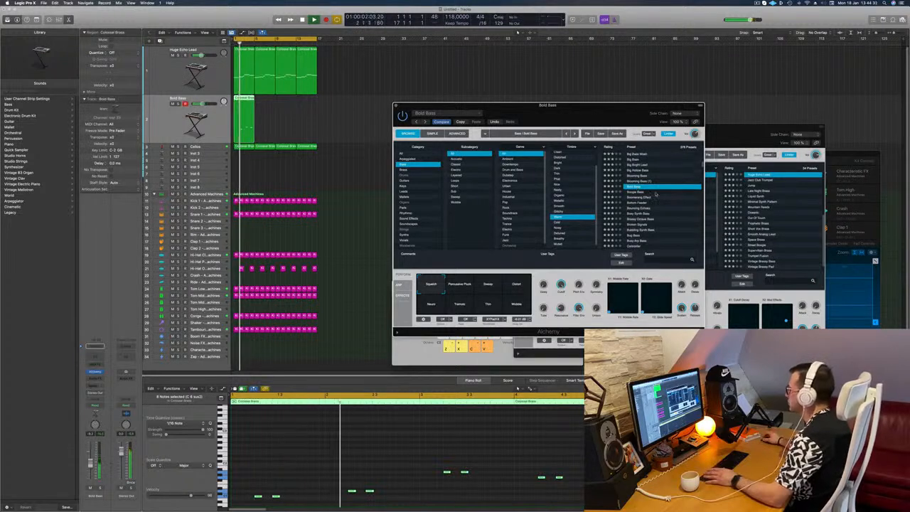
scroll(655, 203, down, 2)
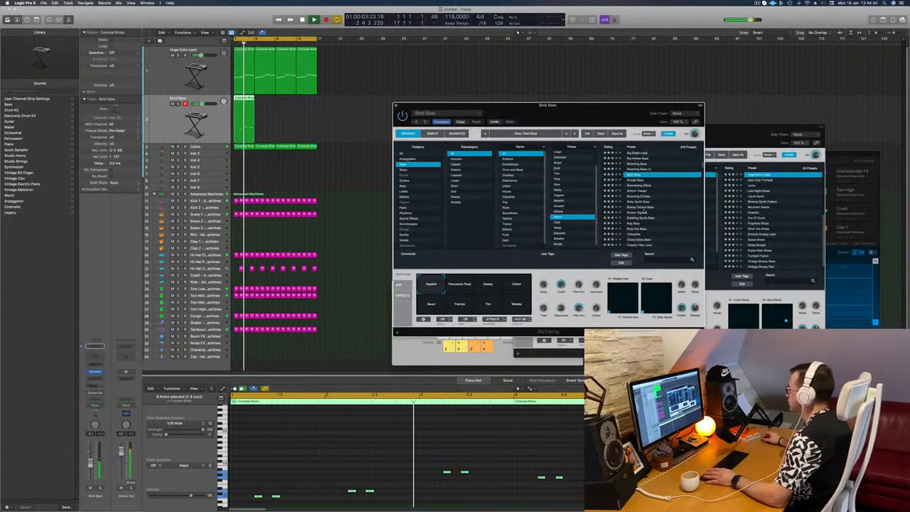
click(648, 207)
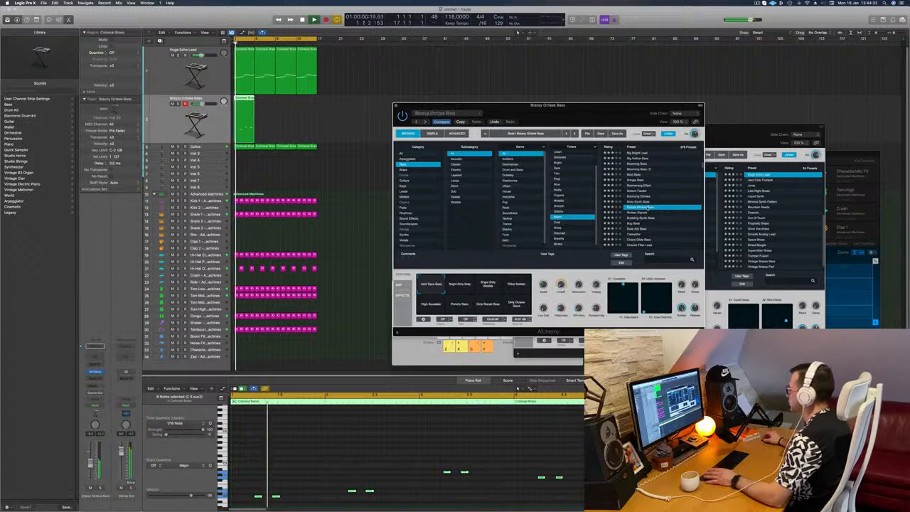
- Audition the Bug Bass and Classic Acid Patterns presets against the loop
scroll(647, 207, down, 3)
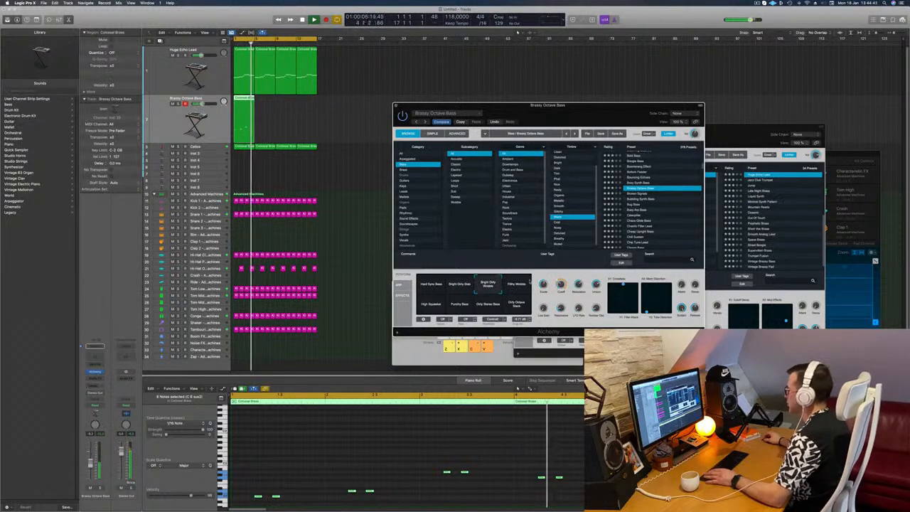
click(635, 205)
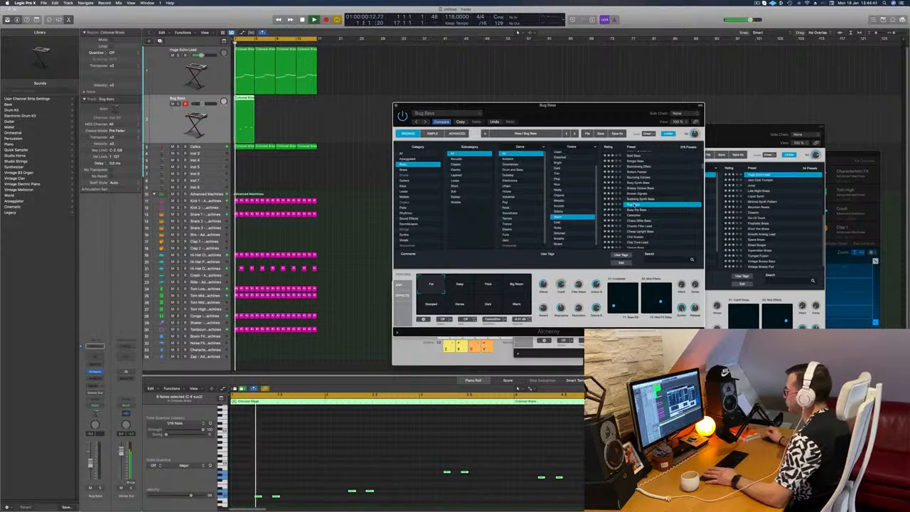
scroll(655, 215, down, 3)
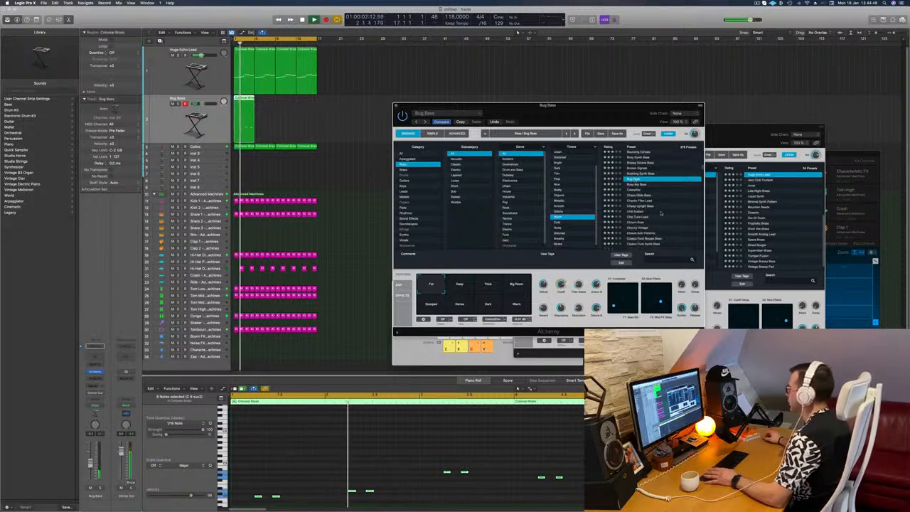
click(655, 215)
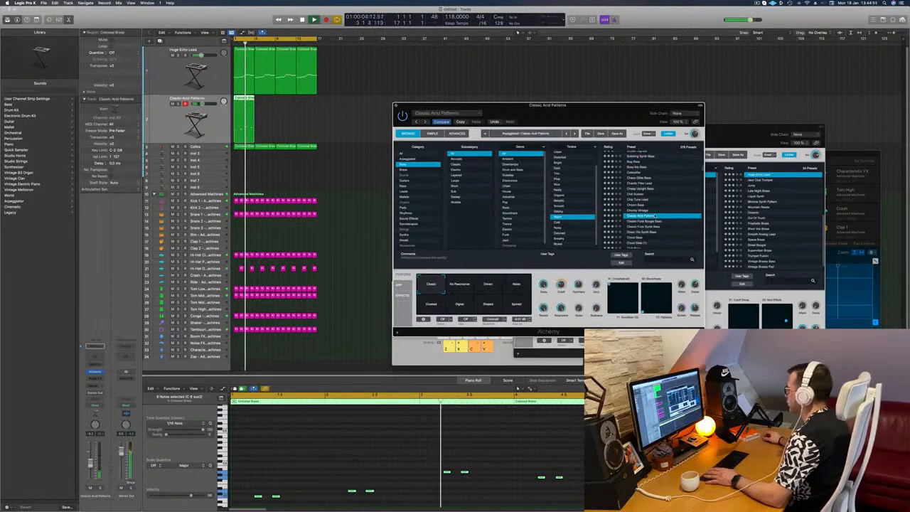
- Load the Classic Funk Synth Bass preset and copy the bass region until it fills all 16 bars
scroll(688, 210, down, 2)
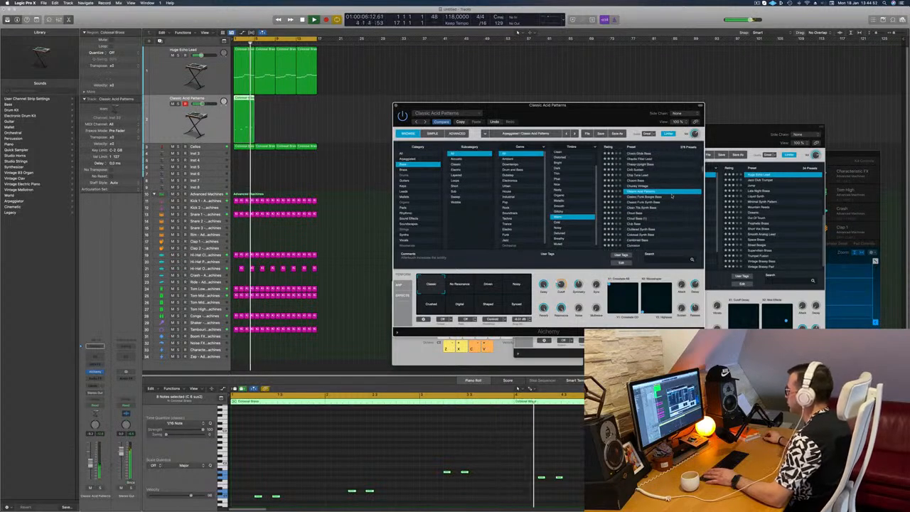
click(653, 203)
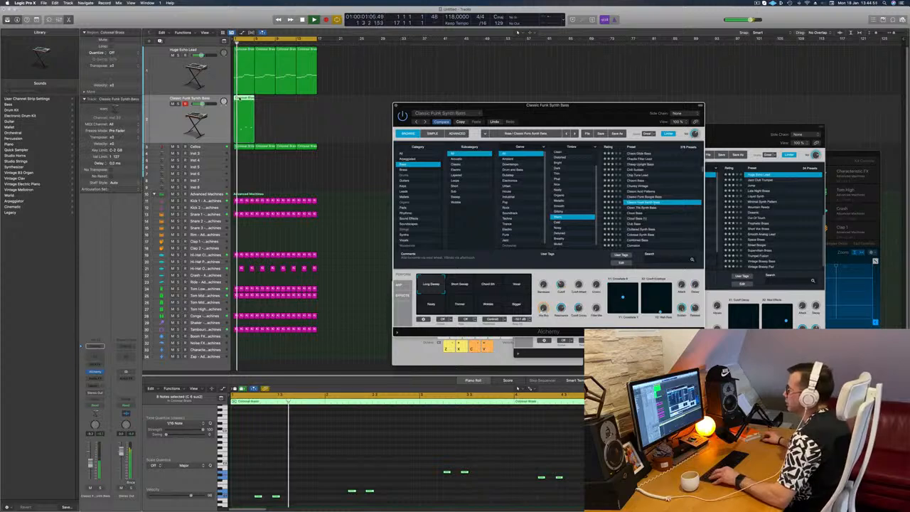
drag(240, 99, 293, 106)
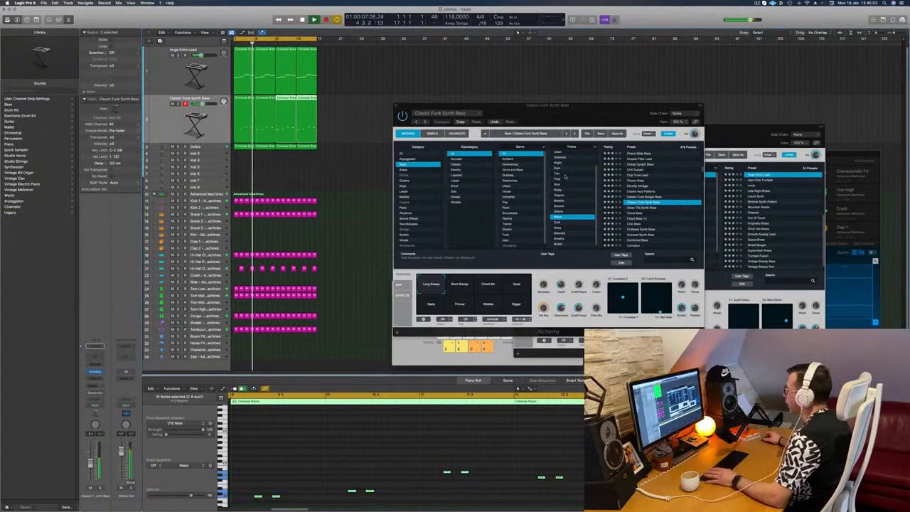
- Filter the bass presets by the Simple timbre and audition 808 Bass and 808 Mutation Bass
scroll(566, 178, up, 2)
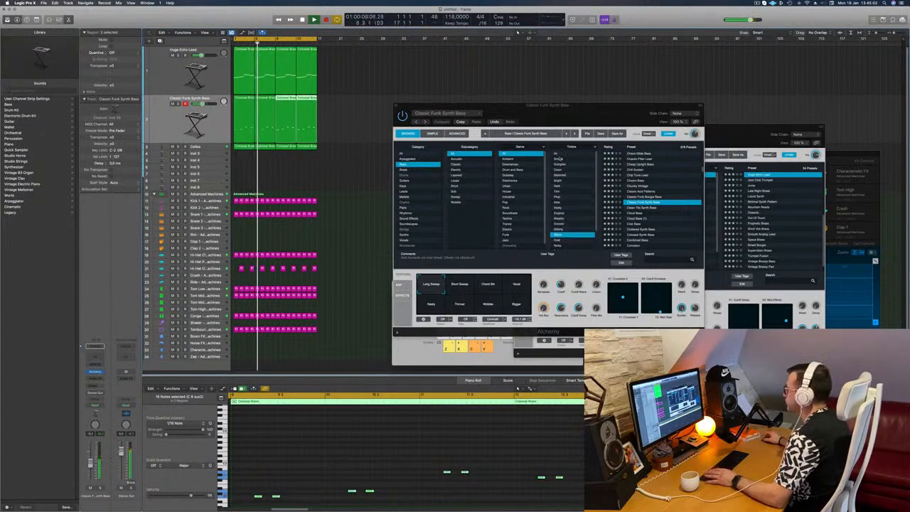
click(560, 159)
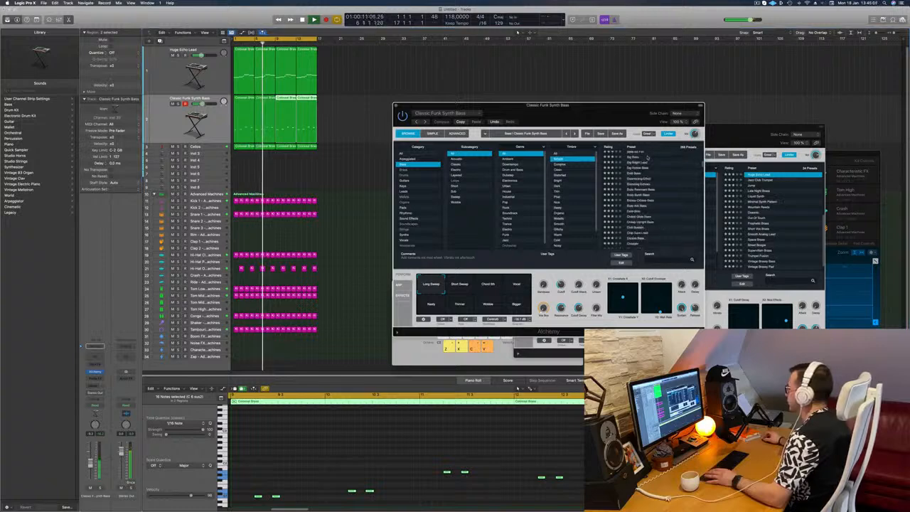
click(645, 164)
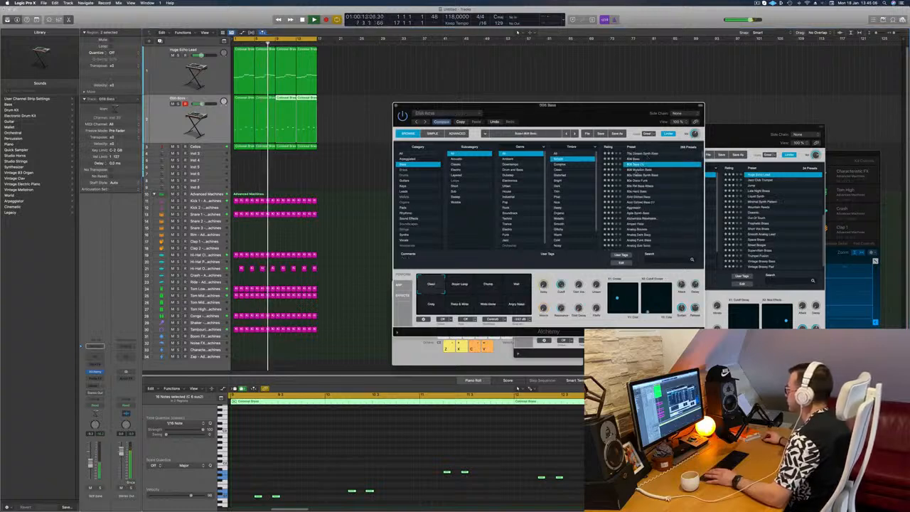
click(637, 171)
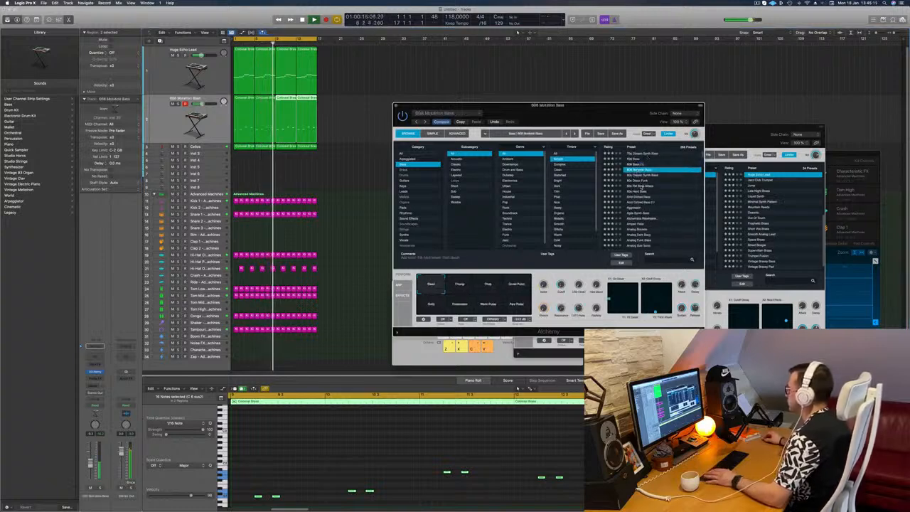
- Load the 80s FM Bass Attack preset and try the bass notes one octave higher
click(640, 185)
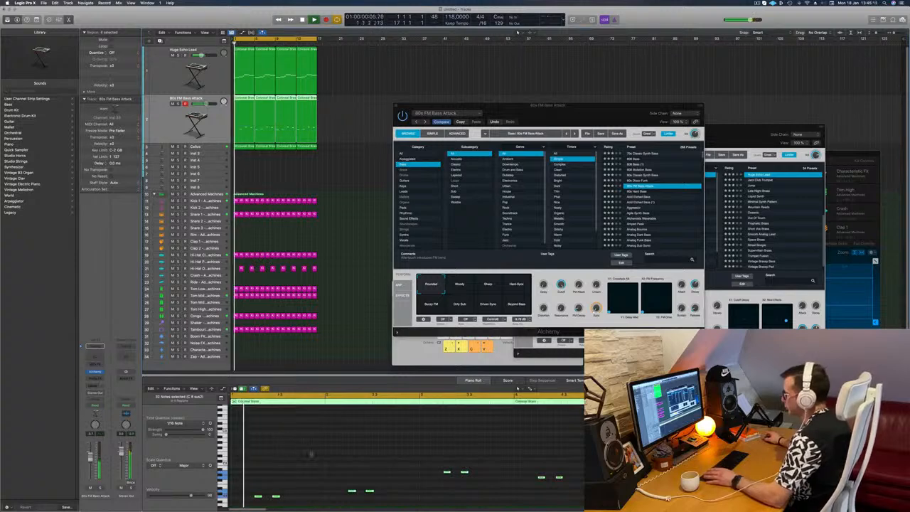
scroll(311, 454, down, 2)
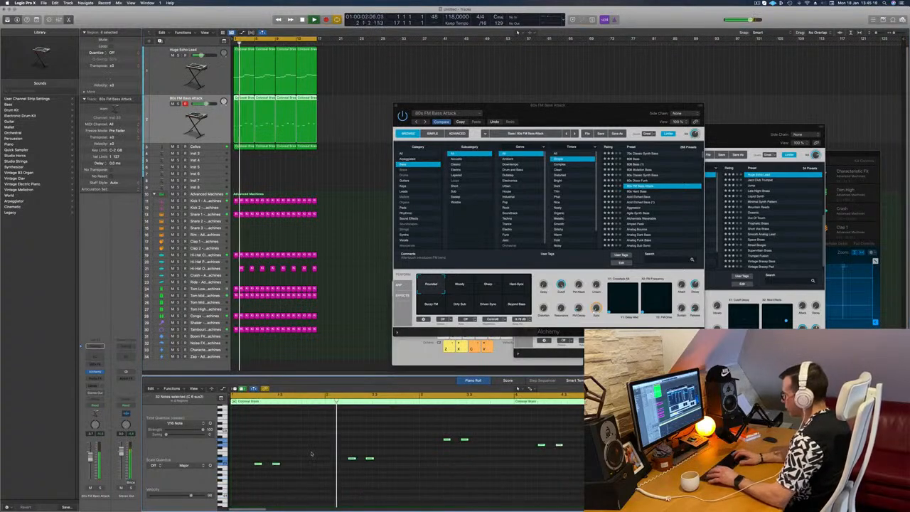
scroll(311, 453, up, 2)
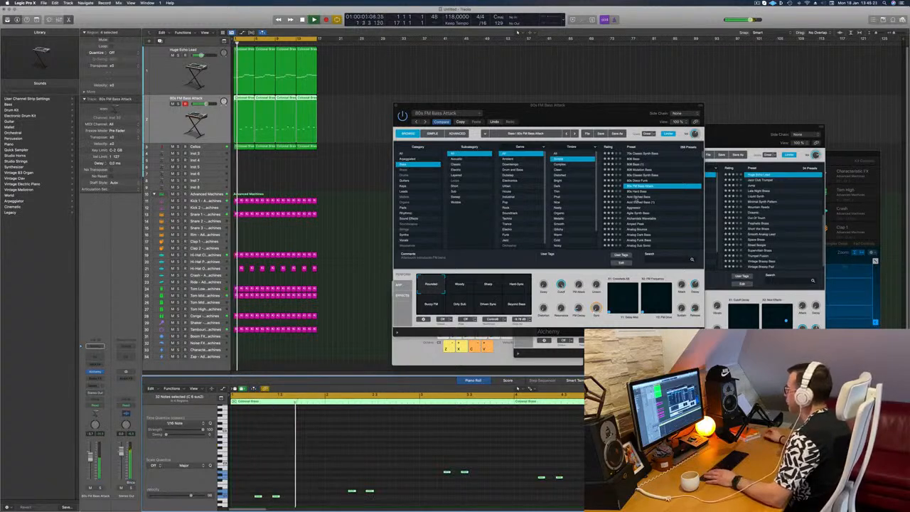
- Audition Acid Etched Bass and Aggression, and load Analog Bounce as the bass sound, replaying the loop to check it
click(646, 197)
click(660, 208)
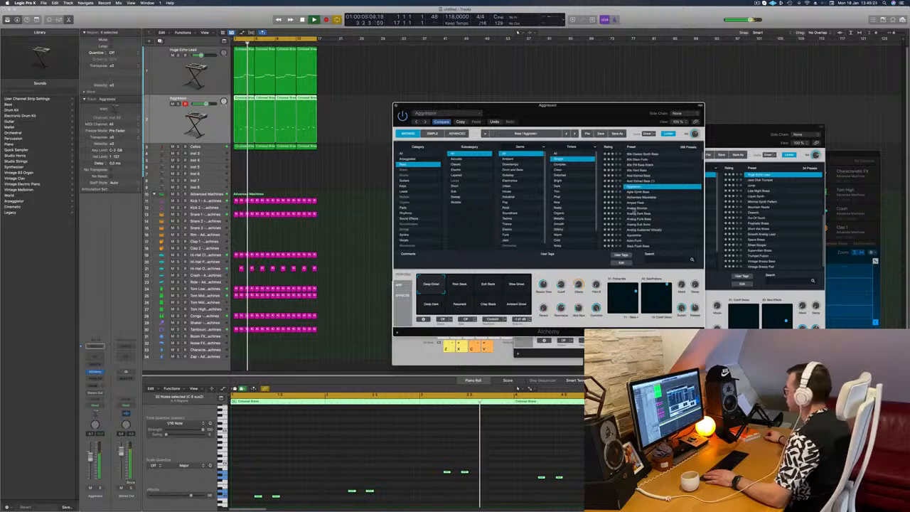
click(632, 209)
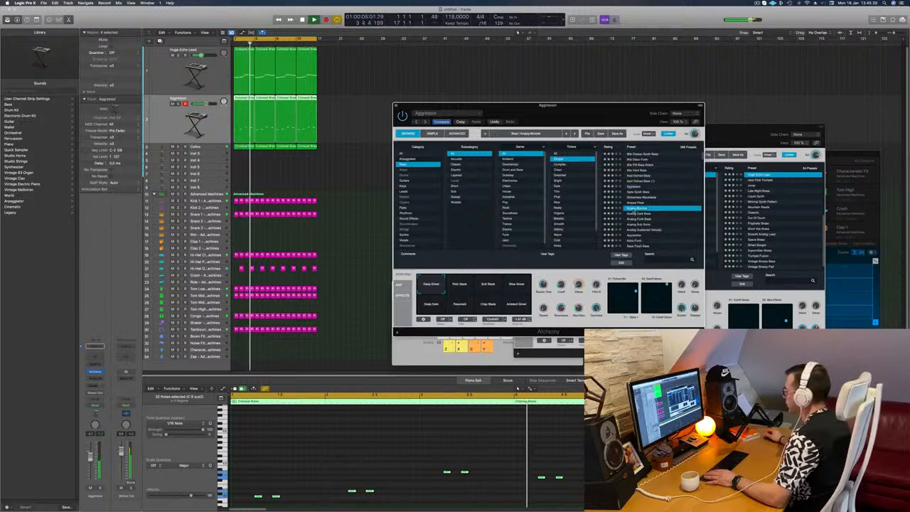
click(530, 390)
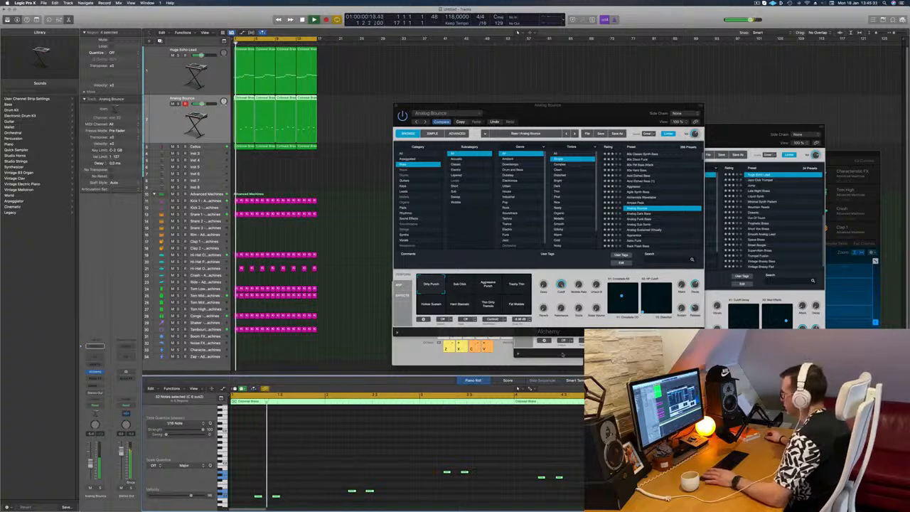
key(space)
key(space)
click(696, 284)
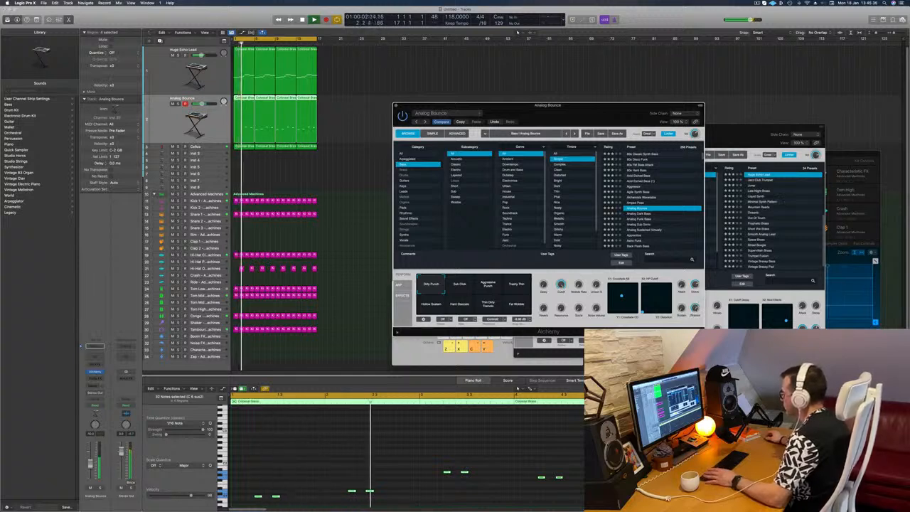
click(518, 388)
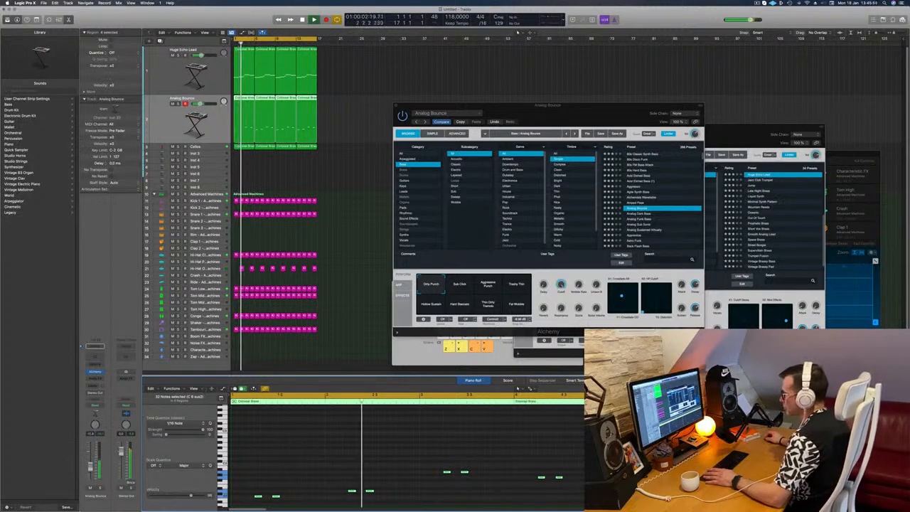
- Replay the loop and close the Alchemy windows of the Analog Bounce and Huge Echo Lead tracks
drag(542, 125, 468, 218)
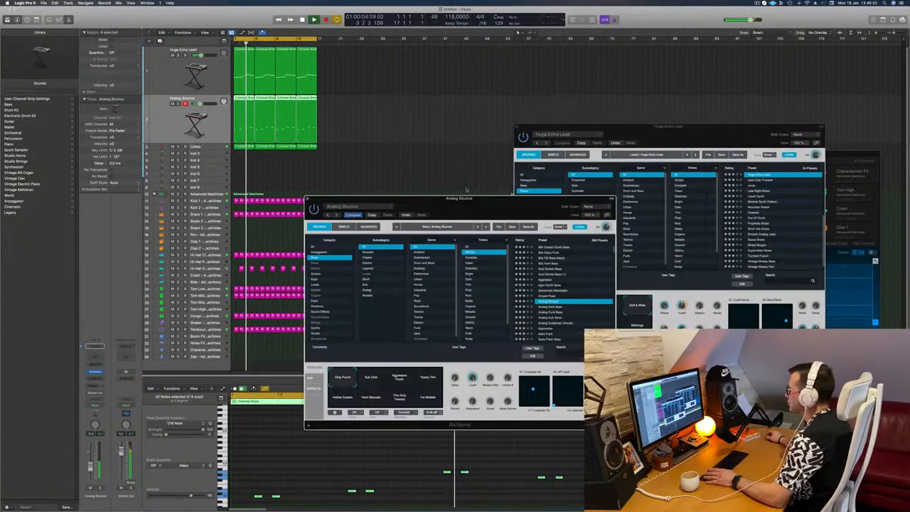
key(space)
key(space)
click(360, 190)
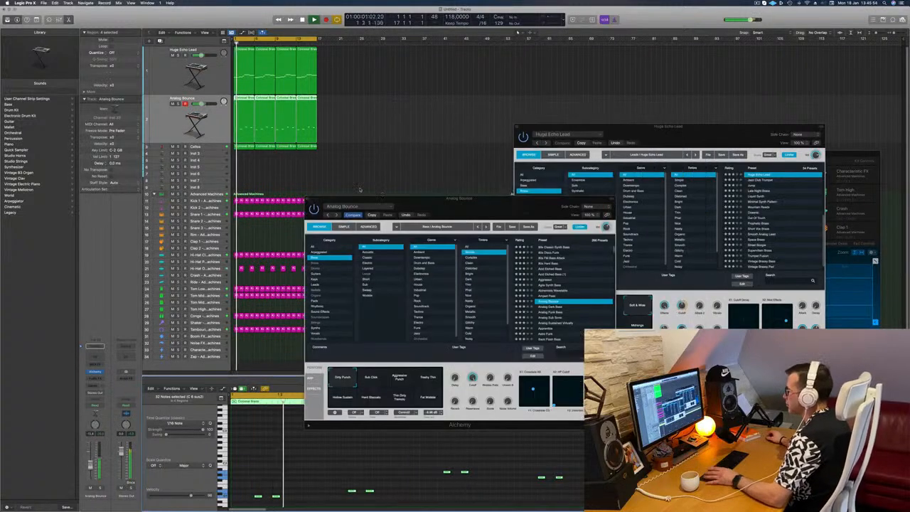
click(311, 200)
key(super+k)
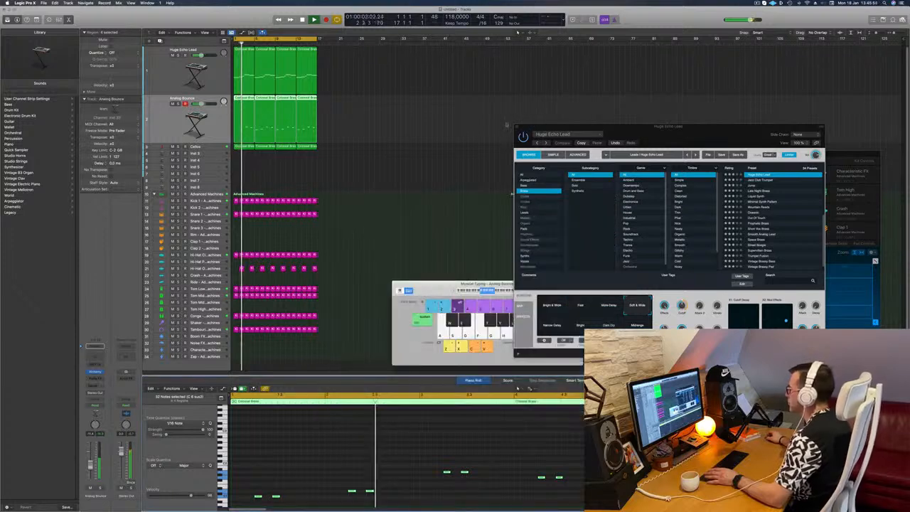
click(517, 127)
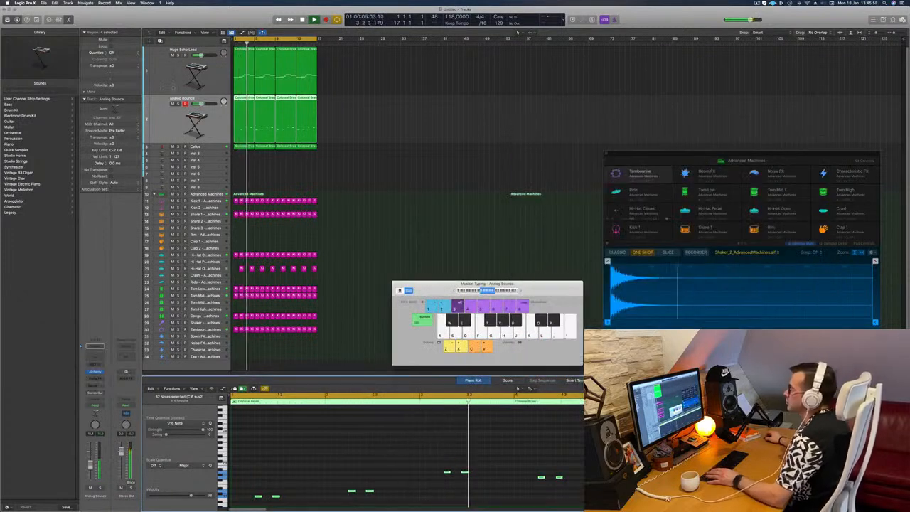
- Duplicate the Cellos track and copy its four regions onto the new track
click(177, 80)
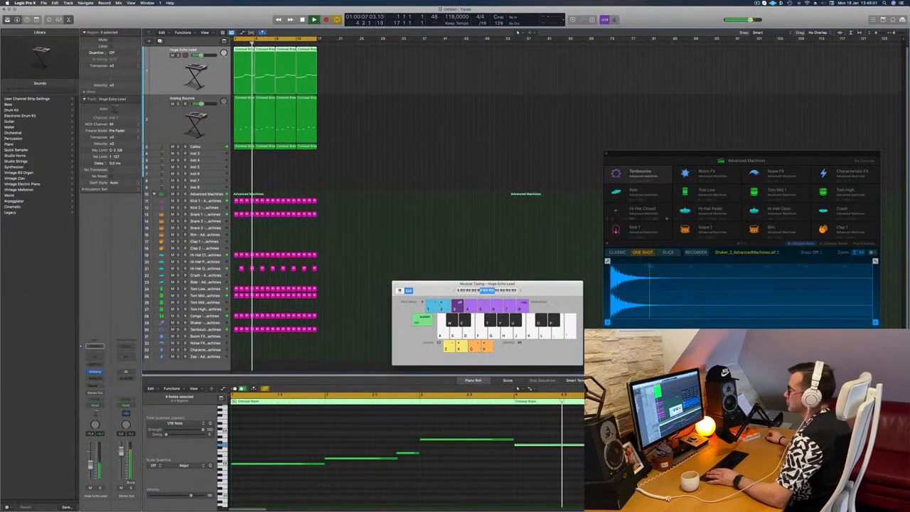
click(164, 147)
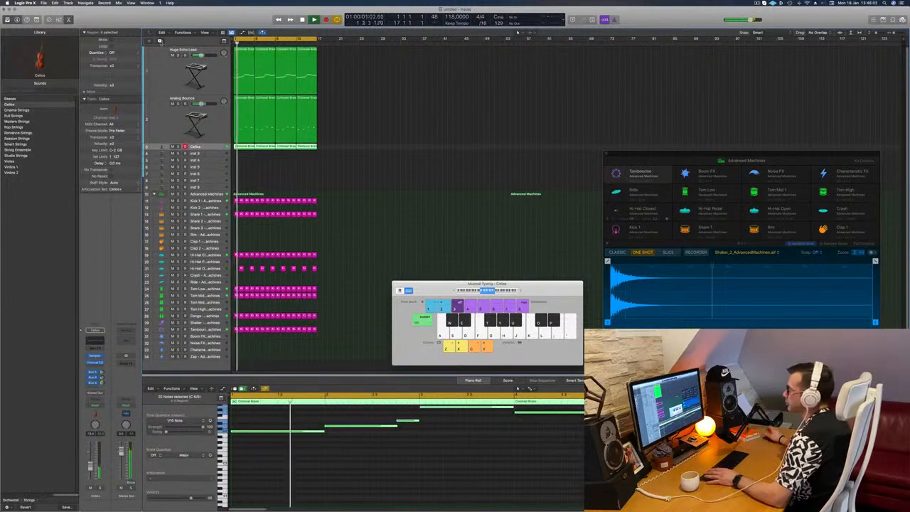
key(super+d)
drag(339, 147, 246, 155)
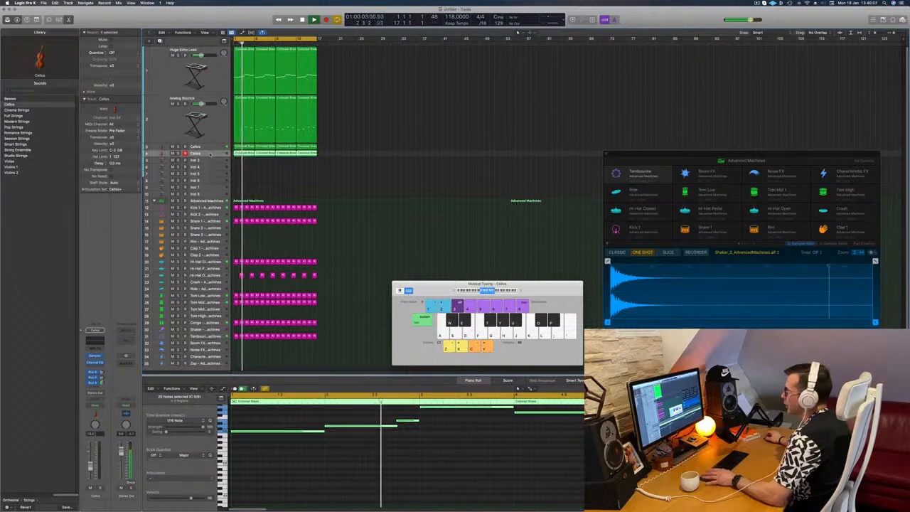
- Load the orchestral brass sound French Horn Solo on the duplicated Cellos track and replay the loop to check it
key(Return)
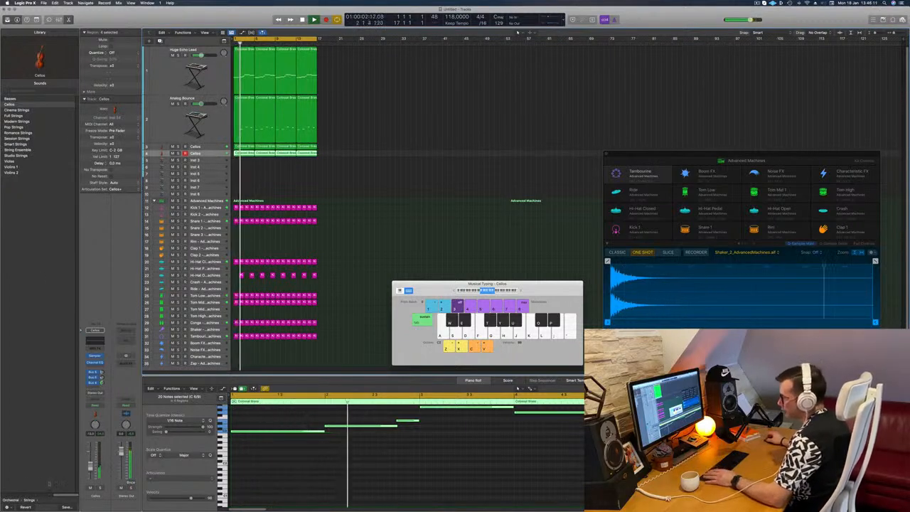
scroll(39, 406, left, 10)
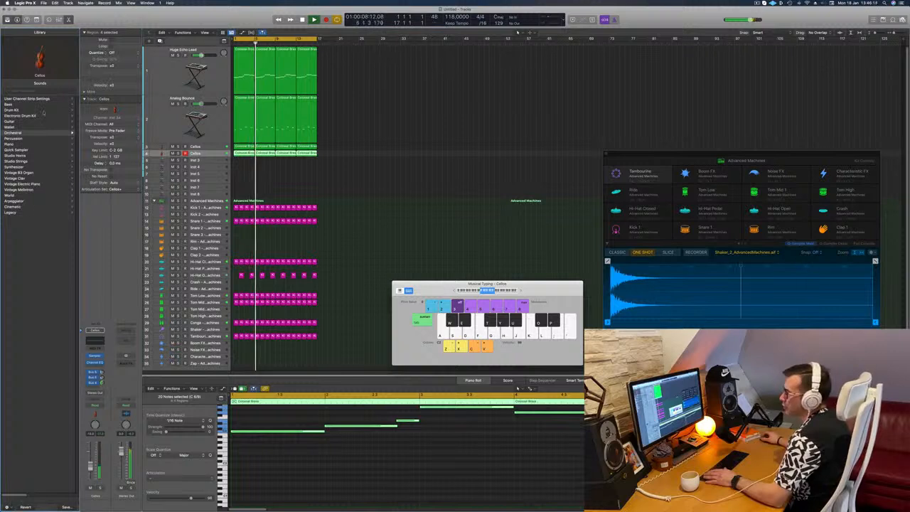
click(15, 133)
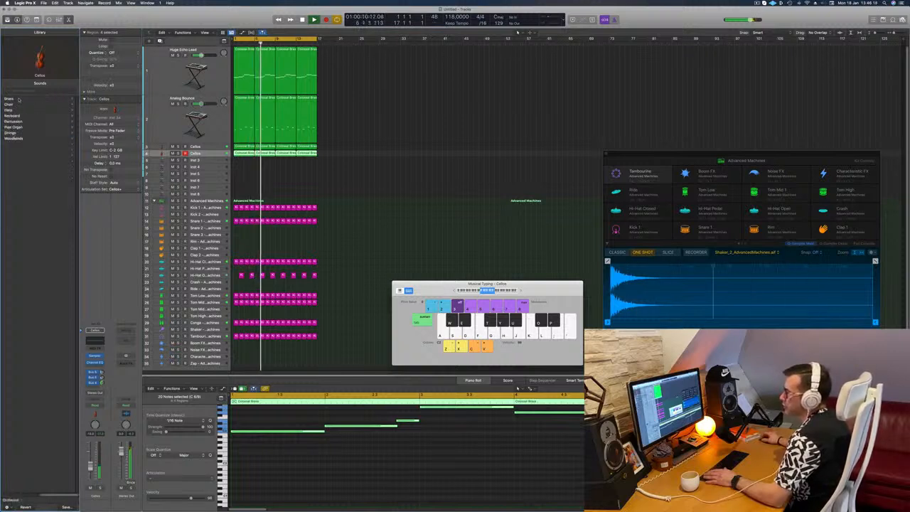
click(19, 99)
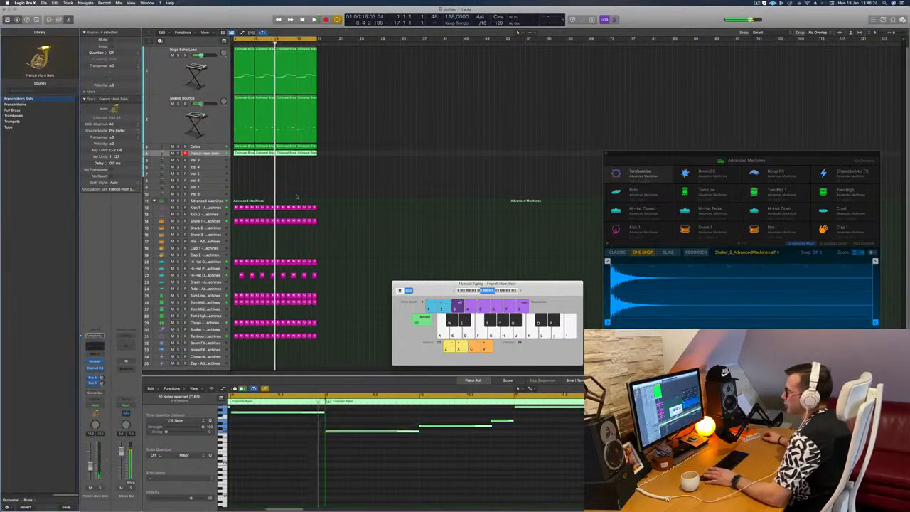
key(space)
key(space)
key(space)
- Try all French Horn Solo notes one octave higher during loop playback, and return them to their original octave
click(335, 484)
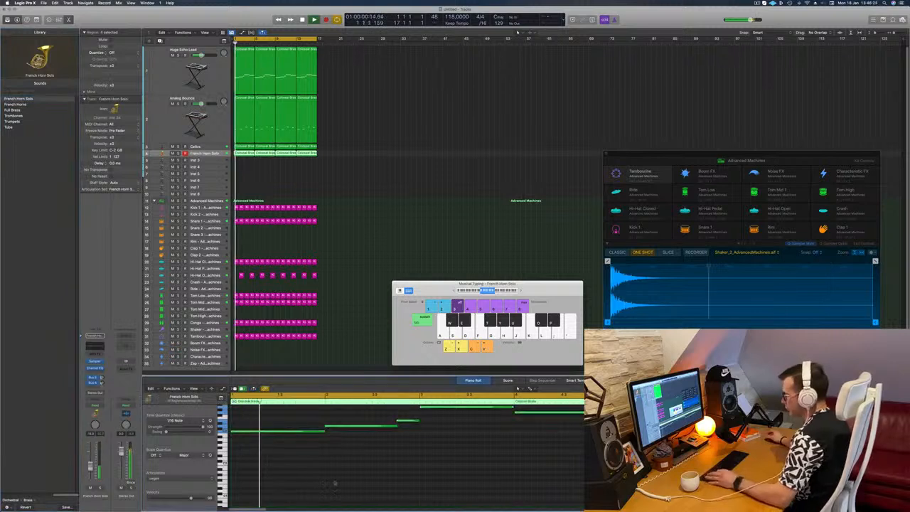
key(super+a)
key(alt+shift+Up)
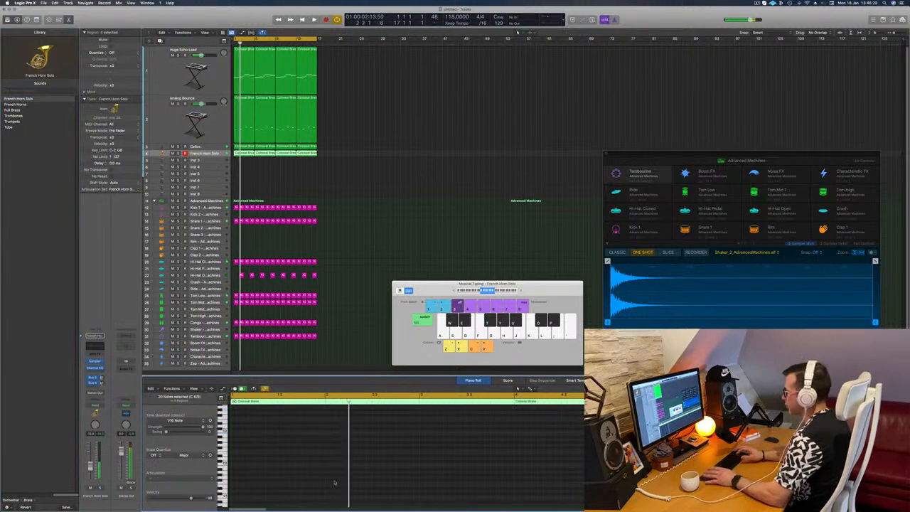
key(space)
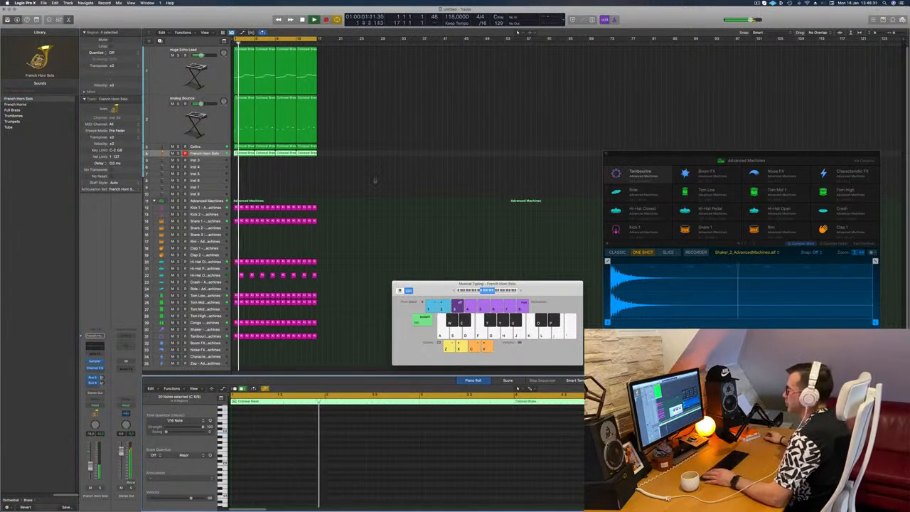
key(alt+shift+Down)
key(space)
key(space)
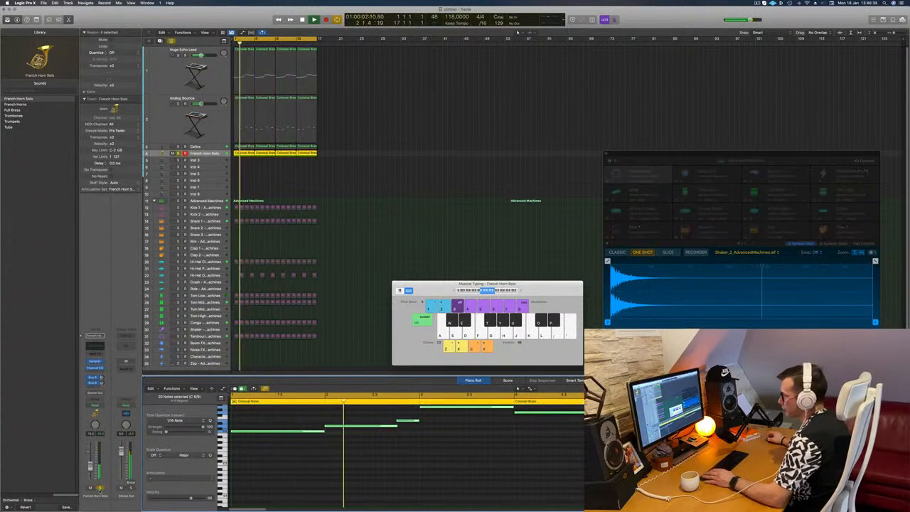
- Add a send to Bus 4 on the French Horn Solo channel strip while the loop plays
key(space)
click(93, 385)
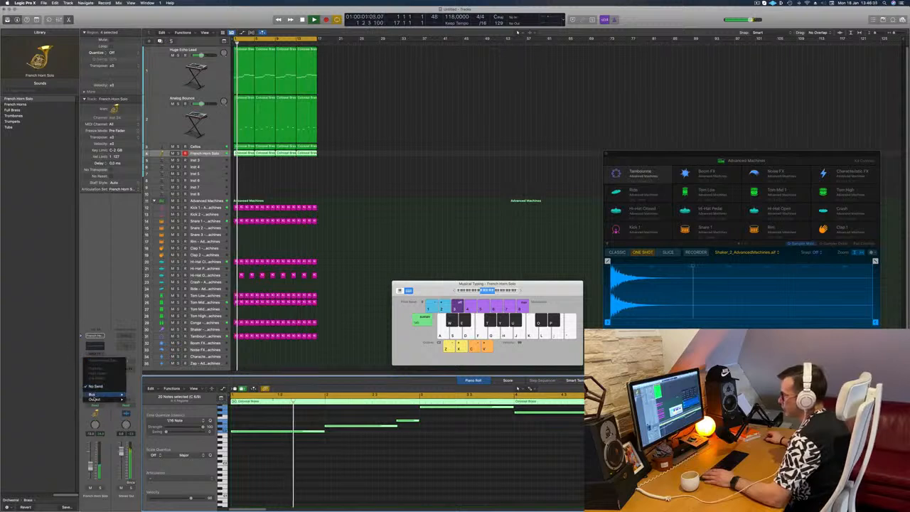
mouse_move(93, 394)
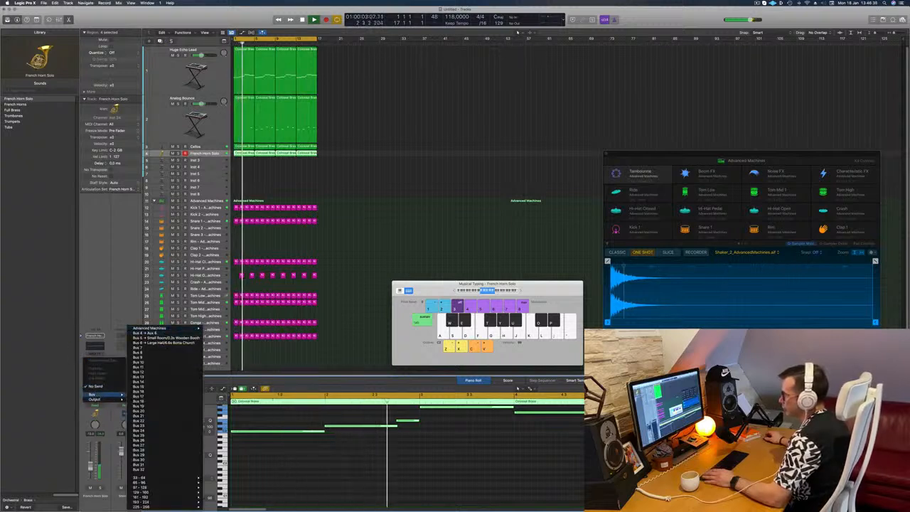
click(168, 333)
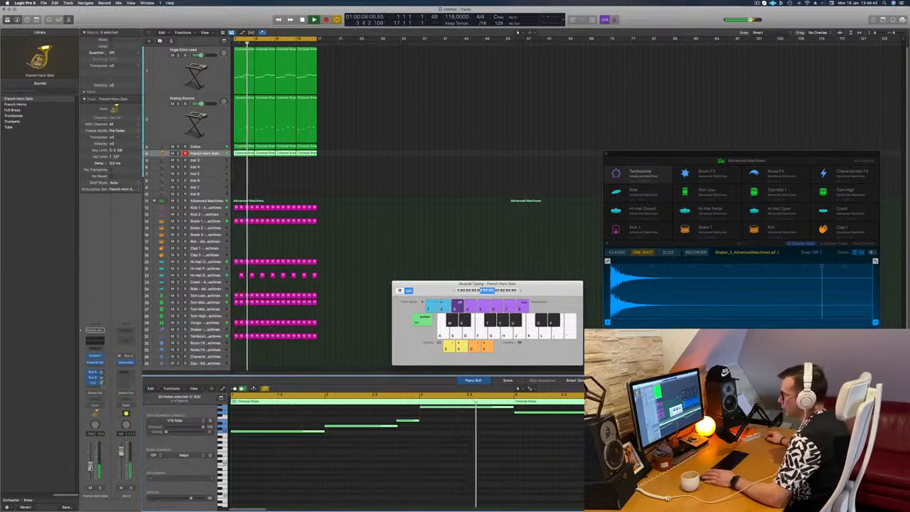
- Review the Huge Echo Lead, Analog Bounce and French Horn Solo tracks in turn while the loop plays
click(373, 189)
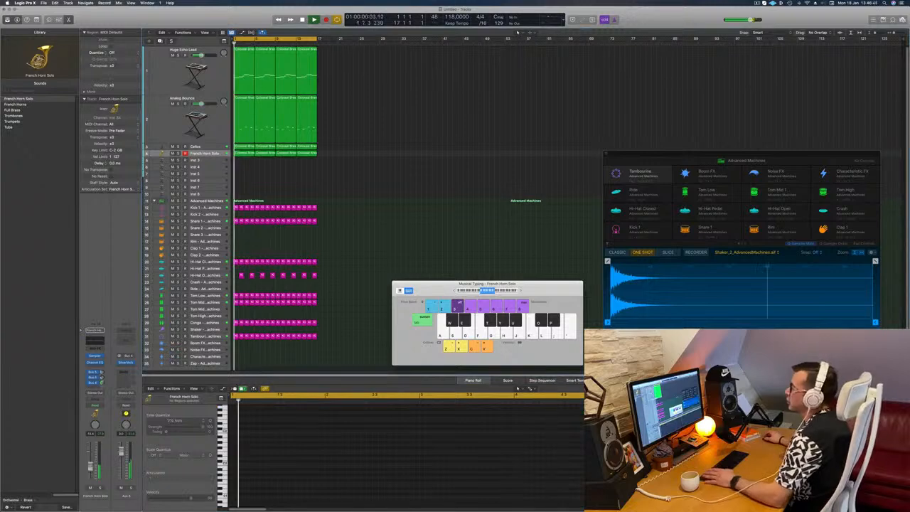
click(153, 82)
click(153, 130)
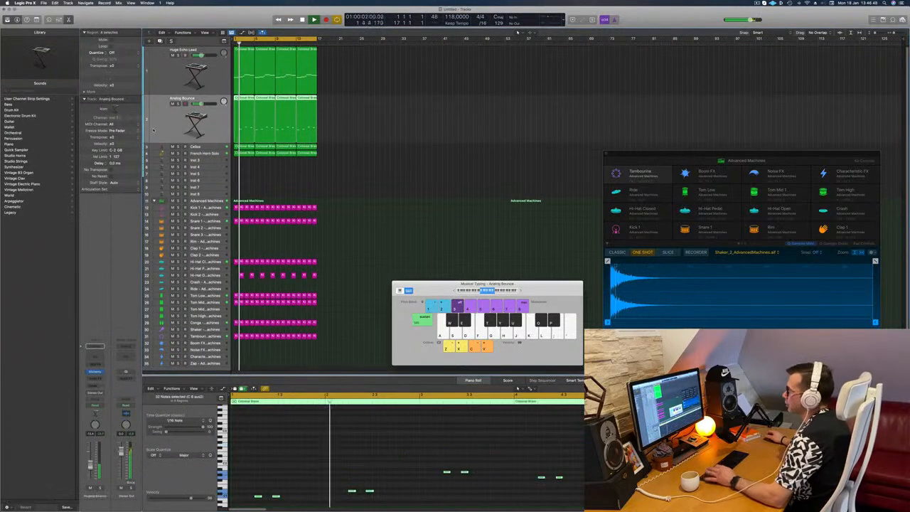
click(212, 154)
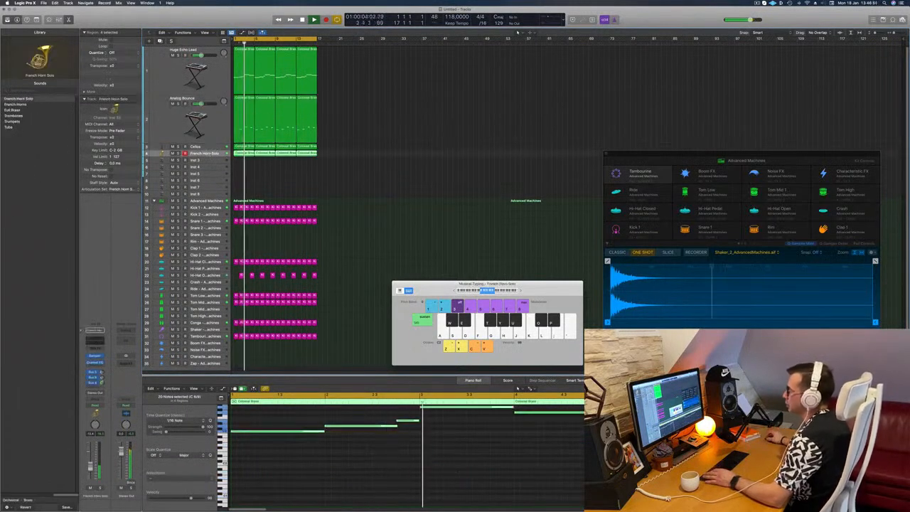
click(212, 161)
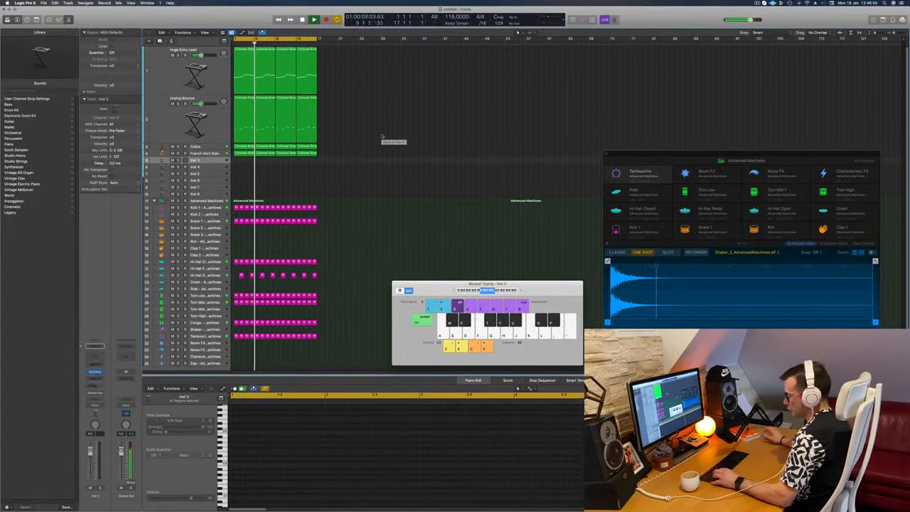
- Select all regions on every track and repeat them three times to extend the arrangement to 64 bars
key(super+a)
key(super+r)
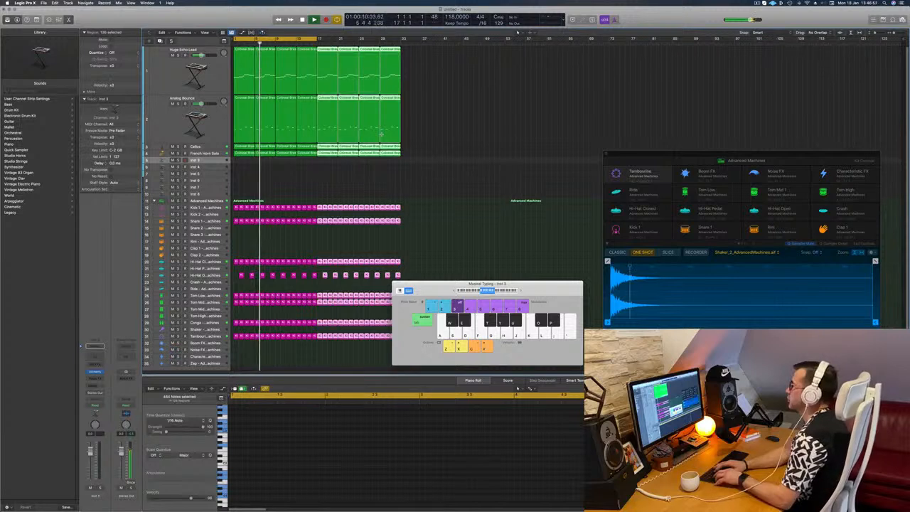
key(super+r)
key(super+r)
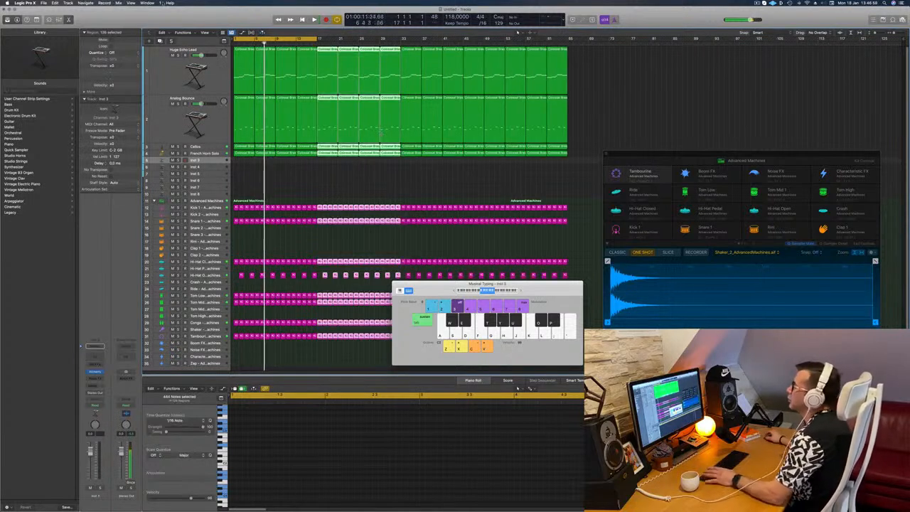
- Show the secondary ruler above the arrangement and deselect all regions
click(211, 32)
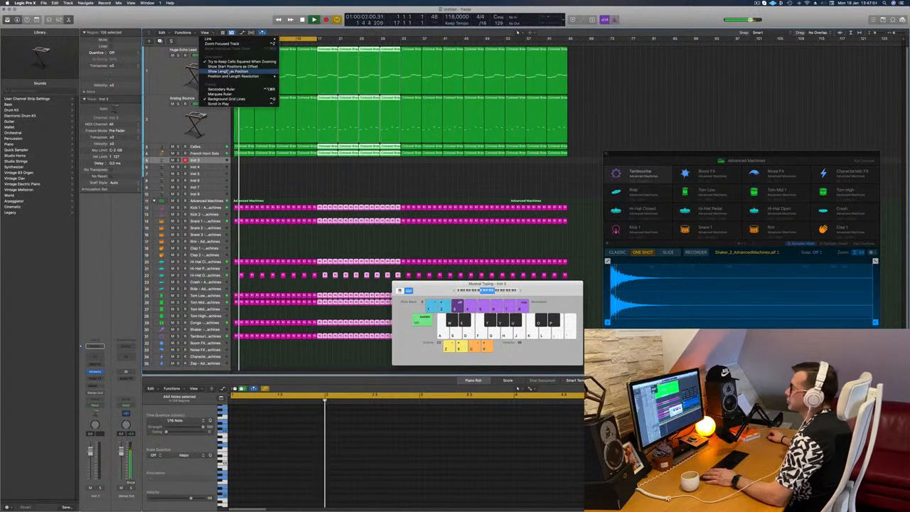
click(221, 89)
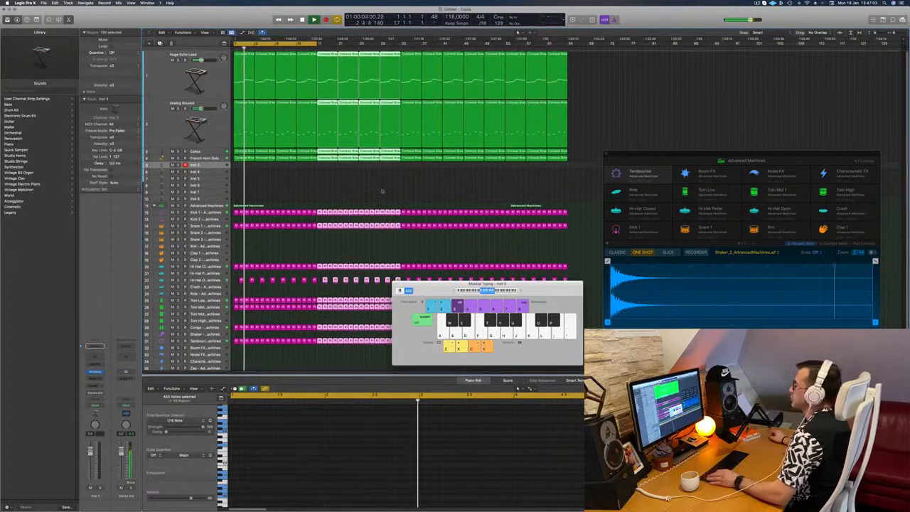
click(326, 160)
click(275, 169)
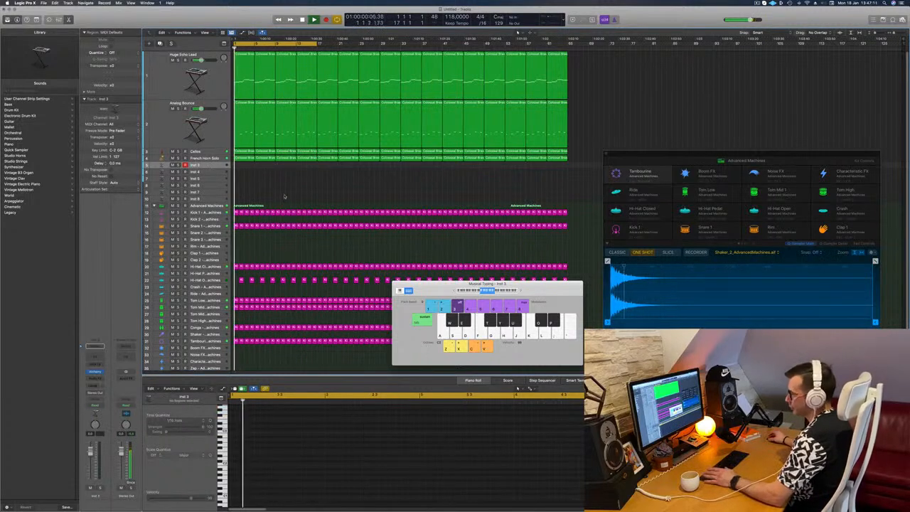
click(215, 145)
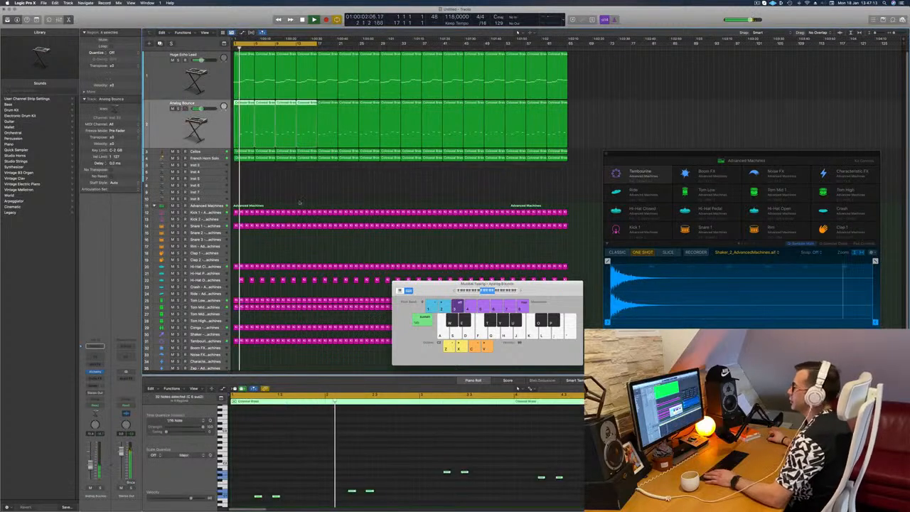
click(310, 190)
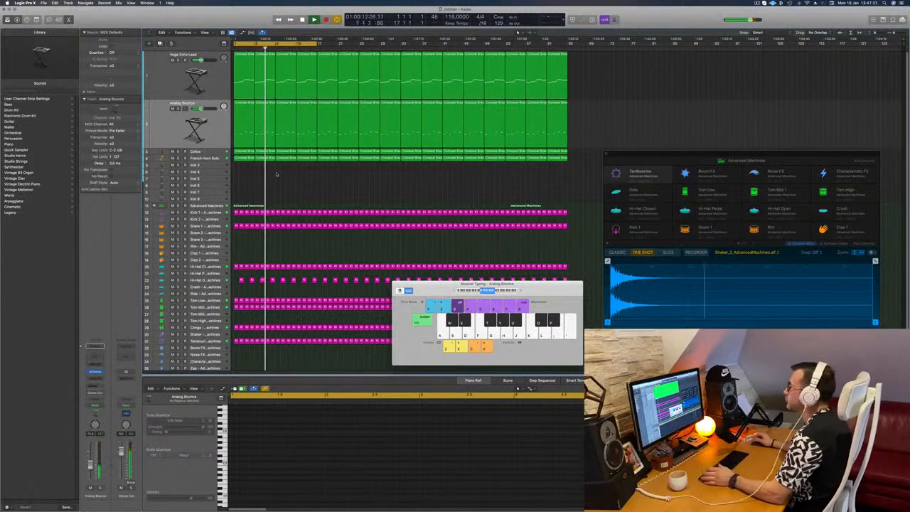
click(764, 3)
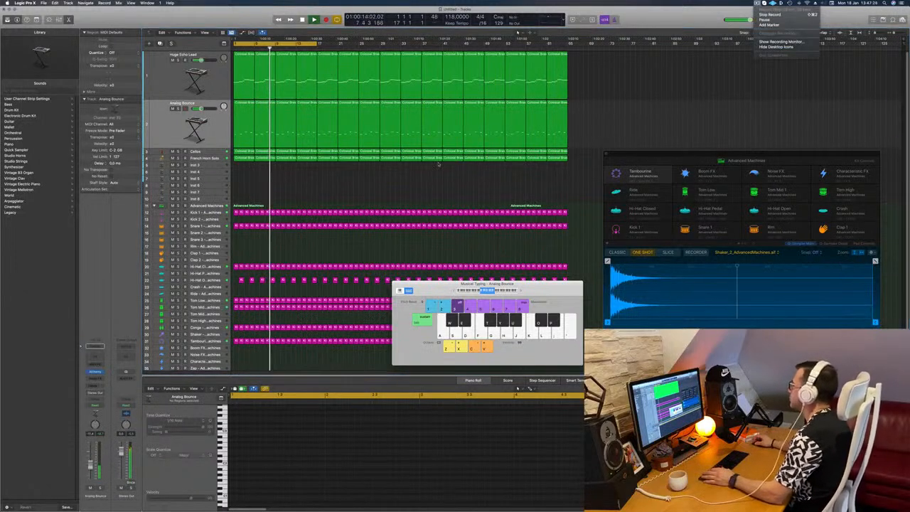
click(378, 183)
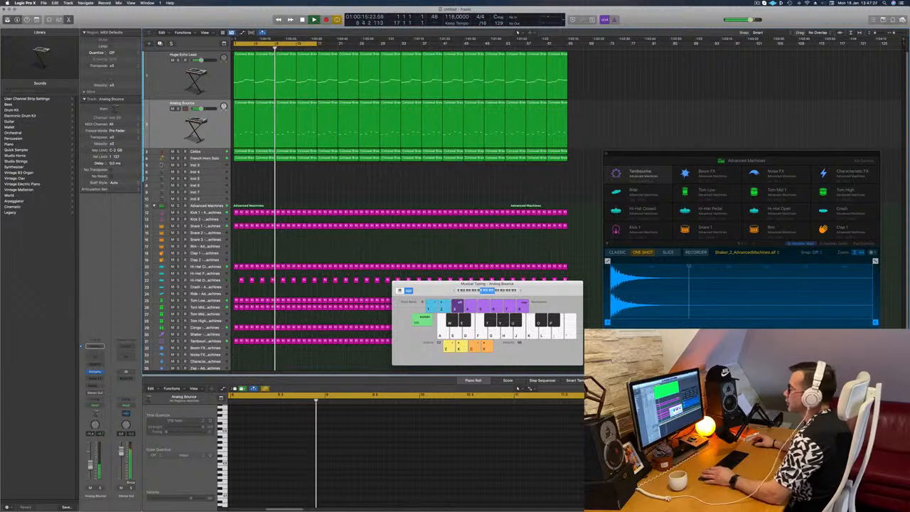
- Load the Acoustic Guitar Harmonics sound from the Guitar category onto the Inst 3 track while the arrangement plays
click(162, 165)
key(space)
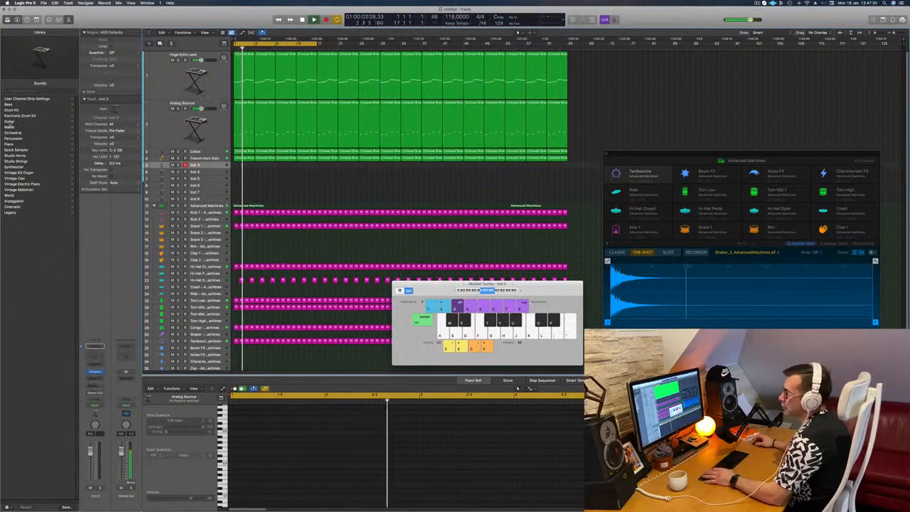
click(10, 121)
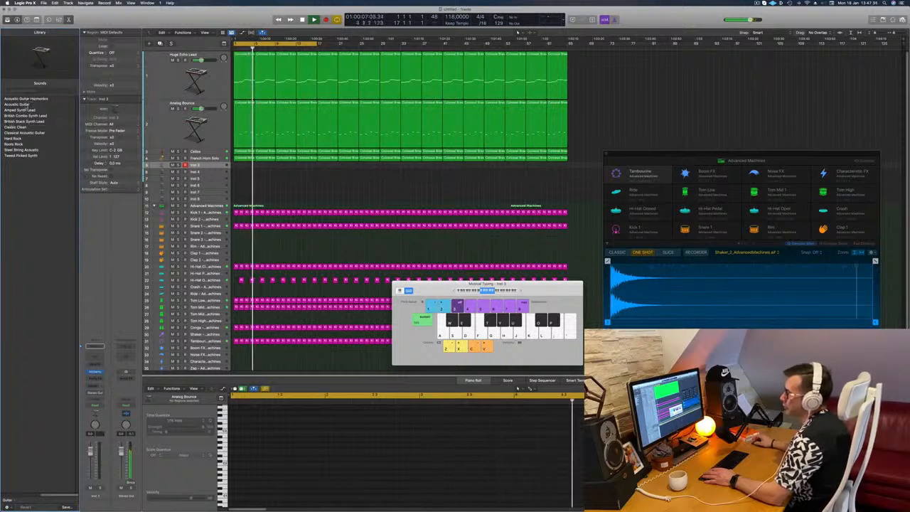
click(26, 99)
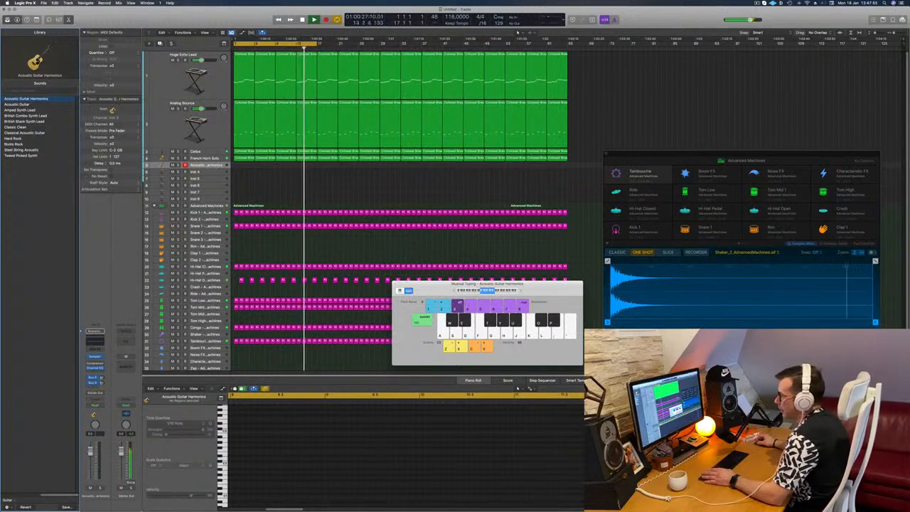
- Add a send to Bus 4 on the Acoustic Guitar Harmonics channel strip
click(94, 387)
mouse_move(99, 394)
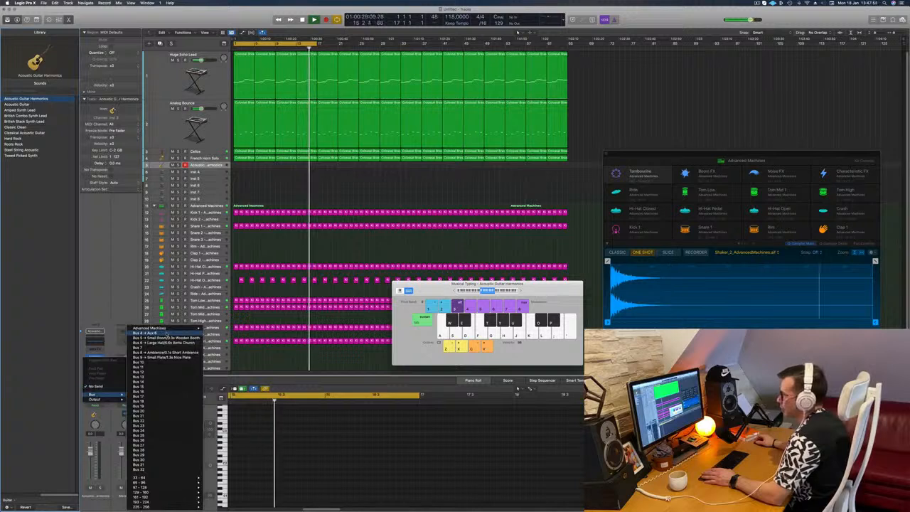
click(145, 333)
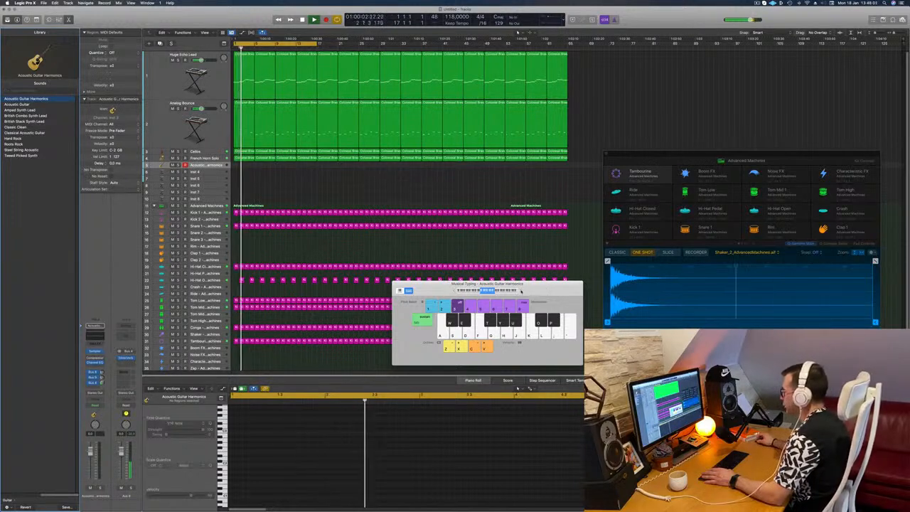
- Raise the Musical Typing keyboard range and rehearse a melody over the playback with the Acoustic Guitar Harmonics sound
click(520, 292)
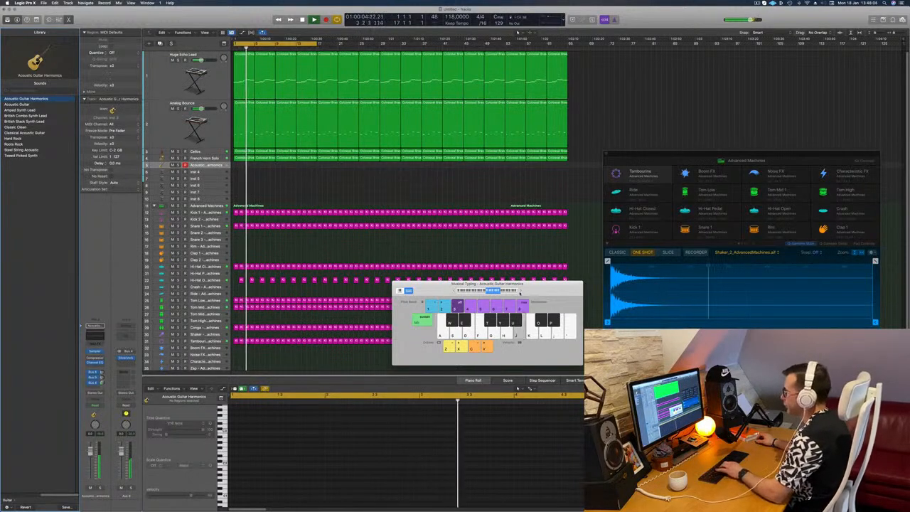
key(h)
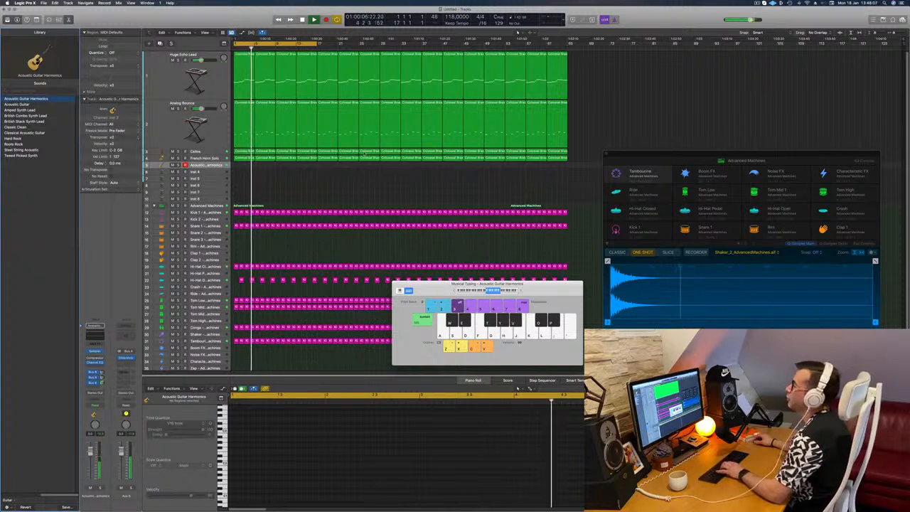
key(g)
key(h)
key(h)
key(h)
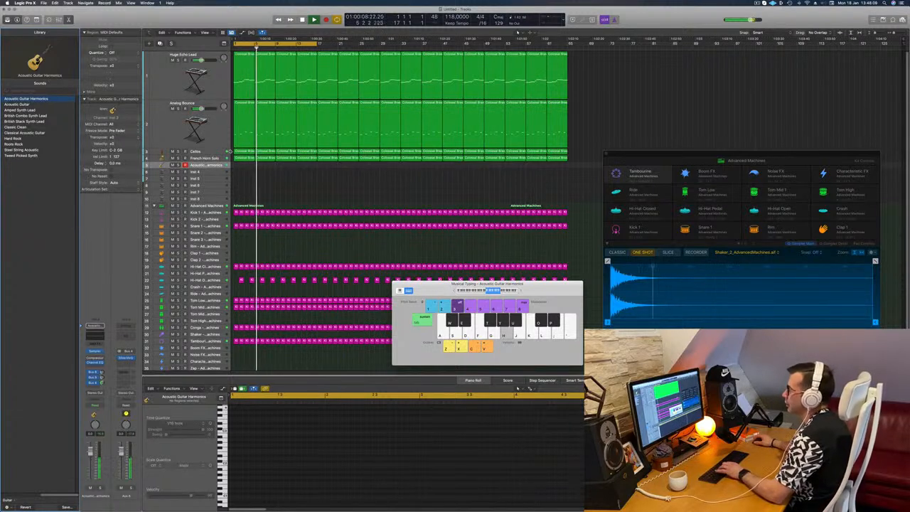
key(j)
key(h)
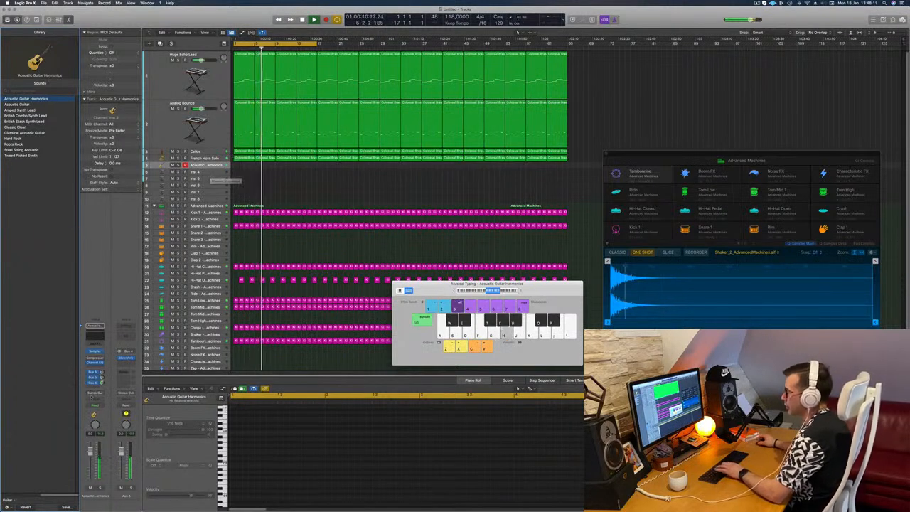
key(j)
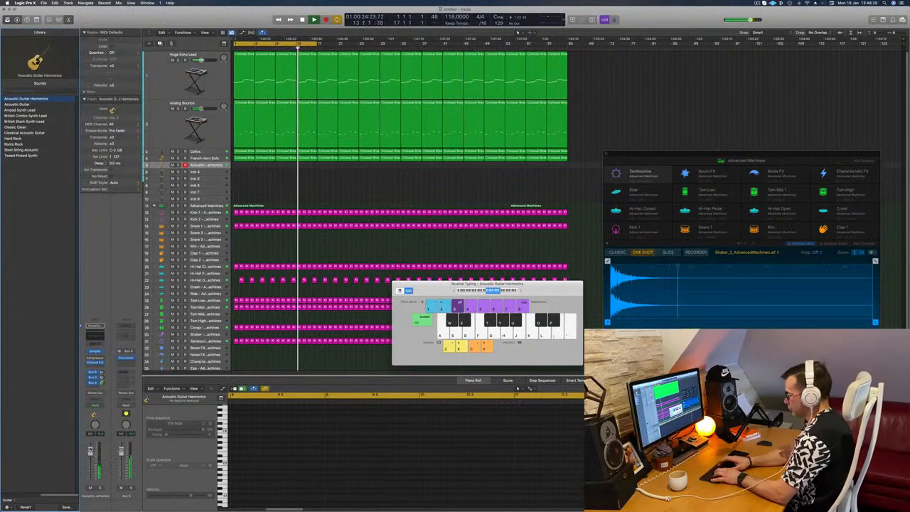
- Record a played melody onto the Acoustic Guitar Harmonics track over the cycled bars 1 to 17, and stop the recording
key(r)
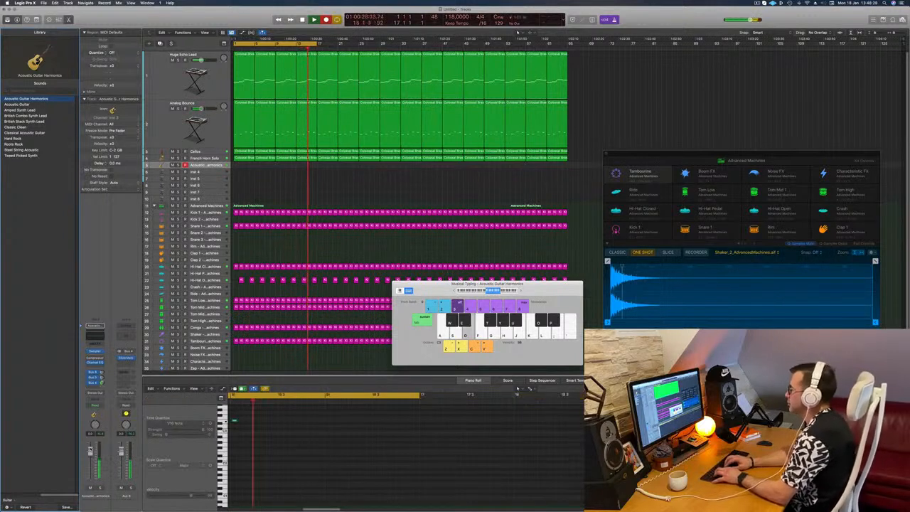
key(s)
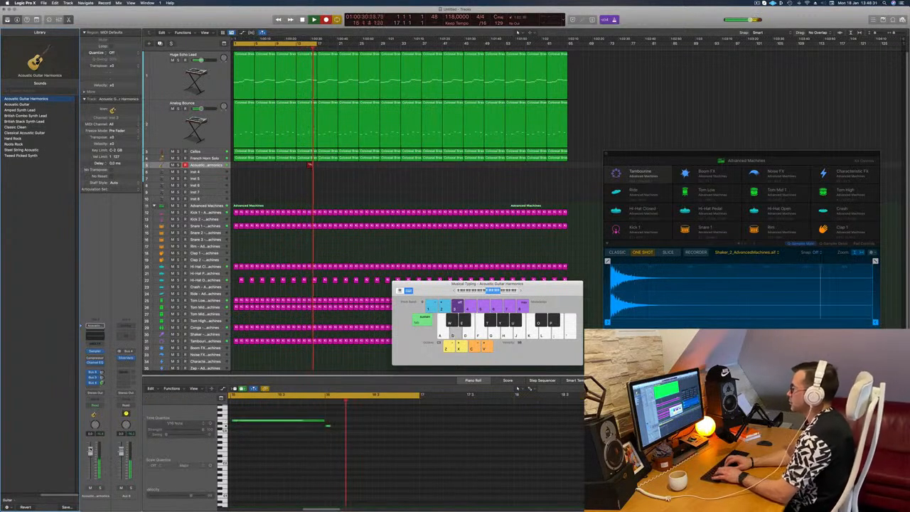
key(a)
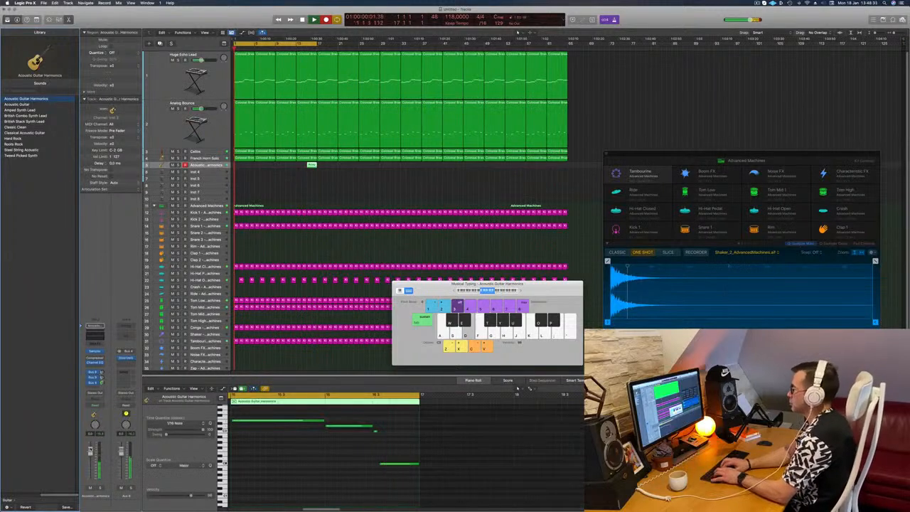
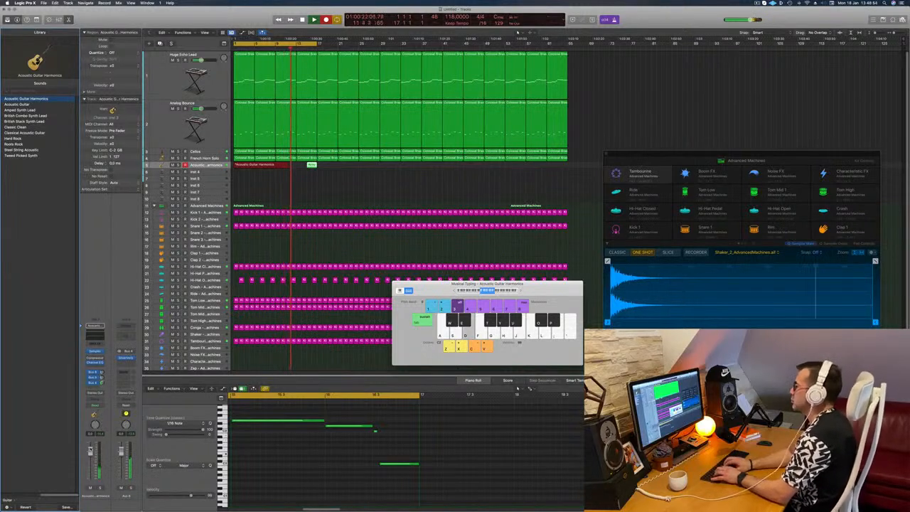
key(k)
key(j)
key(h)
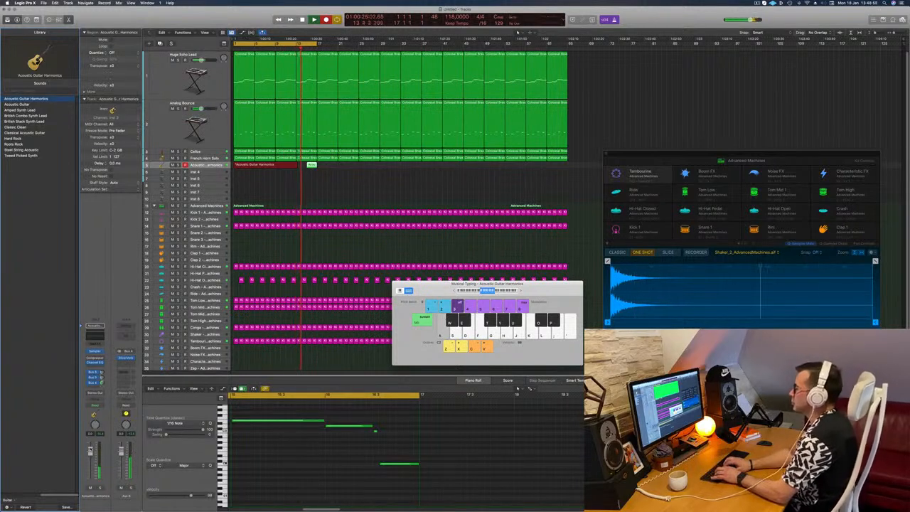
key(k)
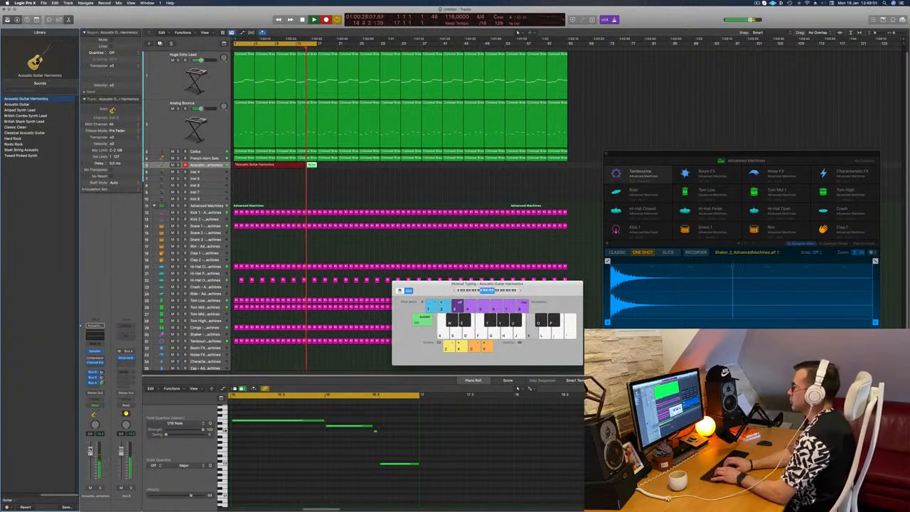
key(semicolon)
key(k)
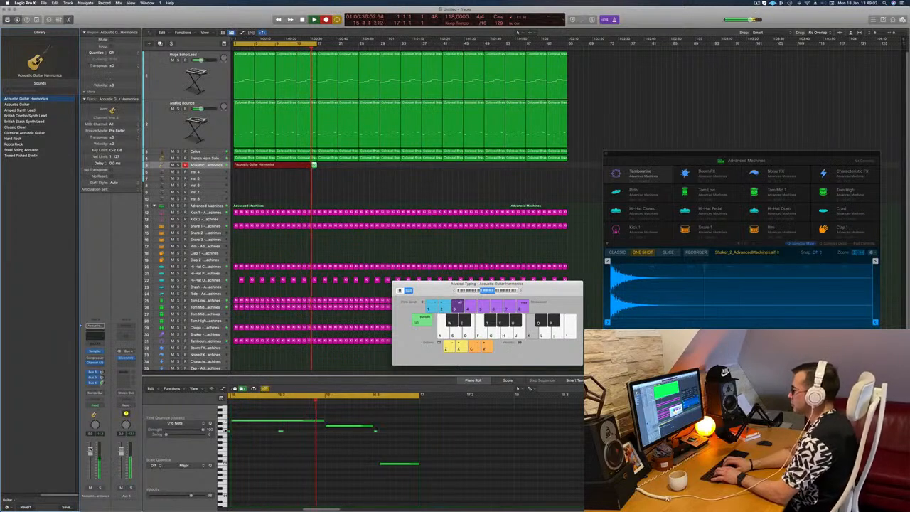
key(j)
key(h)
key(j)
key(k)
key(semicolon)
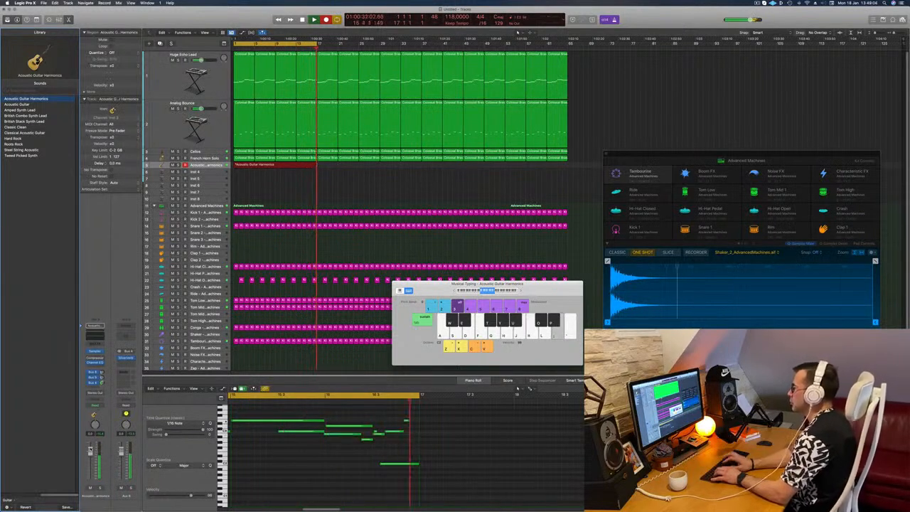
key(space)
key(space)
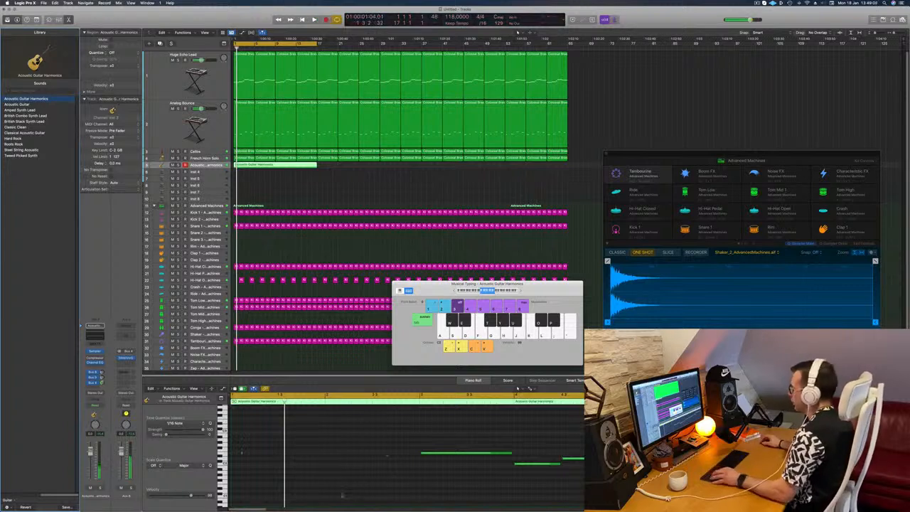
- Play back the recorded guitar melody and enlarge the height of the Acoustic Guitar Harmonics track
scroll(362, 462, down, 5)
key(space)
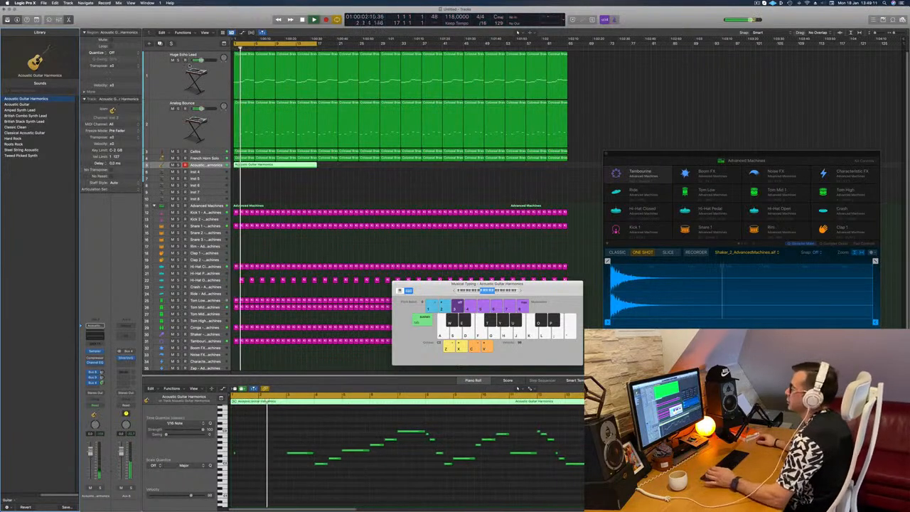
click(256, 187)
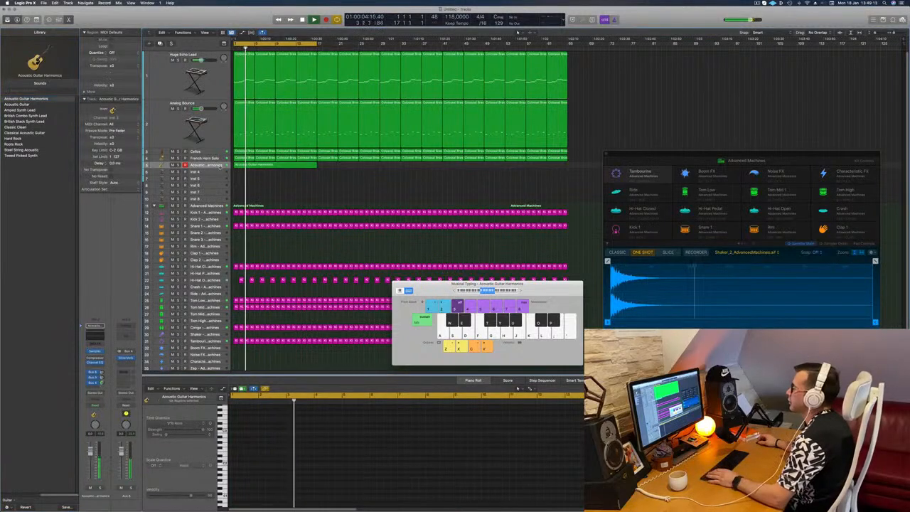
drag(219, 166, 210, 228)
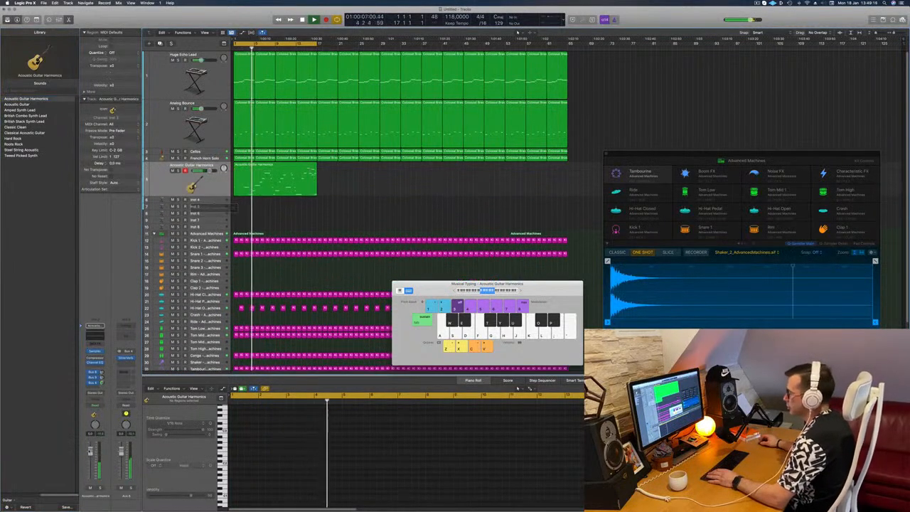
- Select the recorded guitar region, replay it from the start, and split it at bar 13
click(294, 186)
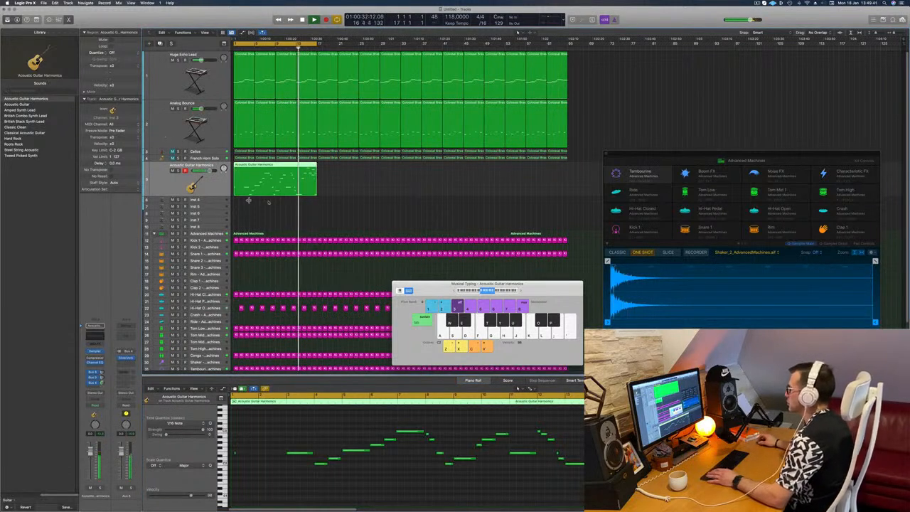
key(Return)
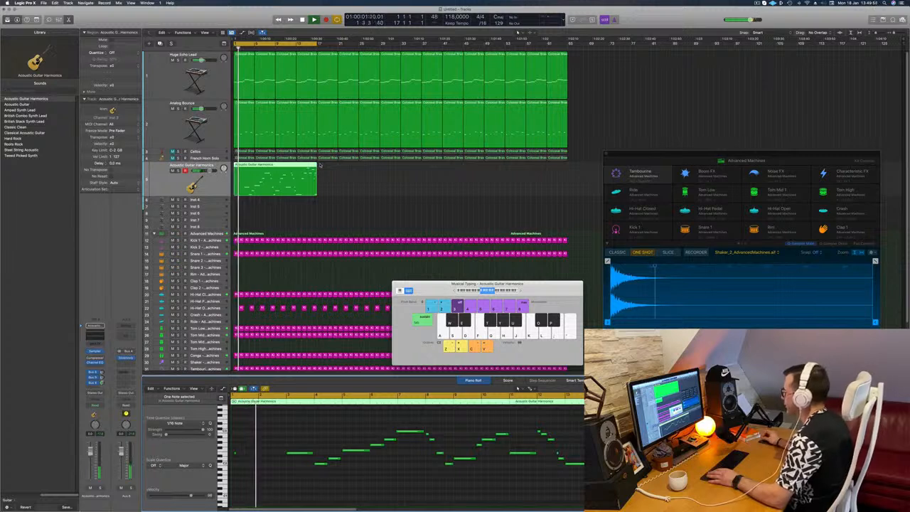
click(566, 400)
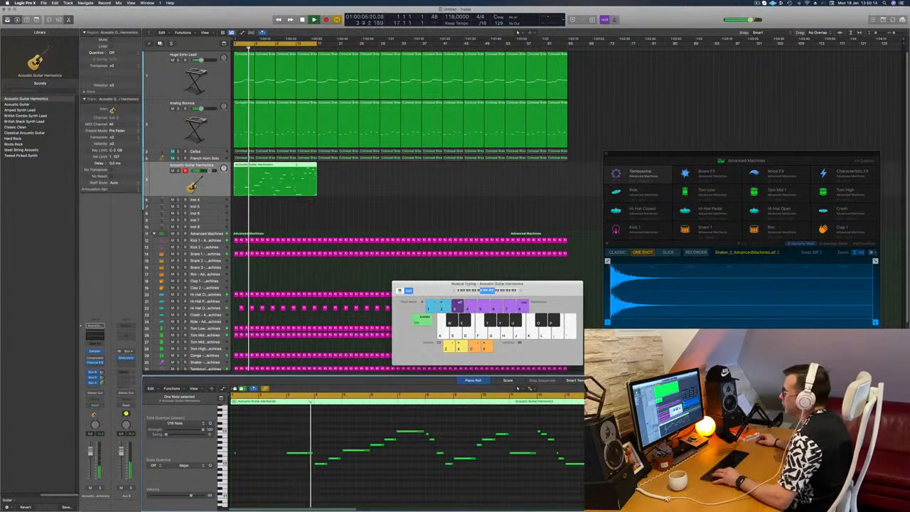
super+click(296, 167)
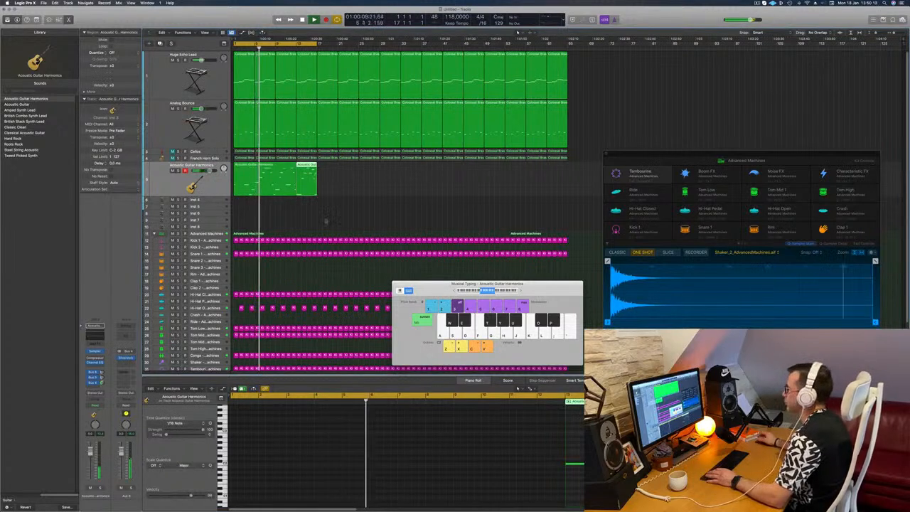
- Raise the notes of the split guitar region starting at bar 13 by one octave
click(255, 180)
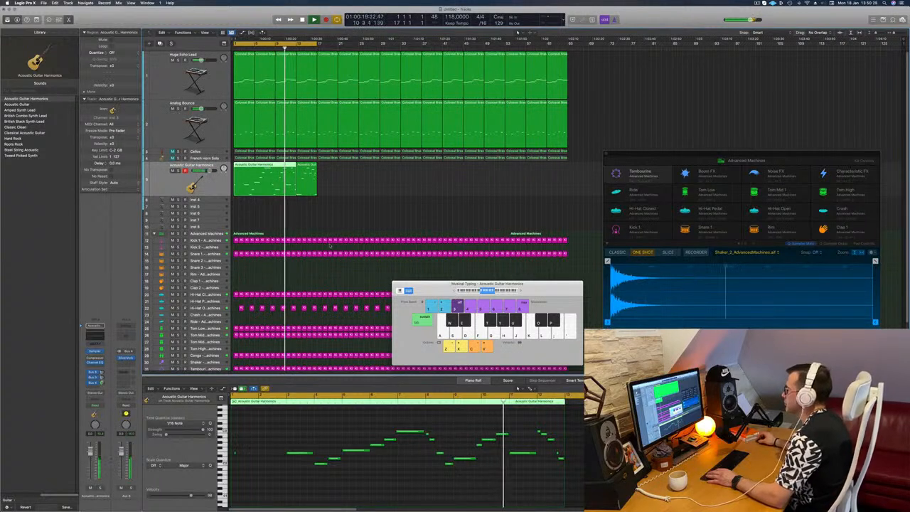
click(308, 185)
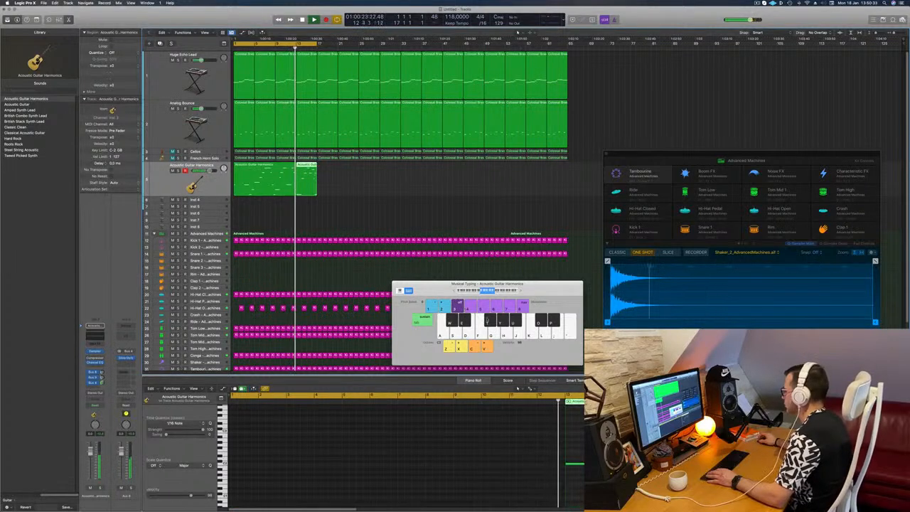
click(577, 465)
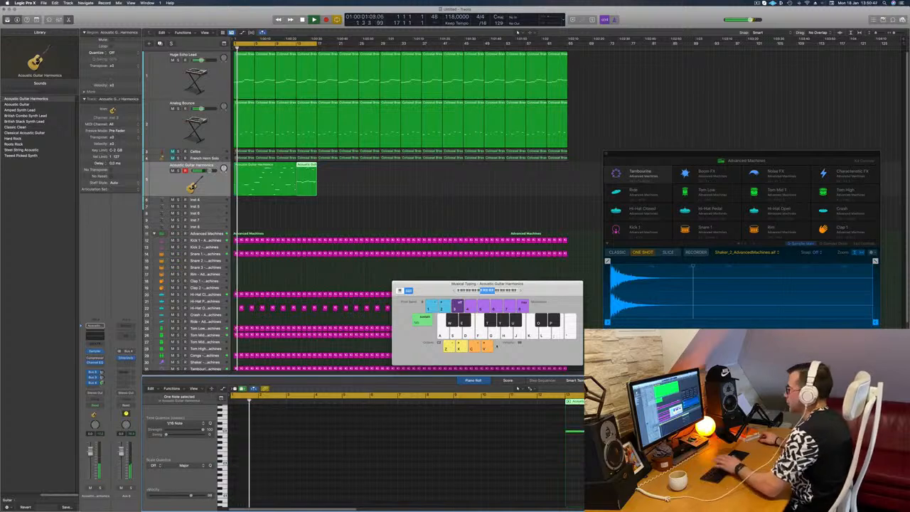
- Delete the guitar region before bar 13 and move the remaining four-bar region to bar 1
key(BackSpace)
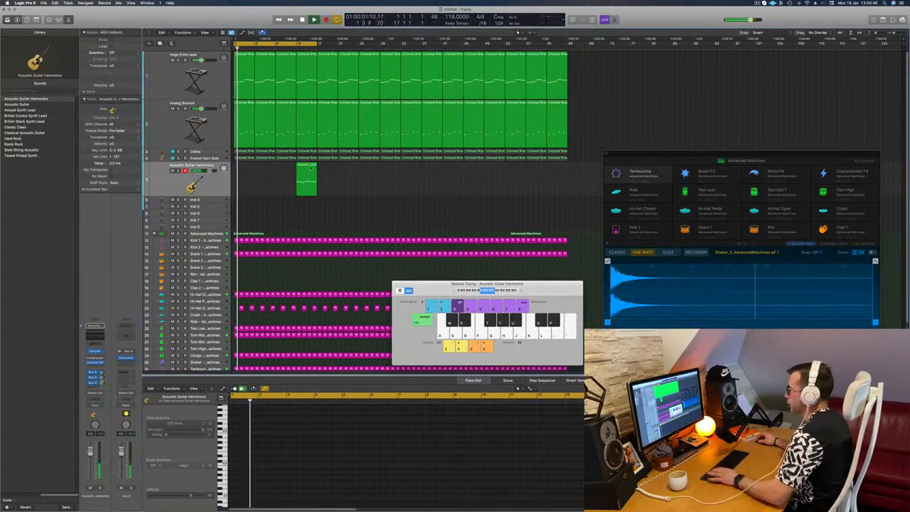
drag(311, 181, 256, 179)
click(319, 191)
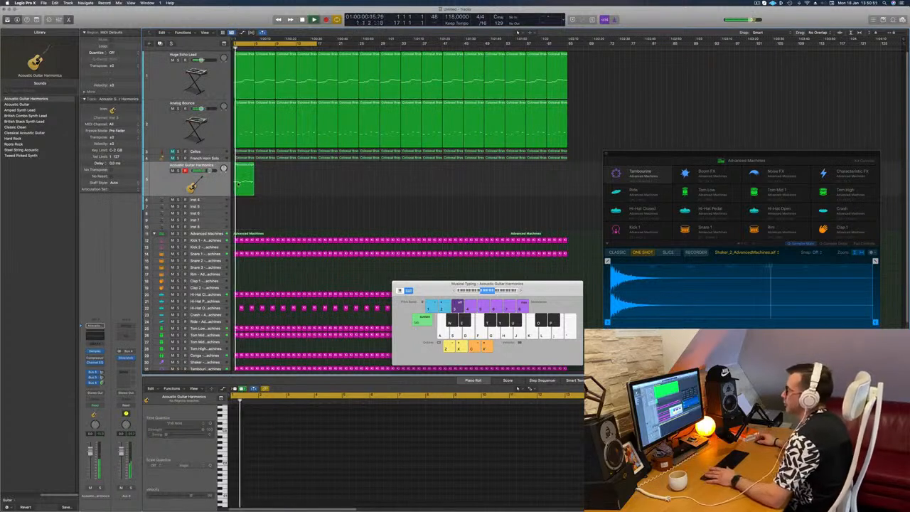
- Shorten the two small notes late in the bar 1 guitar region and copy the lower one to the region's end
click(238, 185)
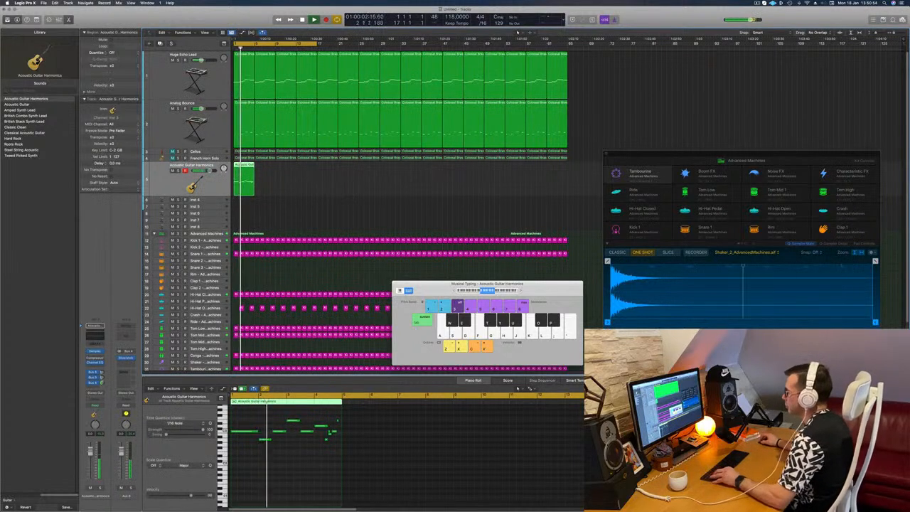
scroll(310, 460, up, 4)
scroll(311, 459, down, 2)
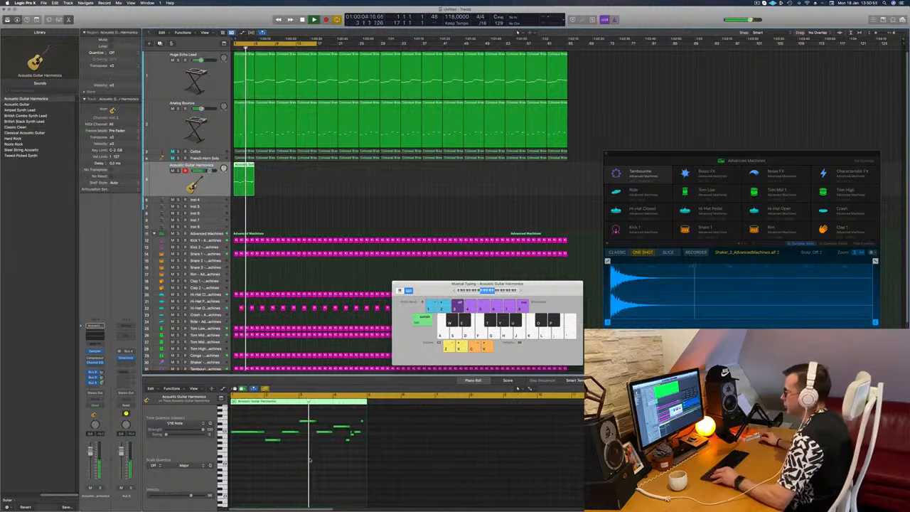
scroll(309, 460, down, 3)
scroll(309, 460, up, 3)
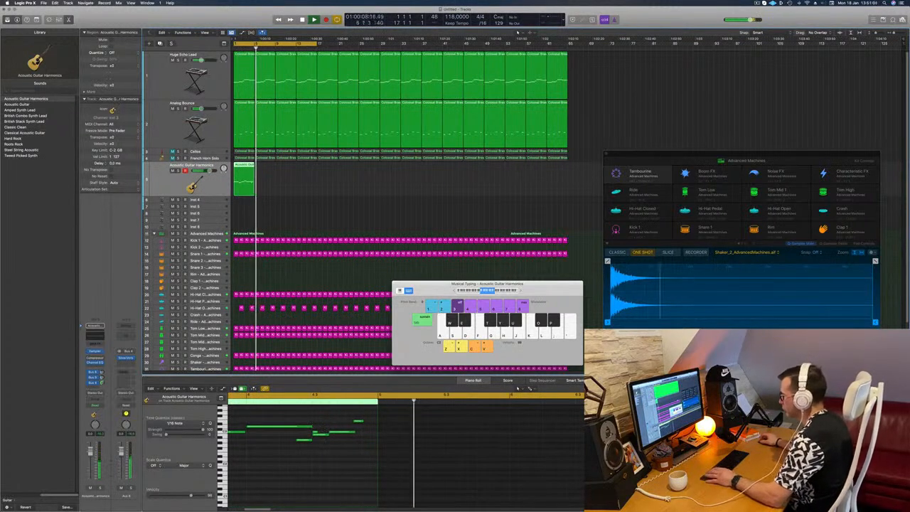
click(321, 435)
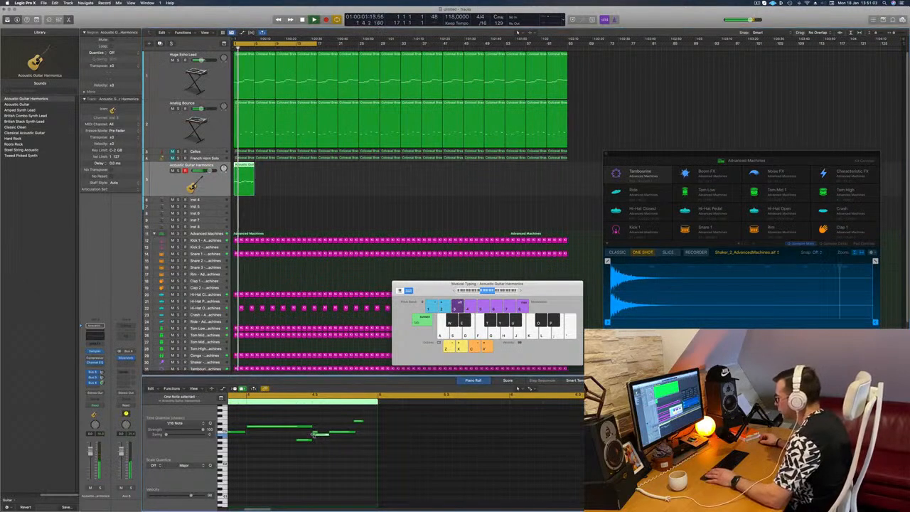
scroll(321, 441, down, 2)
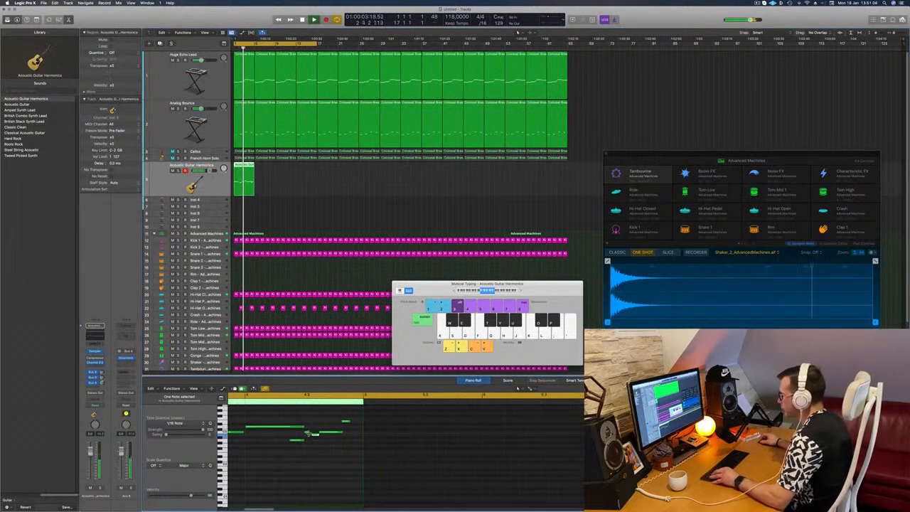
scroll(311, 436, down, 3)
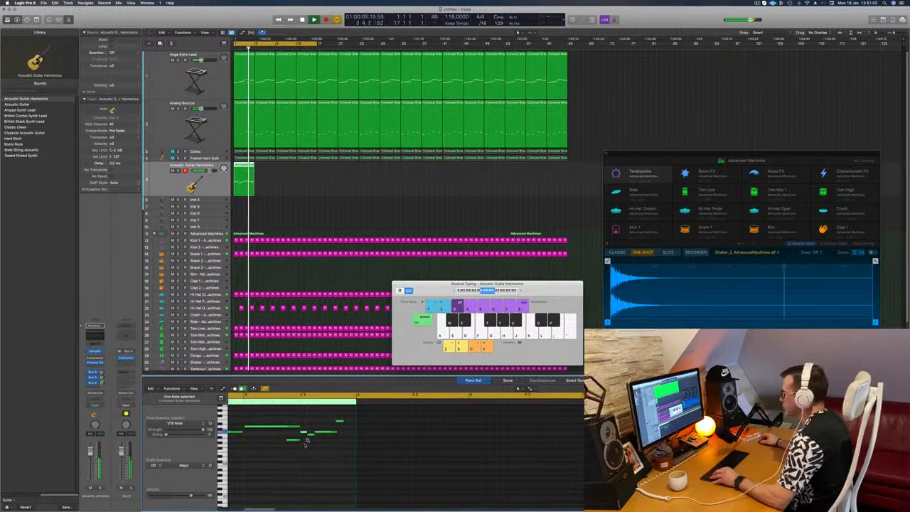
scroll(298, 466, down, 2)
scroll(299, 466, up, 2)
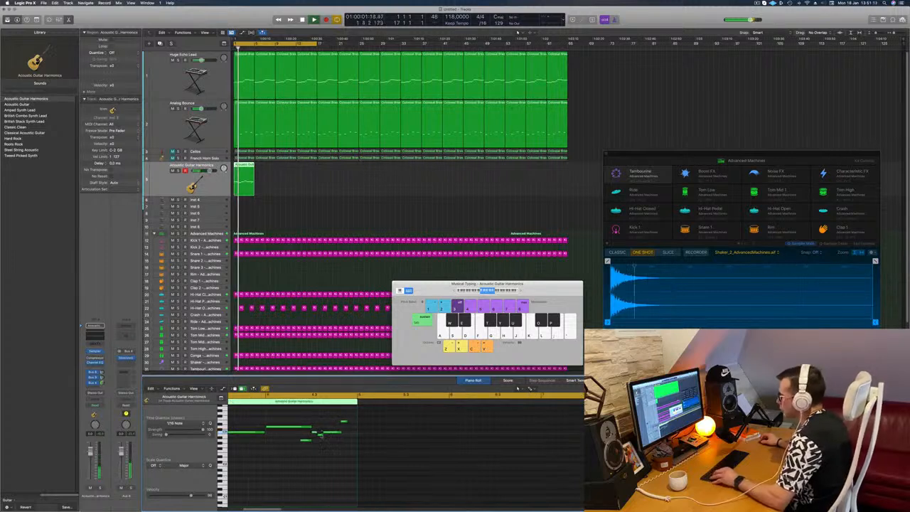
drag(321, 437, 348, 434)
scroll(330, 428, down, 4)
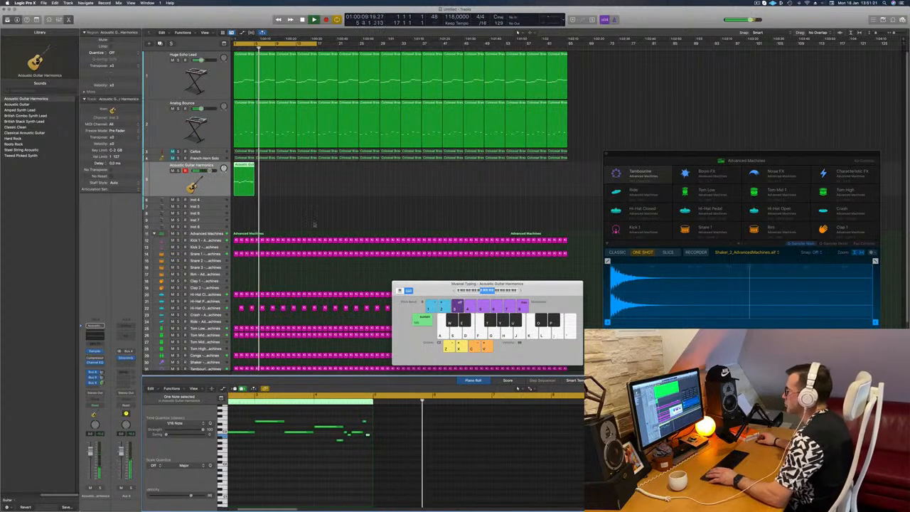
- Try duplicating the guitar region at bar 5 and shorten the long note in the last bar of the melody
drag(245, 171, 265, 171)
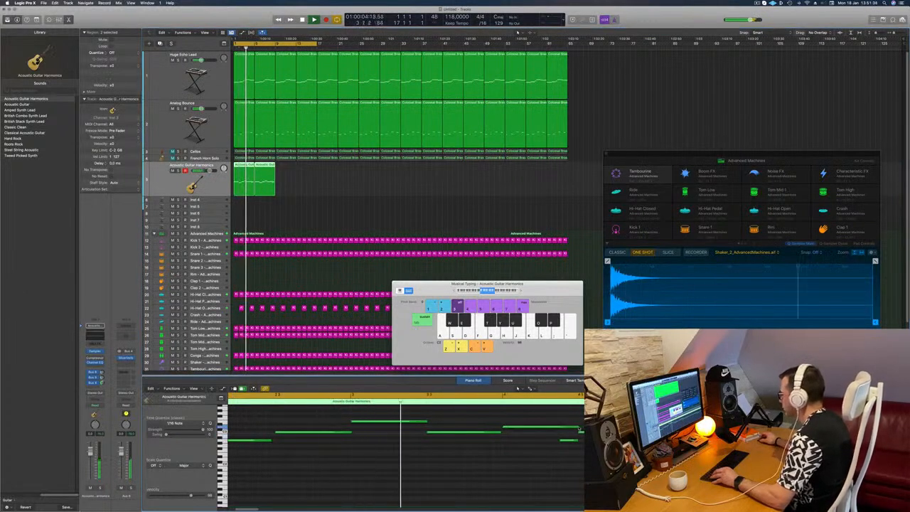
drag(578, 428, 557, 428)
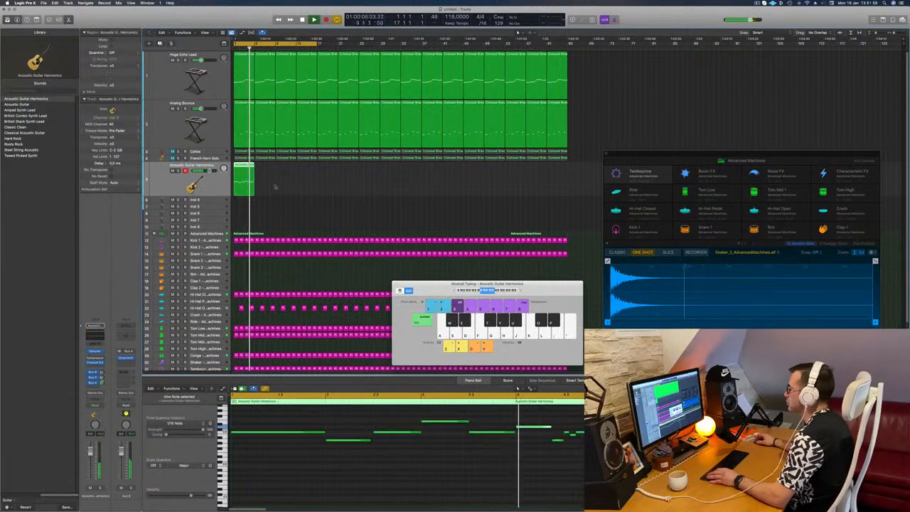
- Copy the bar 1 guitar region to bar 9 on the Acoustic Guitar Harmonics track
scroll(313, 189, up, 3)
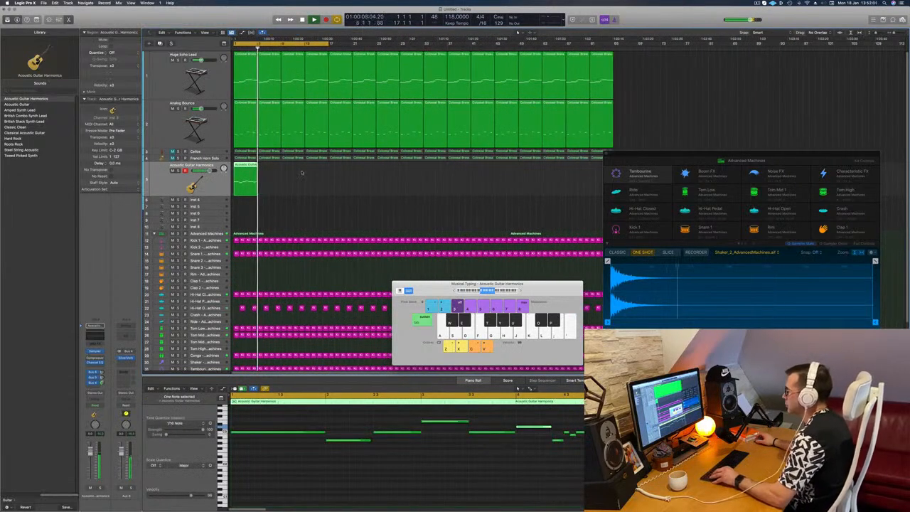
drag(244, 165, 290, 169)
click(357, 192)
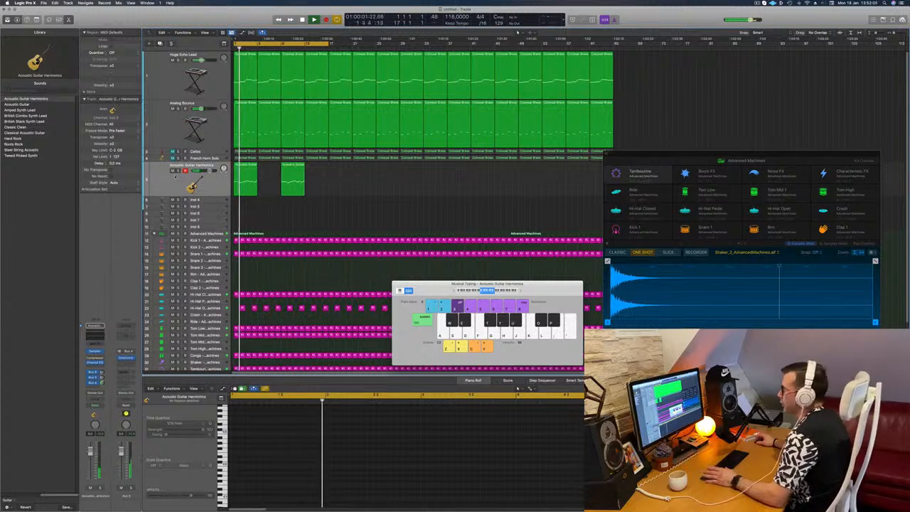
- Duplicate the Acoustic Guitar Harmonics track, try moving the first region onto it at bar 3, and undo that move
click(176, 176)
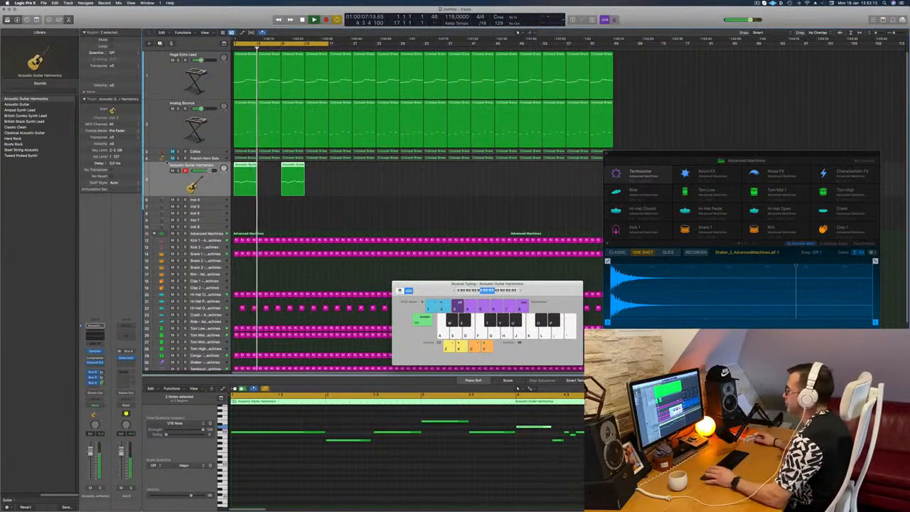
key(super+d)
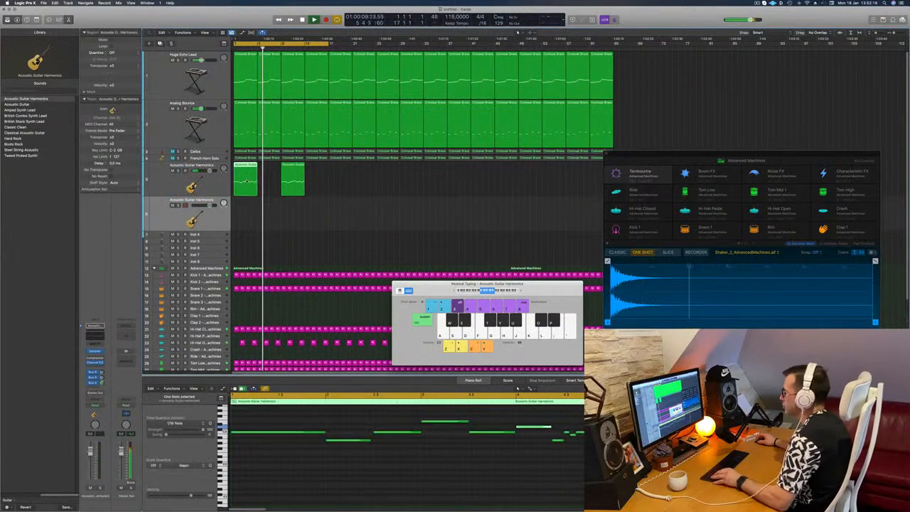
drag(246, 187, 259, 206)
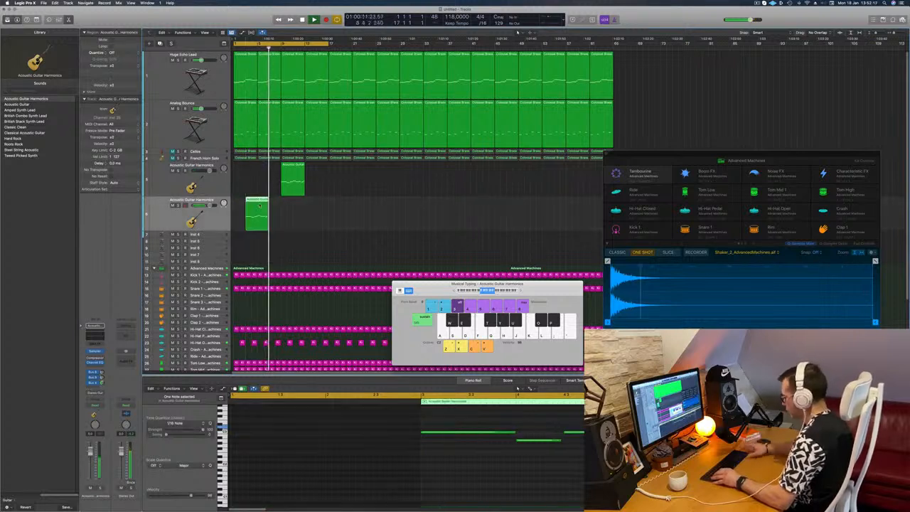
key(super+z)
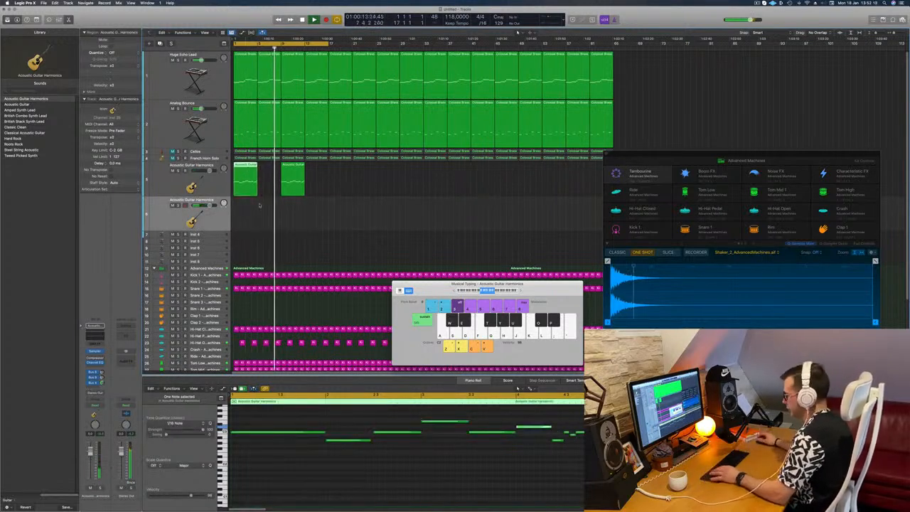
- Audition melody notes on the duplicated guitar track with the on-screen keyboard during playback
key(l)
key(j)
key(k)
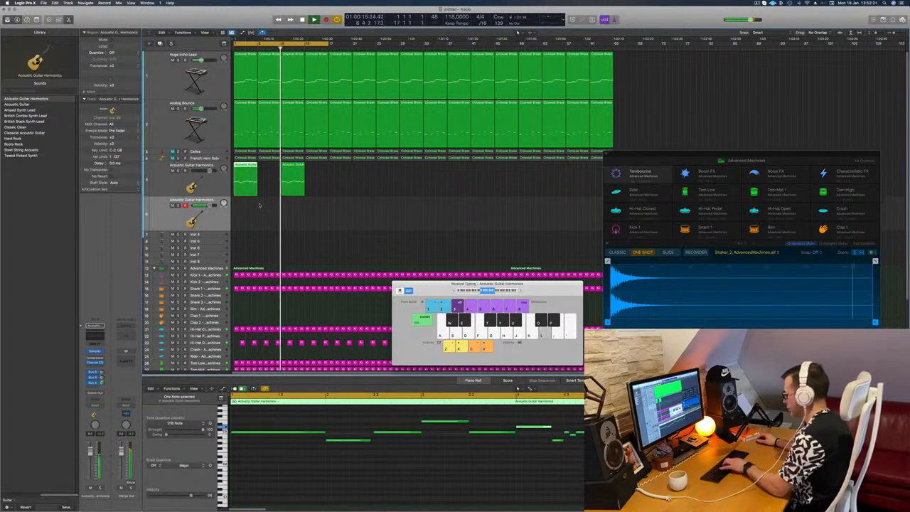
key(apostrophe)
key(apostrophe)
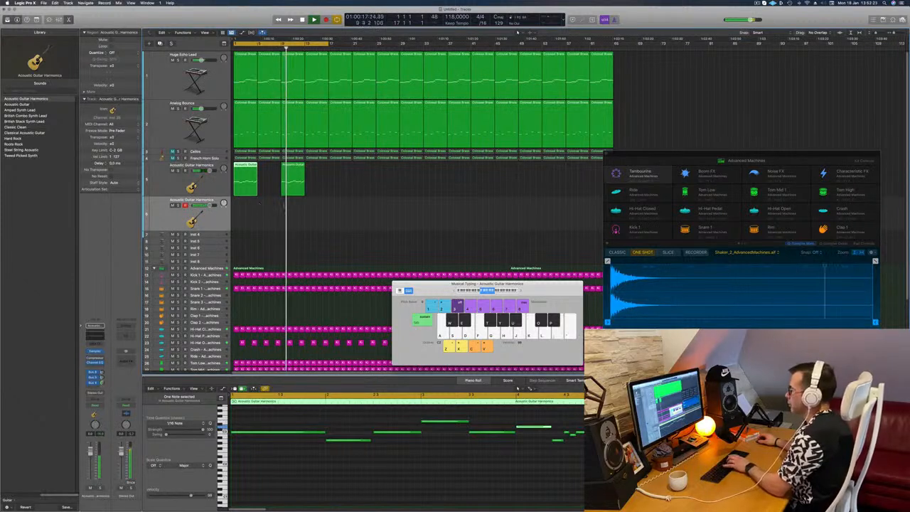
key(l)
key(semicolon)
- Raise the Musical Typing range by one octave and rehearse a high melody on the duplicated guitar track over the loop
click(520, 291)
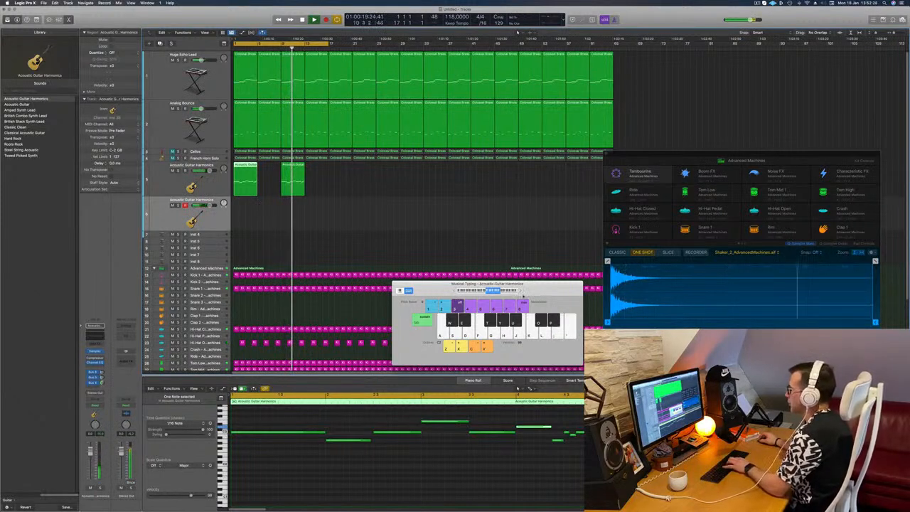
key(l)
key(apostrophe)
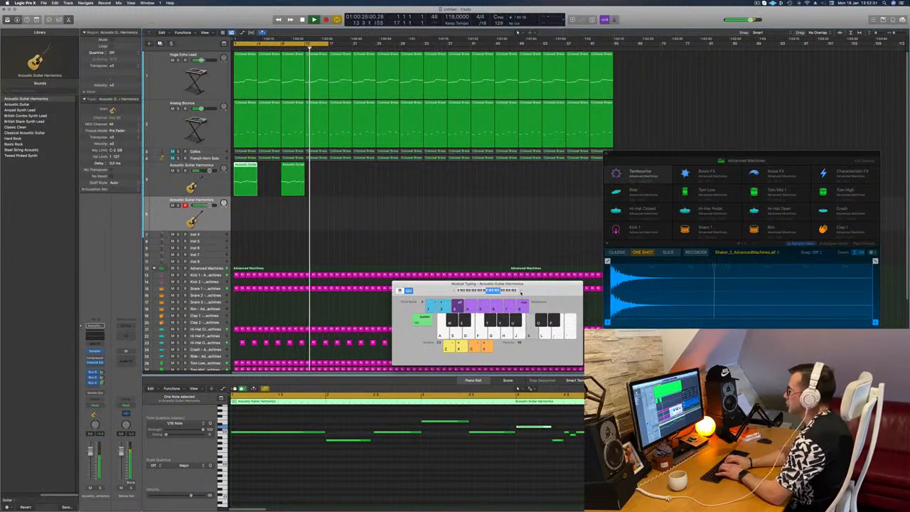
key(g)
key(k)
key(l)
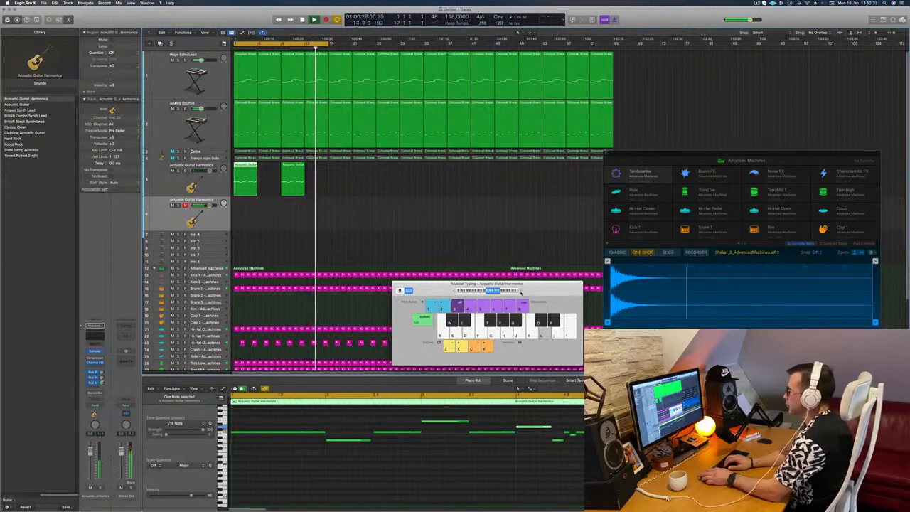
key(l)
key(semicolon)
key(l)
key(semicolon)
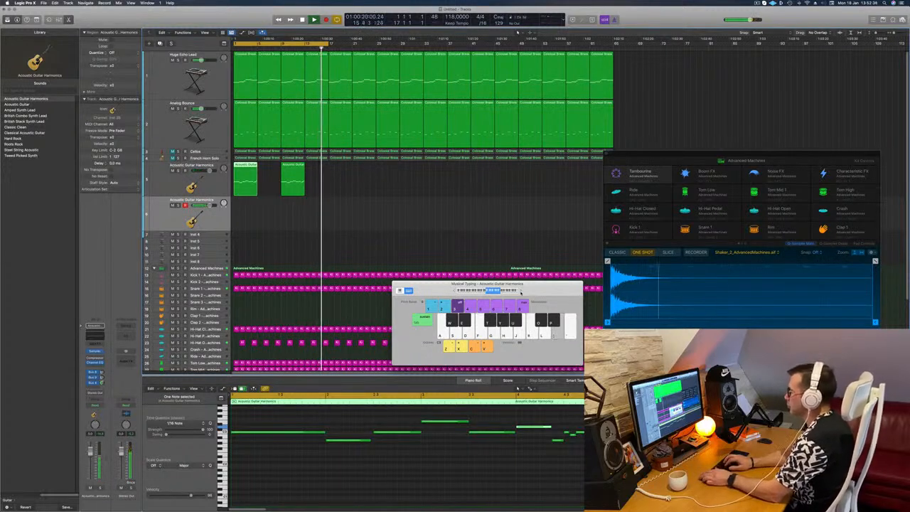
key(l)
key(semicolon)
key(semicolon)
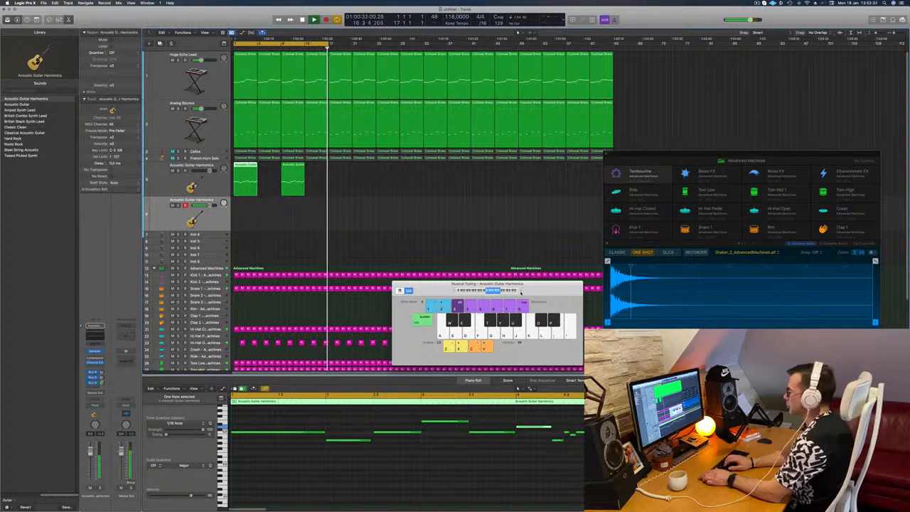
key(j)
key(k)
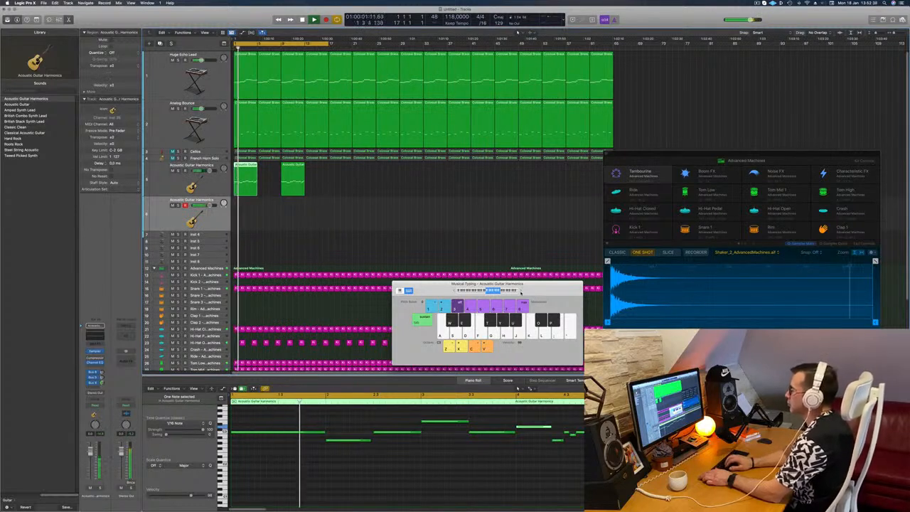
key(apostrophe)
key(k)
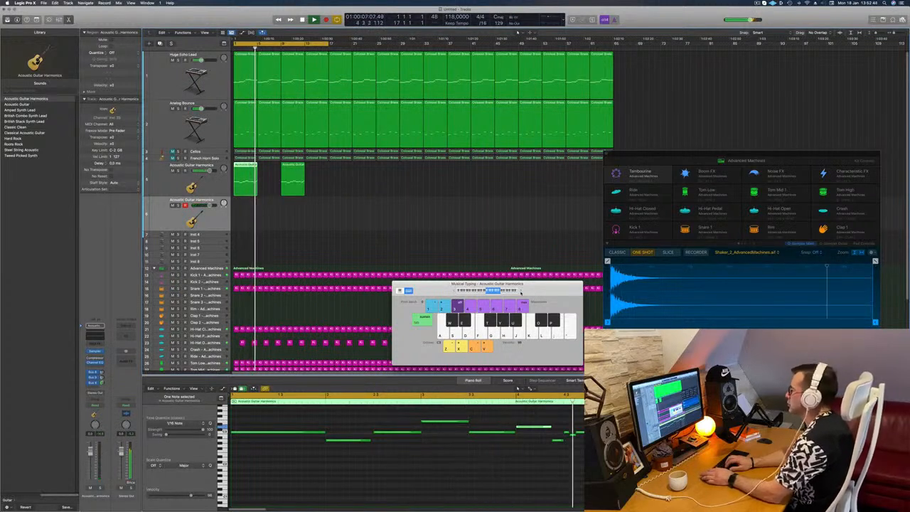
key(semicolon)
key(l)
key(l)
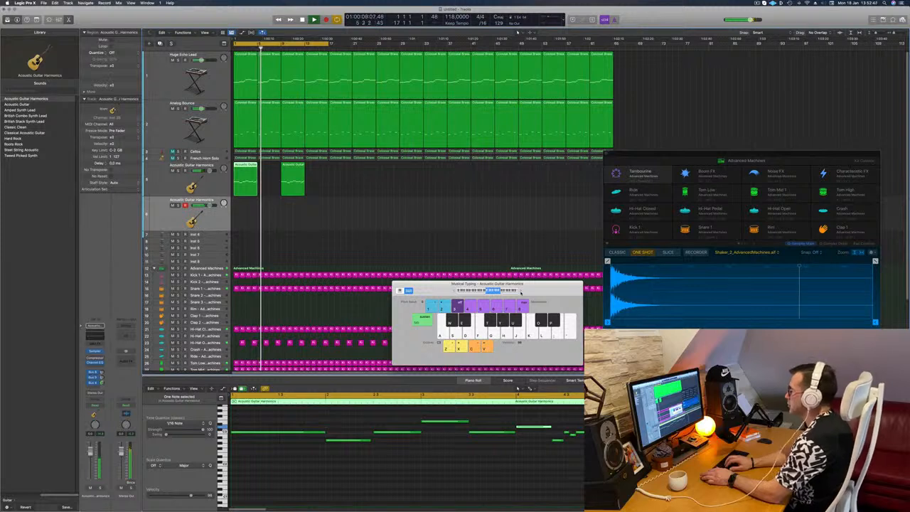
key(l)
key(k)
key(k)
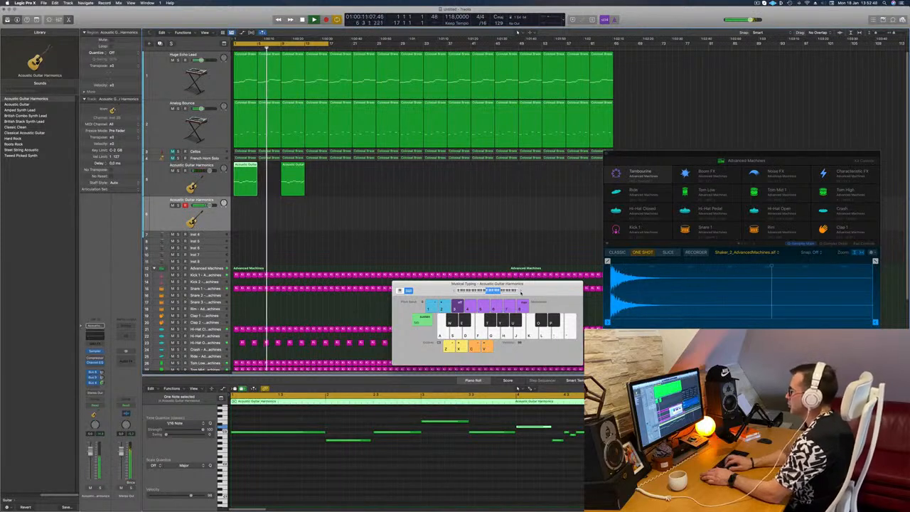
key(l)
key(l)
key(k)
key(k)
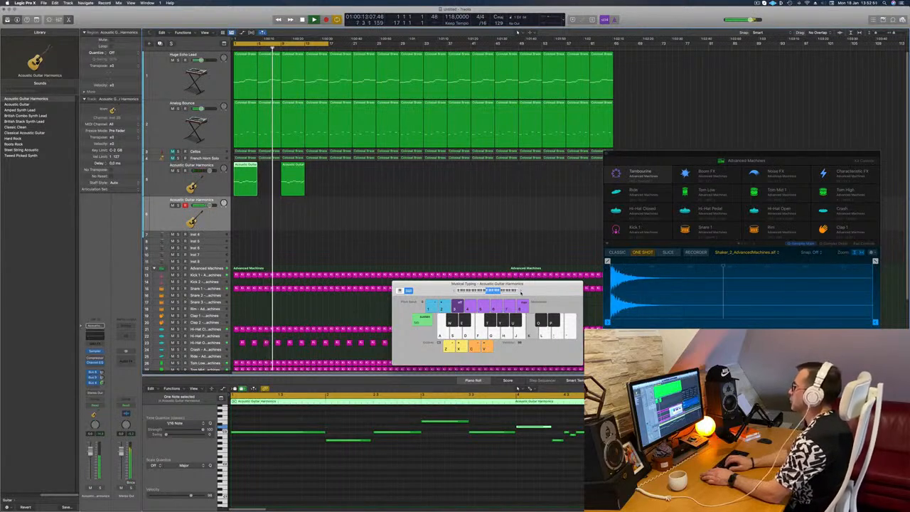
key(l)
key(j)
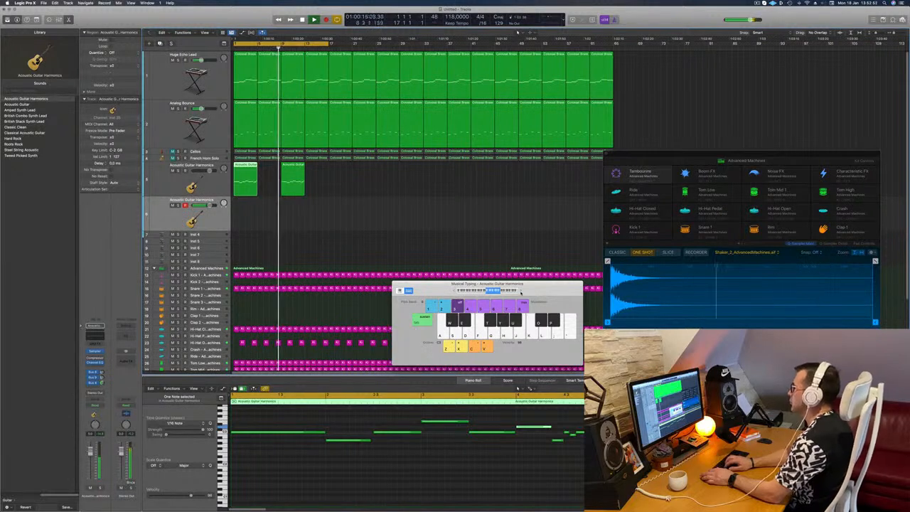
key(semicolon)
key(l)
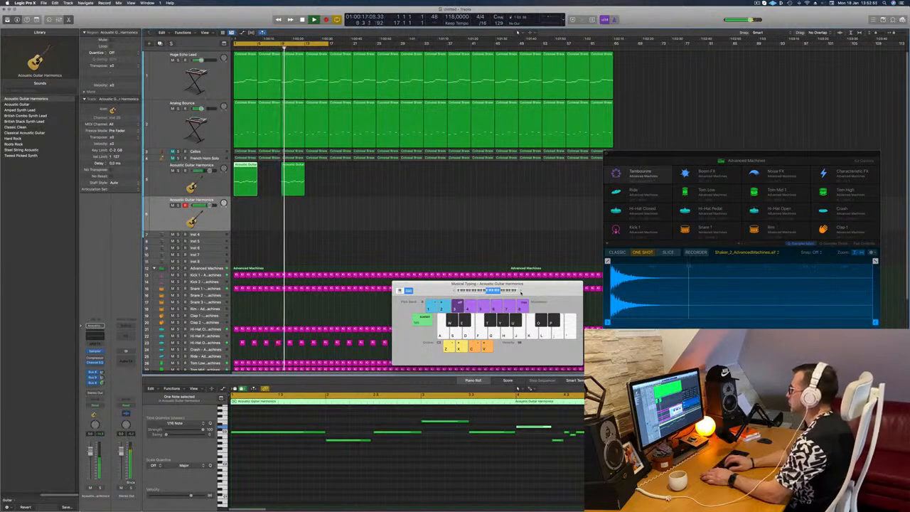
key(semicolon)
key(l)
key(k)
key(l)
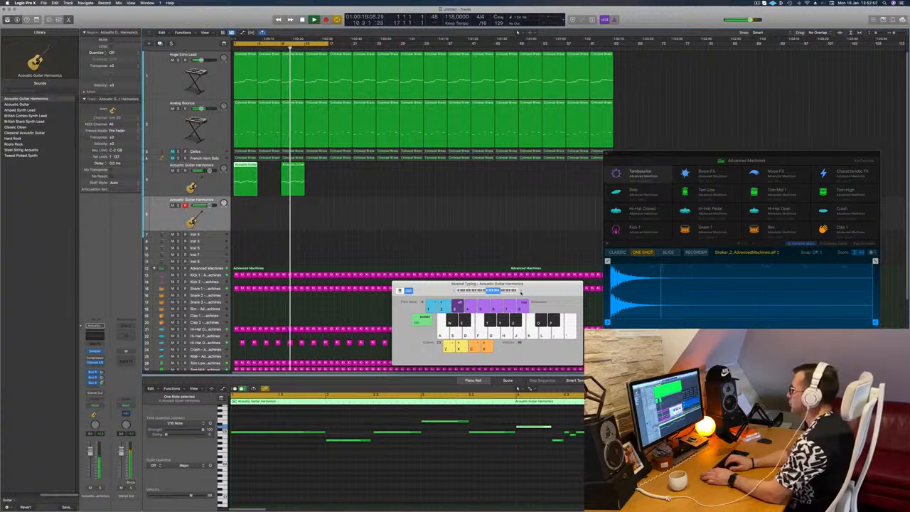
key(k)
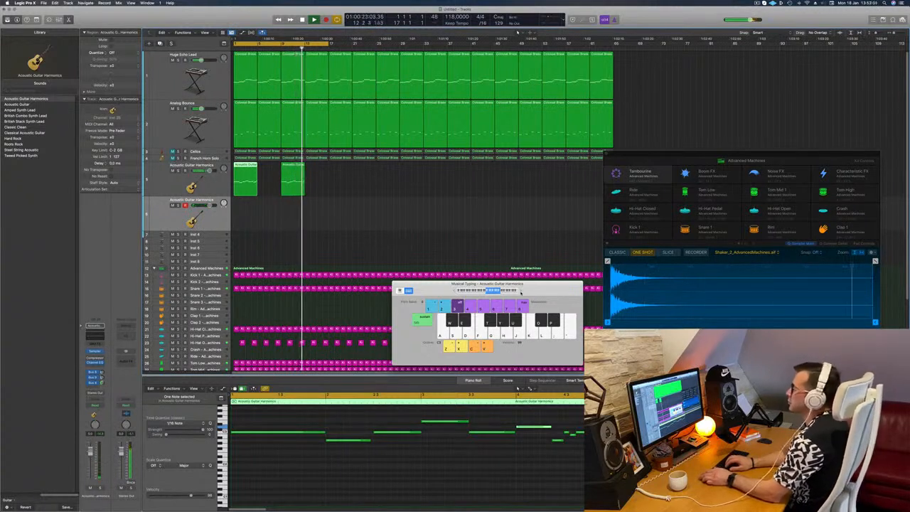
key(l)
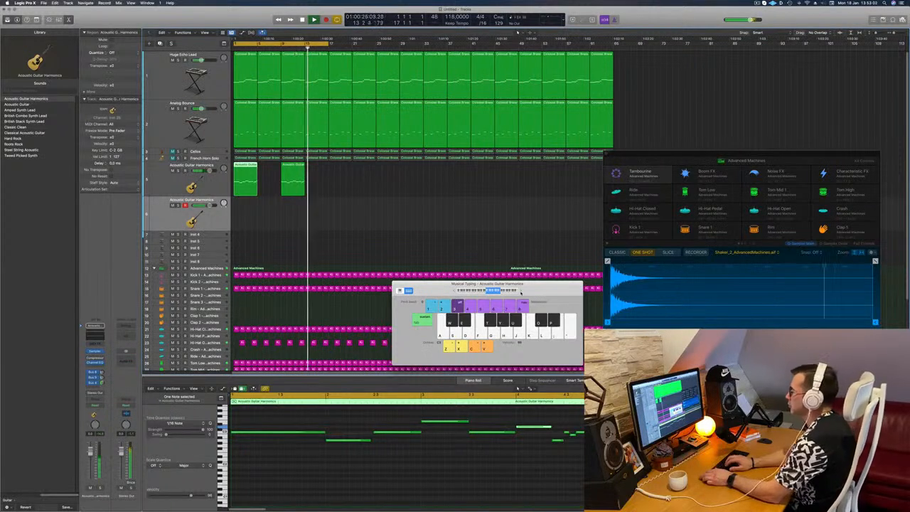
key(k)
key(k)
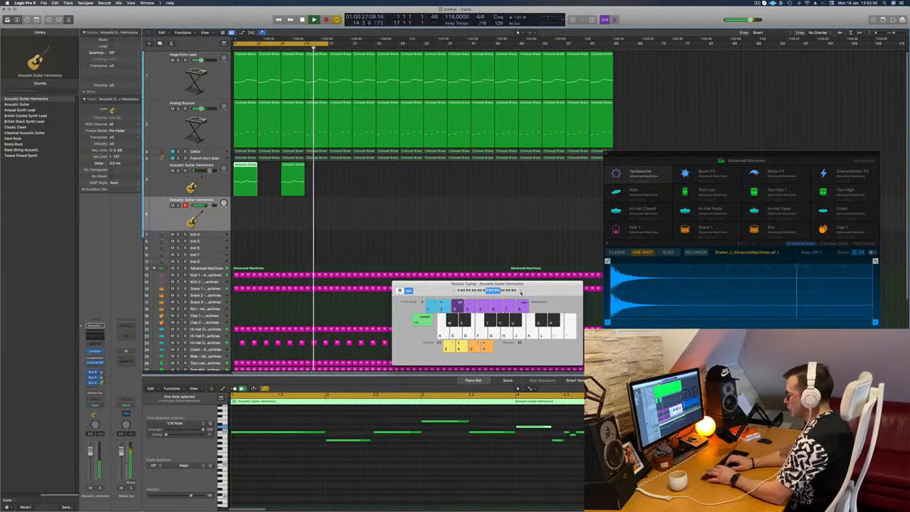
- Record a repeating three-note high melody on the second Acoustic Guitar Harmonics track and copy a high note to the region's start
key(j)
key(r)
key(k)
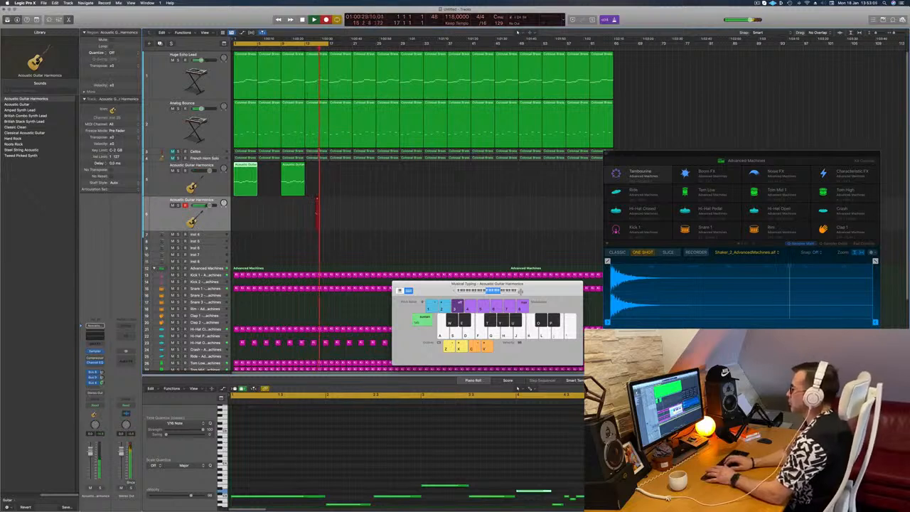
key(k)
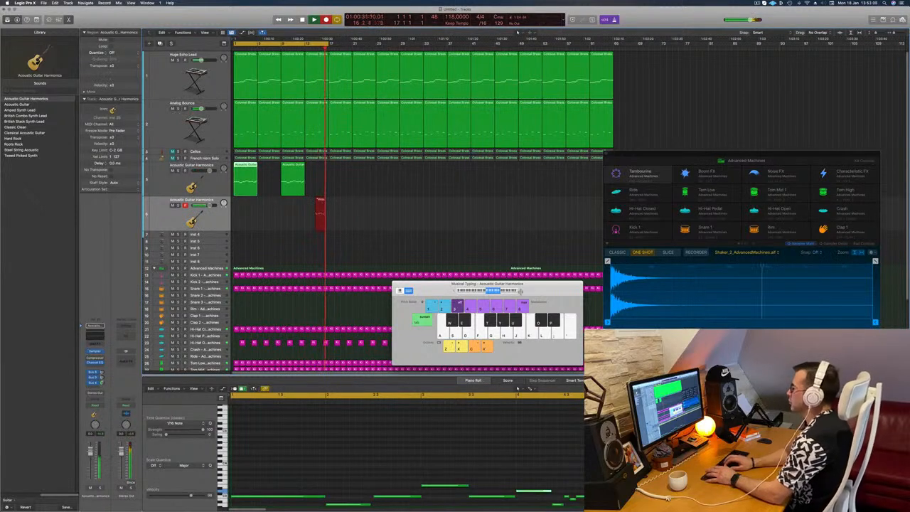
key(semicolon)
key(l)
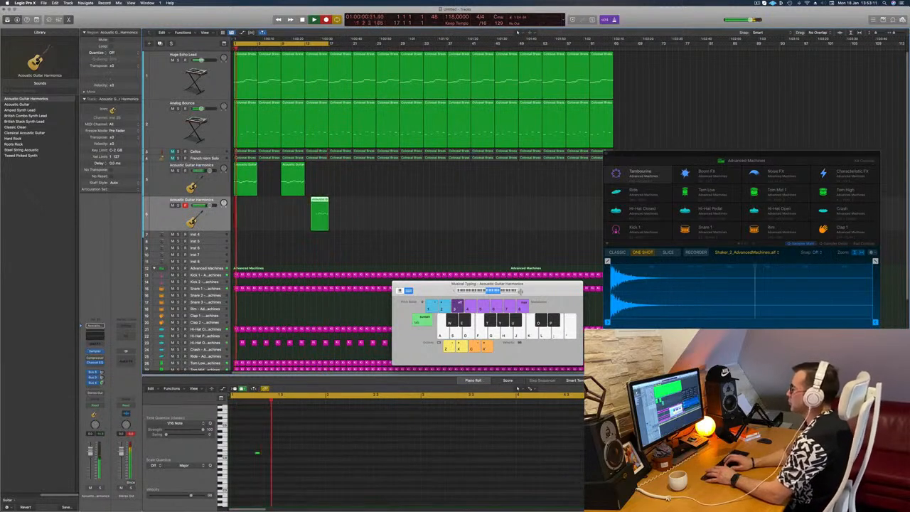
key(k)
key(semicolon)
key(l)
key(k)
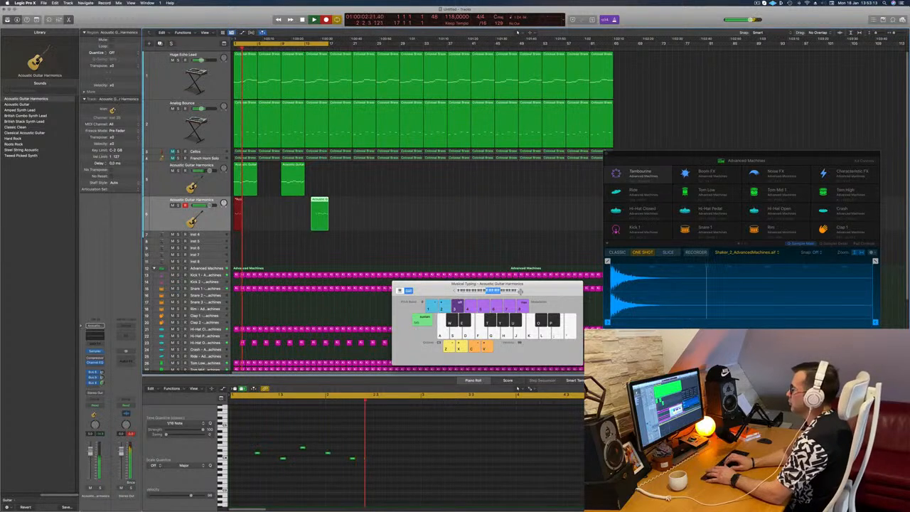
key(semicolon)
key(l)
key(k)
key(semicolon)
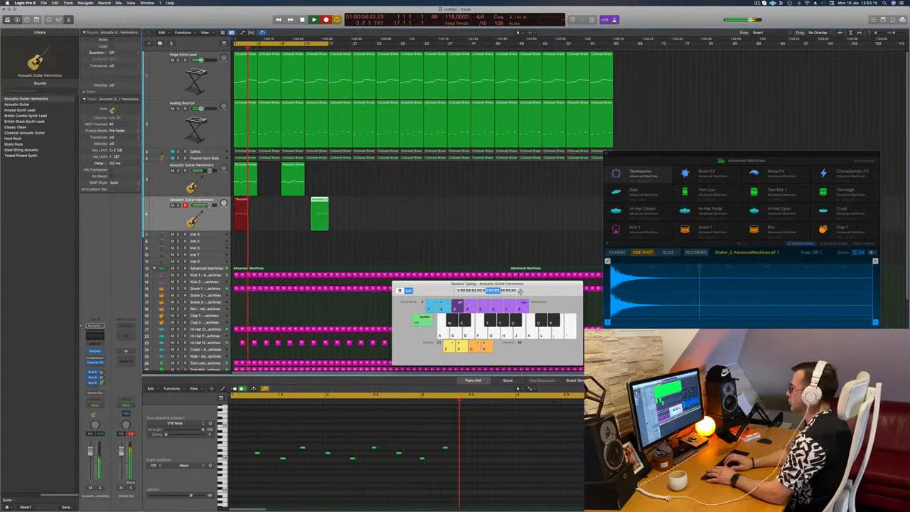
key(l)
key(k)
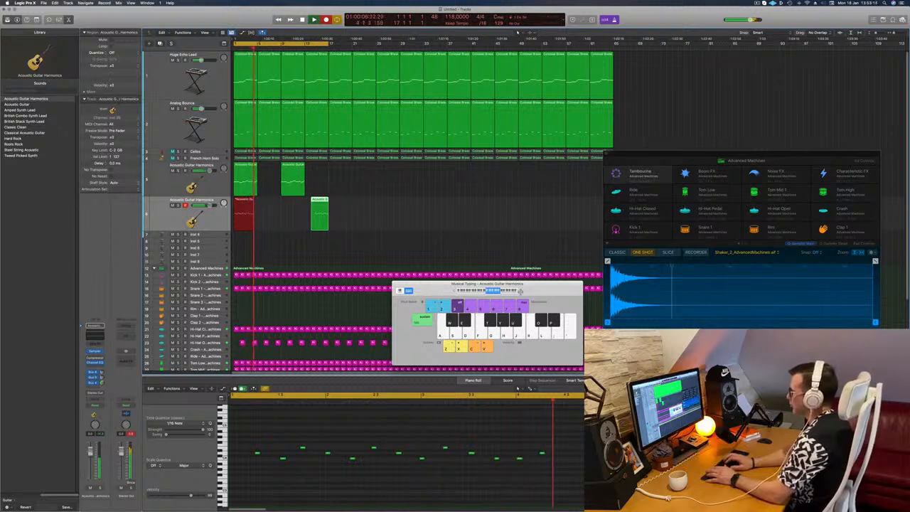
key(space)
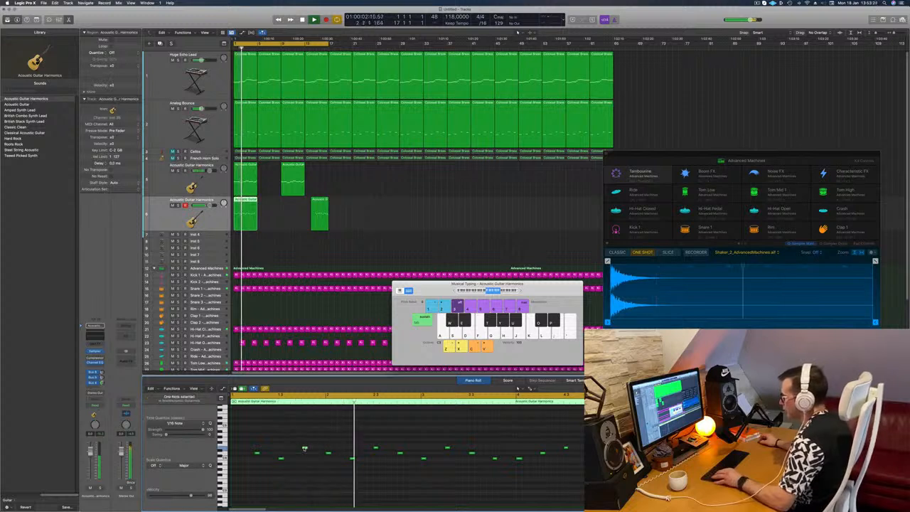
drag(289, 450, 235, 452)
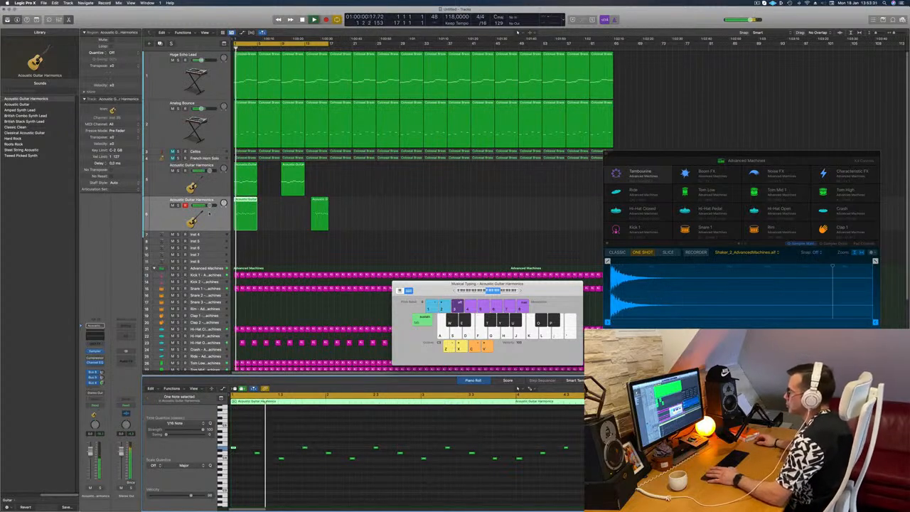
- Enable the Channel EQ analyzer on the second guitar track and add a low cut at 1060 Hz, 48 dB/Oct, Q 0.11
click(95, 331)
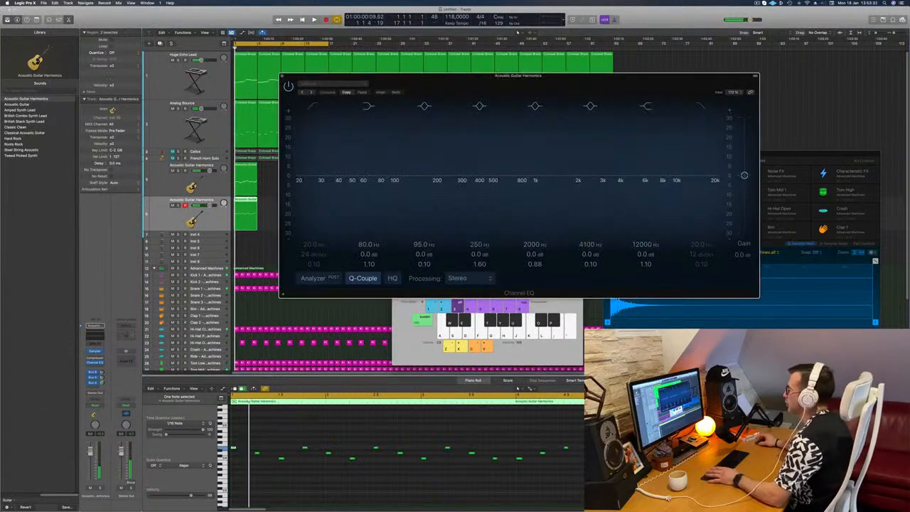
click(319, 279)
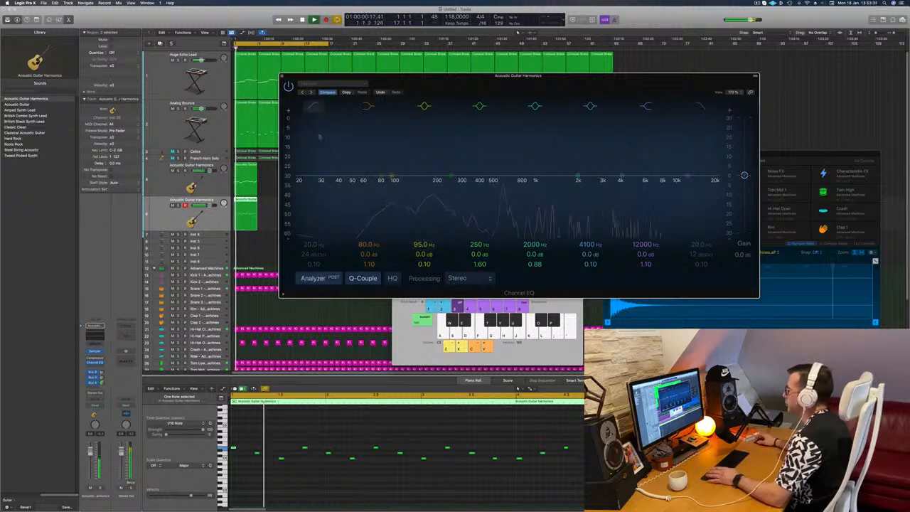
mouse_move(320, 136)
mouse_down()
mouse_move(437, 178)
mouse_move(633, 179)
mouse_up()
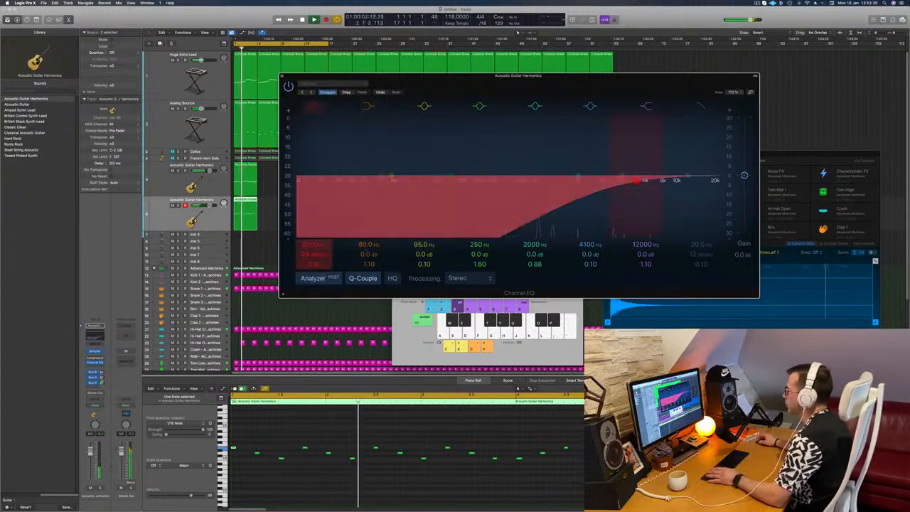
drag(635, 181, 557, 183)
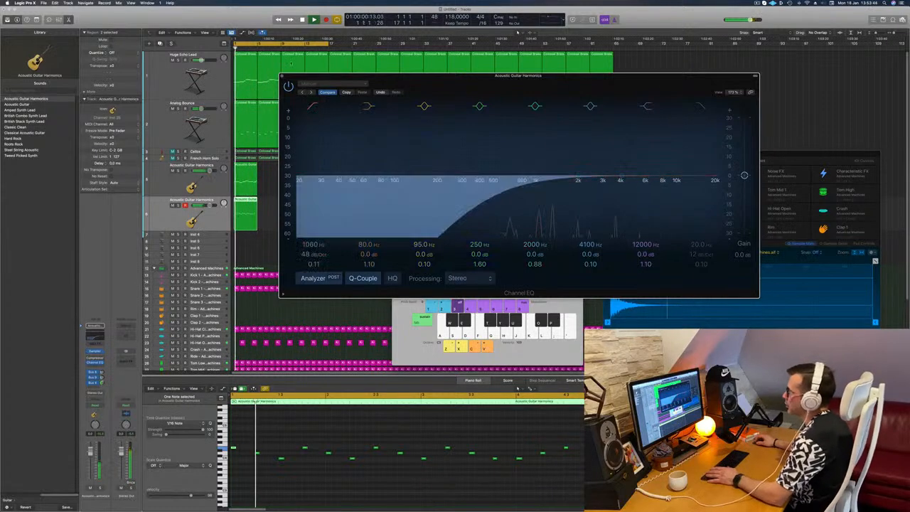
click(283, 76)
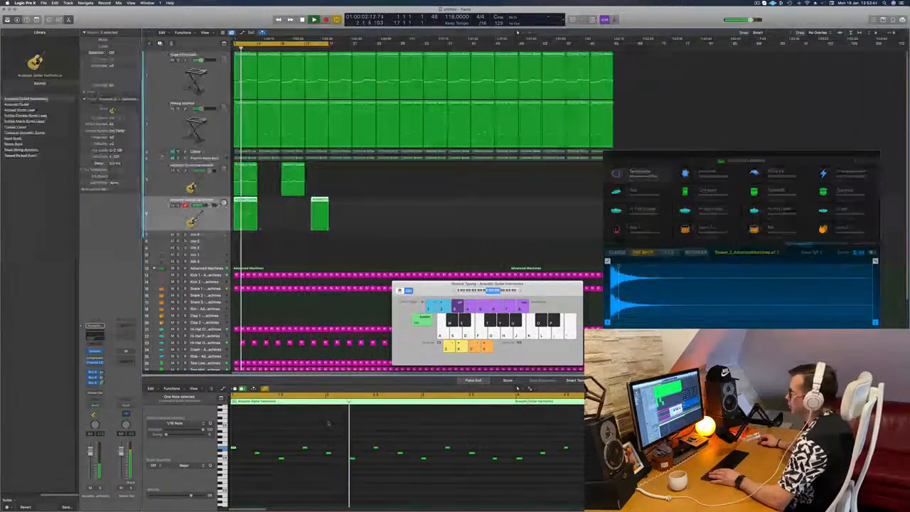
- Copy the bar 1 region of the second guitar track to bar 5 and delete the stray regions behind it
click(301, 426)
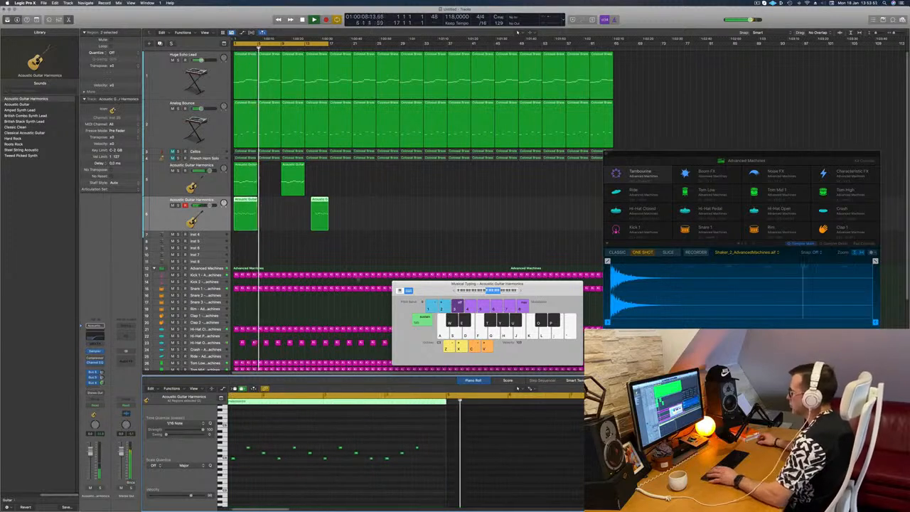
drag(246, 202, 304, 208)
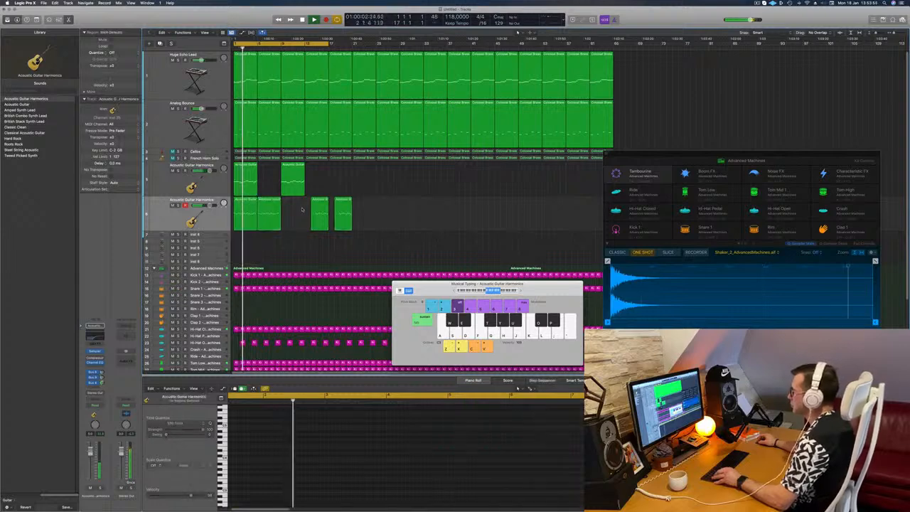
key(Delete)
scroll(349, 211, up, 5)
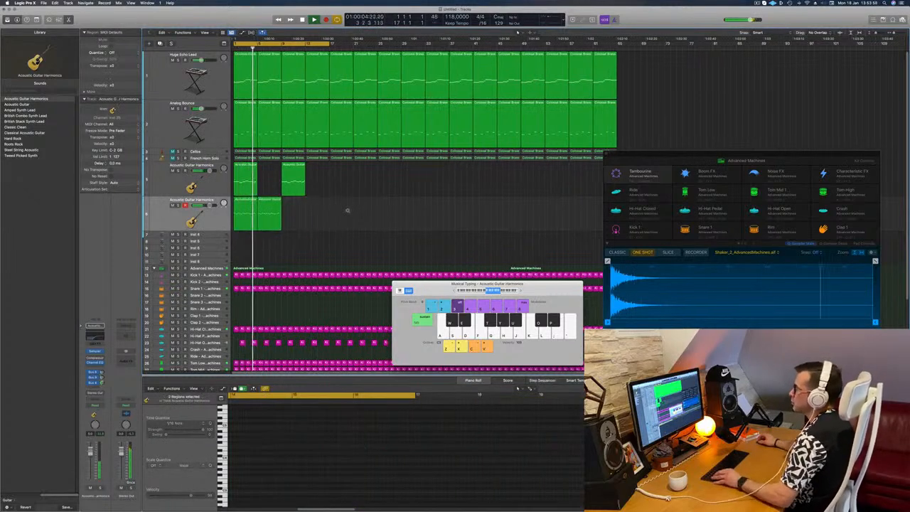
scroll(377, 213, down, 3)
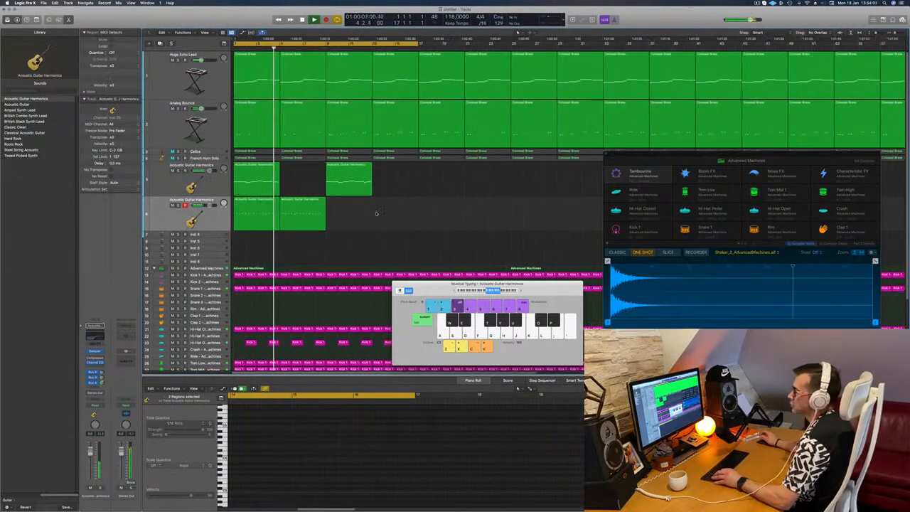
- Delete the last three notes of the second guitar track's bar 1 region and fill its end with a copy of the preceding four notes
click(292, 210)
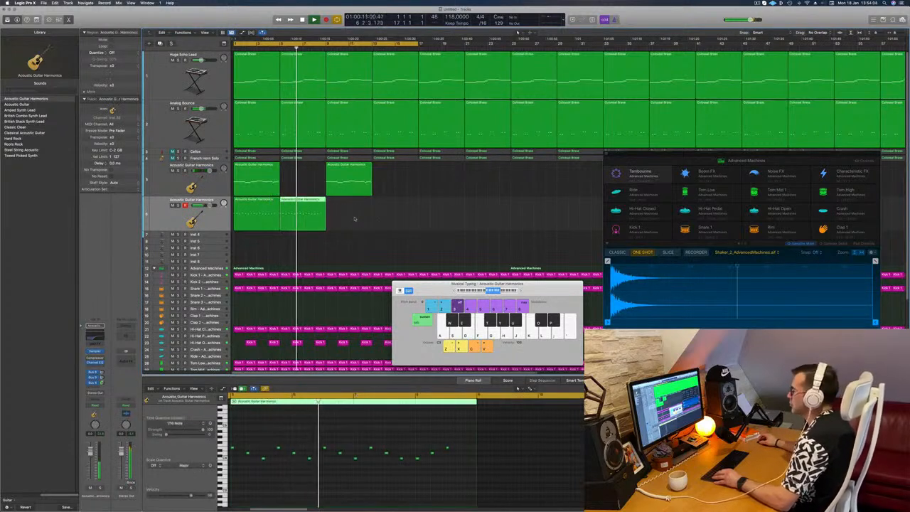
scroll(274, 195, down, 2)
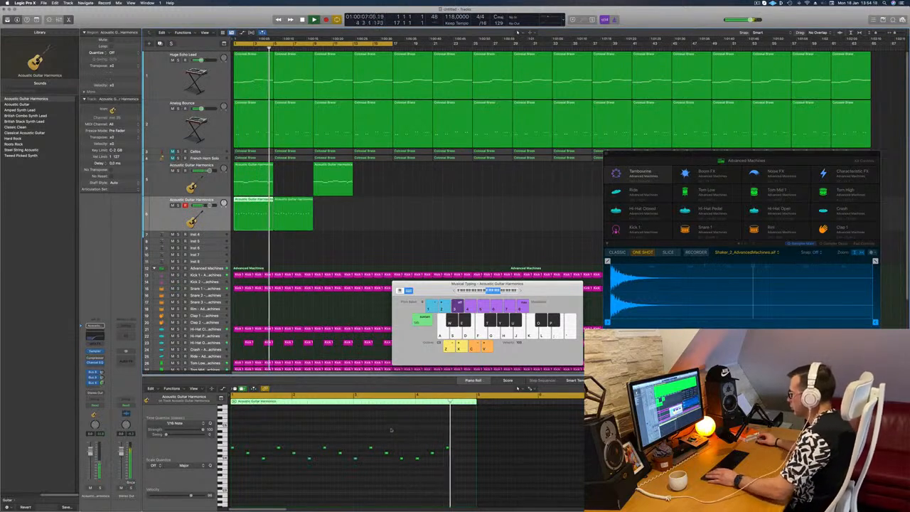
key(Return)
drag(415, 442, 454, 468)
key(Delete)
key(space)
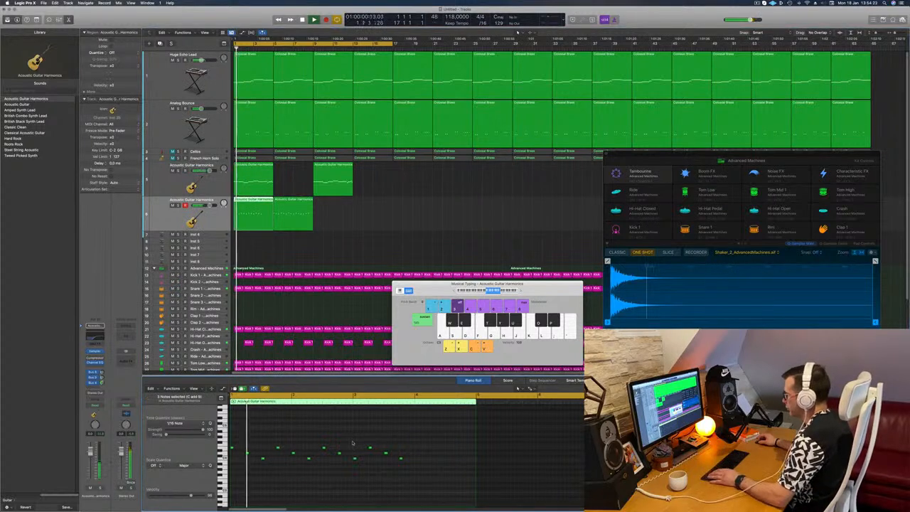
drag(354, 442, 419, 479)
key(space)
key(space)
drag(355, 459, 417, 462)
- Repeat the edited four-bar region on the second guitar track at bars 5, 9 and 13
drag(312, 229, 365, 203)
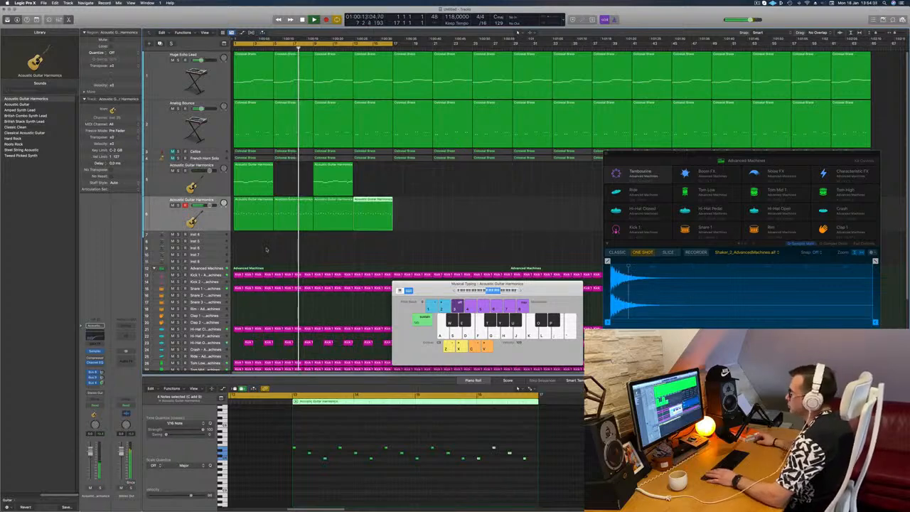
click(207, 221)
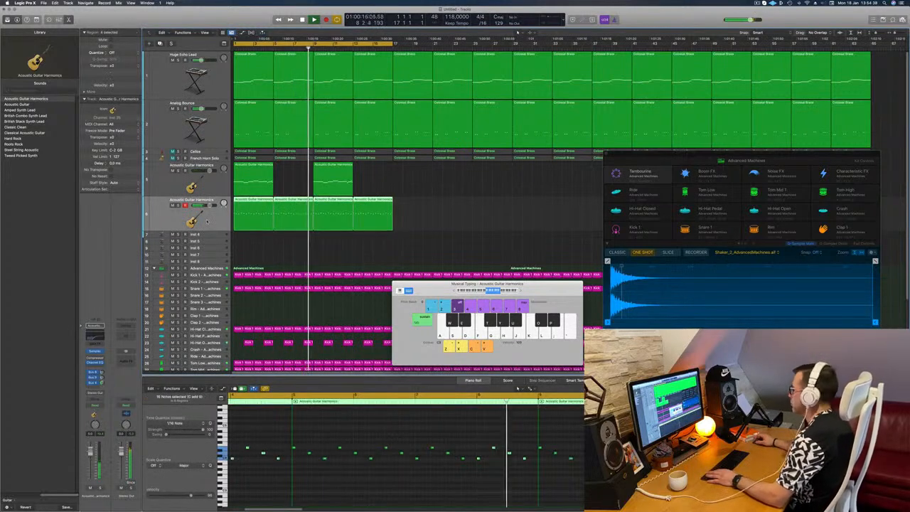
click(293, 245)
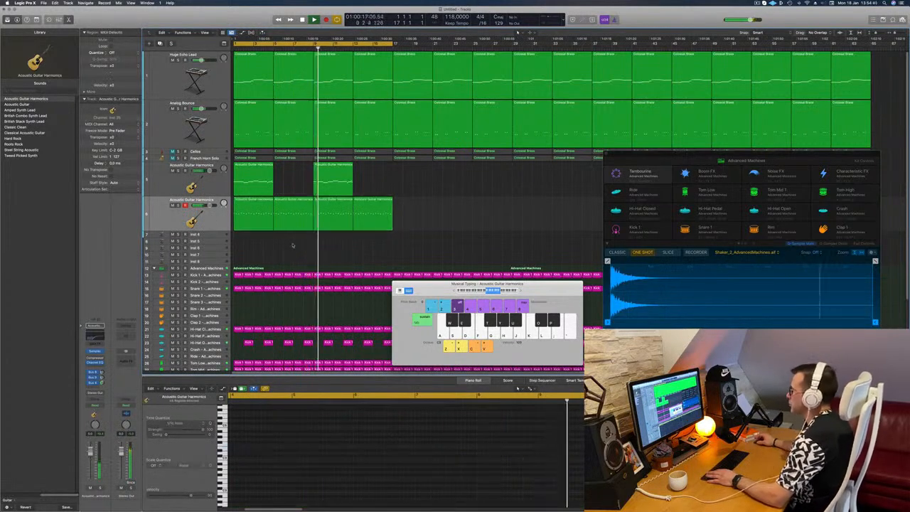
- Lower the low-cut frequency in the second guitar track's Channel EQ and set its Q to 0.25
click(207, 221)
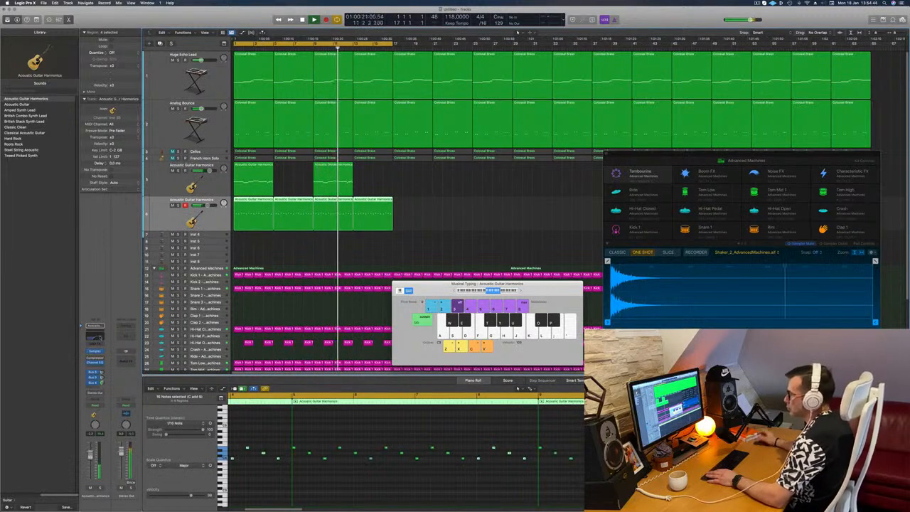
click(101, 339)
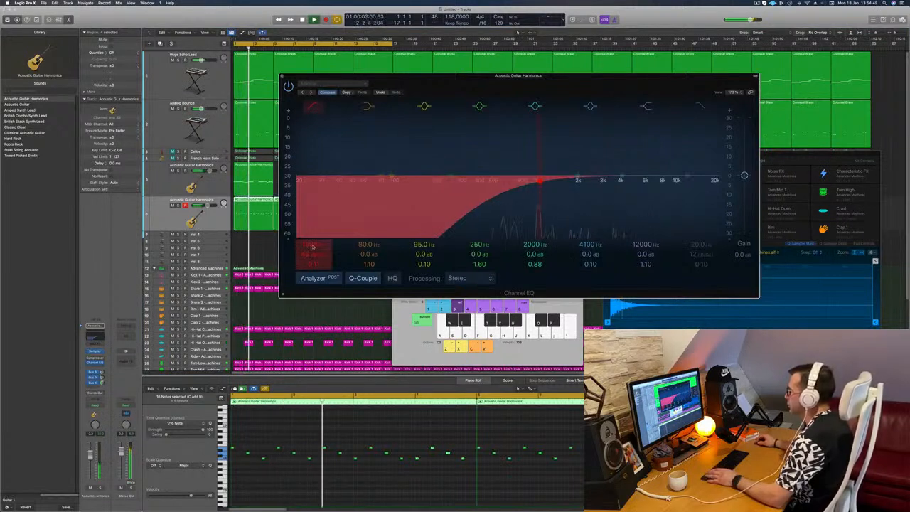
mouse_move(313, 246)
mouse_down()
mouse_move(313, 260)
mouse_move(313, 250)
mouse_up()
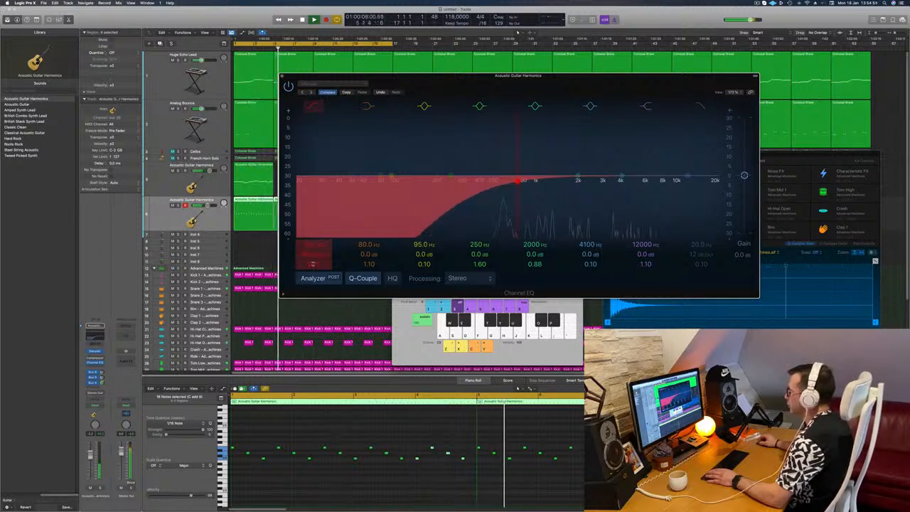
drag(315, 257, 314, 256)
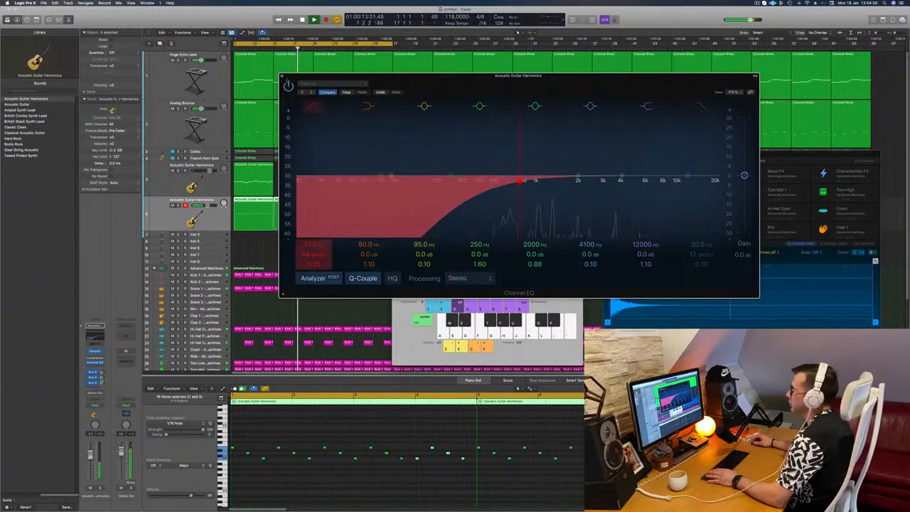
key(super+w)
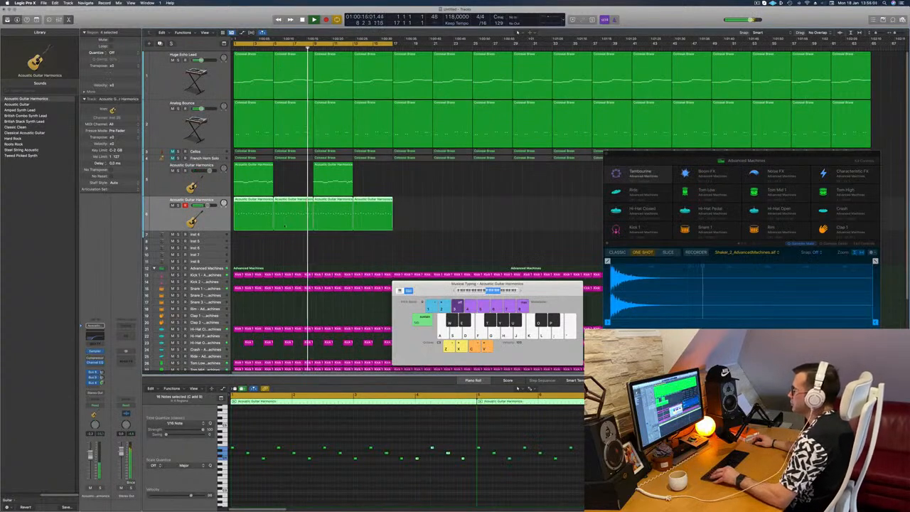
- Duplicate the second guitar track and copy the first guitar track's bar 1 region onto the new track
scroll(278, 237, down, 3)
scroll(278, 237, up, 3)
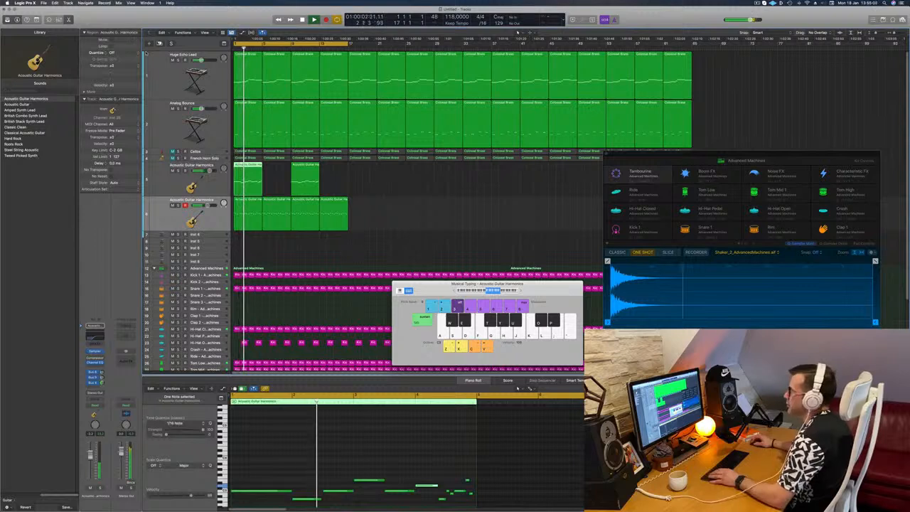
key(super+d)
key(shift+r)
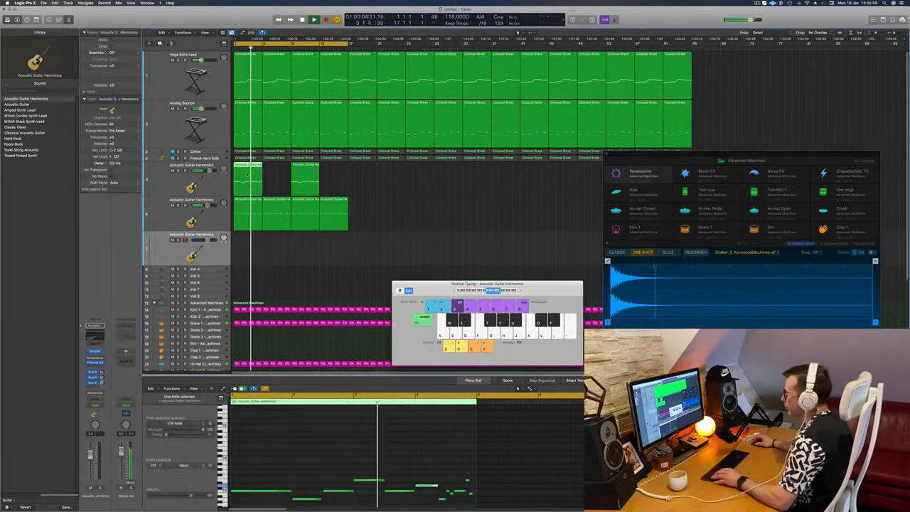
key(space)
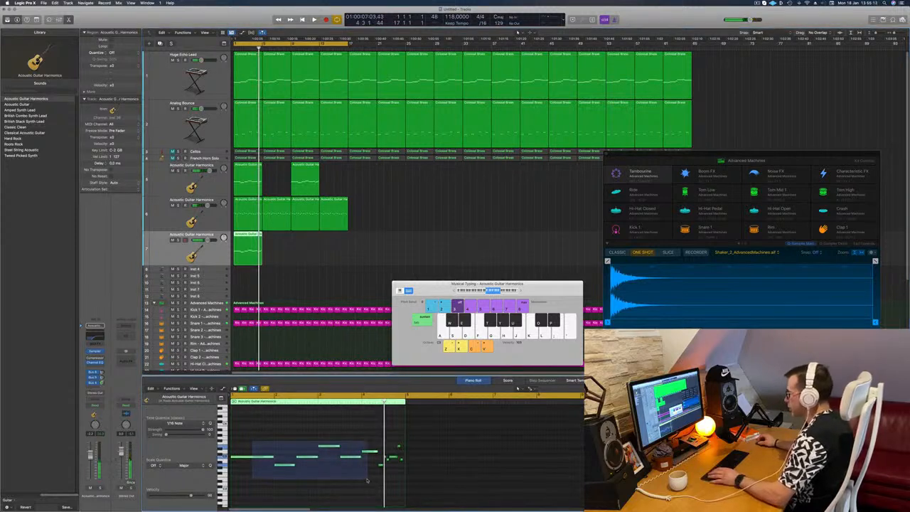
- Delete the notes in the new region's first three bars and place the region at bars 5 and 13 of the third guitar track
drag(367, 481, 367, 480)
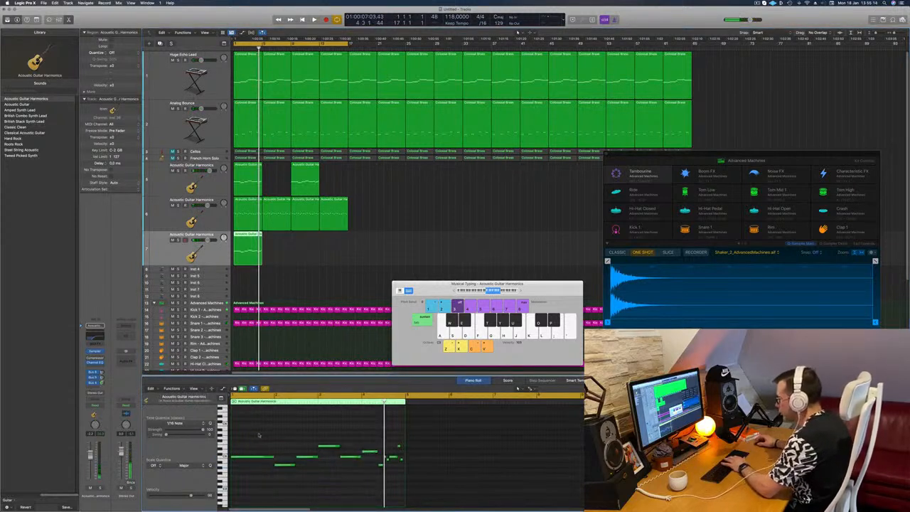
drag(259, 436, 344, 483)
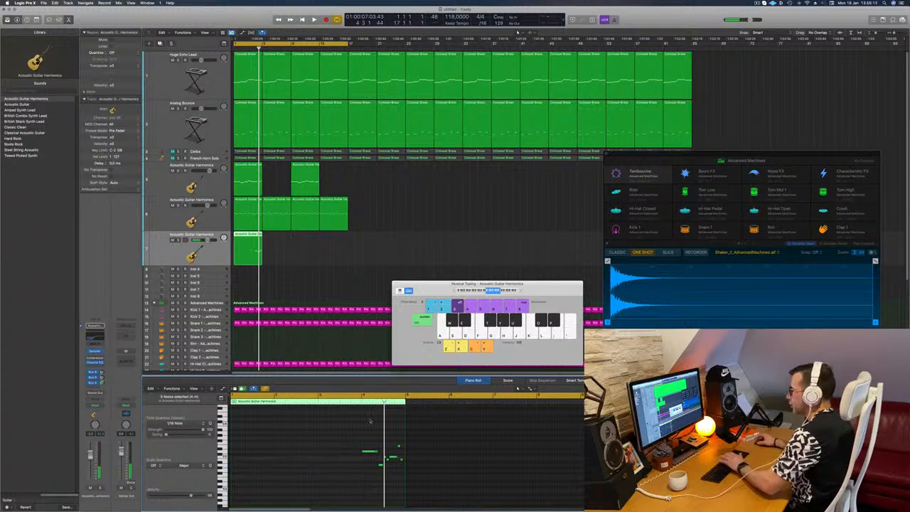
drag(251, 241, 338, 246)
- Change the third guitar track's sound to Steel String Acoustic during playback
key(space)
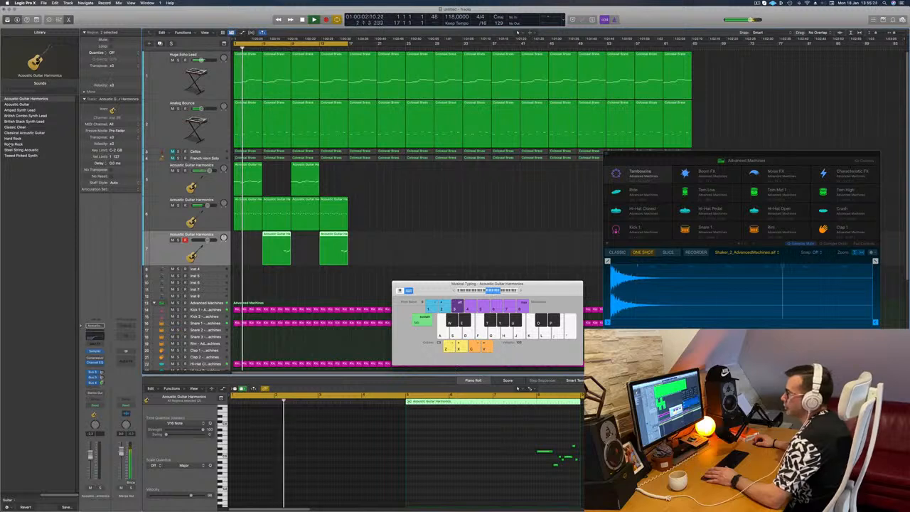
click(16, 150)
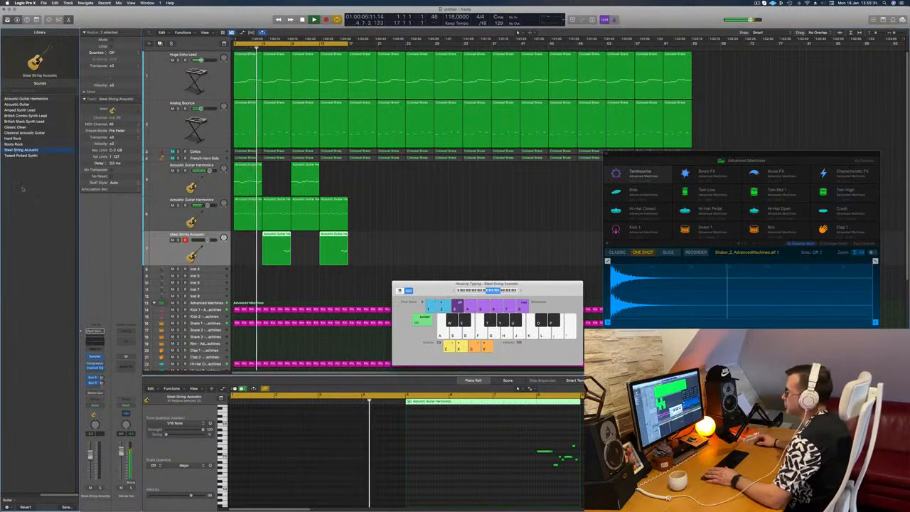
- Add a Bus 4 send to the Steel String Acoustic track during playback
scroll(377, 208, down, 2)
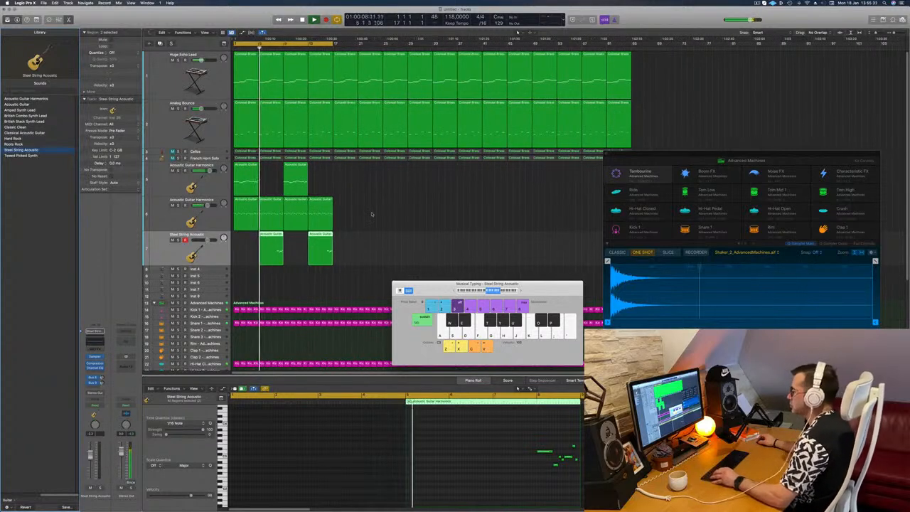
scroll(373, 199, down, 3)
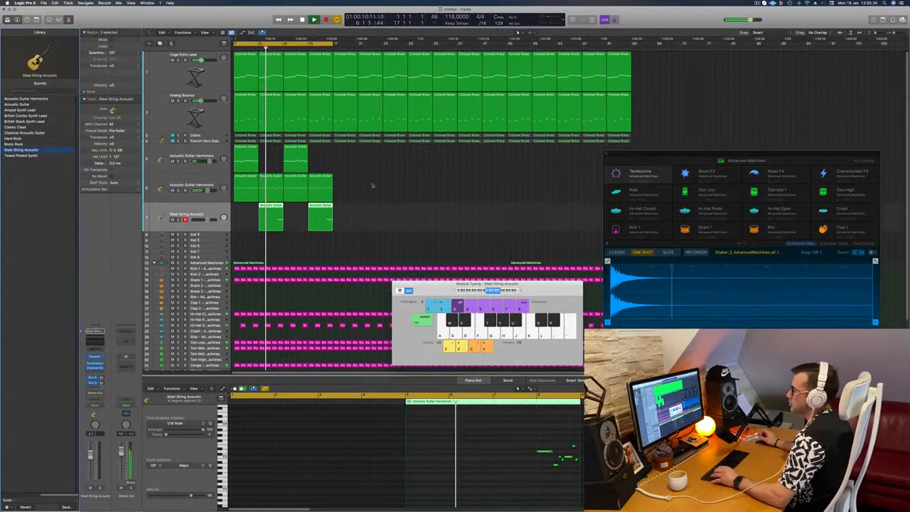
scroll(411, 190, up, 2)
scroll(412, 190, up, 1)
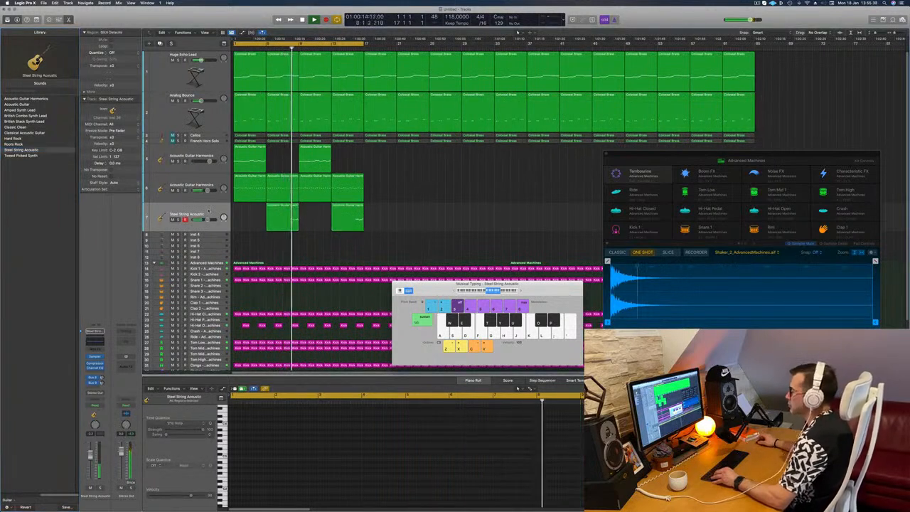
click(93, 388)
mouse_move(120, 395)
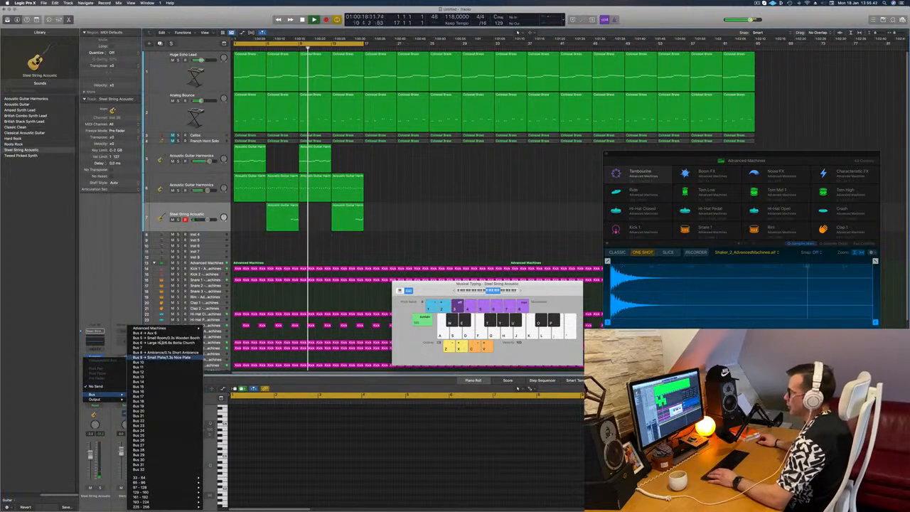
click(167, 357)
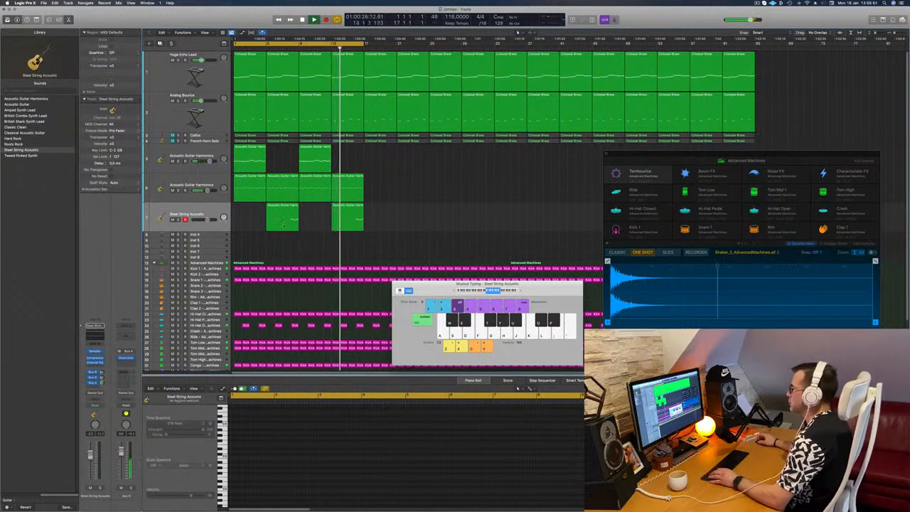
- Try the Classic Clean sound on the second guitar track during playback and undo the change
click(192, 184)
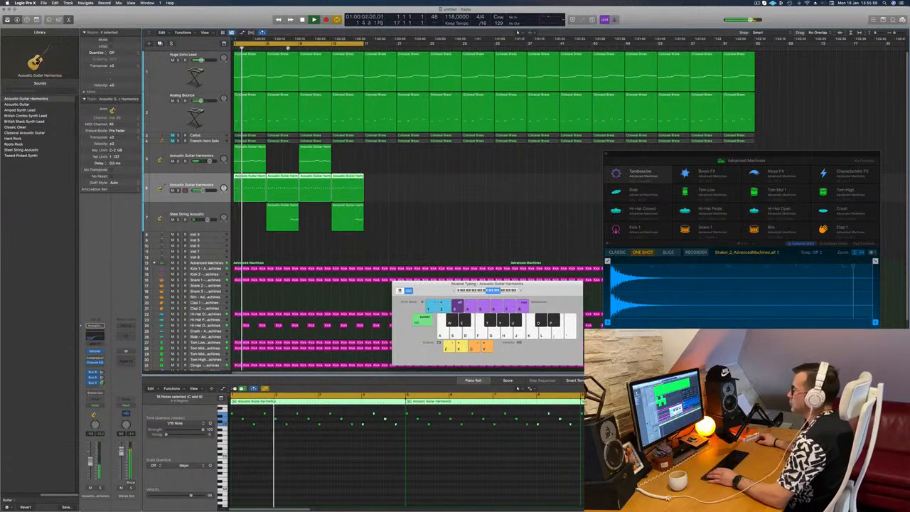
click(286, 49)
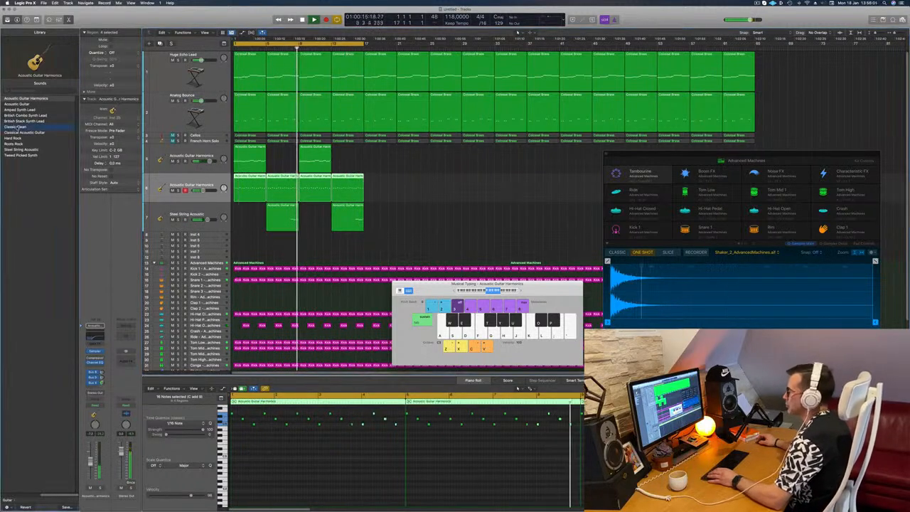
click(16, 127)
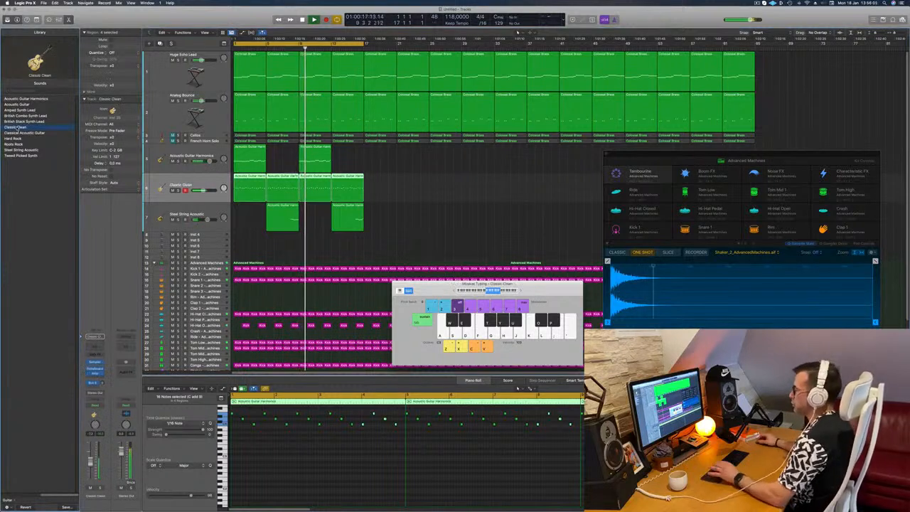
key(super+z)
key(space)
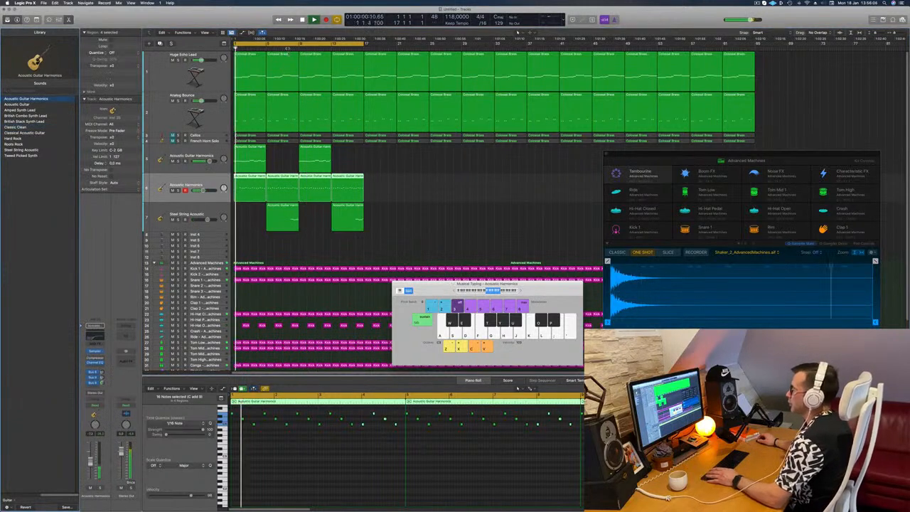
- Try the Amped Synth Lead sound on the third guitar track and play from about bar 7 to hear its phrase
click(290, 48)
click(188, 209)
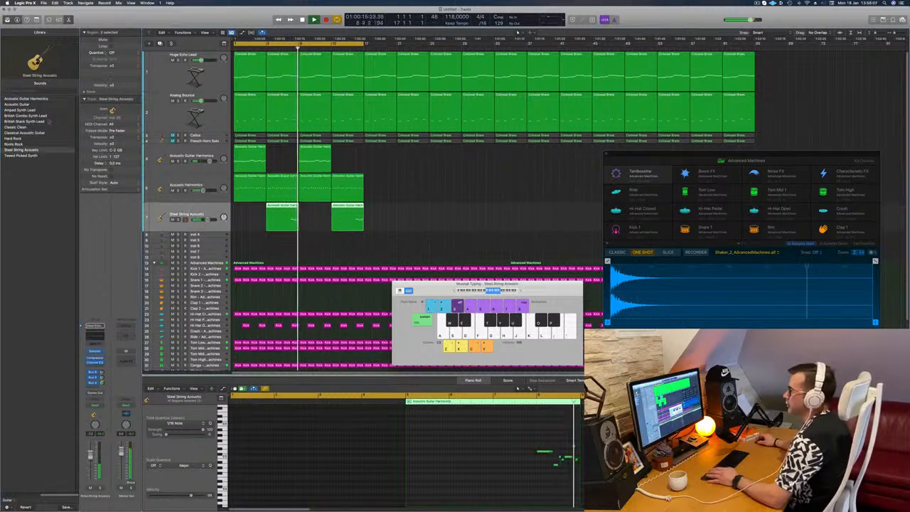
key(space)
key(space)
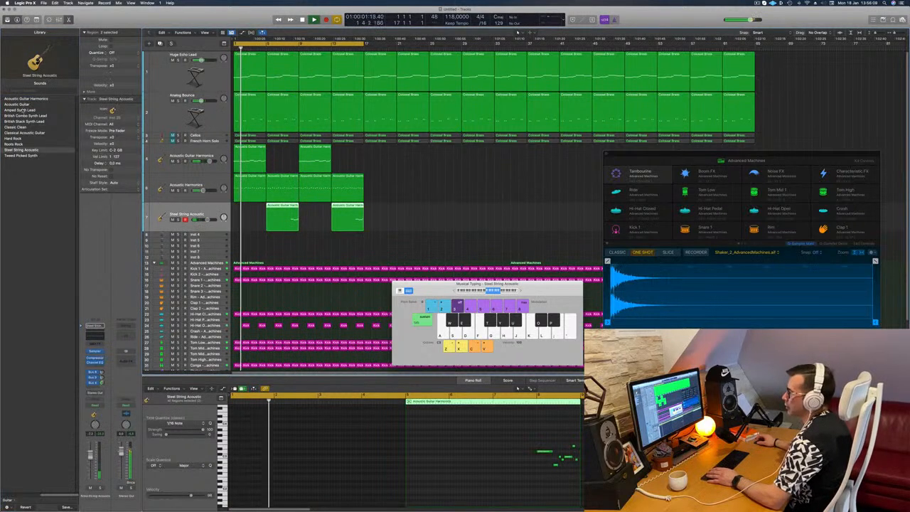
click(20, 110)
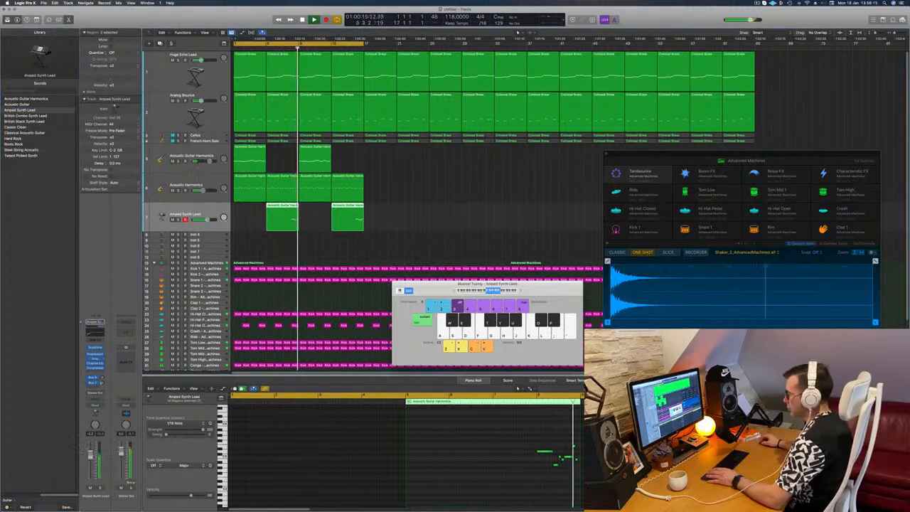
key(Return)
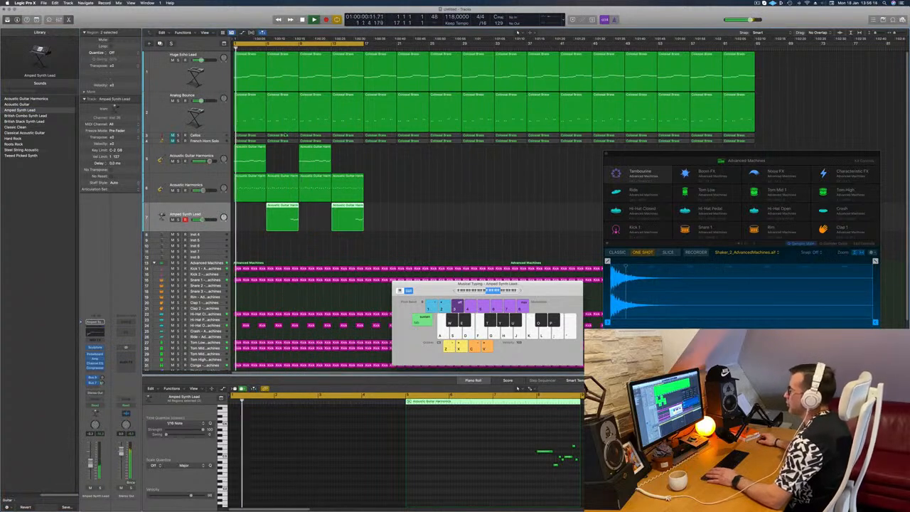
click(286, 50)
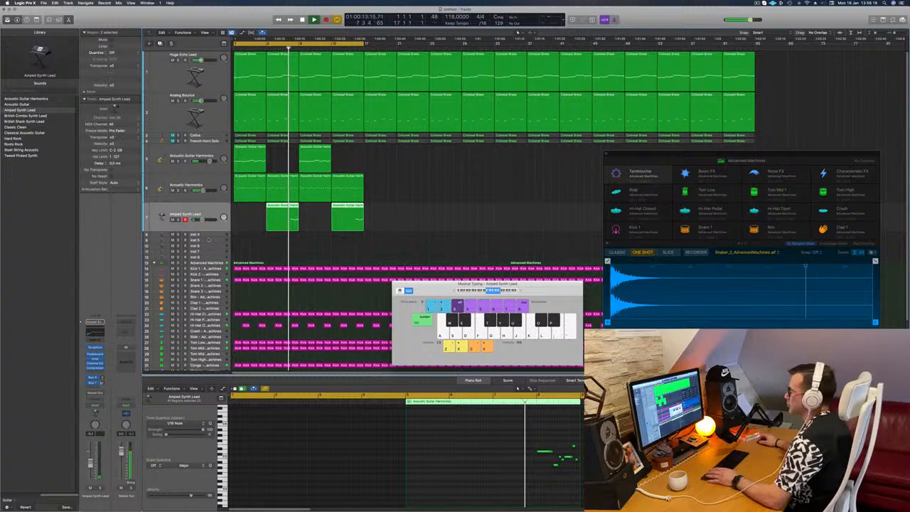
- Add a send to Bus 4 (Aux 6) on the Amped Synth Lead track and play the arrangement from the start
click(283, 248)
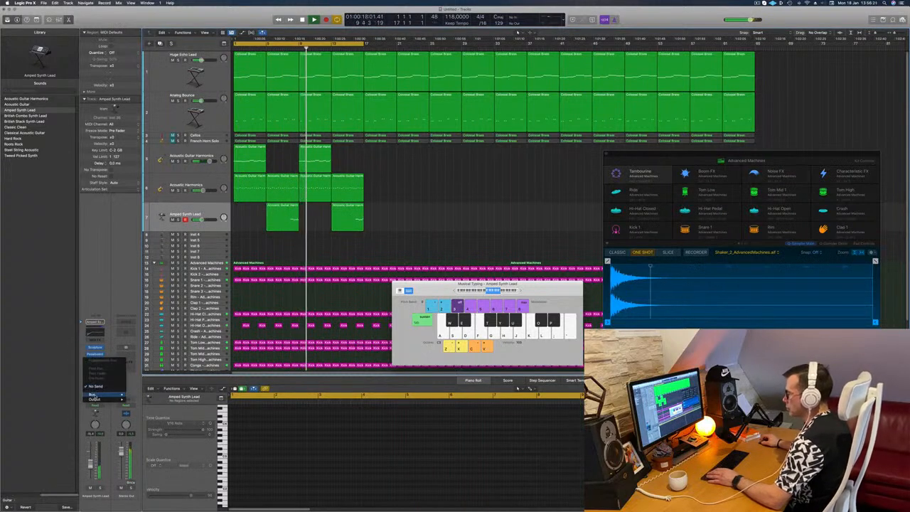
click(93, 389)
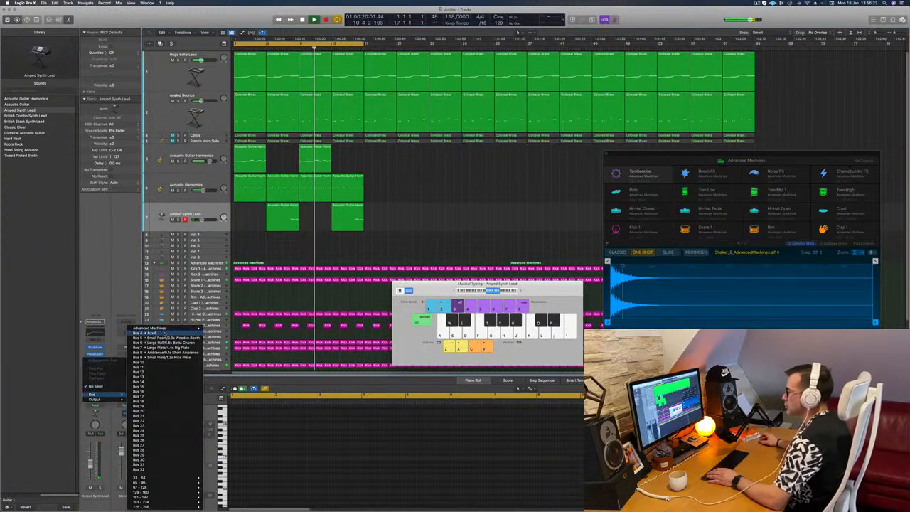
click(162, 333)
key(Return)
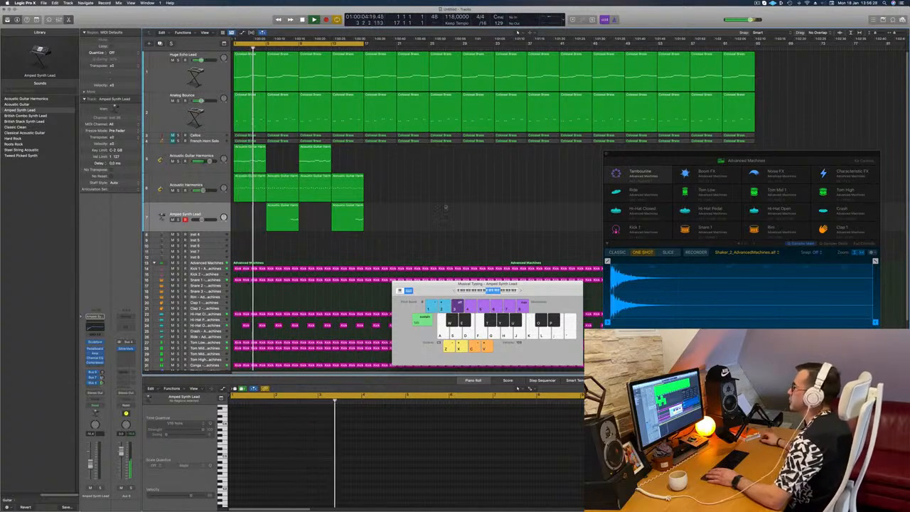
key(super+Left)
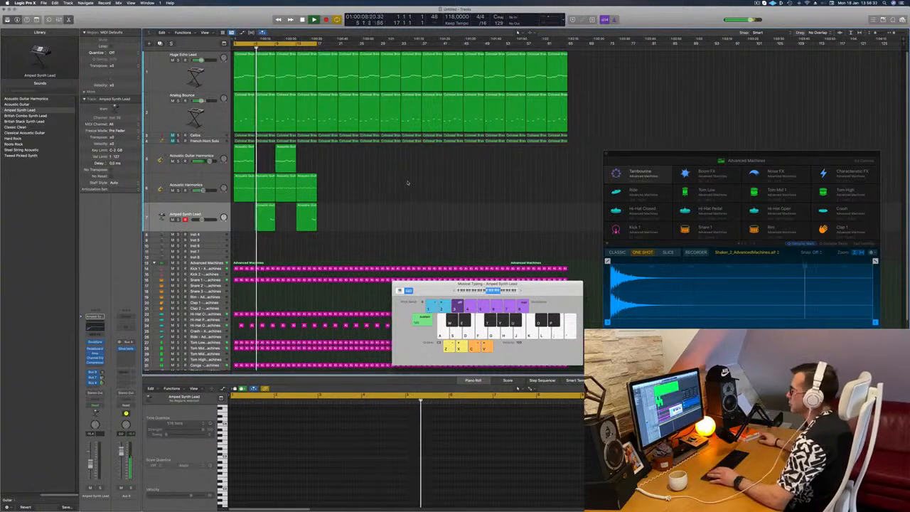
key(super+Right)
scroll(419, 181, right, 3)
scroll(427, 183, left, 3)
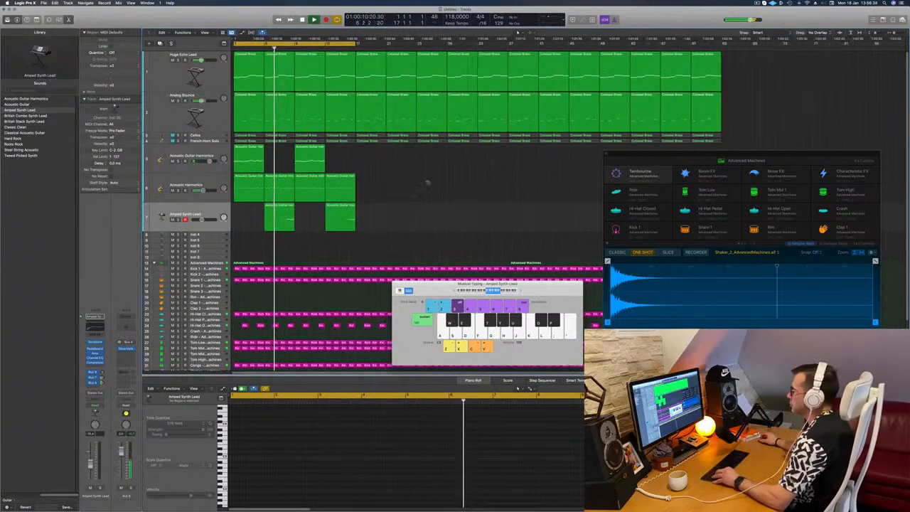
scroll(430, 183, right, 3)
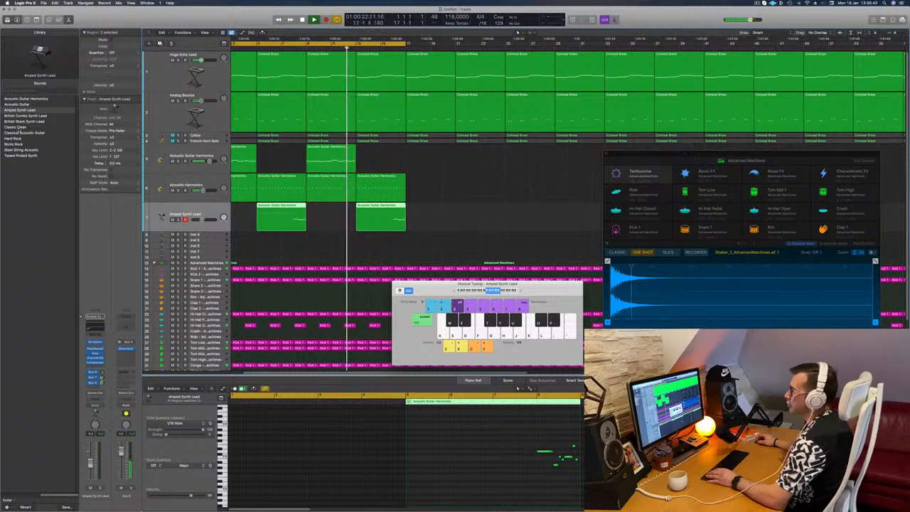
- Audition Classic Clean on the third guitar track and replace it with the Classical Acoustic Guitar sound
click(18, 128)
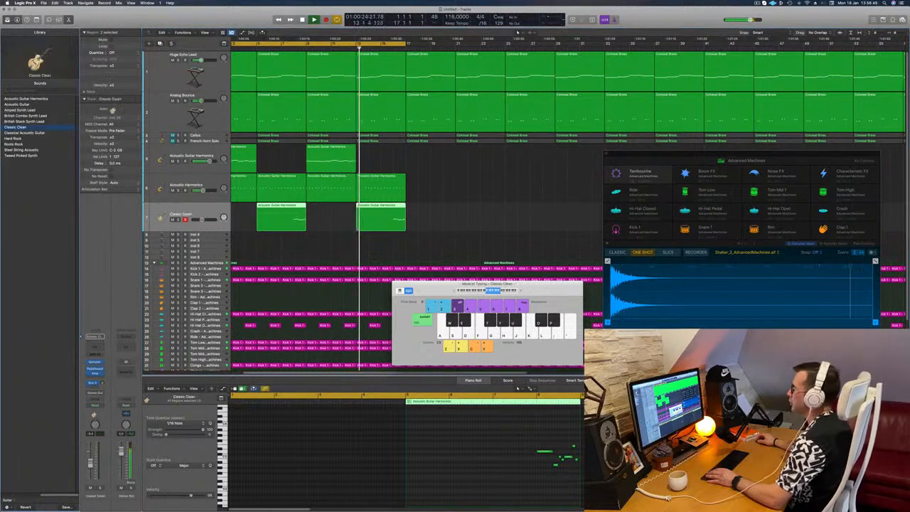
click(293, 47)
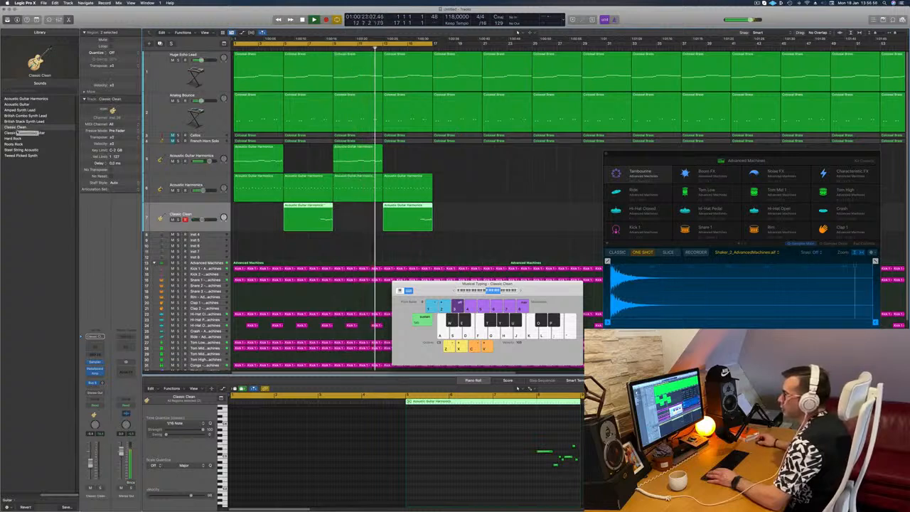
click(24, 133)
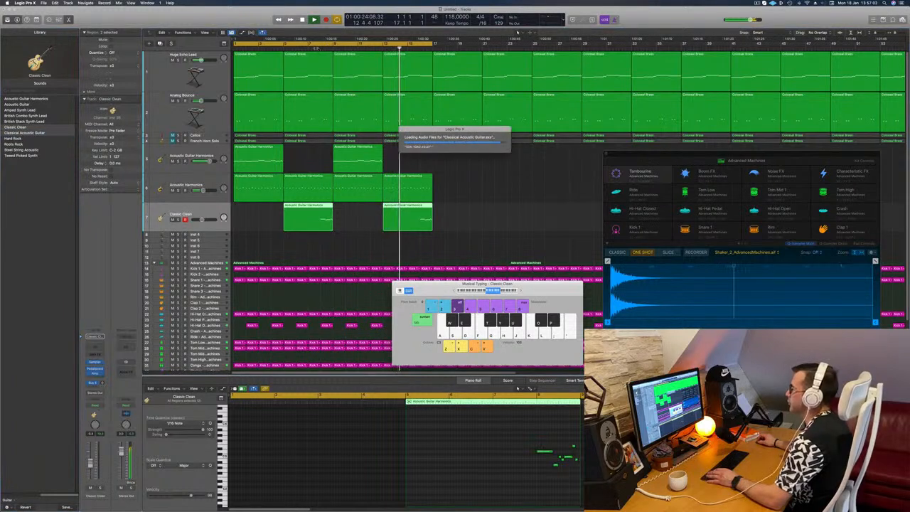
click(316, 49)
- Add a send to Bus 4 (Aux 6) on the Classical Acoustic Guitar track and deselect its regions
click(93, 388)
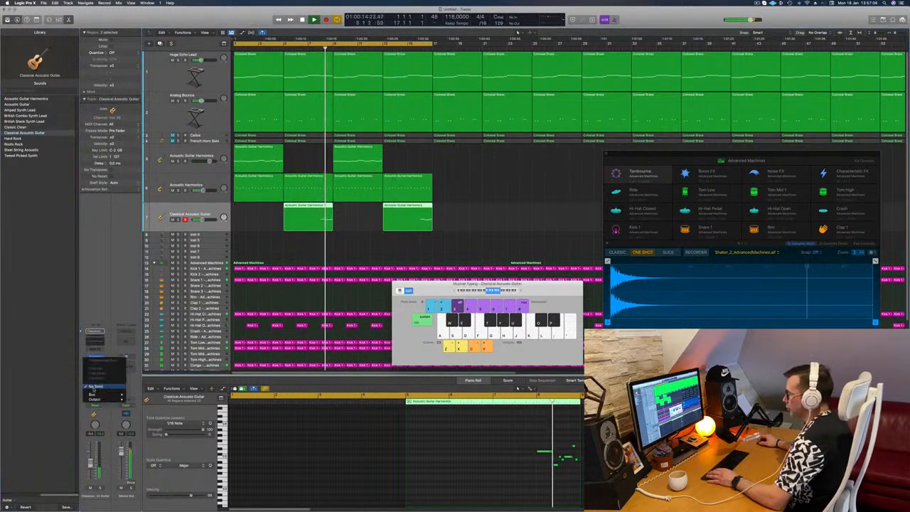
mouse_move(96, 394)
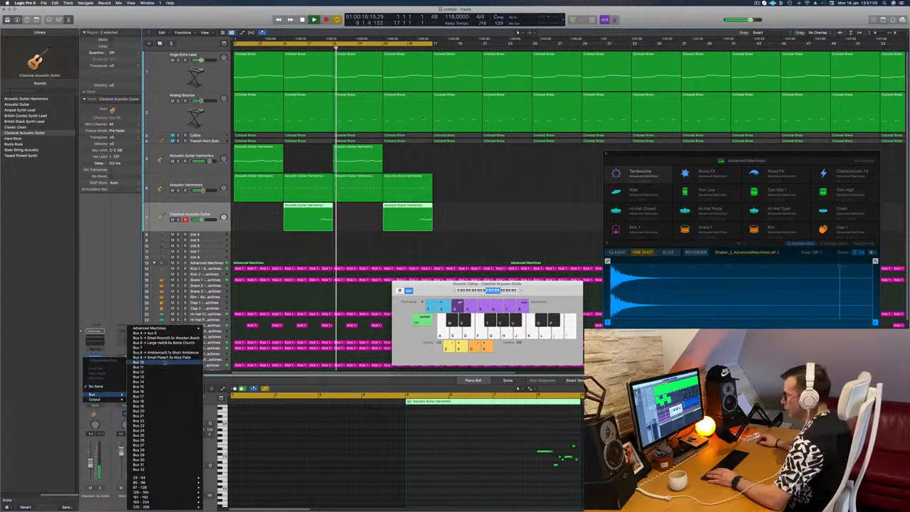
click(160, 334)
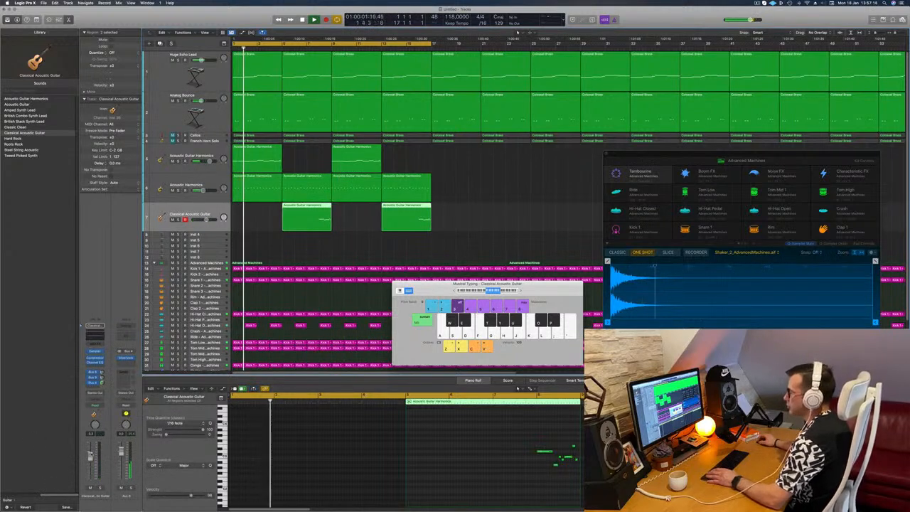
click(245, 244)
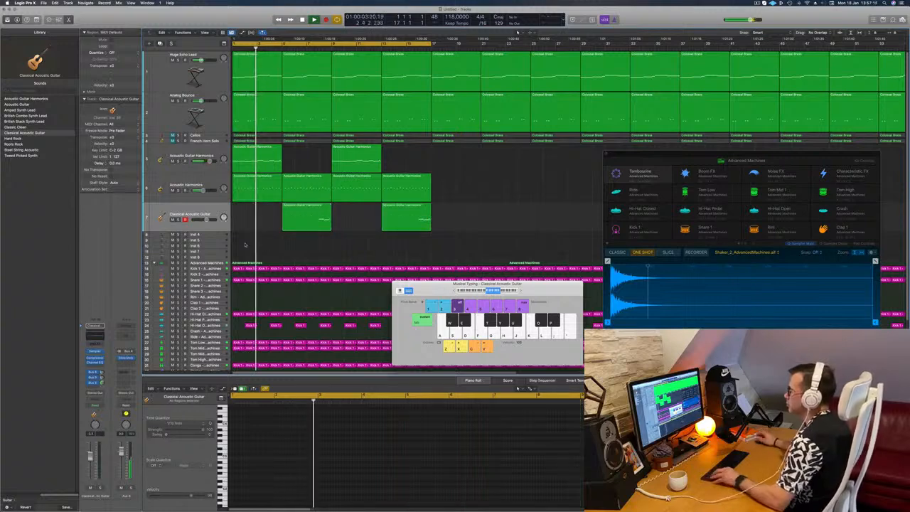
- Play back the second and third guitar tracks from about bar 7 and from the start to judge how the layers blend
scroll(247, 245, down, 4)
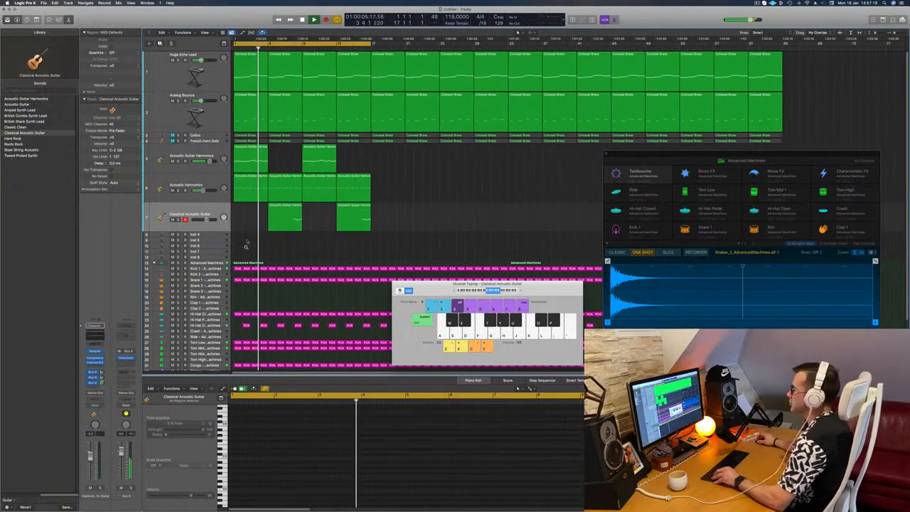
scroll(246, 244, down, 2)
scroll(250, 234, down, 2)
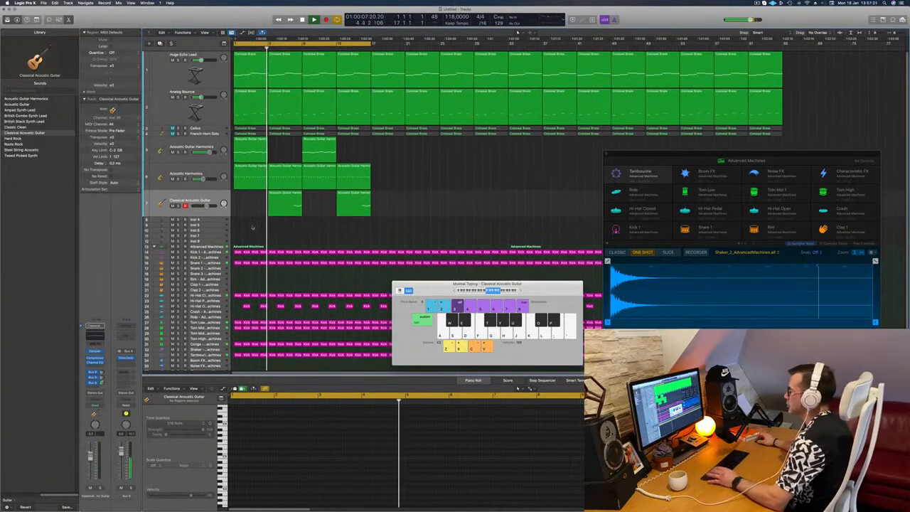
scroll(252, 228, down, 1)
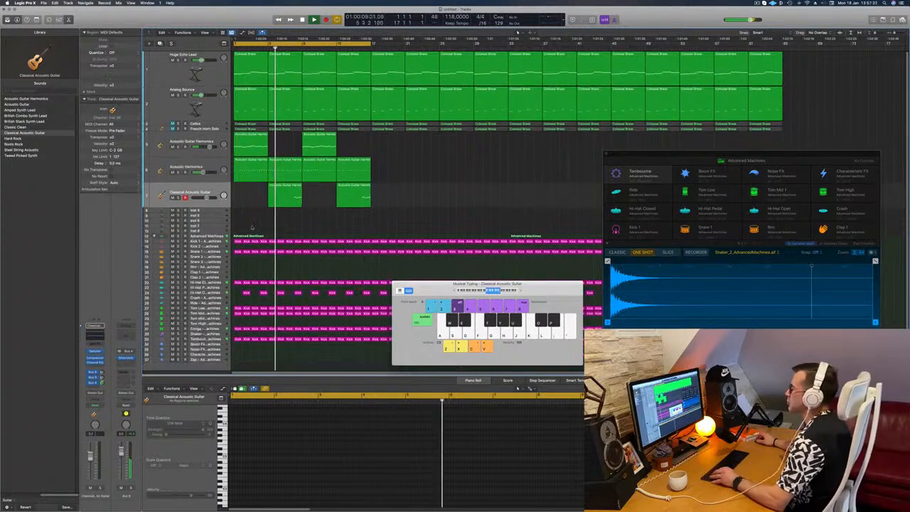
click(161, 170)
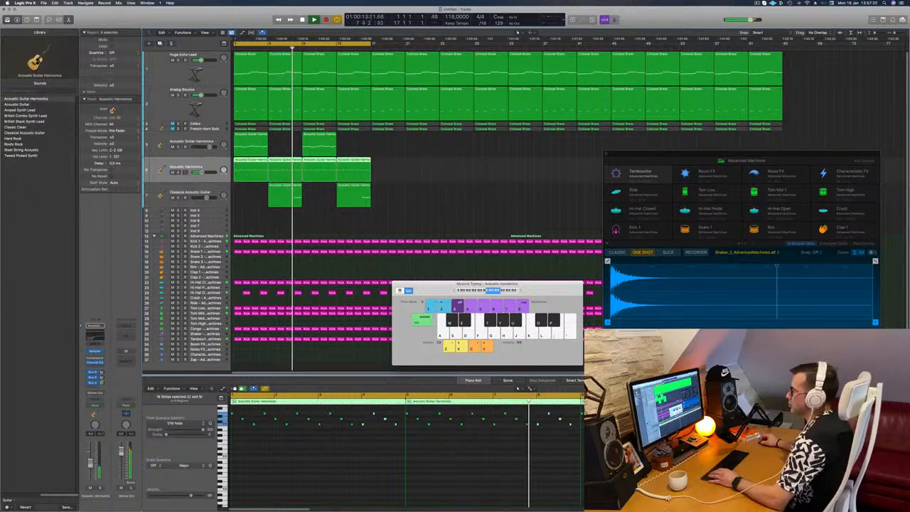
key(Down)
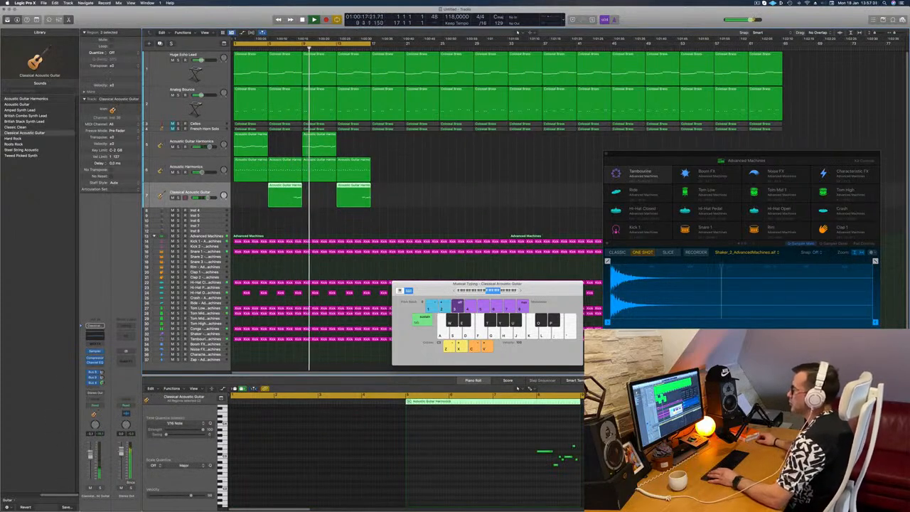
click(287, 50)
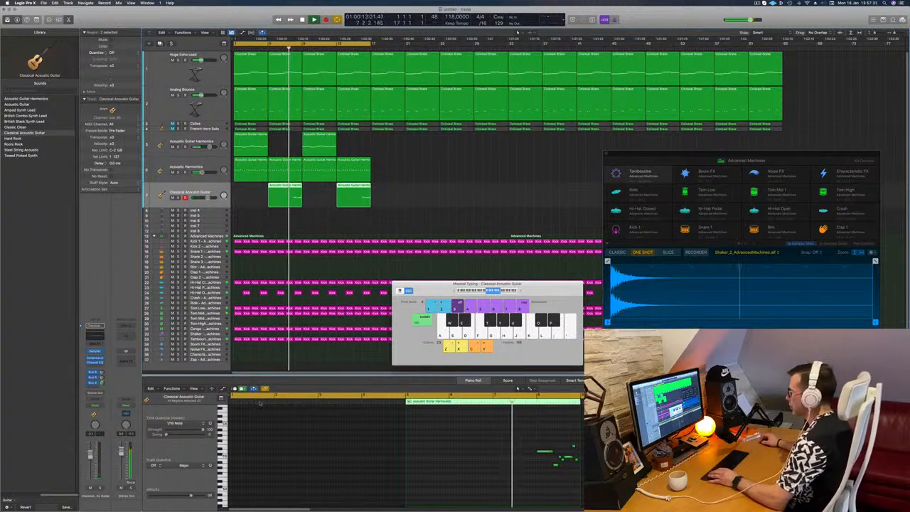
click(311, 441)
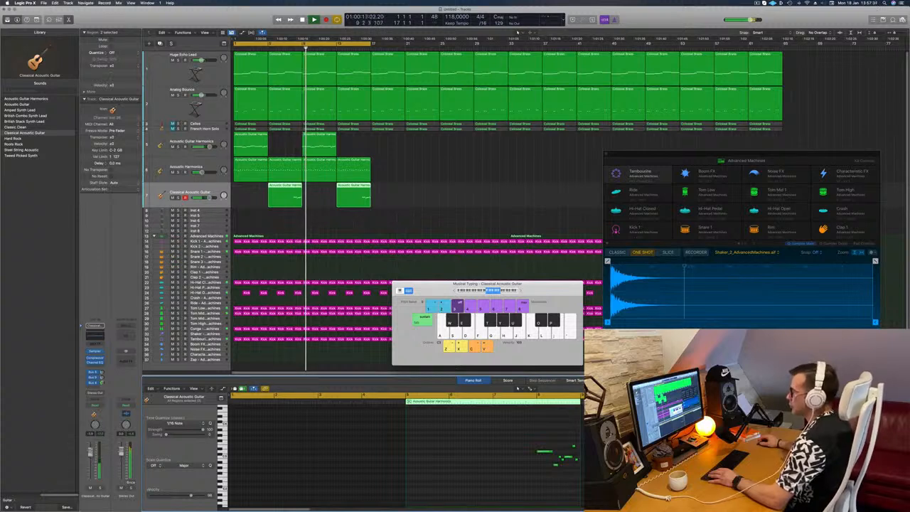
key(Return)
click(255, 214)
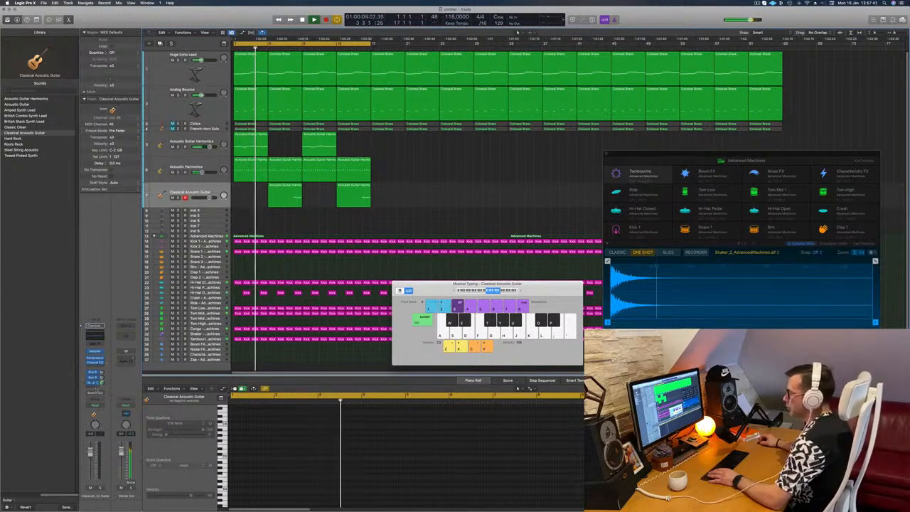
- Add a send to Bus 7 on the Classical Acoustic Guitar track and insert a stereo Tape Delay on its aux channel
click(94, 389)
mouse_move(99, 393)
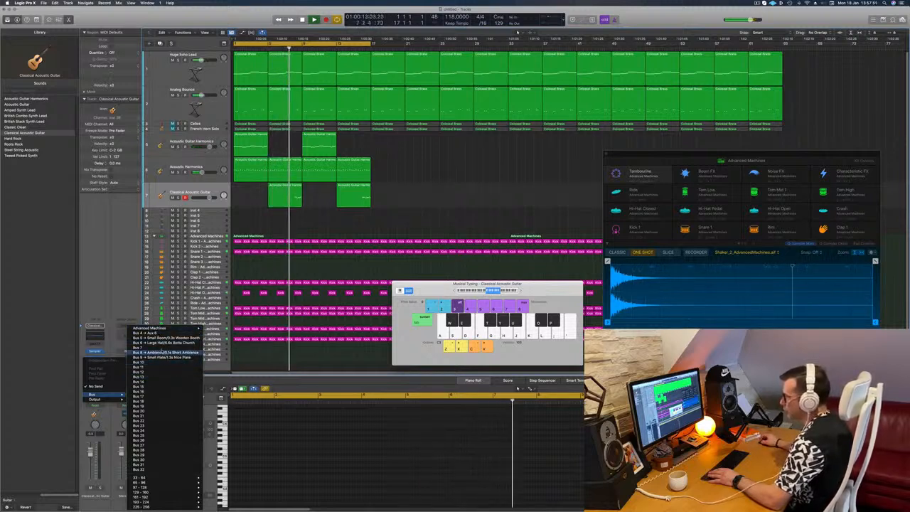
click(162, 350)
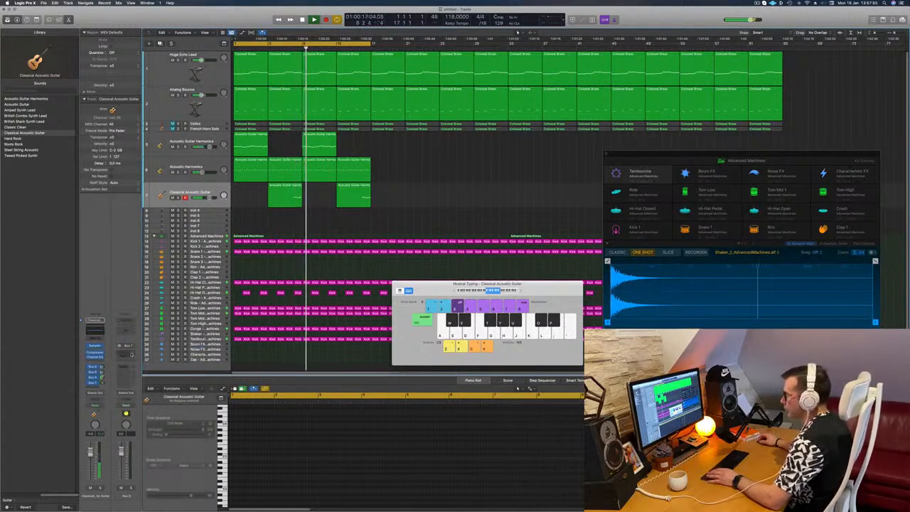
click(128, 352)
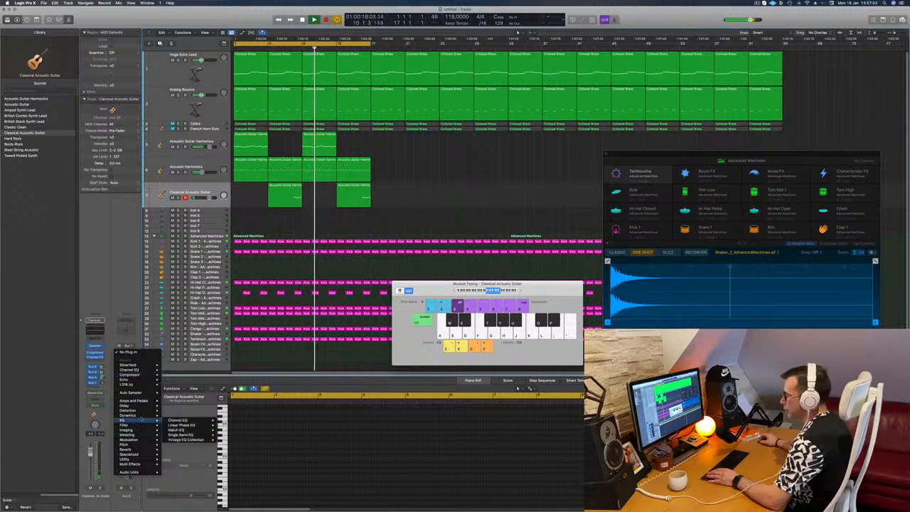
mouse_move(143, 410)
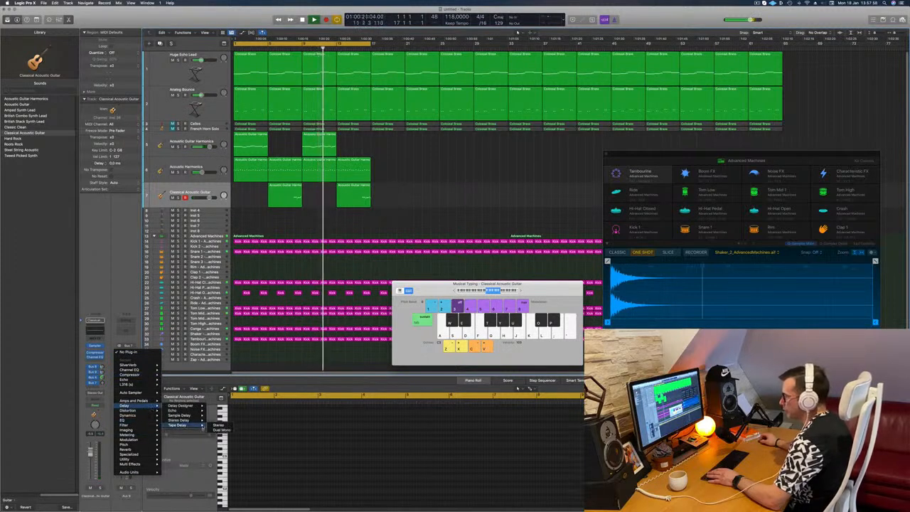
click(218, 425)
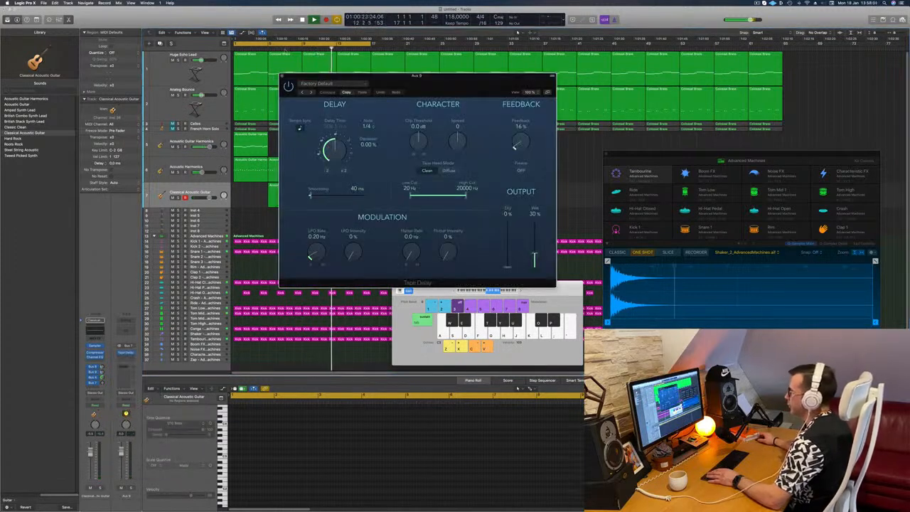
- Set the Tape Delay's wet output to 100% and its feedback to 49%, then close the plug-in
drag(535, 254, 531, 171)
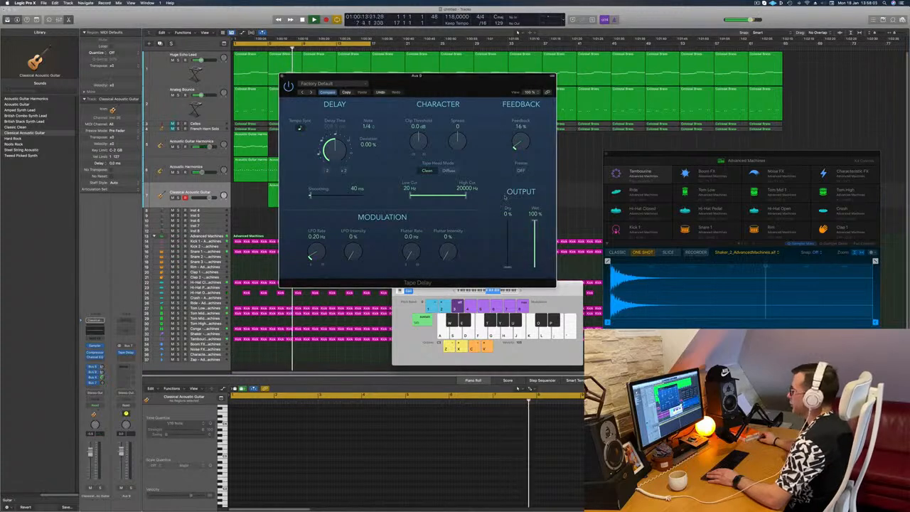
drag(453, 72, 746, 100)
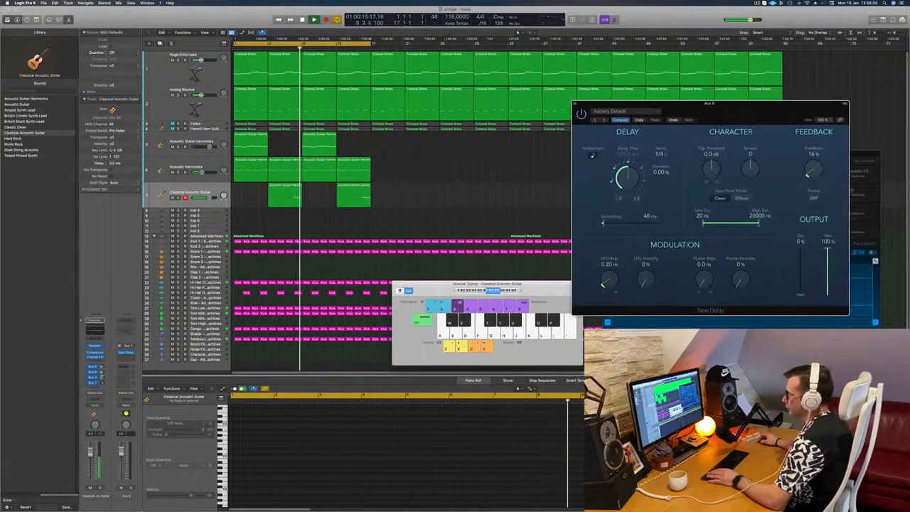
click(260, 186)
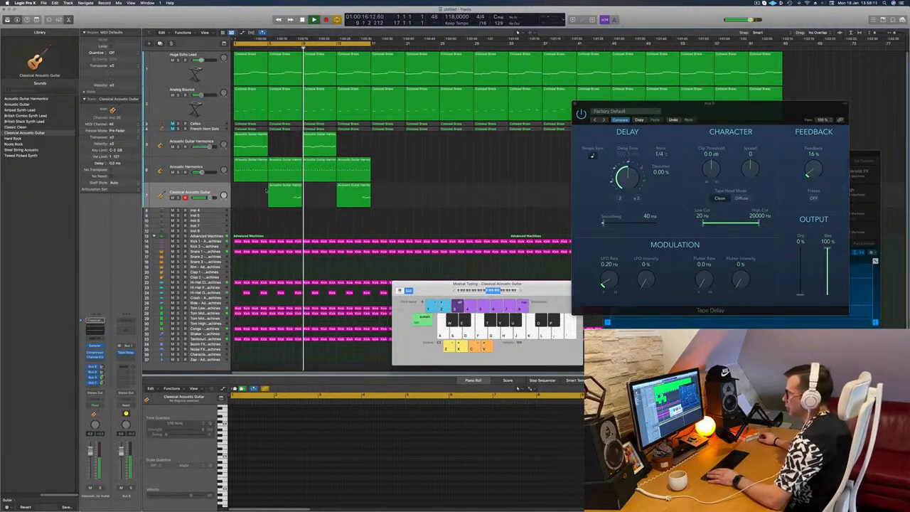
drag(762, 111, 557, 174)
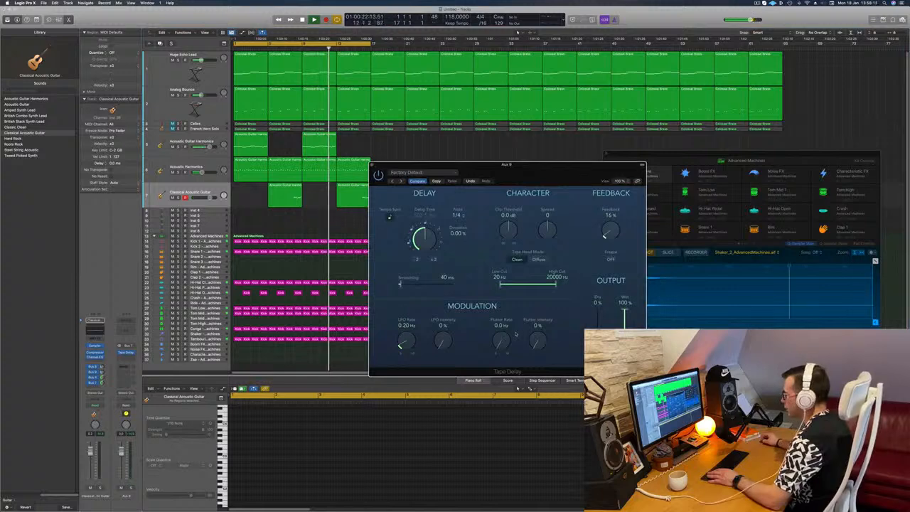
drag(607, 230, 609, 214)
drag(579, 164, 671, 168)
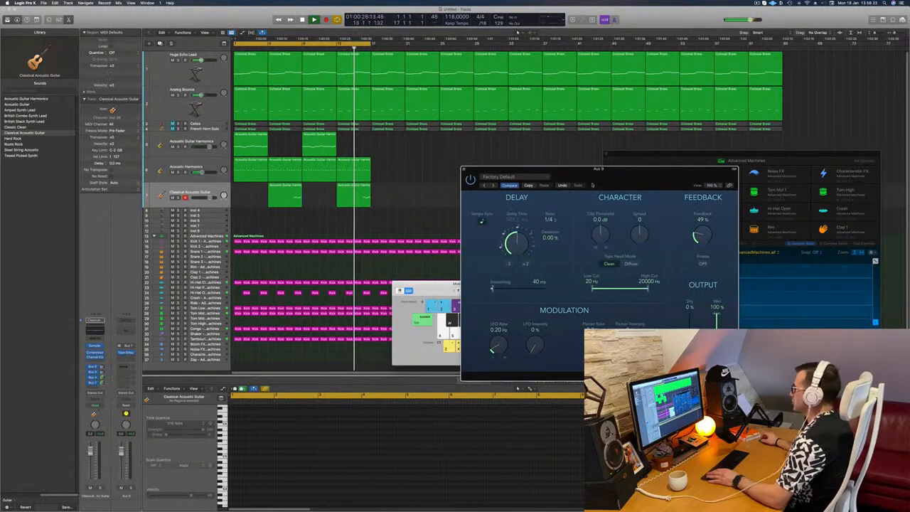
drag(592, 184, 540, 194)
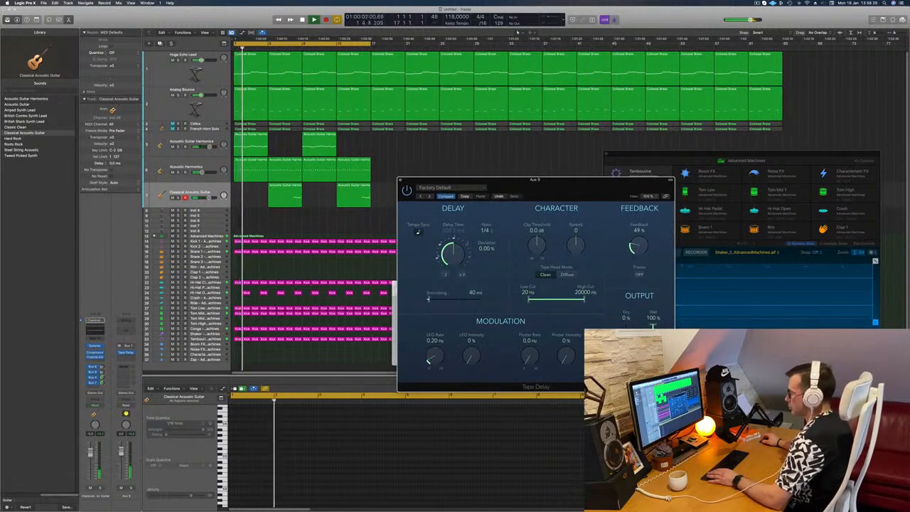
click(369, 224)
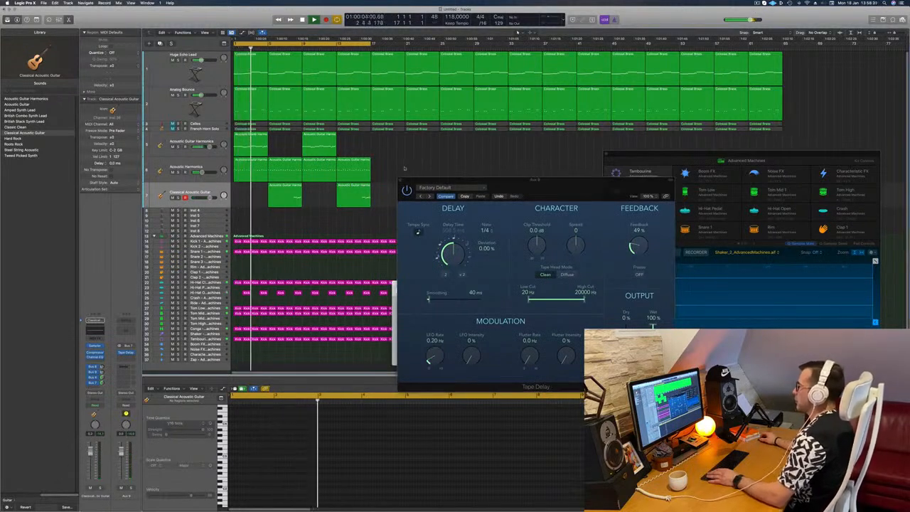
click(400, 181)
key(super+k)
- Unmute the Cellos track and open its Channel EQ during playback
key(super+Left)
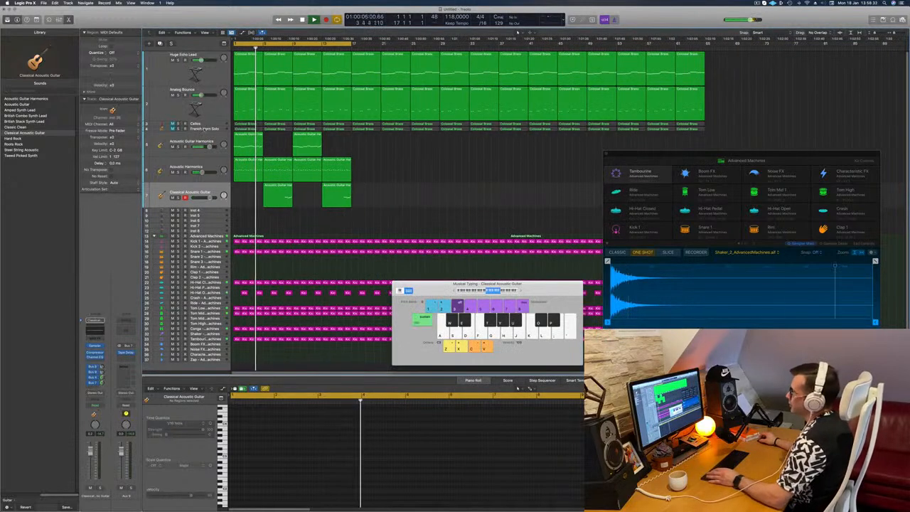
click(205, 127)
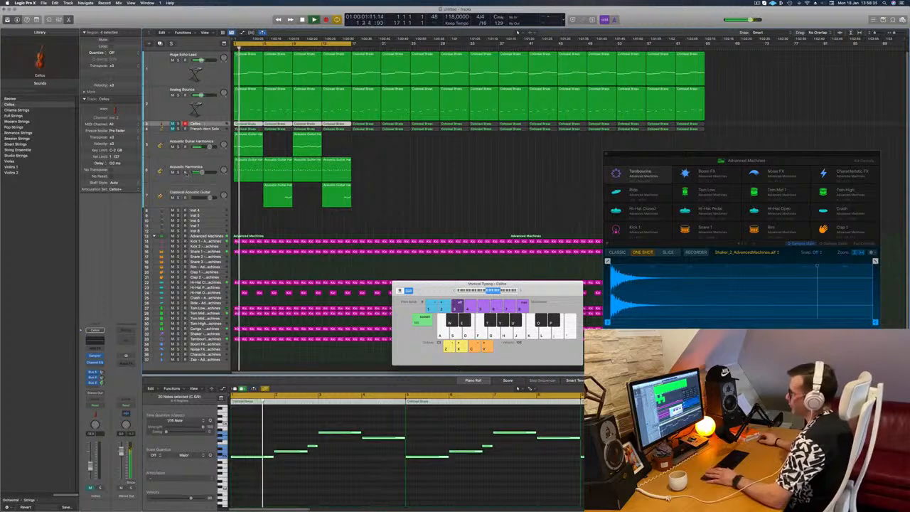
click(179, 173)
click(178, 173)
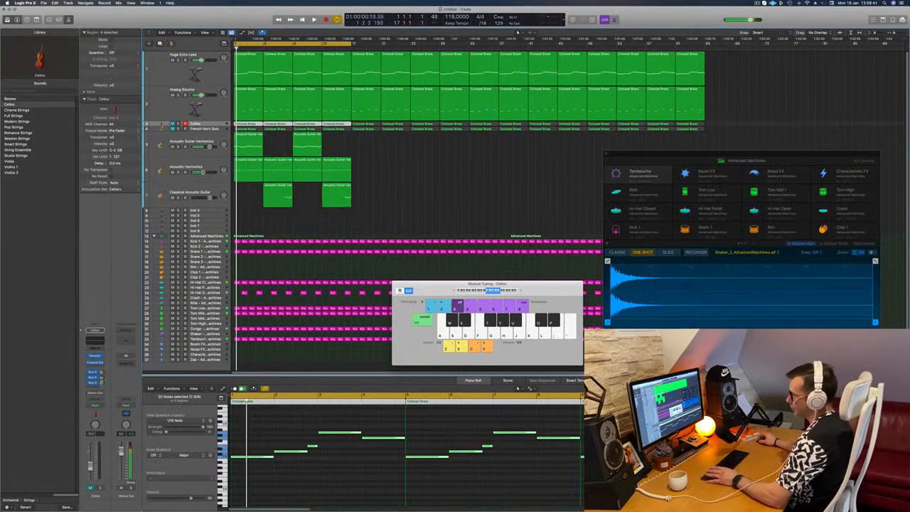
click(90, 488)
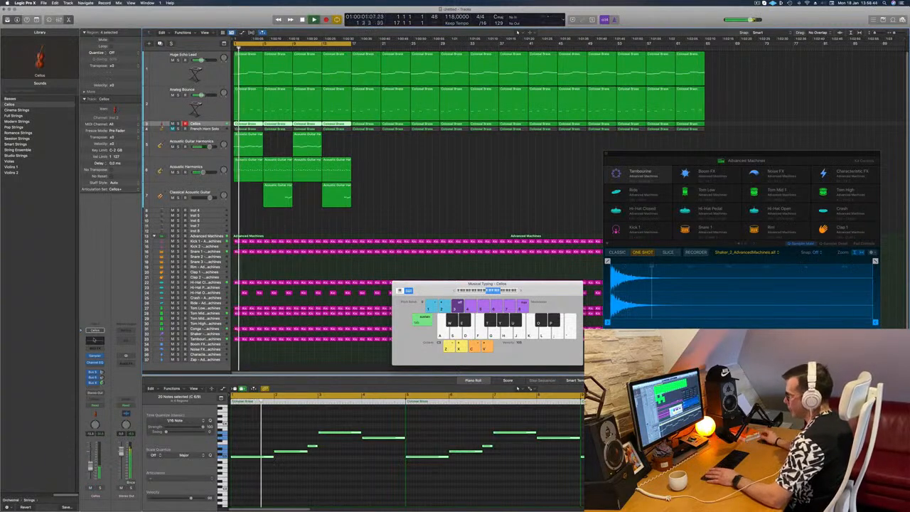
click(95, 331)
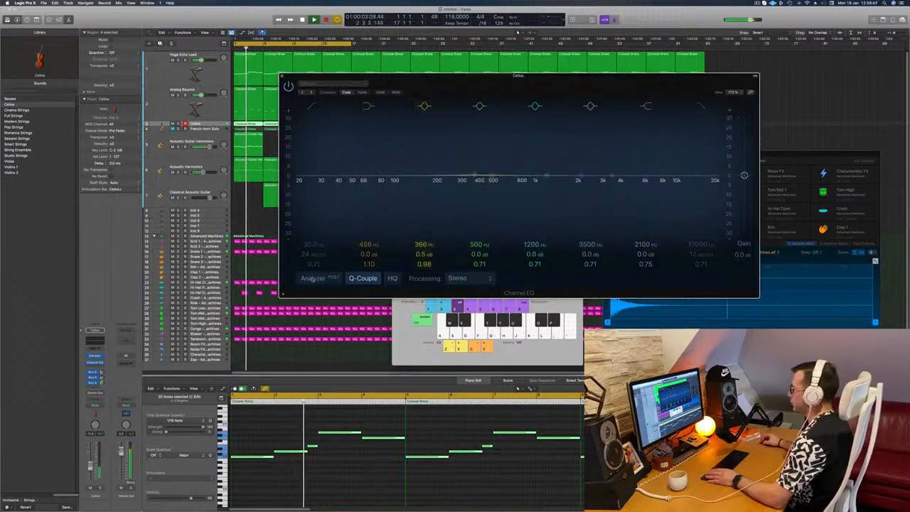
- Try a high-cut filter at 1350 Hz in the Cellos Channel EQ
click(700, 108)
drag(687, 159, 526, 165)
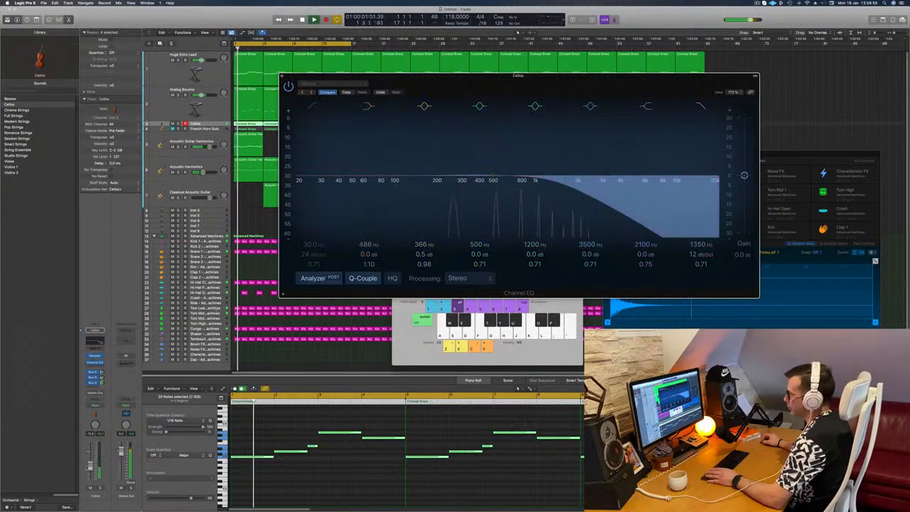
click(701, 106)
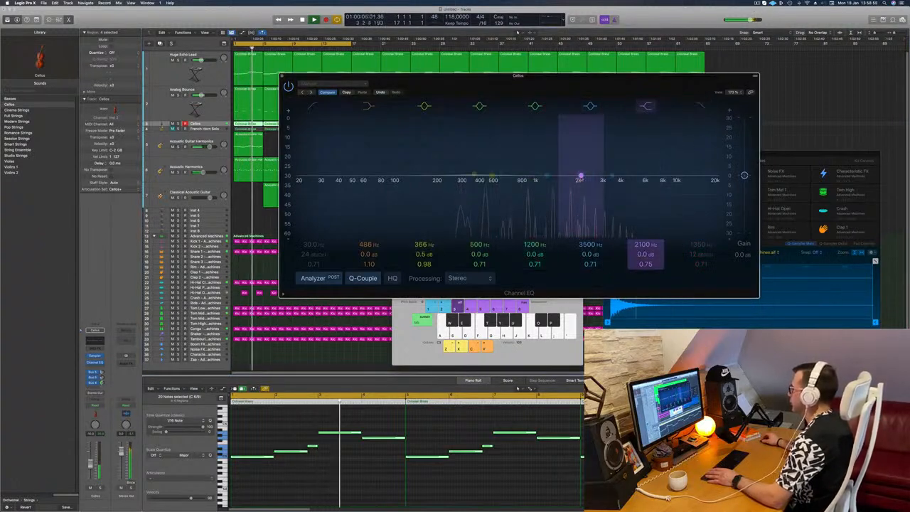
- In the Cellos Channel EQ, set the high shelf to 2280 Hz at 0.6 dB and enable the low cut at 650 Hz
drag(581, 177, 588, 175)
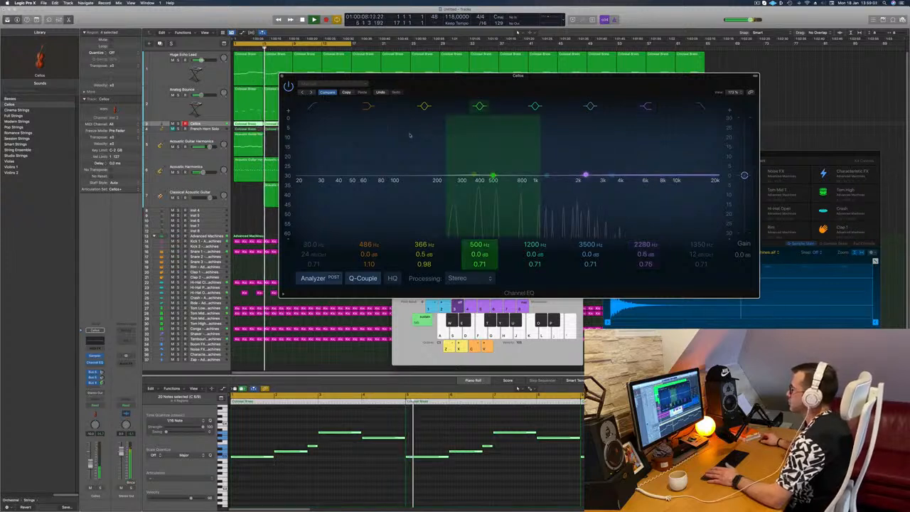
click(315, 109)
drag(317, 144, 497, 143)
key(Return)
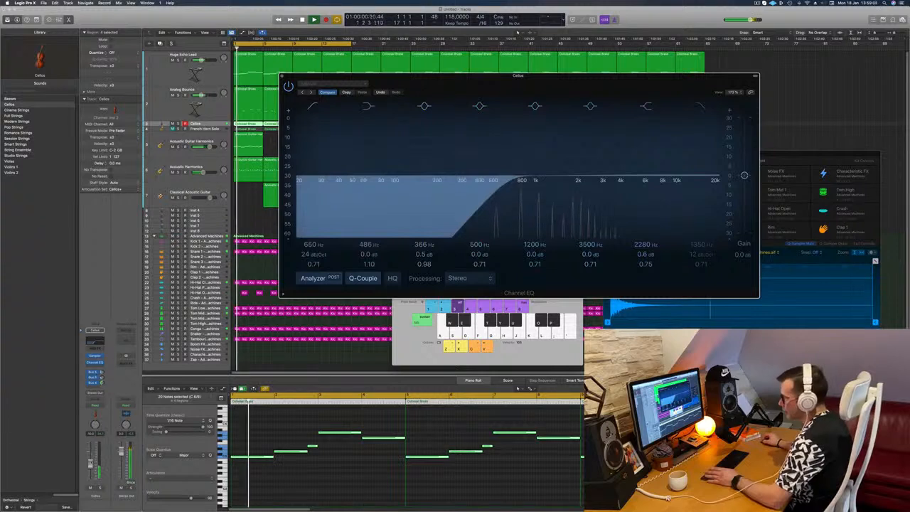
click(91, 463)
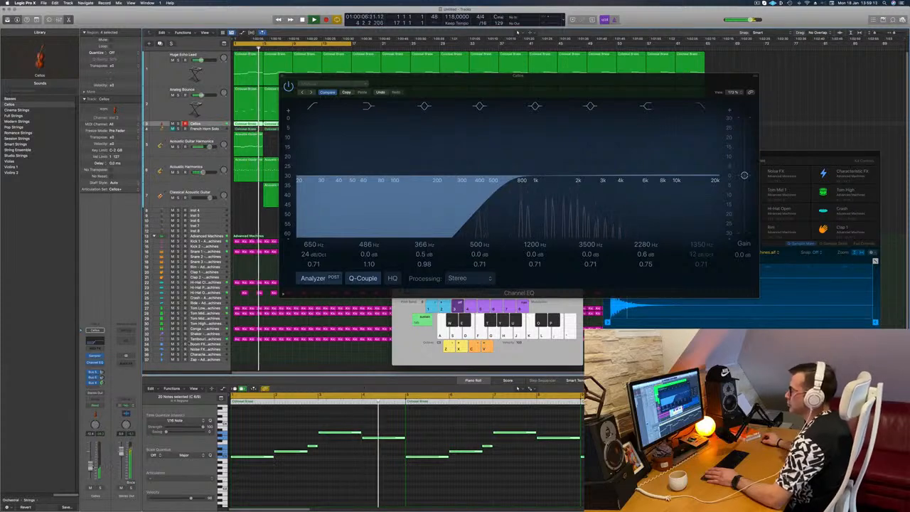
click(282, 76)
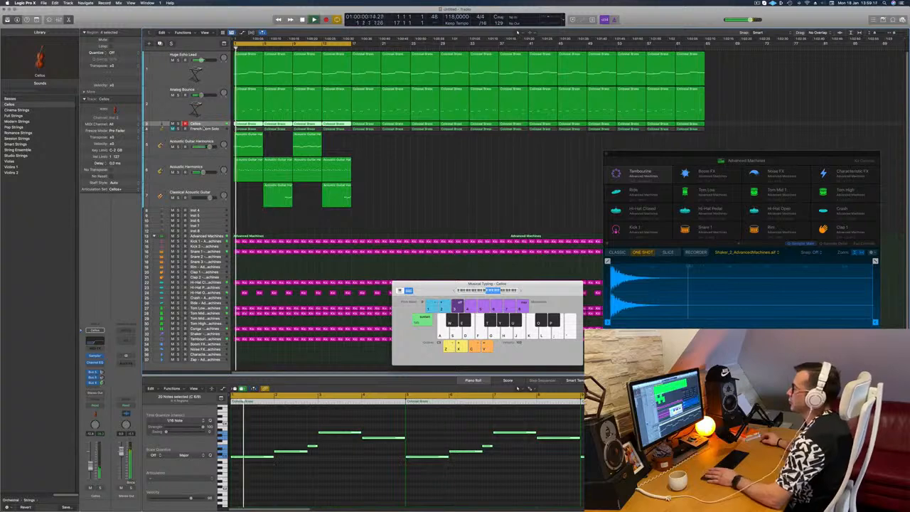
- Unmute the French Horn Solo track and solo it briefly to check its sound
click(172, 128)
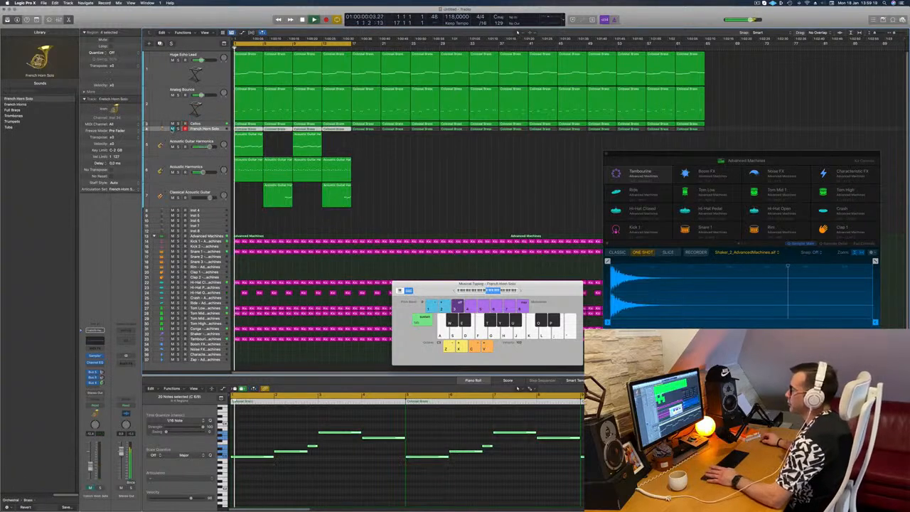
click(173, 129)
key(s)
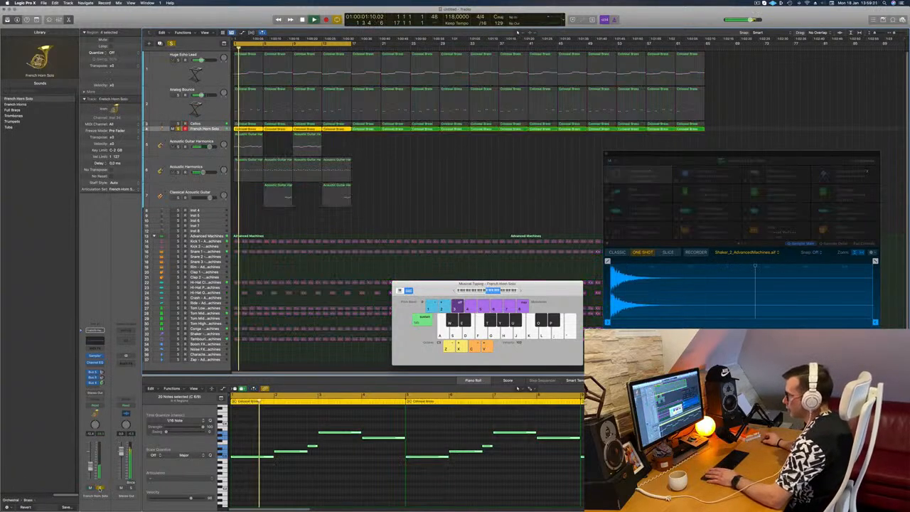
key(s)
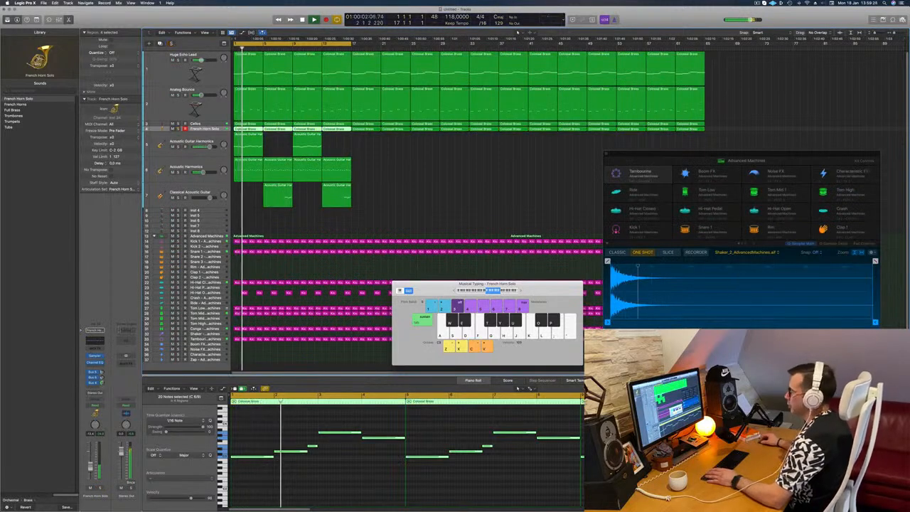
- Apply a low-cut filter at 474 Hz in the French Horn Solo track's Channel EQ
click(100, 343)
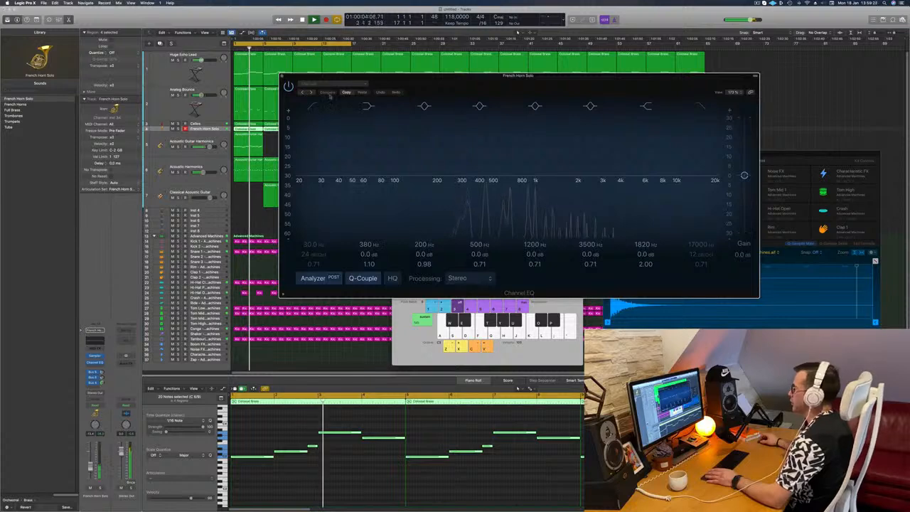
drag(322, 142, 497, 136)
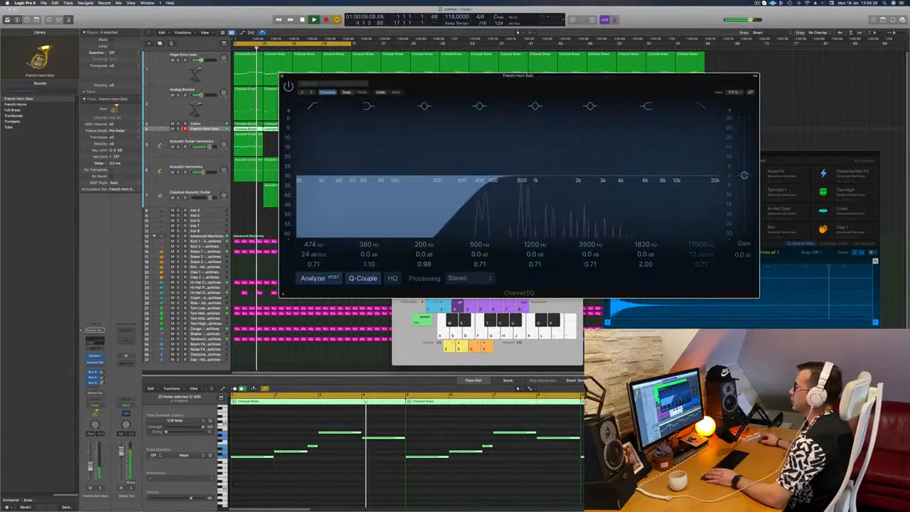
click(281, 76)
- Select the regions on the three acoustic guitar tracks and play the arrangement from the start
key(super+Left)
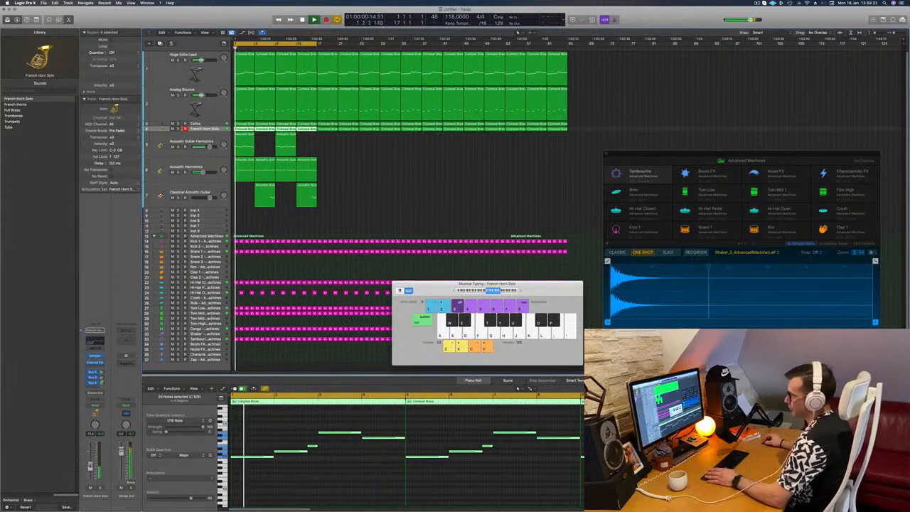
click(217, 124)
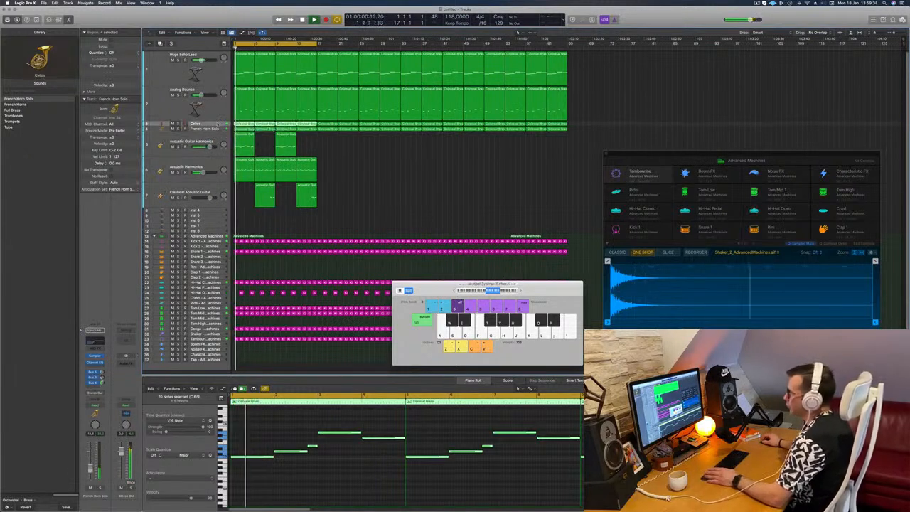
click(446, 161)
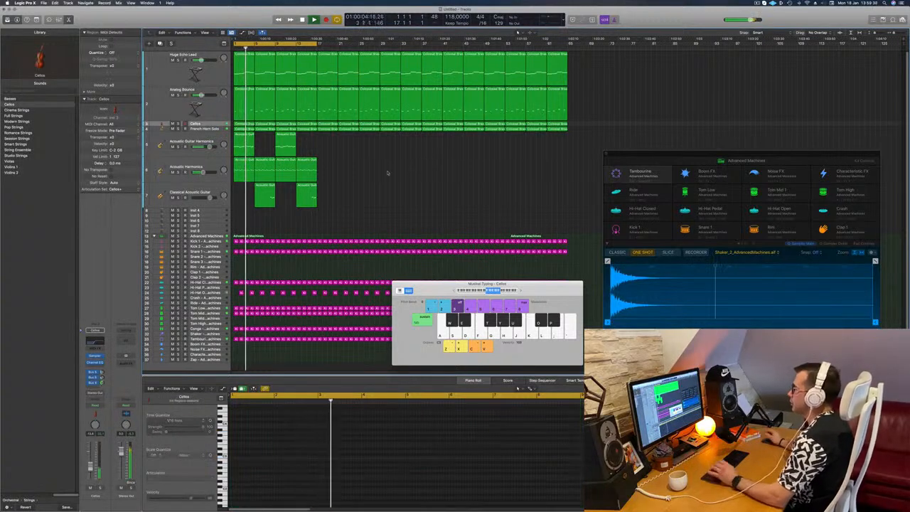
key(super+Right)
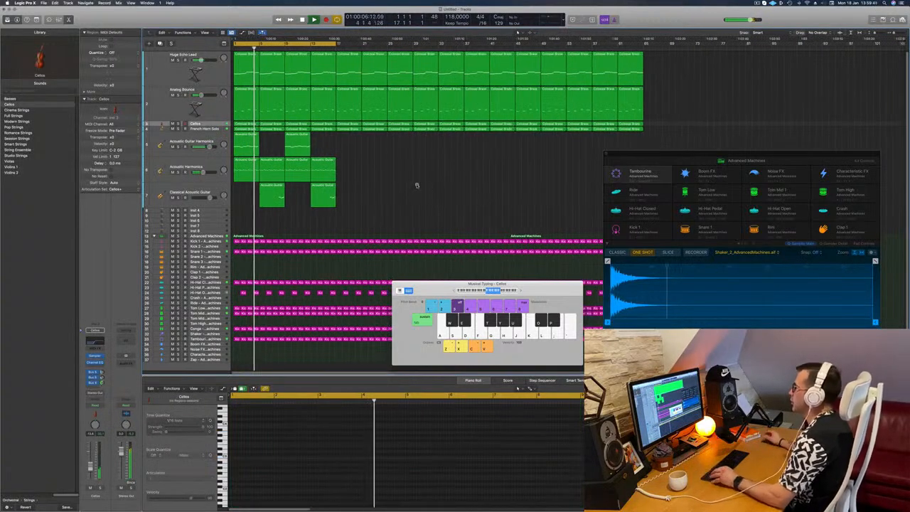
key(super+Left)
key(super+Right)
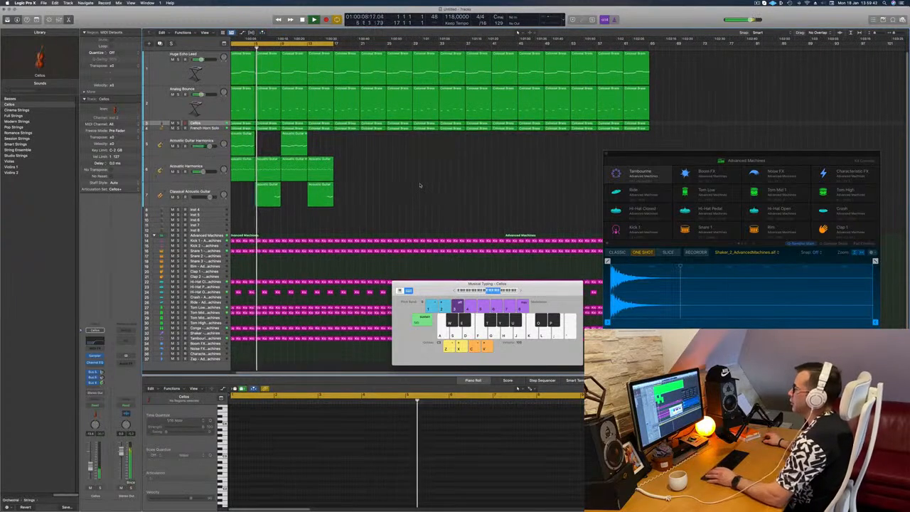
key(super+Up)
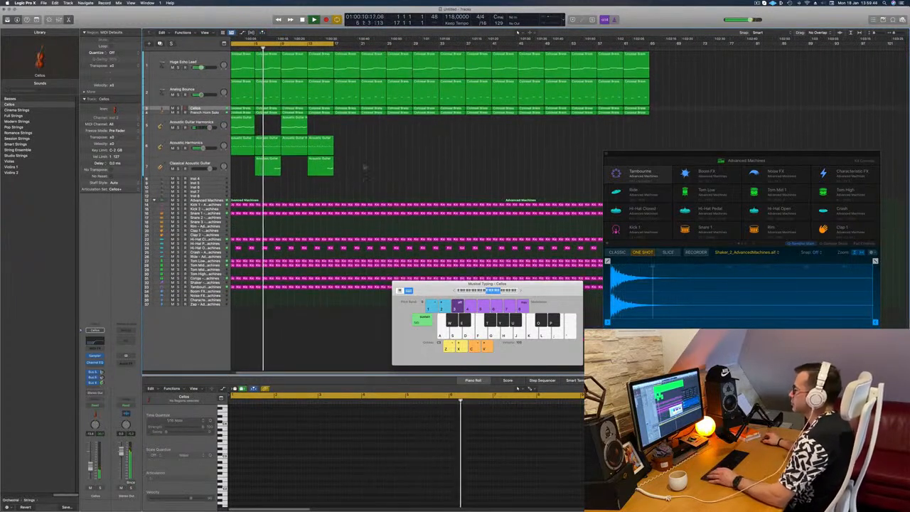
drag(355, 121, 232, 177)
key(Return)
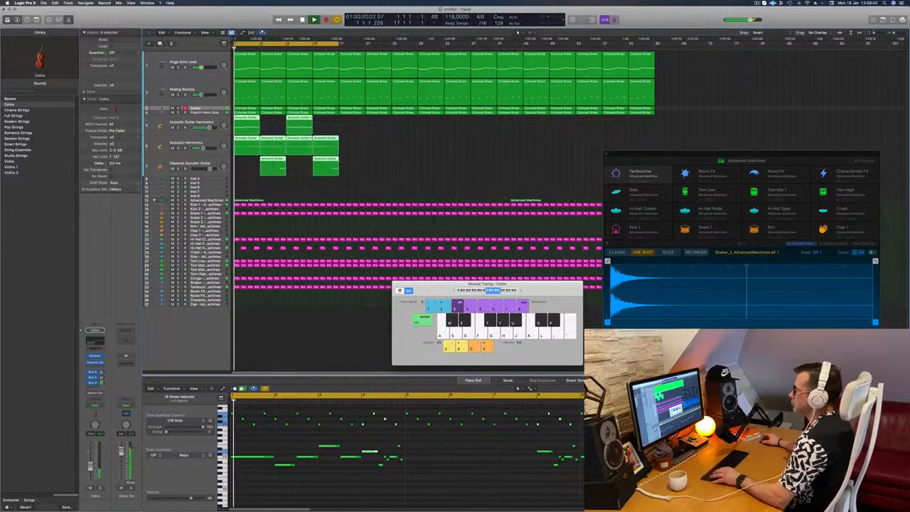
- Copy the selected acoustic guitar regions to bar 17 and extend the cycle range to bar 33
drag(272, 143, 350, 122)
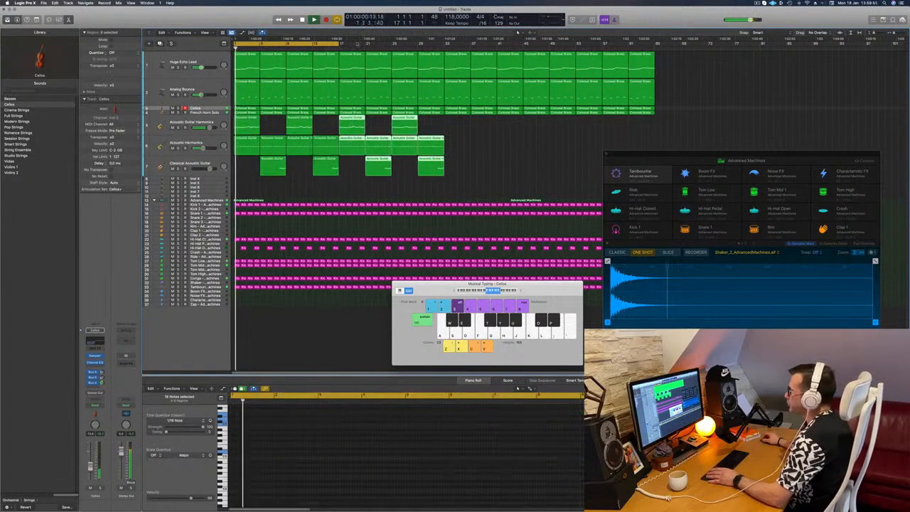
drag(338, 44, 444, 44)
key(Return)
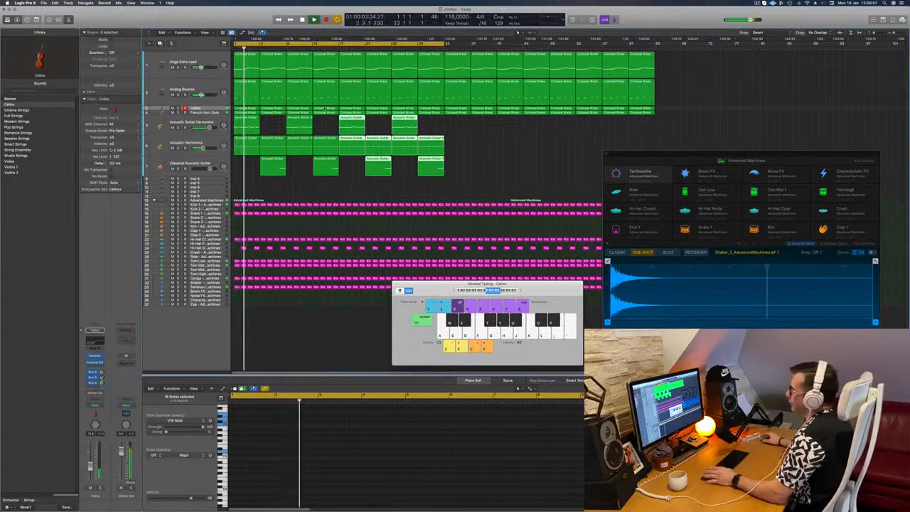
click(532, 167)
key(Return)
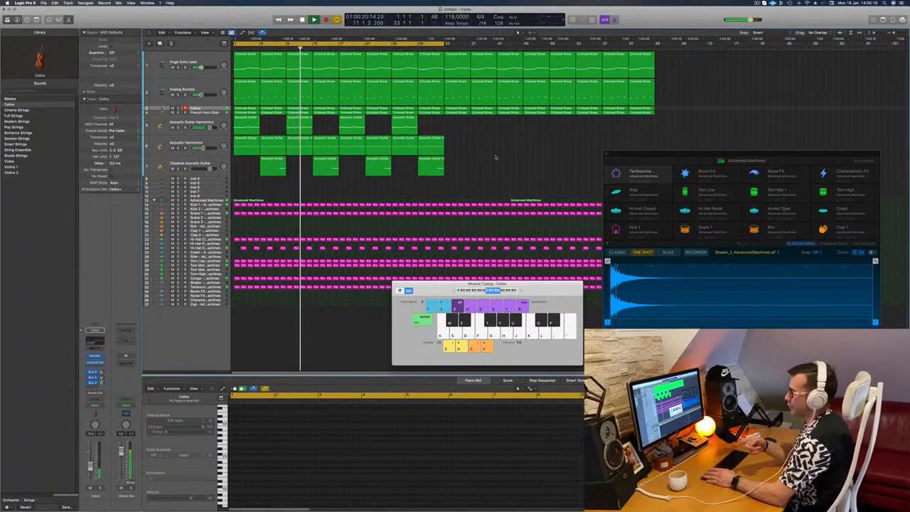
- Solo the Classical Acoustic Guitar track briefly to check its sound against the full mix
click(459, 109)
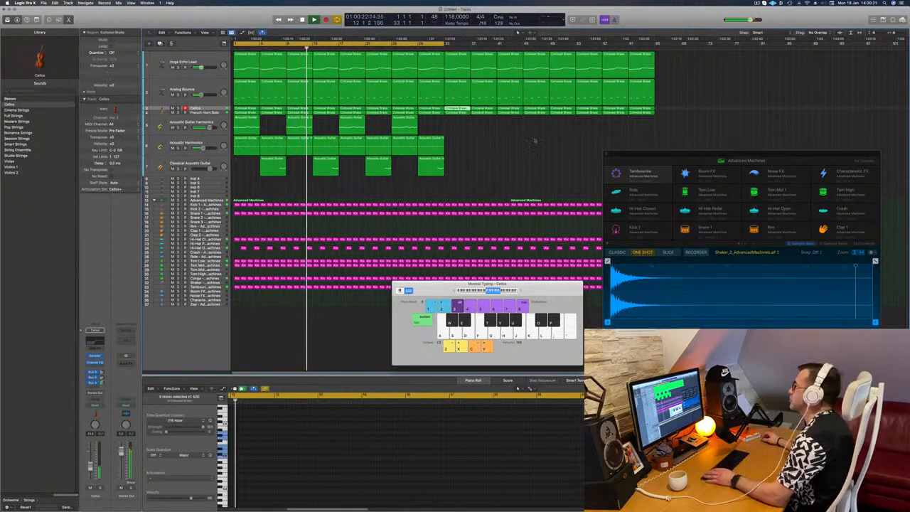
click(488, 150)
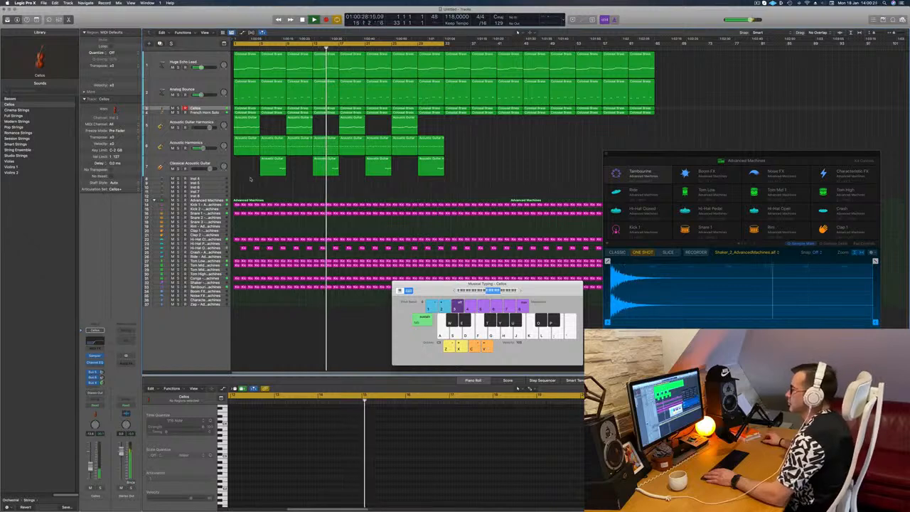
click(192, 168)
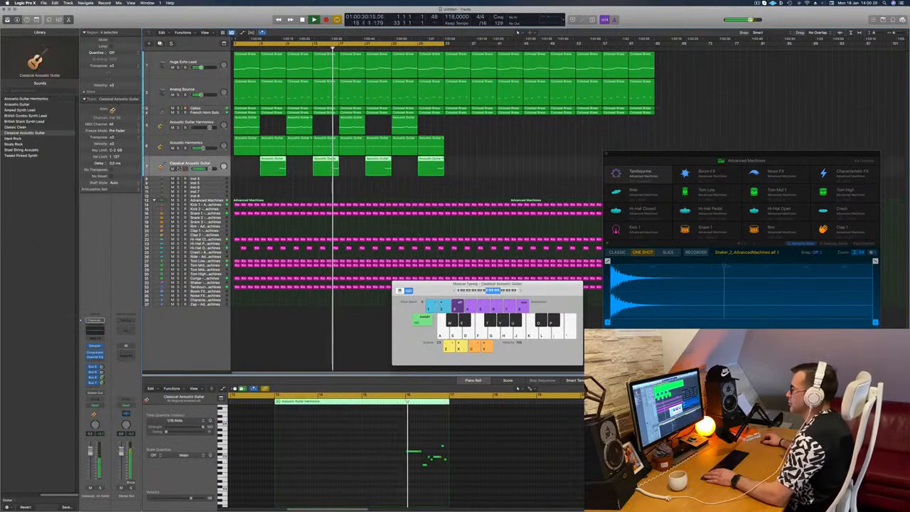
key(s)
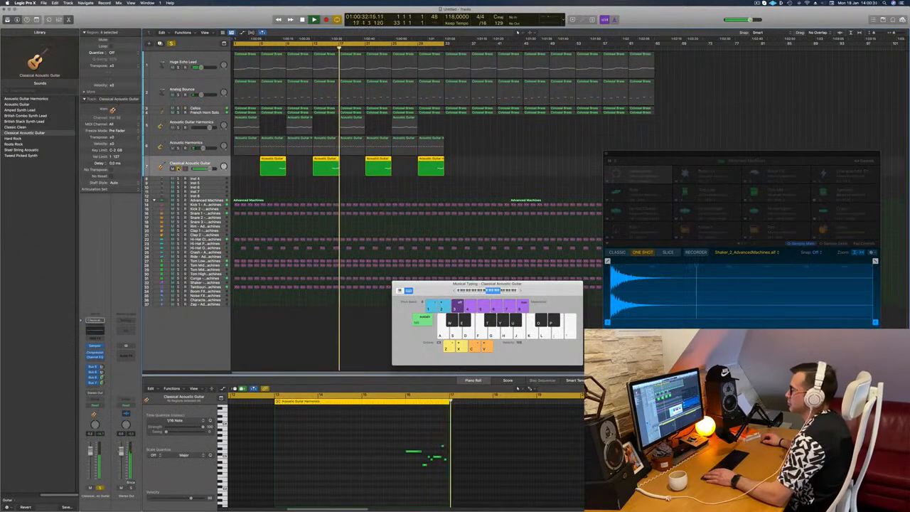
key(s)
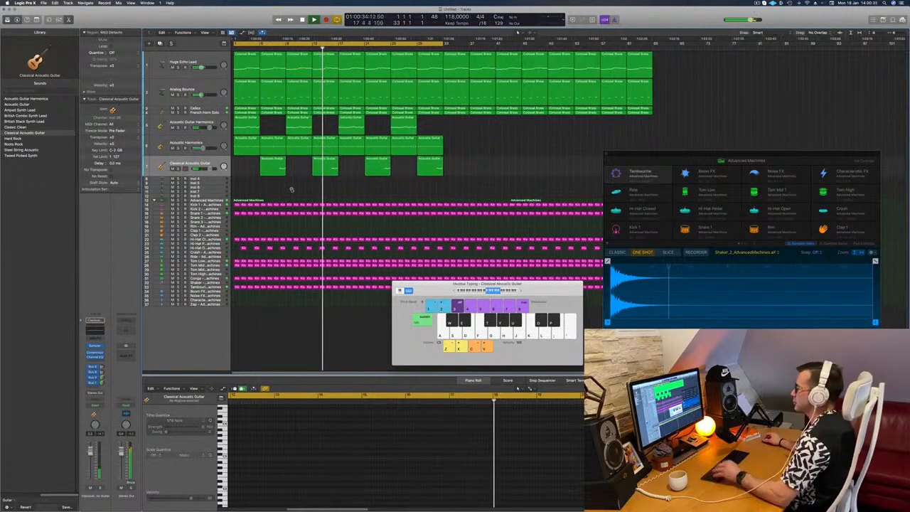
key(super+Left)
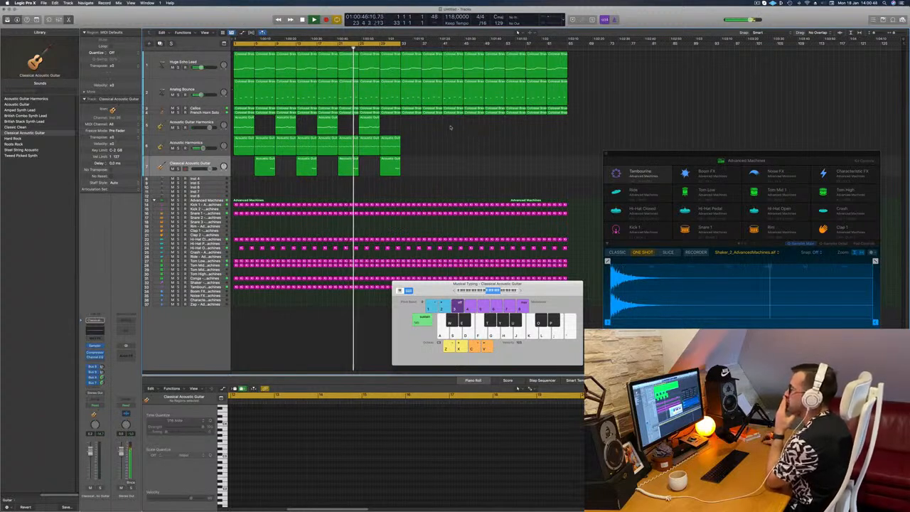
- Solo the Huge Echo Lead track briefly, select it and play the arrangement from the start
click(179, 68)
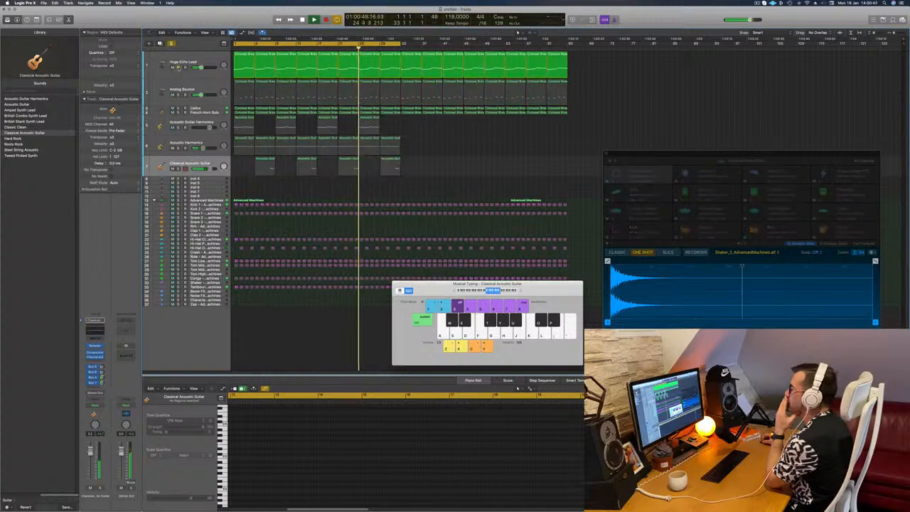
click(179, 67)
click(180, 57)
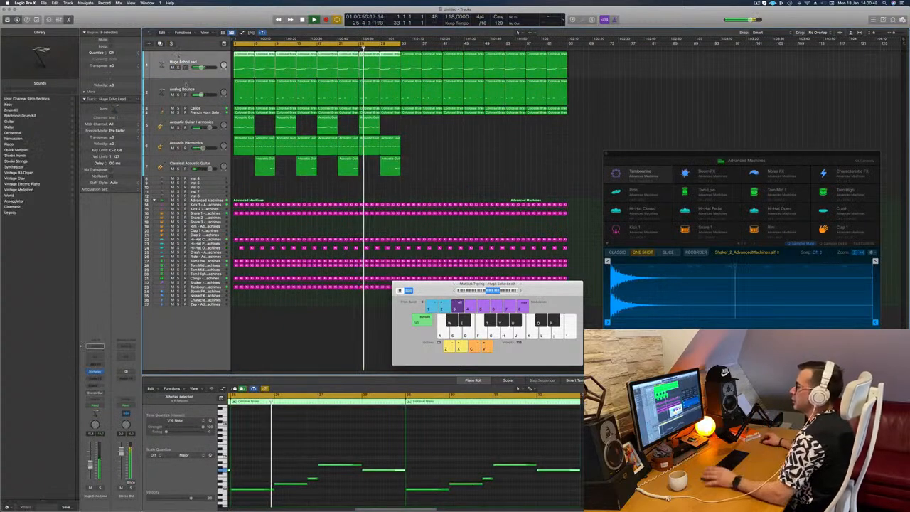
key(Return)
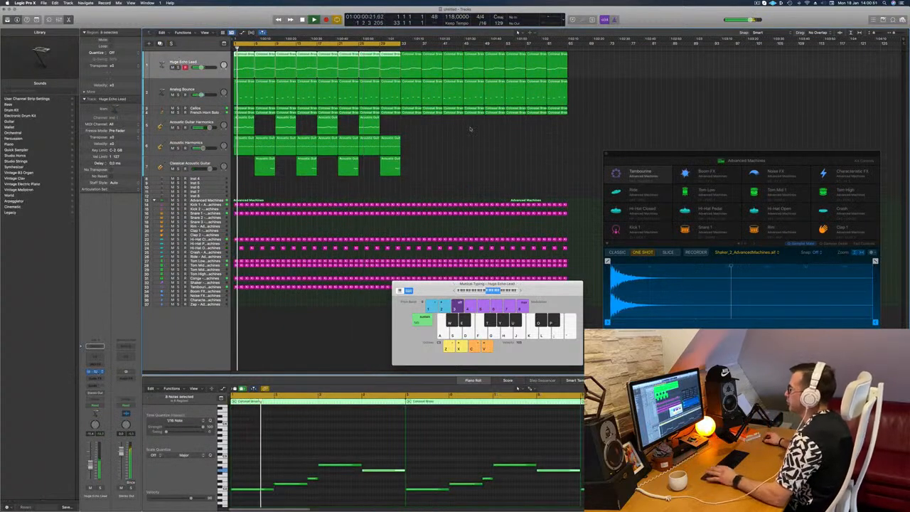
- Record a cutoff adjustment in the Huge Echo Lead's Alchemy synth using Touch automation and close the synth window
key(Return)
key(Return)
drag(742, 143, 628, 133)
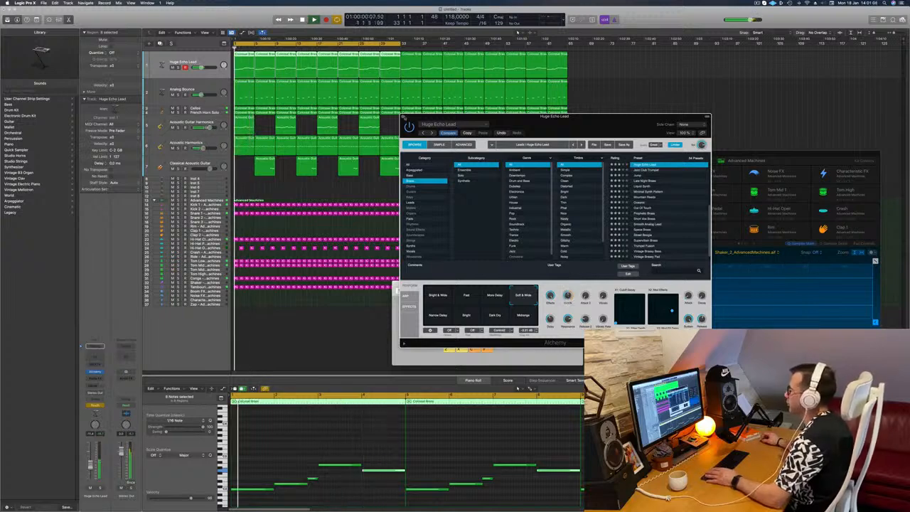
key(space)
key(super+w)
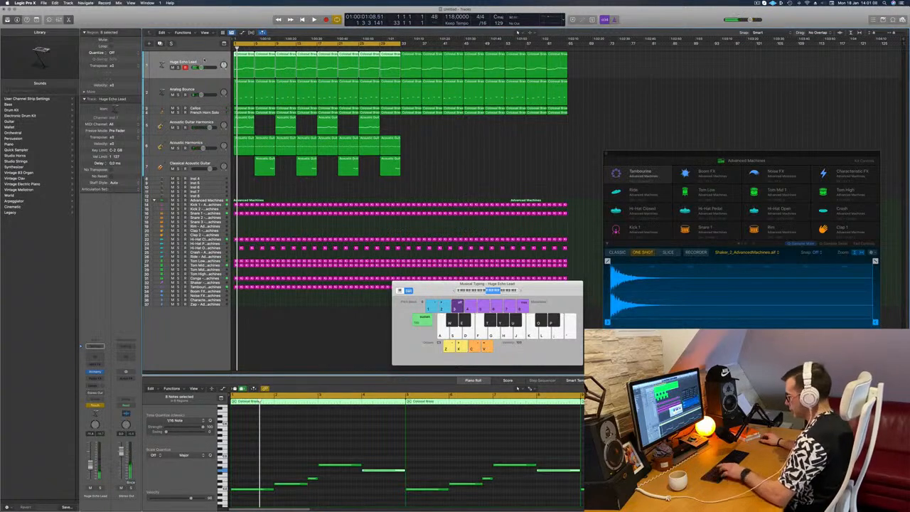
- Show the Alchemy Cutoff automation on the Huge Echo Lead track and set its automation mode to Read
key(super+k)
key(z)
key(Return)
key(space)
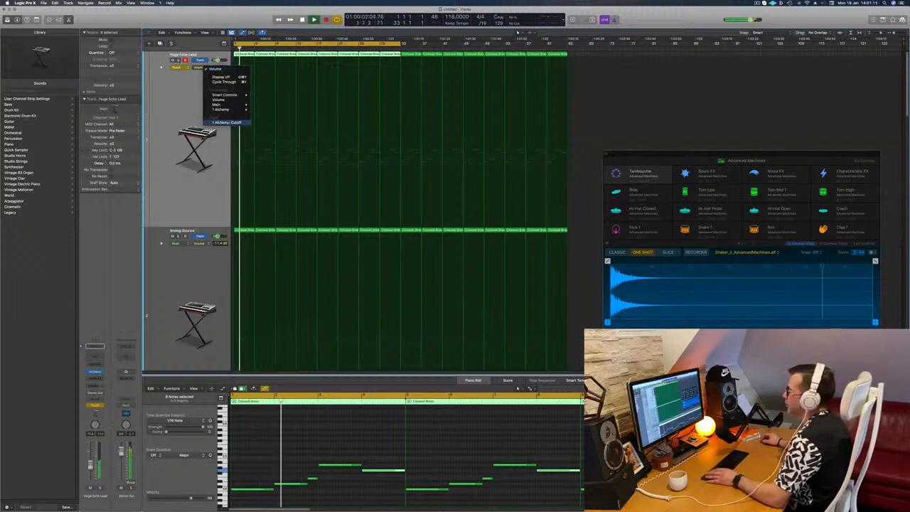
click(226, 122)
click(200, 67)
click(187, 79)
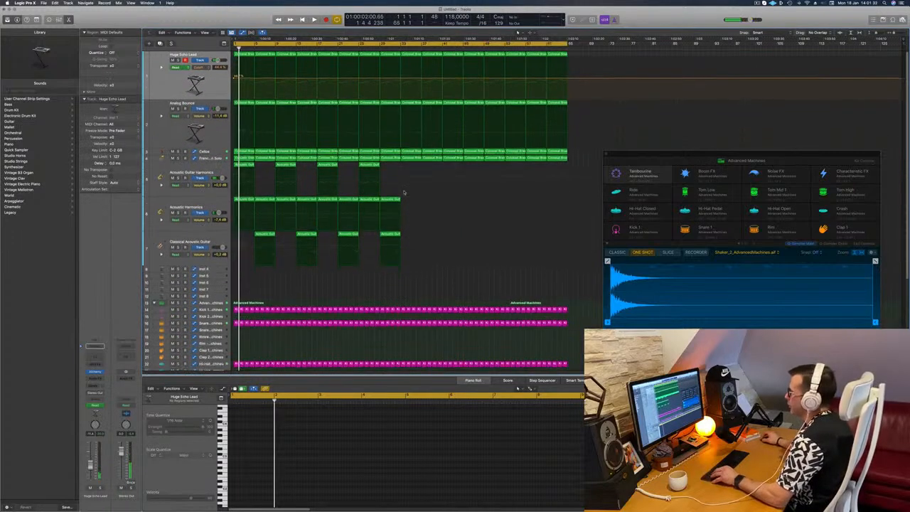
- Copy all regions of the three acoustic guitar tracks to bar 33 so they fill the arrangement to its end
drag(436, 167, 273, 258)
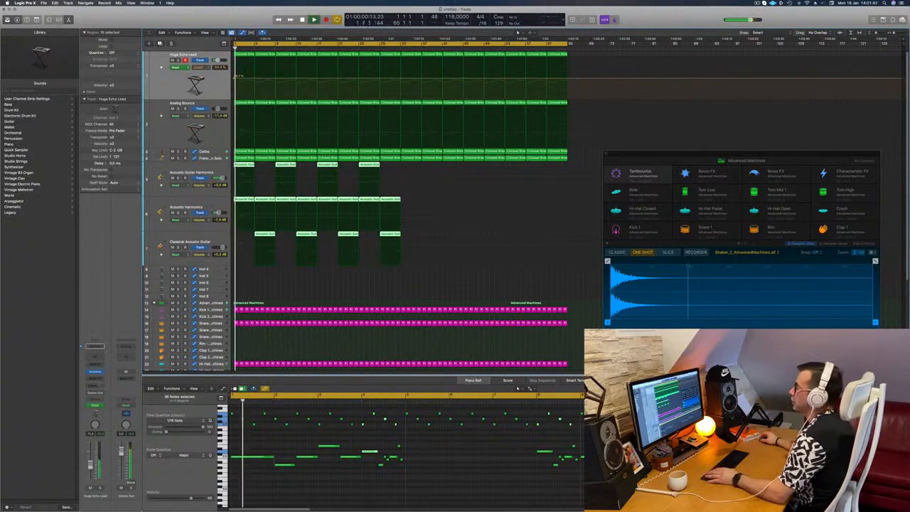
drag(424, 166, 273, 258)
drag(266, 166, 413, 169)
key(space)
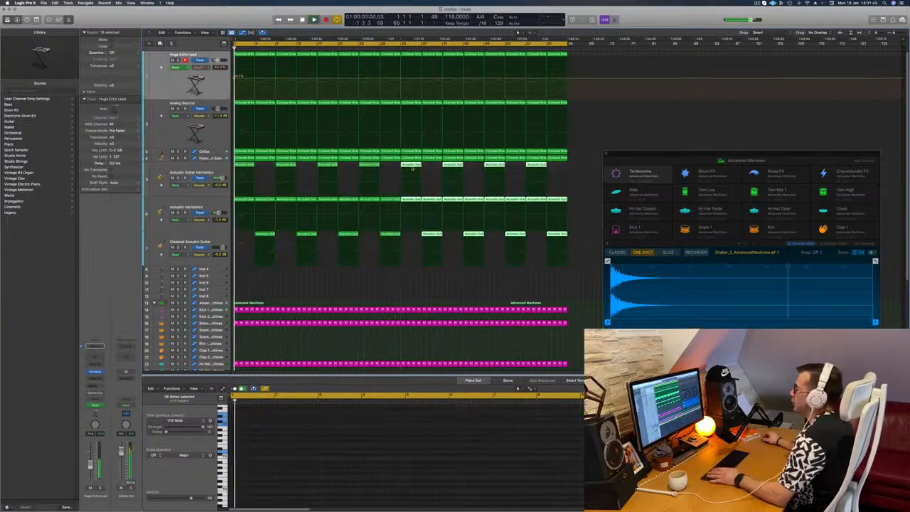
- Solo the Acoustic Guitar Harmonics track briefly to check its sound
click(211, 167)
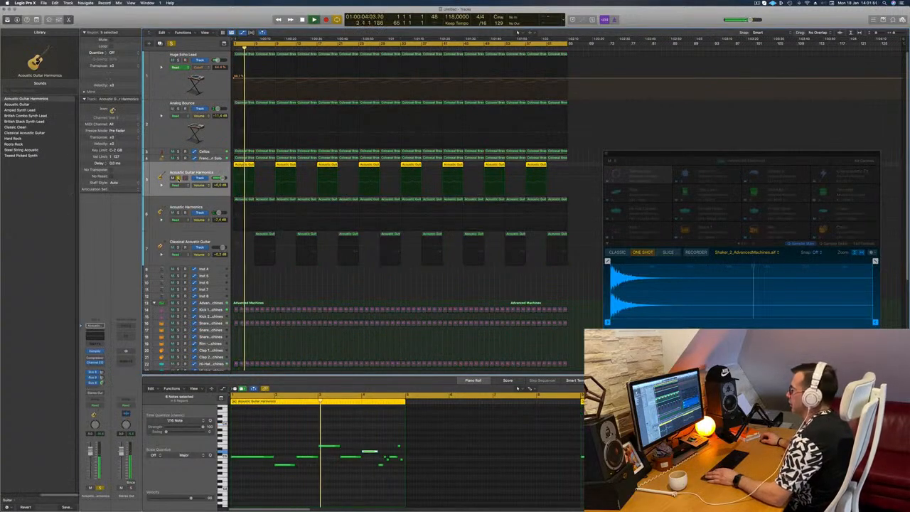
key(s)
key(space)
key(space)
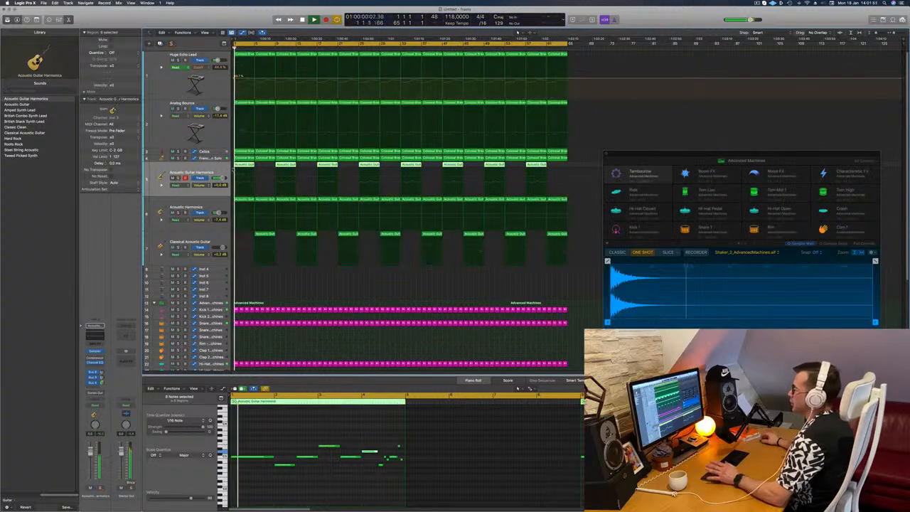
- Delete the regions before bar 17 on the three acoustic guitar tracks
click(250, 165)
key(Delete)
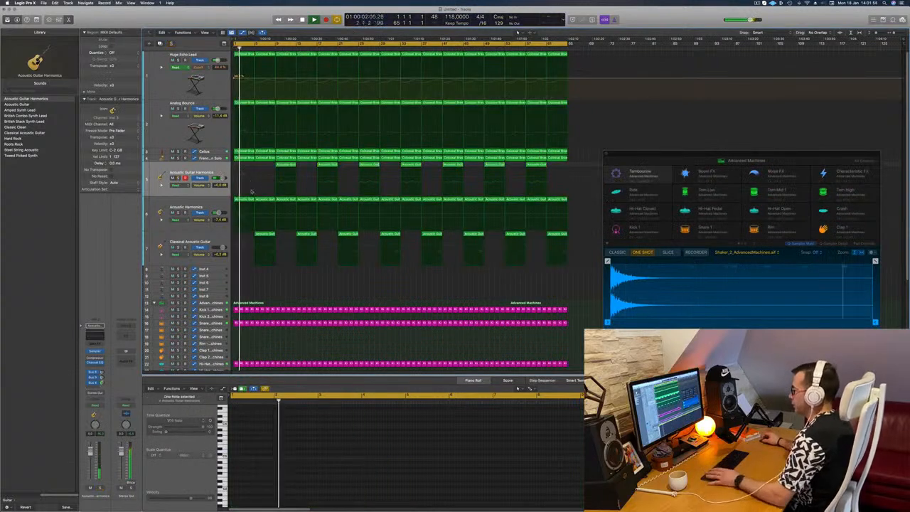
key(super+z)
key(Delete)
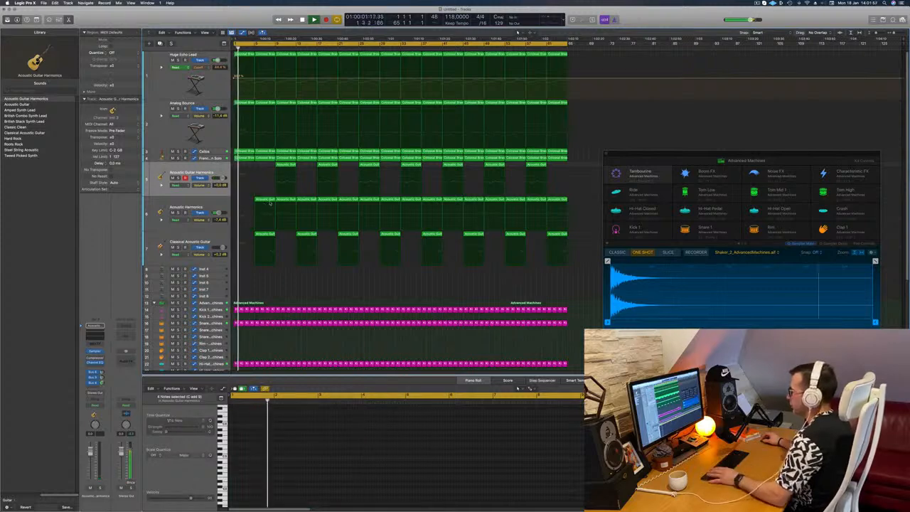
click(271, 200)
key(Delete)
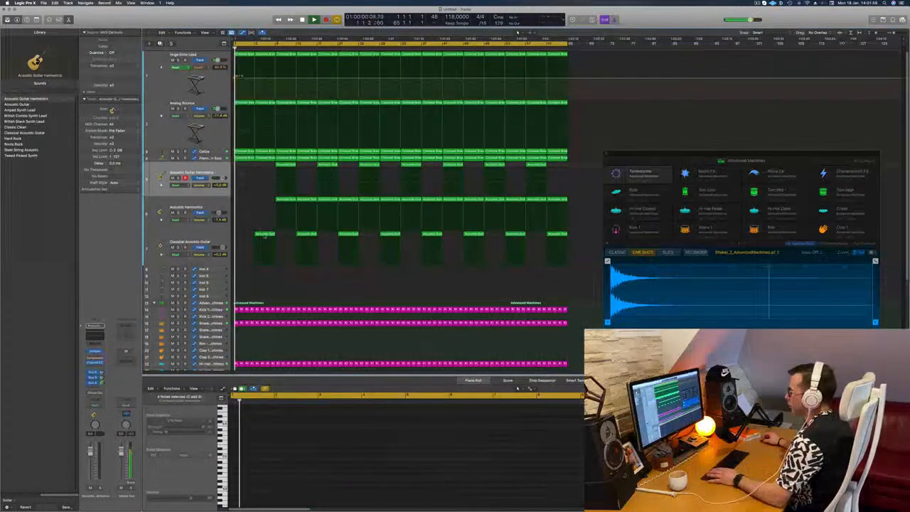
click(265, 235)
key(Delete)
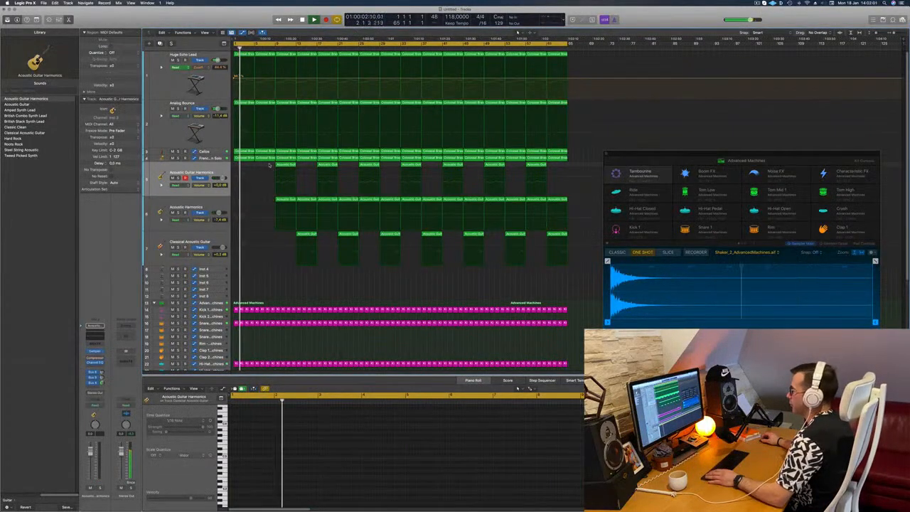
drag(270, 165, 306, 249)
key(Delete)
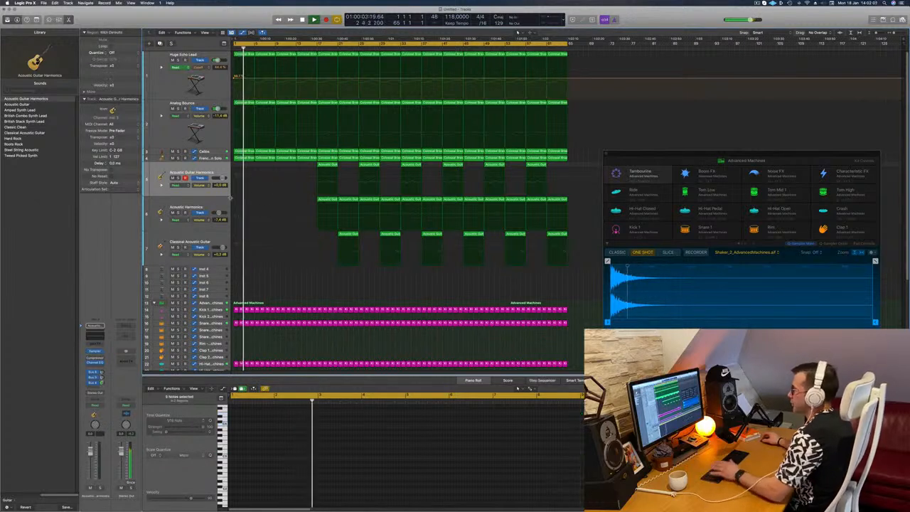
- Delete the first two regions on both the Cellos and French Horn Solo tracks, before bar 9
click(242, 151)
key(Delete)
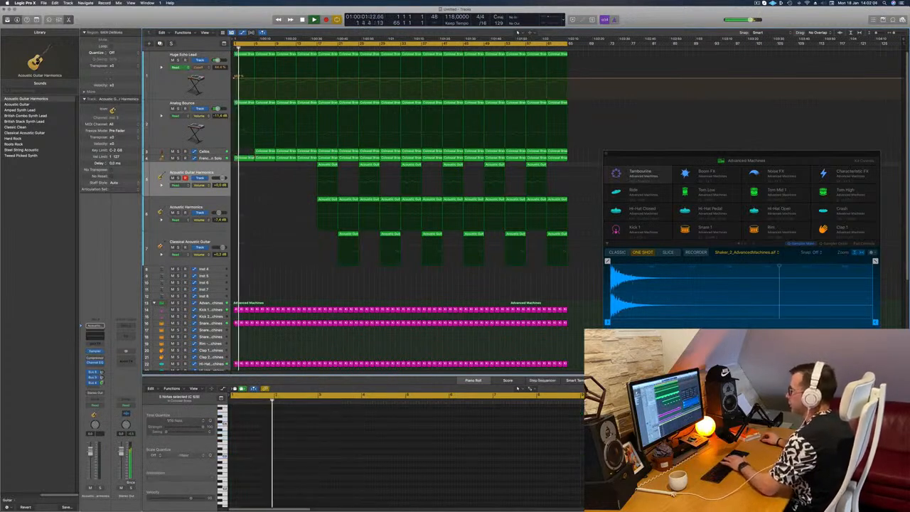
click(263, 151)
key(Delete)
click(246, 157)
key(Delete)
click(264, 158)
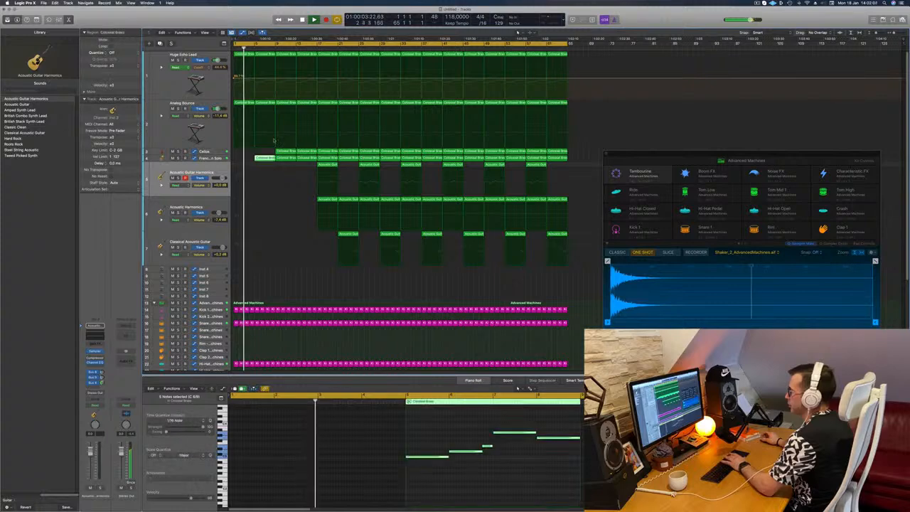
key(Delete)
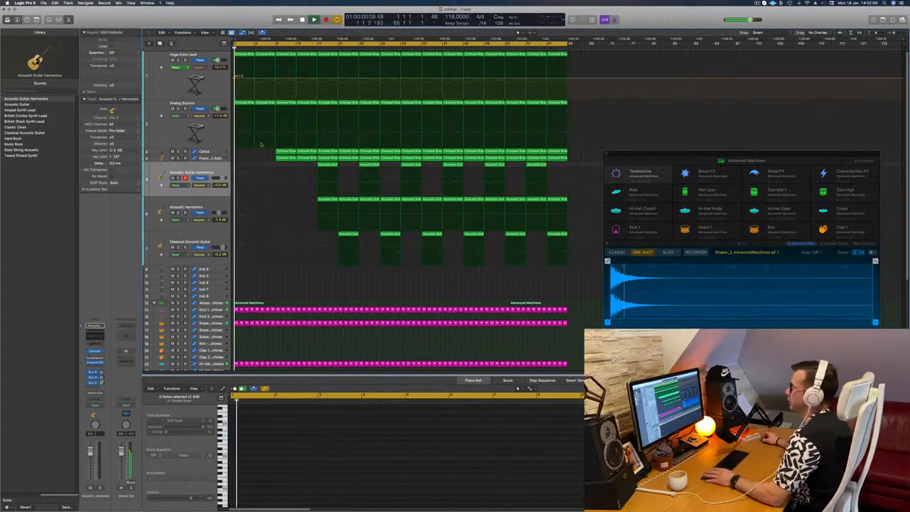
- Add a Channel EQ to the Analog Bounce track
click(220, 130)
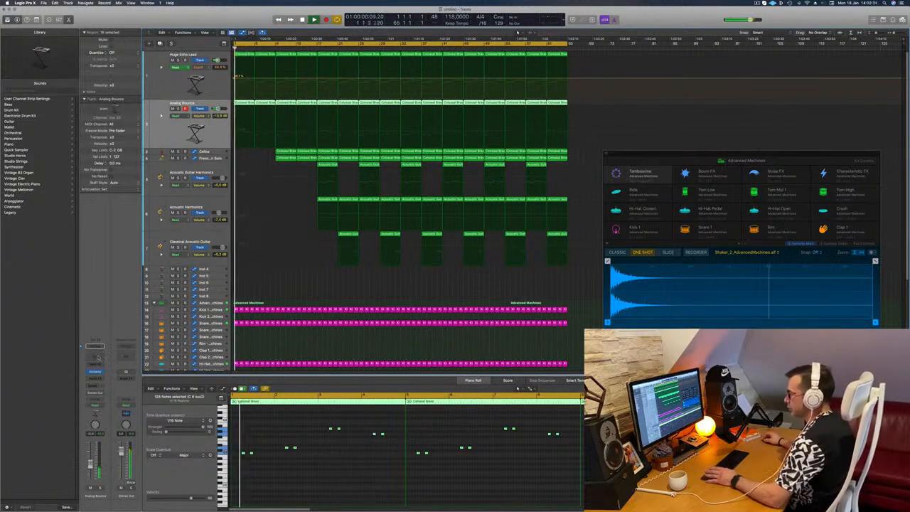
click(96, 348)
click(96, 354)
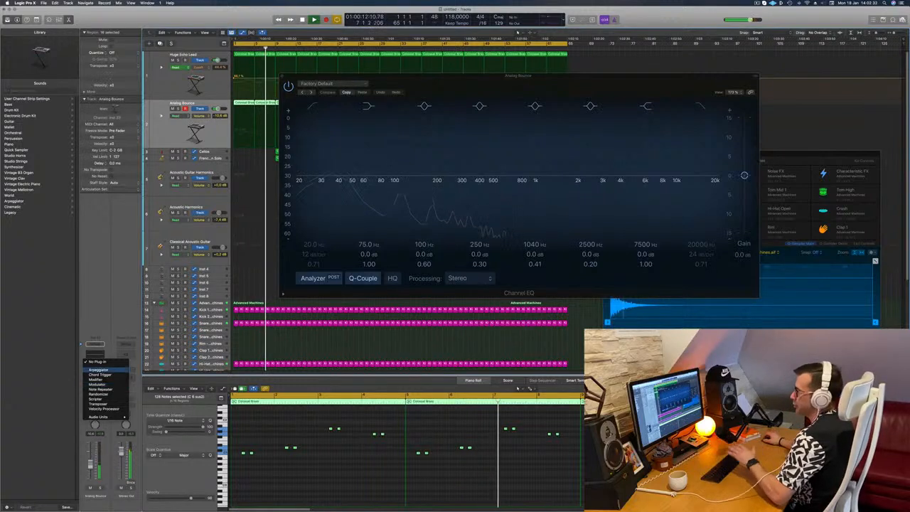
click(100, 384)
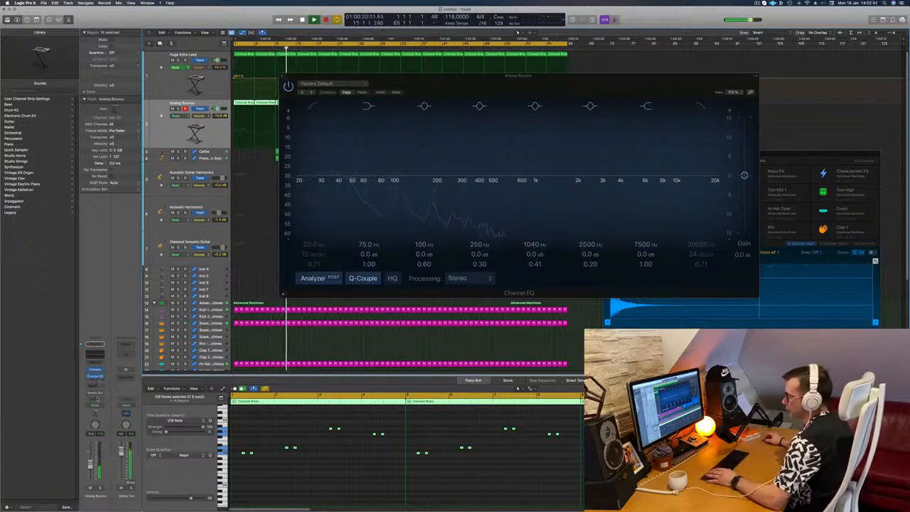
- Insert a stereo Compressor on the Analog Bounce track and choose the Studio FET model
click(96, 378)
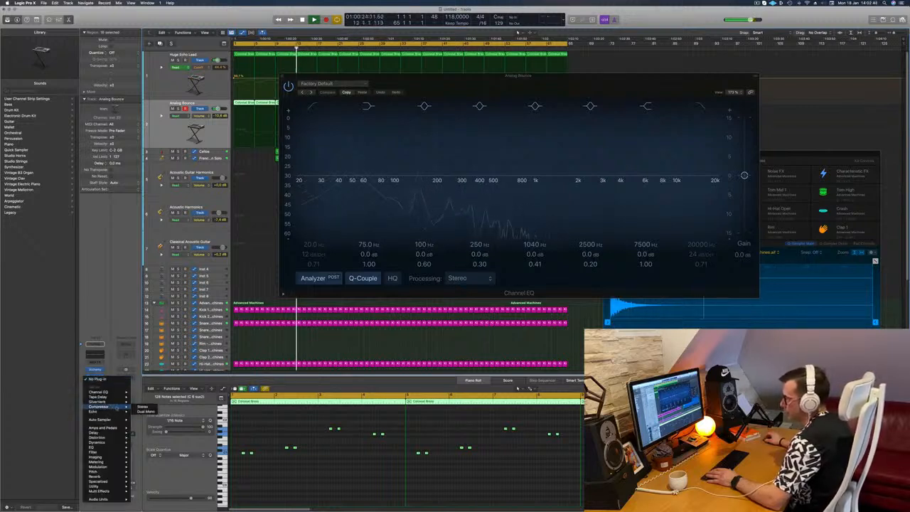
click(149, 408)
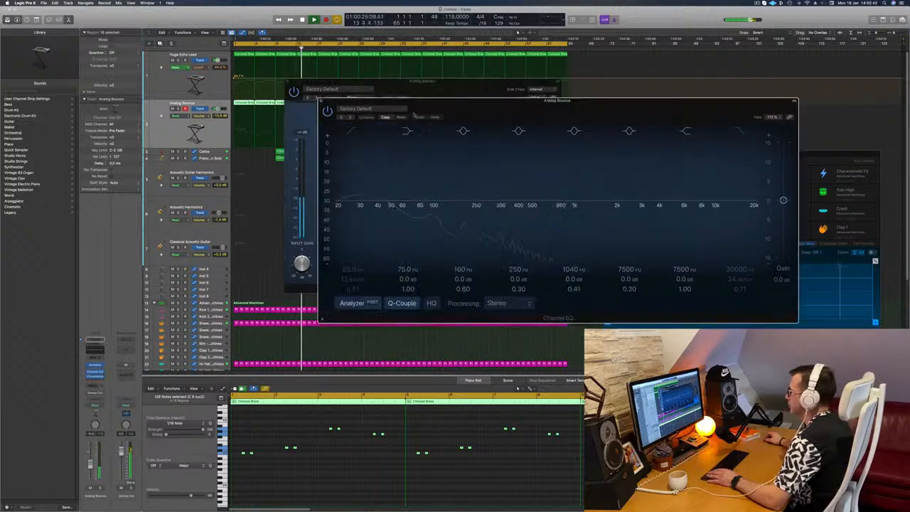
click(429, 96)
click(382, 114)
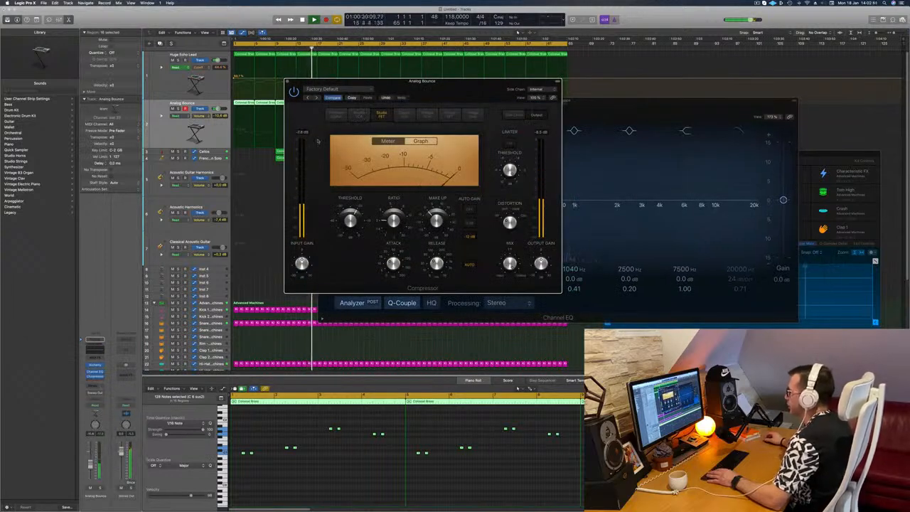
drag(448, 94, 556, 128)
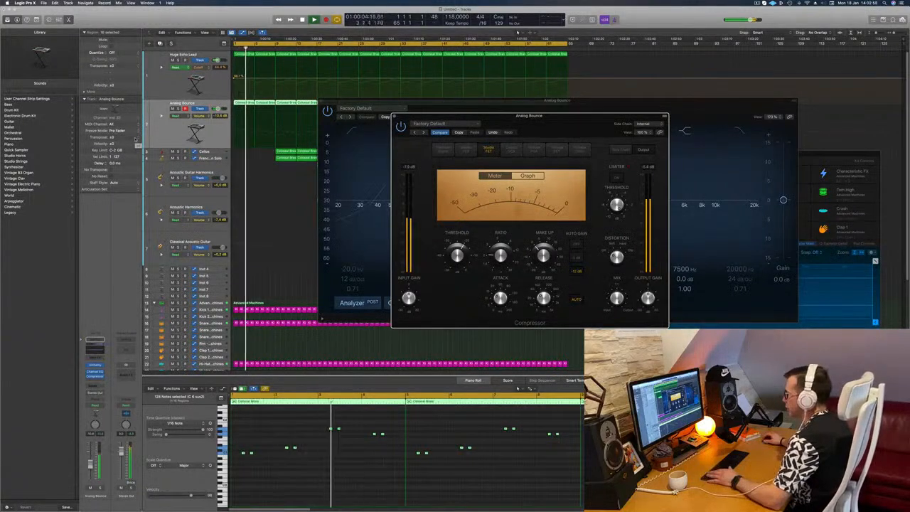
- Close the Compressor and Channel EQ windows of the Analog Bounce track and return the playhead to the project start
drag(553, 121, 517, 125)
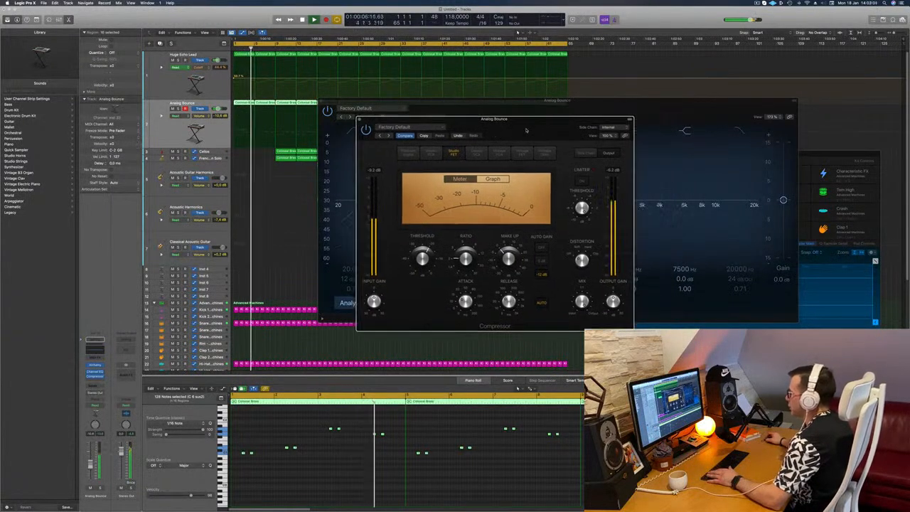
click(360, 120)
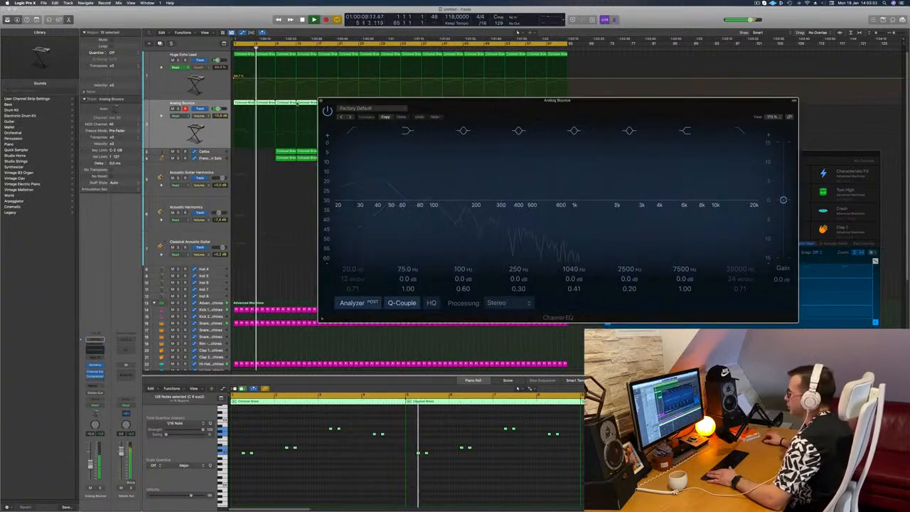
click(320, 101)
key(Return)
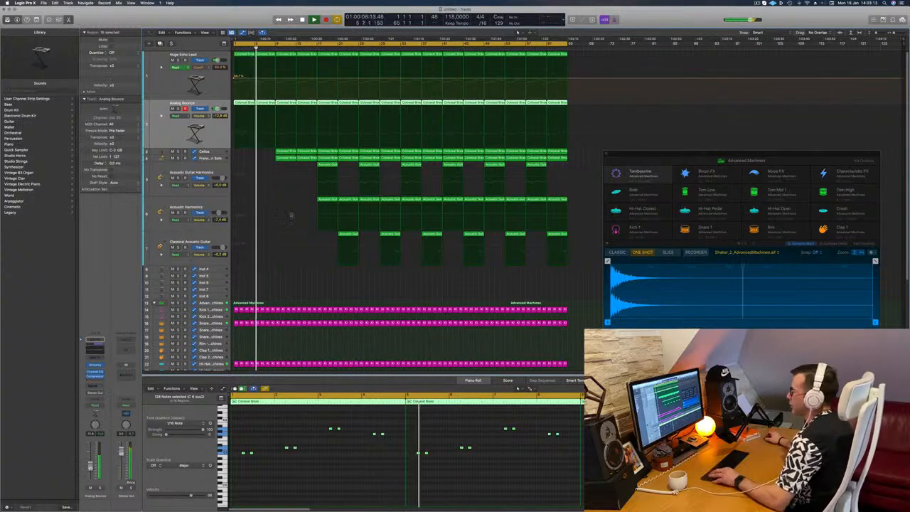
- Add a cutoff automation point at bar 9 on Huge Echo Lead, lower the starting point for a rising ramp, and play it
scroll(290, 216, up, 10)
key(Return)
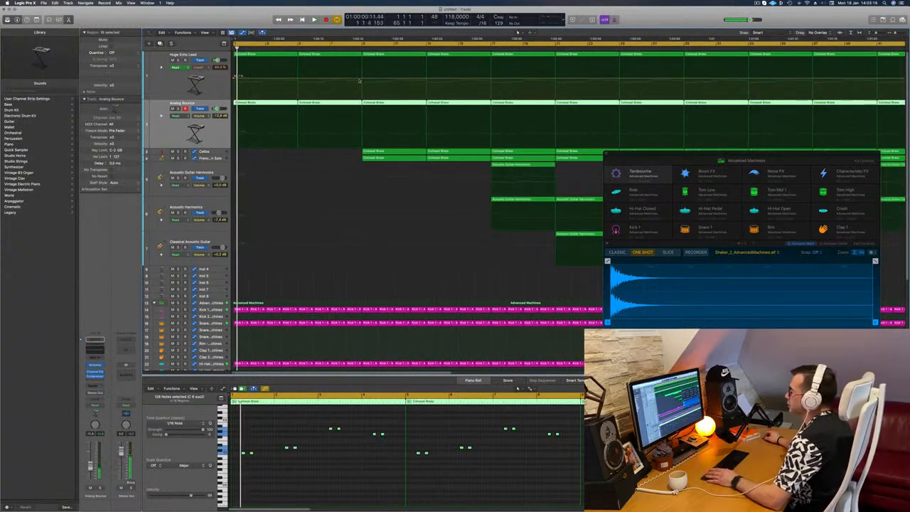
click(362, 80)
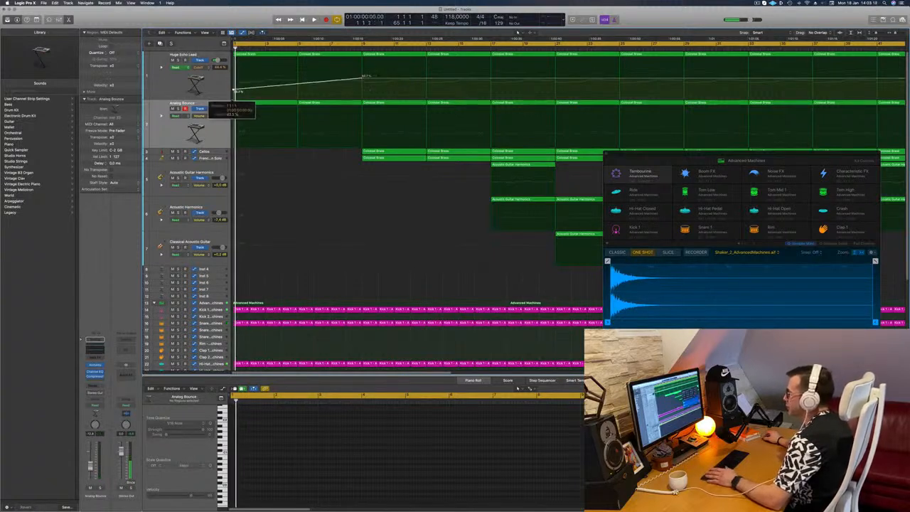
key(space)
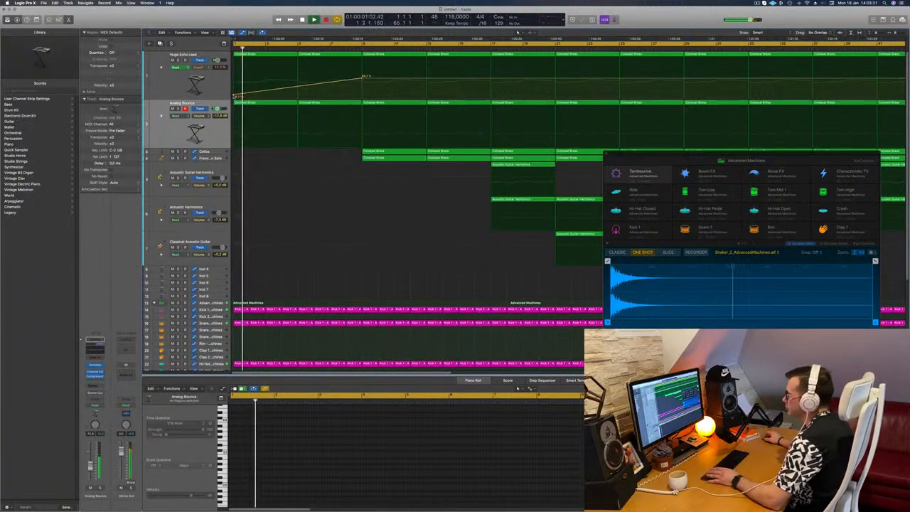
- Delete the first two regions on the Analog Bounce track, before bar 9, keeping the track itself
click(264, 104)
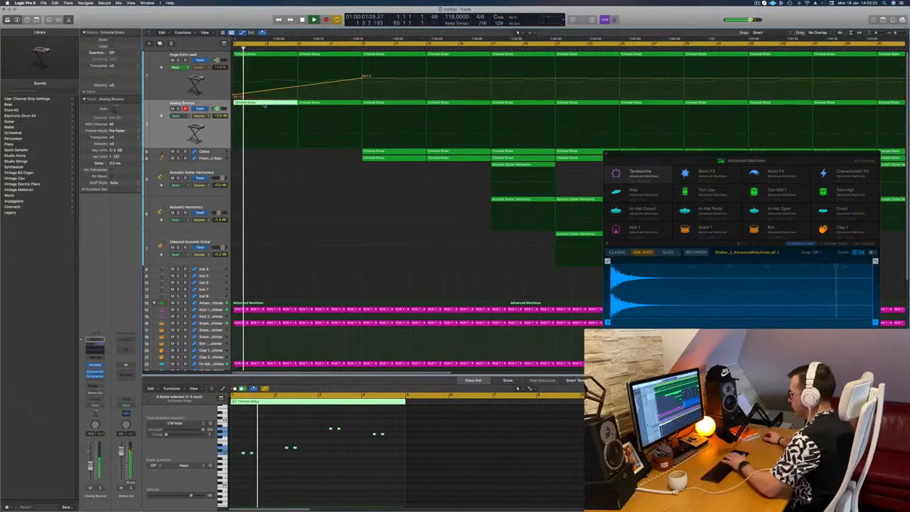
key(BackSpace)
key(BackSpace)
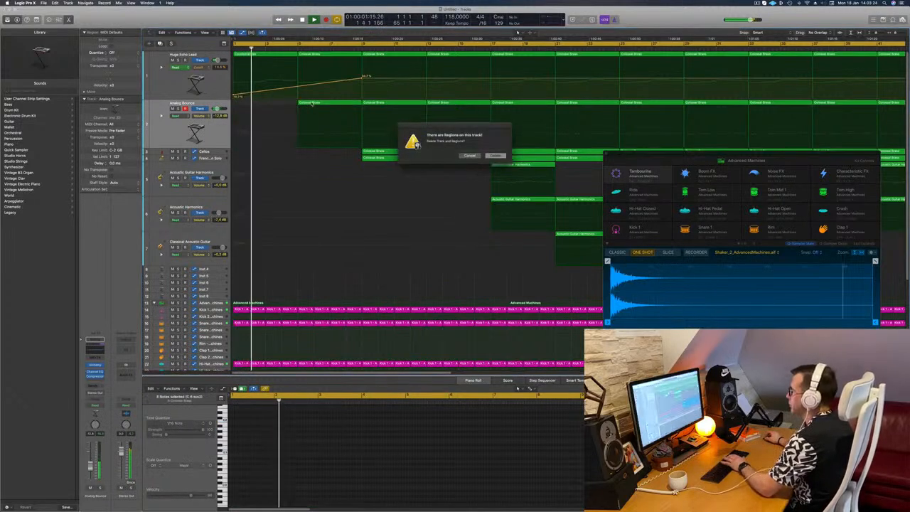
click(468, 155)
click(330, 102)
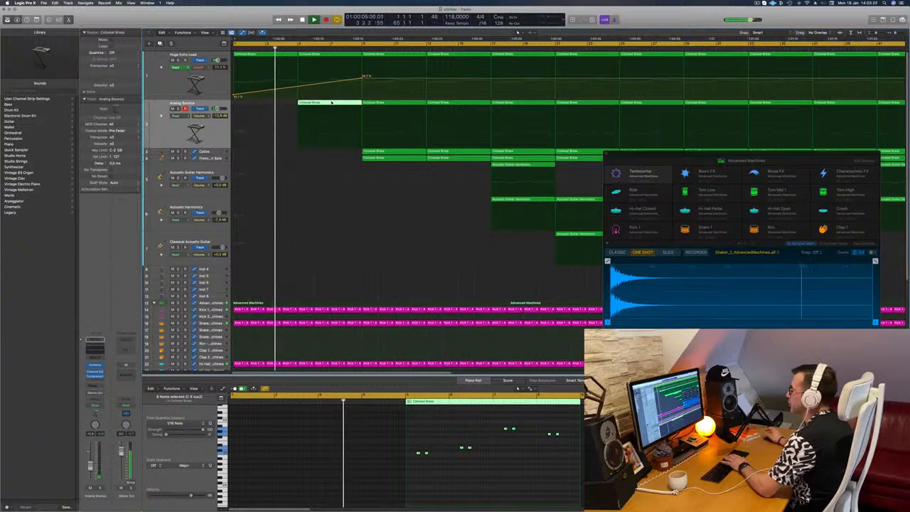
key(BackSpace)
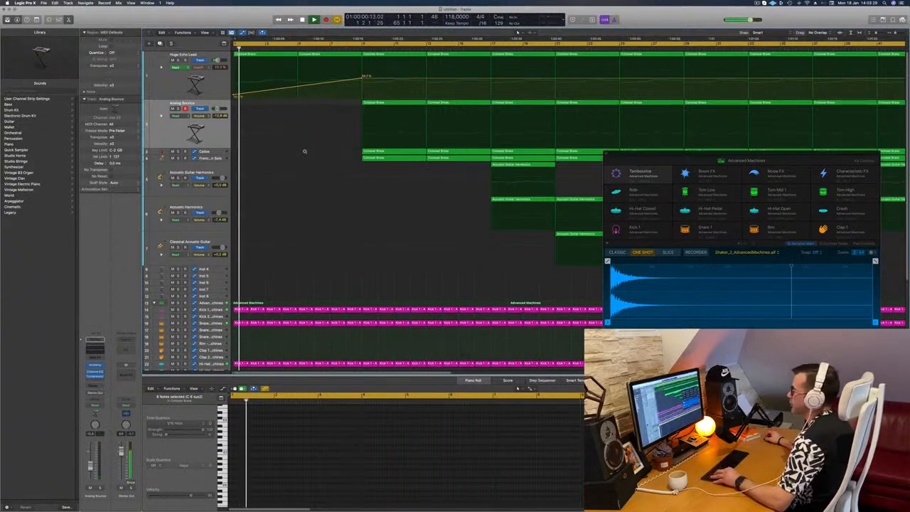
- Review the full arrangement during playback, checking the staggered instrument entries and the drum tracks
scroll(307, 168, down, 2)
scroll(307, 171, down, 3)
scroll(307, 171, down, 3)
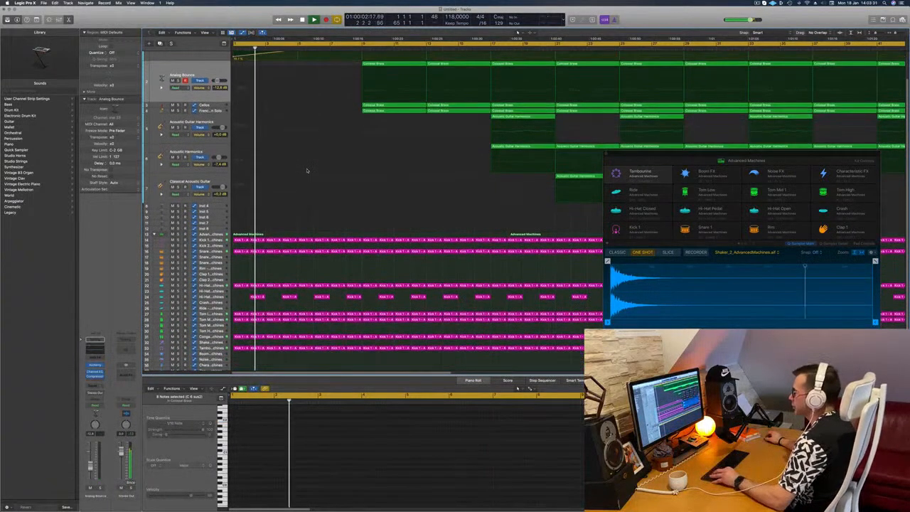
scroll(307, 208, down, 3)
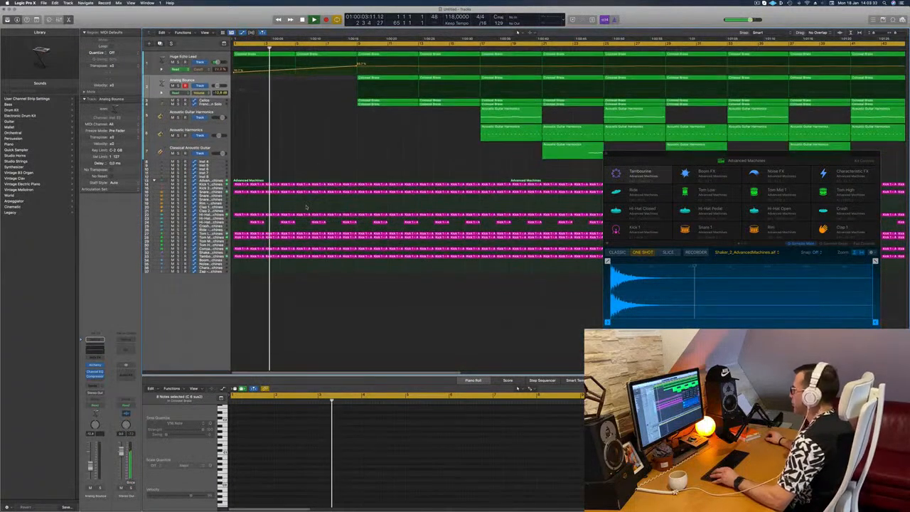
scroll(307, 208, down, 6)
scroll(303, 207, down, 3)
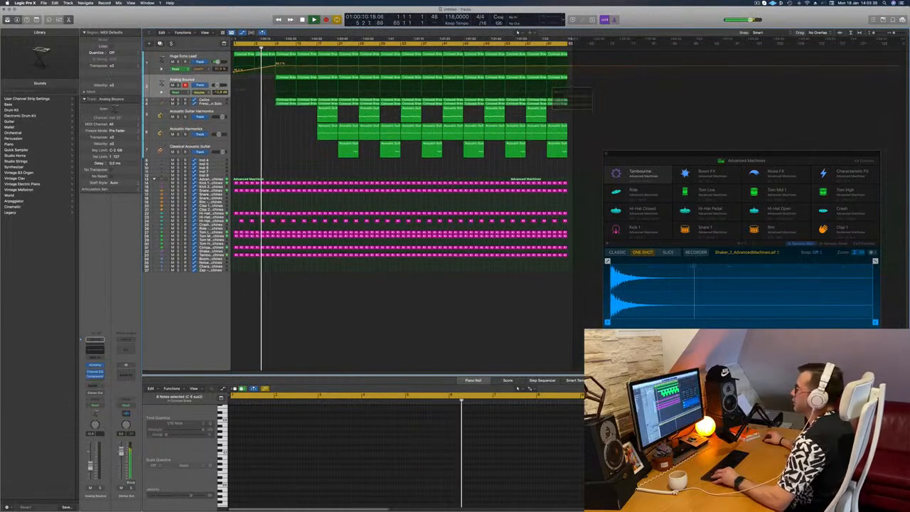
scroll(305, 144, up, 6)
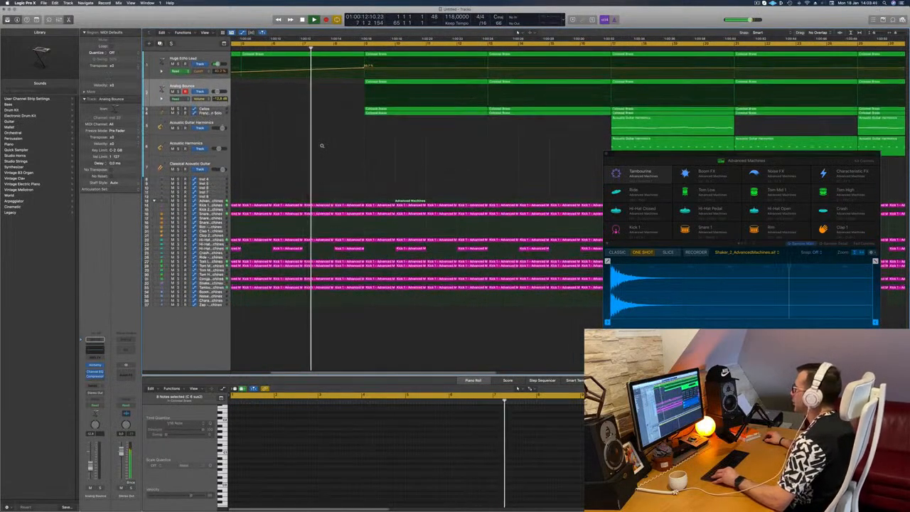
scroll(322, 146, up, 2)
scroll(322, 146, down, 4)
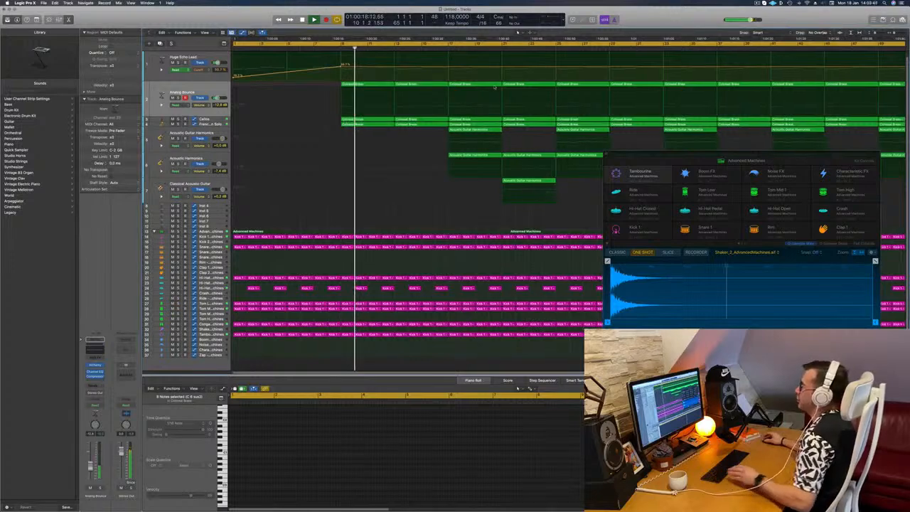
scroll(495, 86, down, 2)
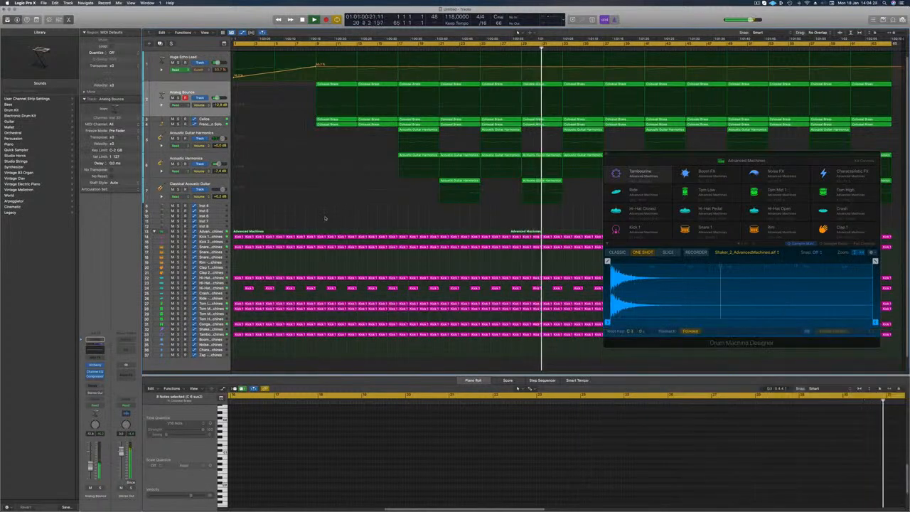
click(757, 4)
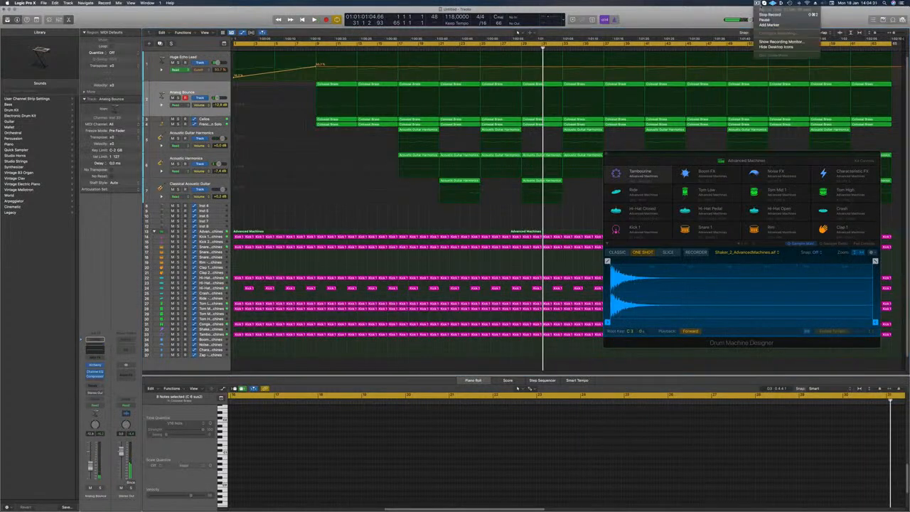
click(767, 15)
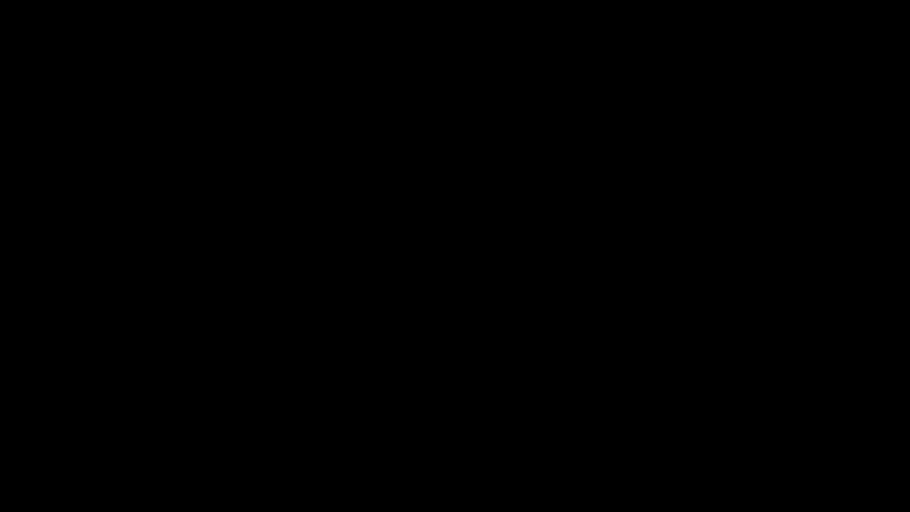